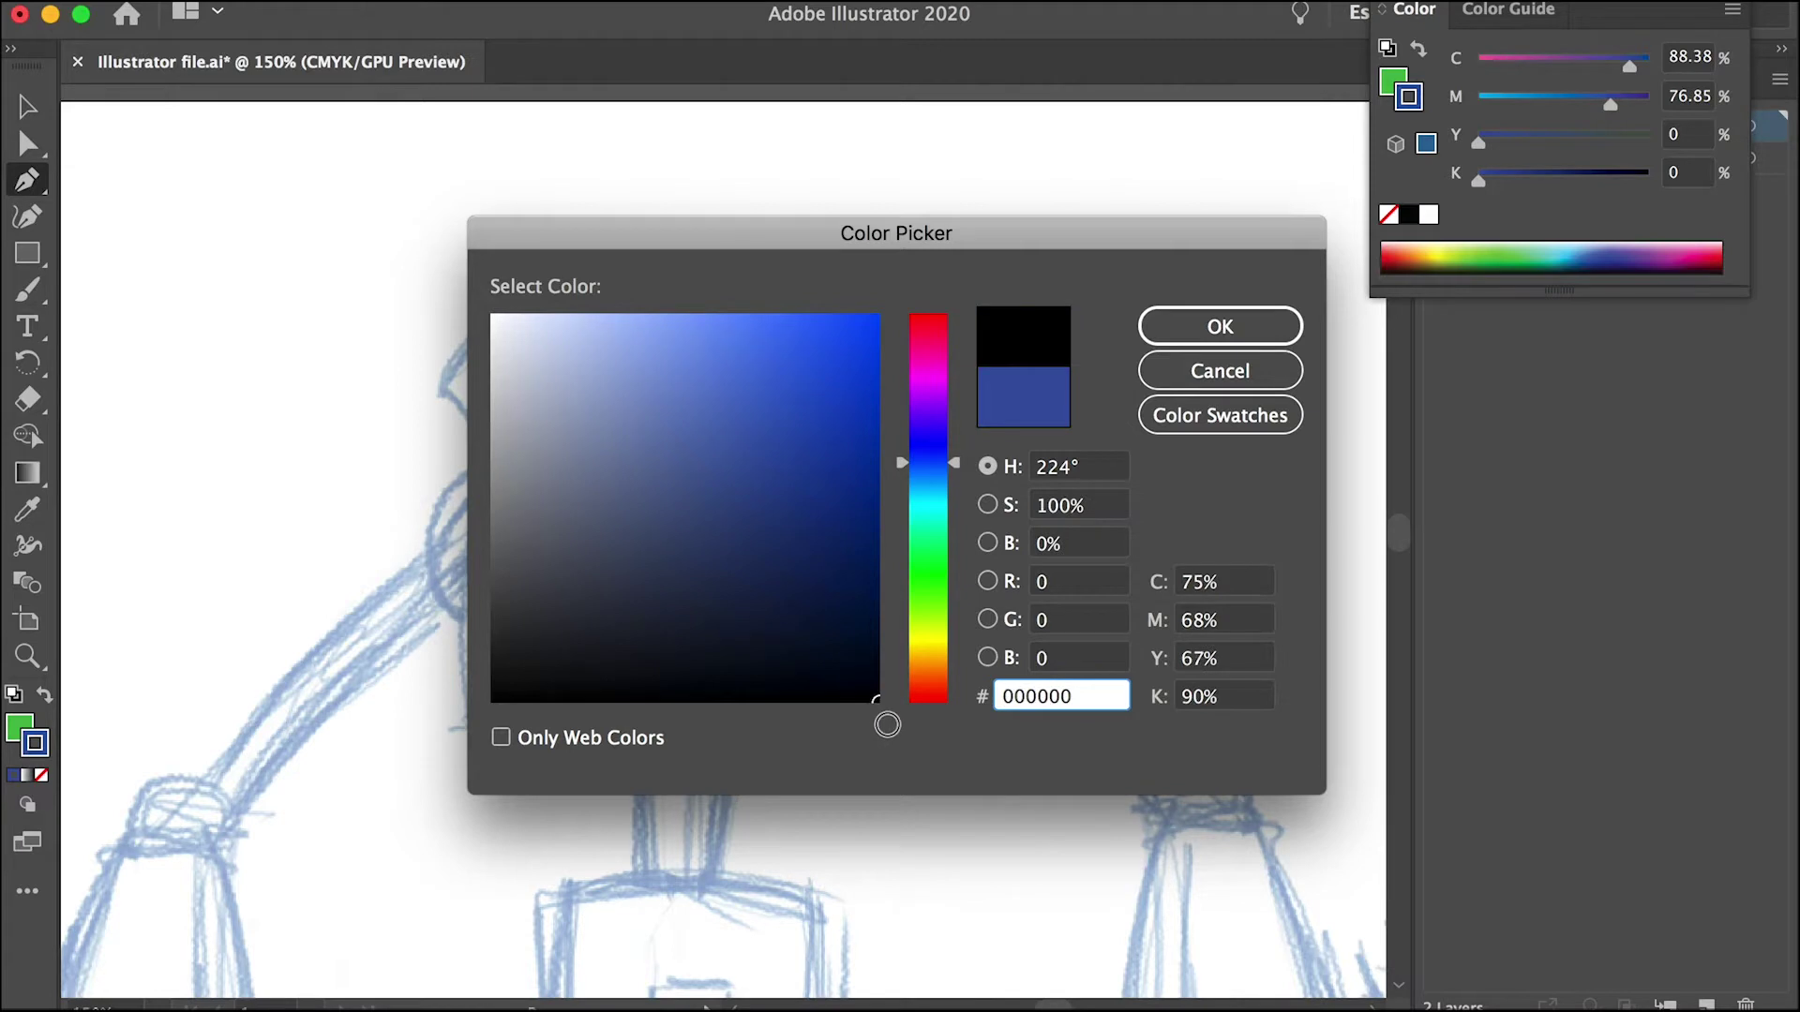
Step: Set the stroke colour to black (000000) and the fill to none
{"action": "key", "text": "Return"}
{"action": "left_click", "coordinate": [26, 731]}
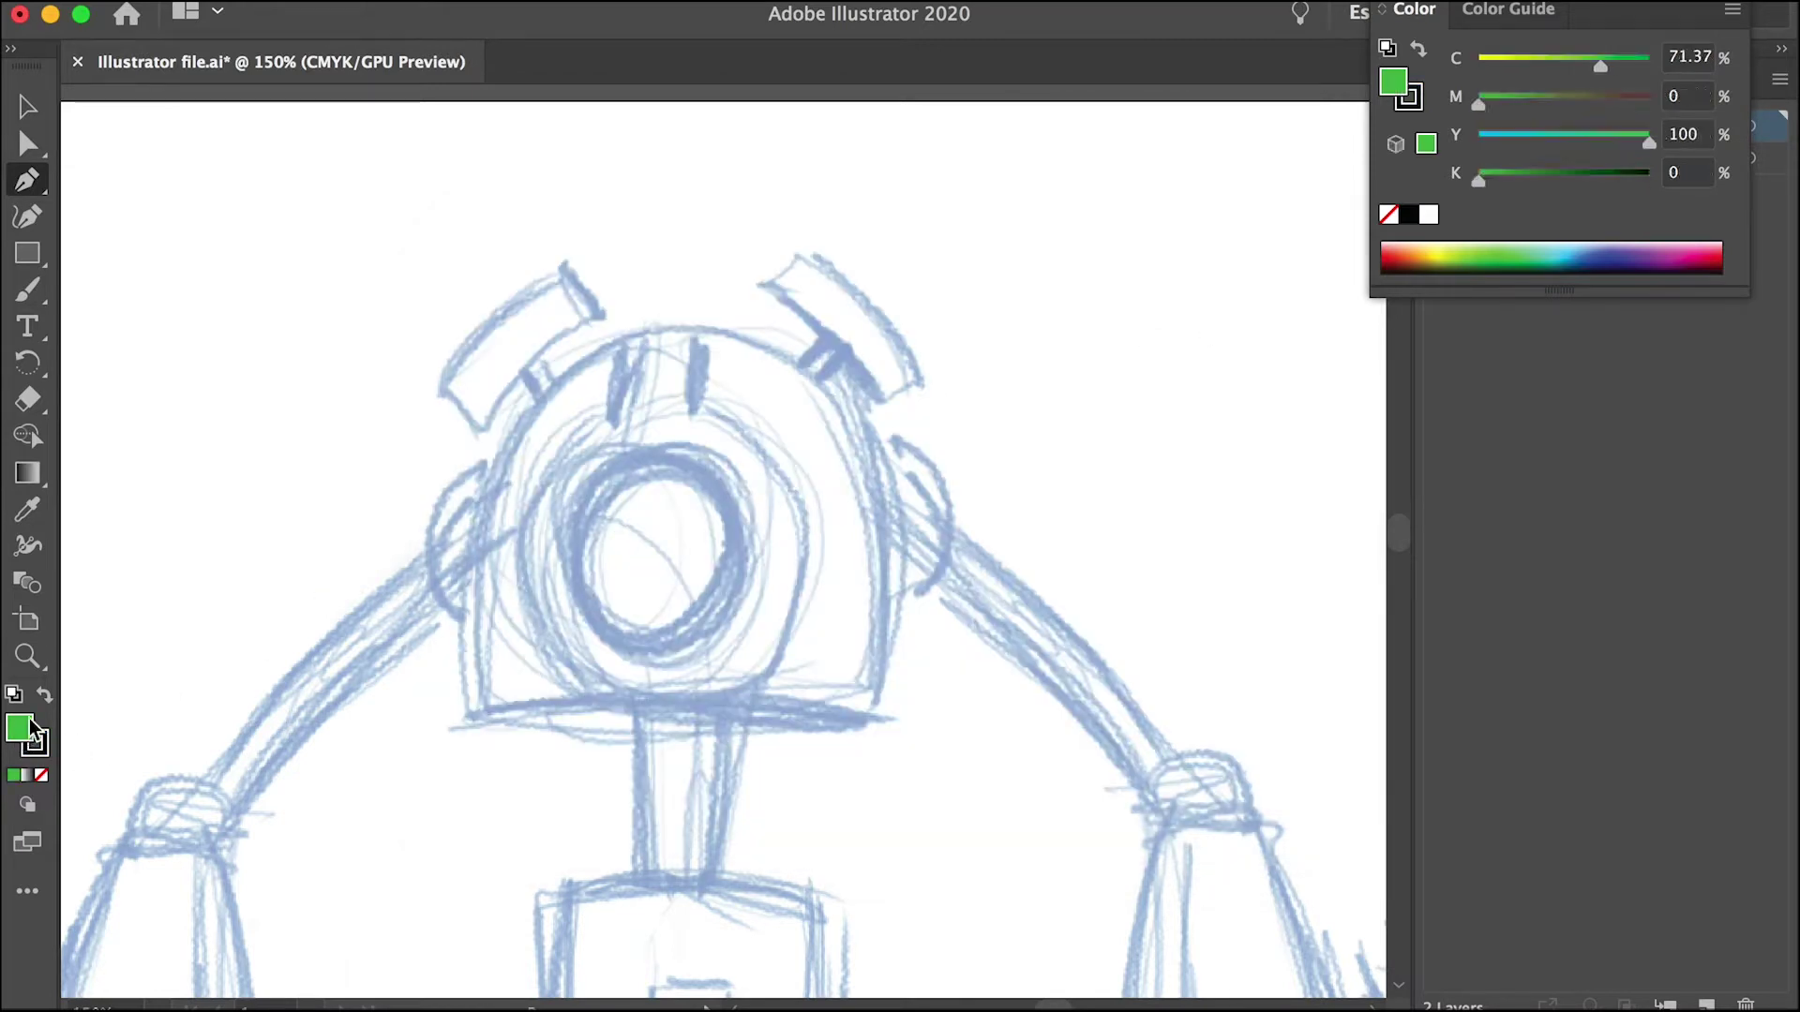
{"action": "left_click", "coordinate": [40, 776]}
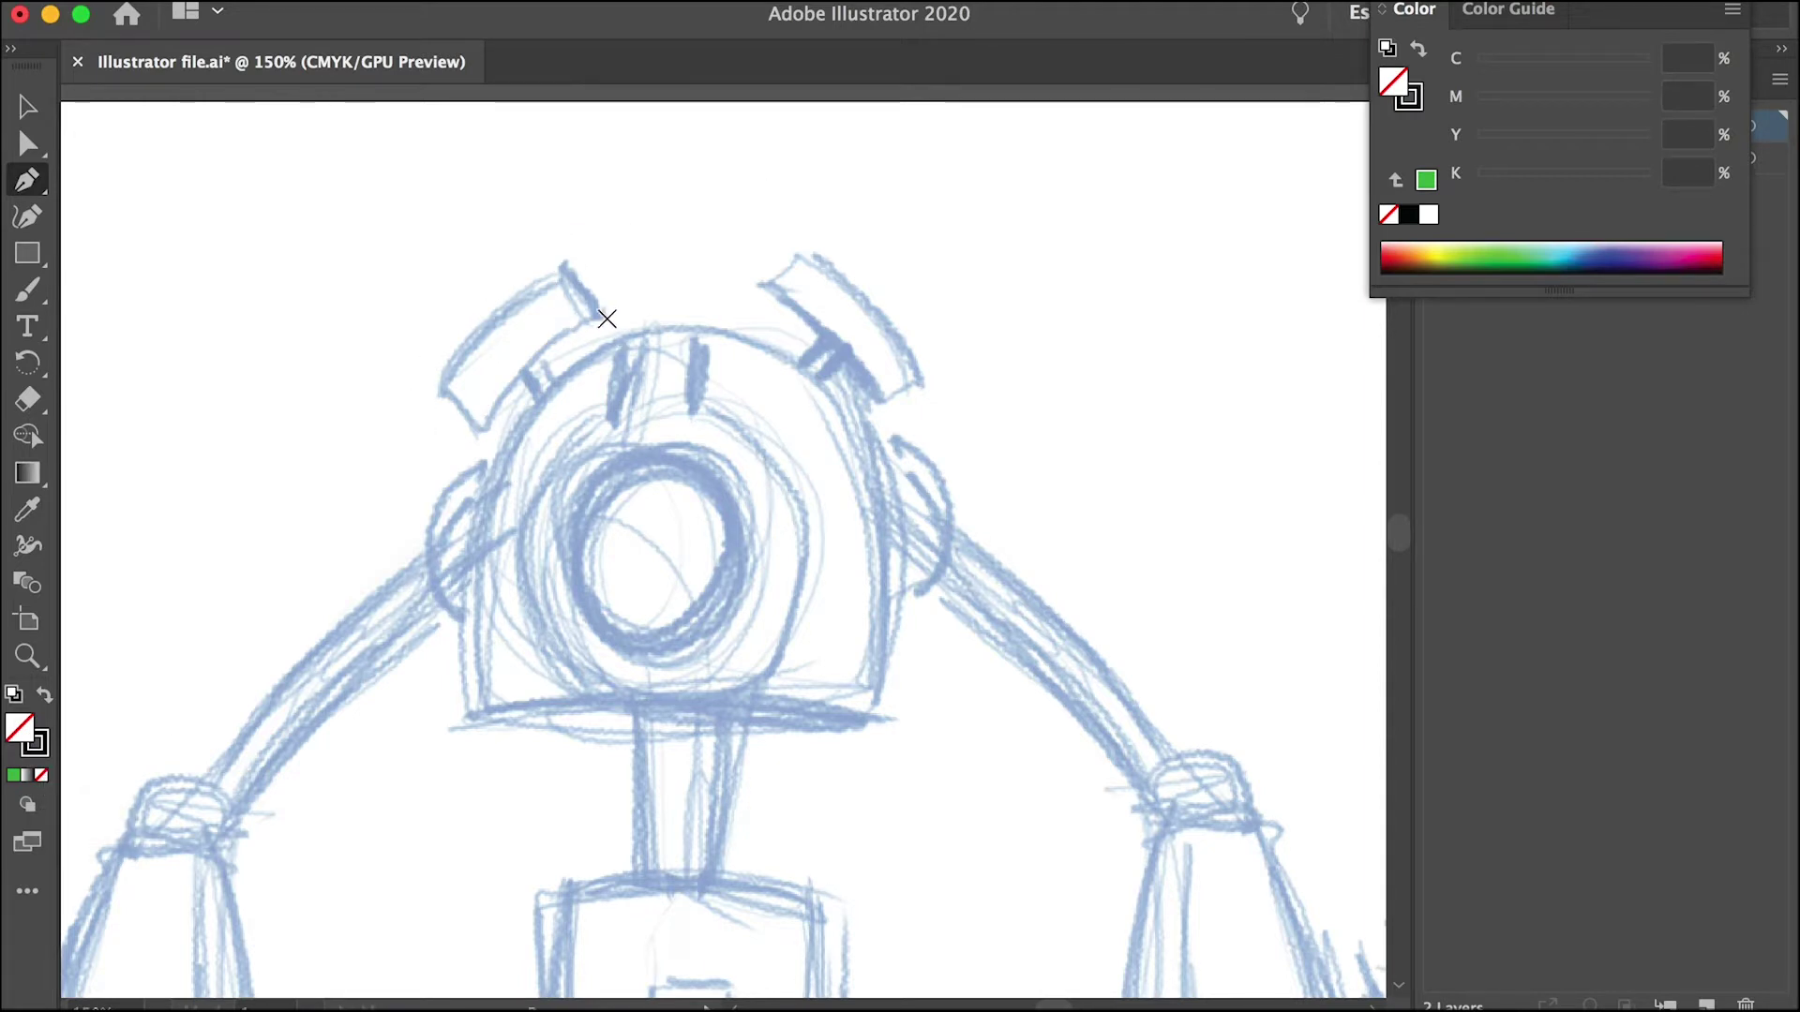
Step: With the Pen tool, trace the straight short end and curved inner edge of the panel above the robot head's left side
{"action": "key", "text": "super+equal"}
{"action": "key", "text": "super+equal"}
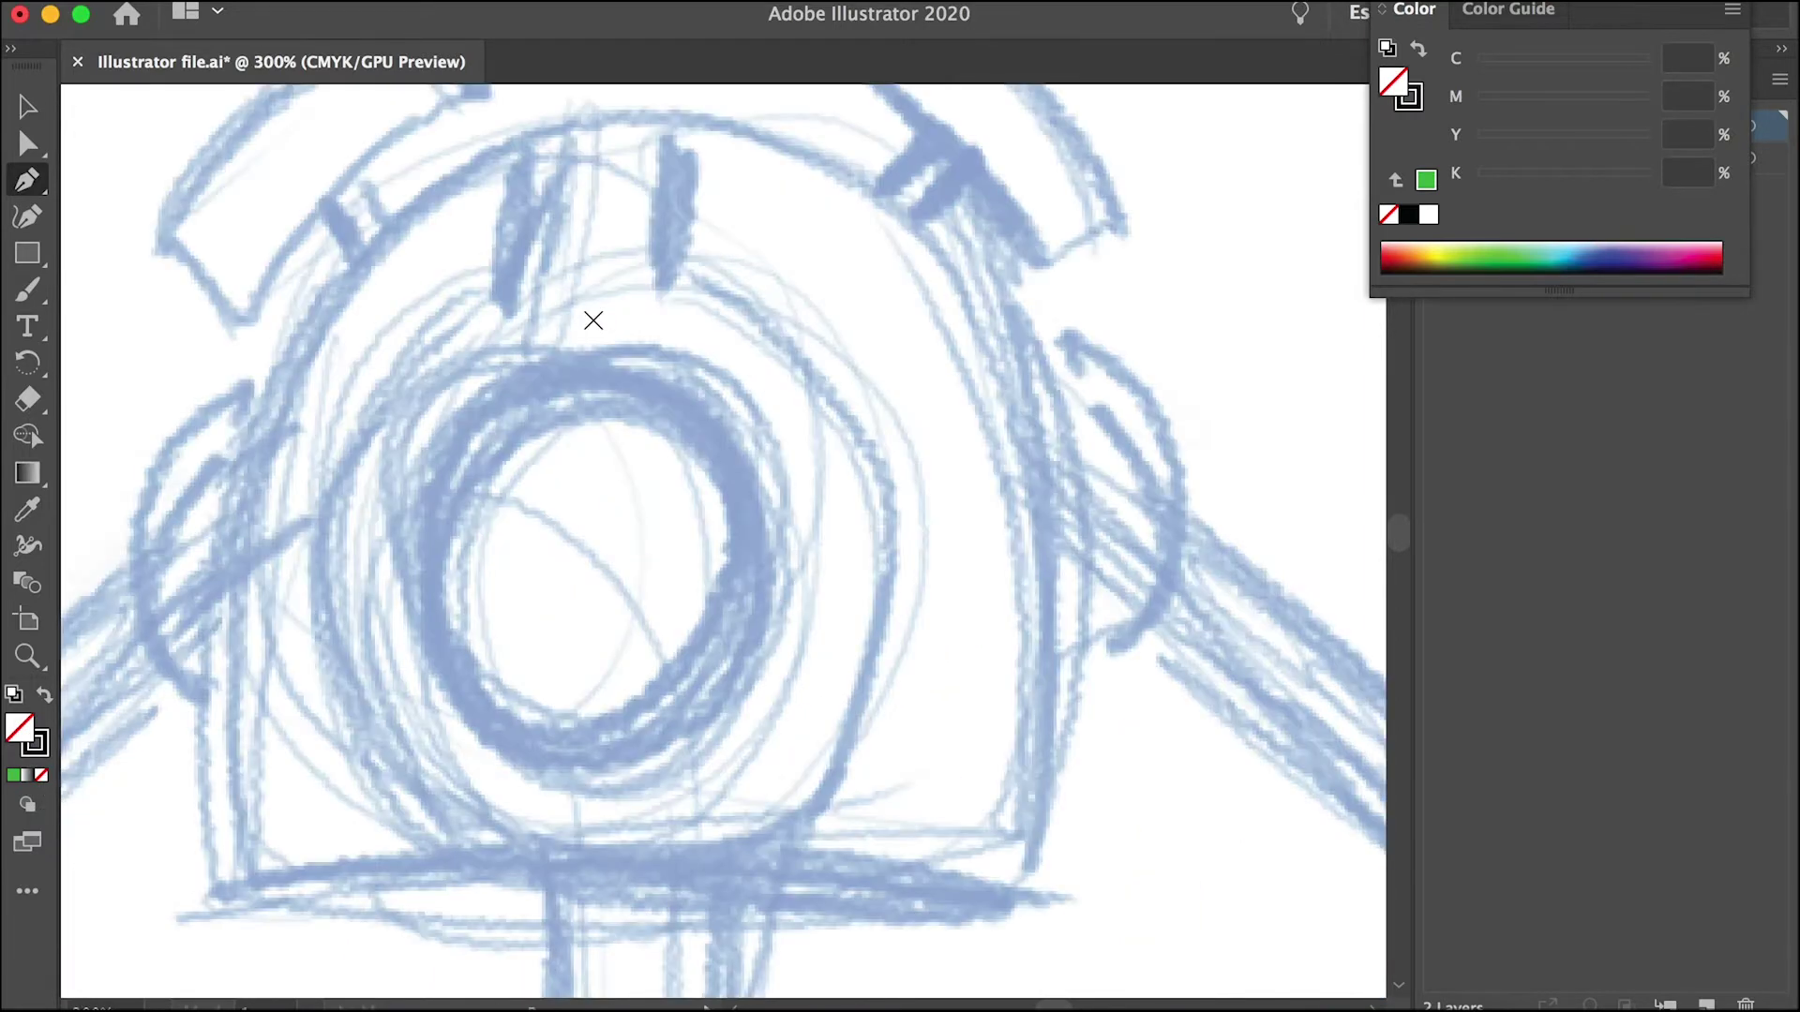
{"action": "left_click_drag", "start_coordinate": [467, 312], "coordinate": [571, 486]}
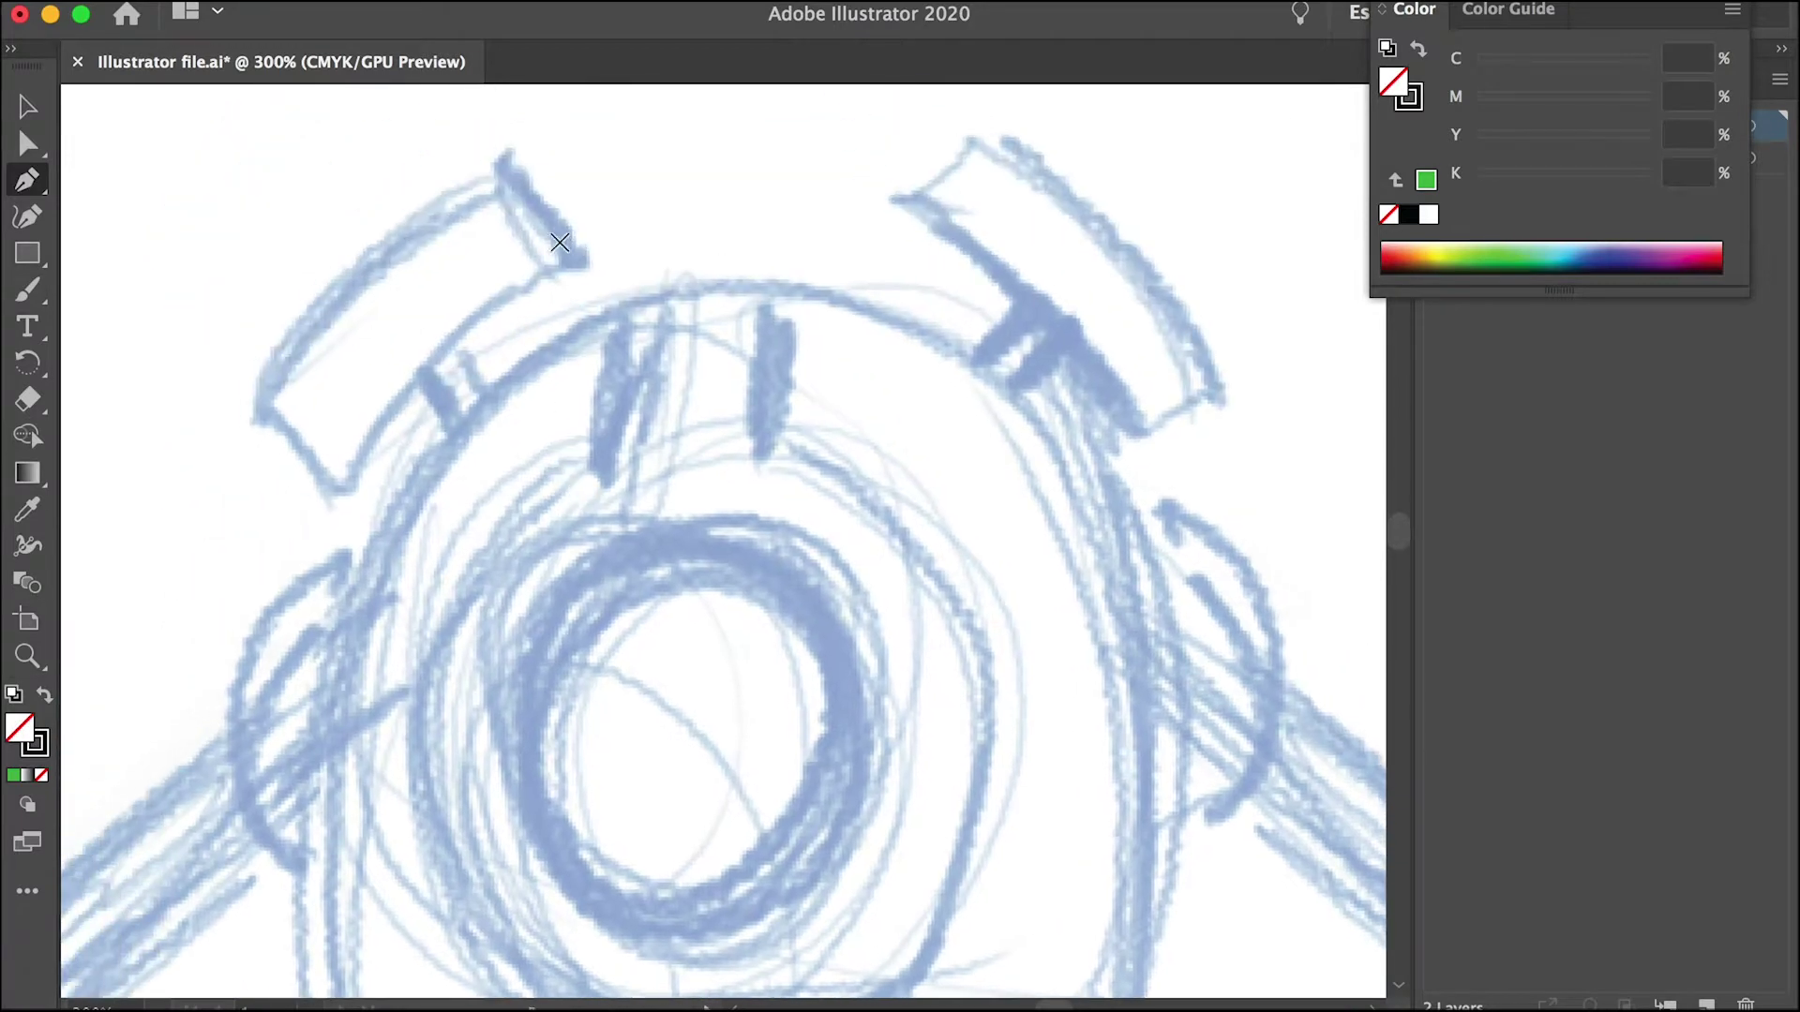
{"action": "left_click", "coordinate": [511, 170]}
{"action": "left_click", "coordinate": [574, 258]}
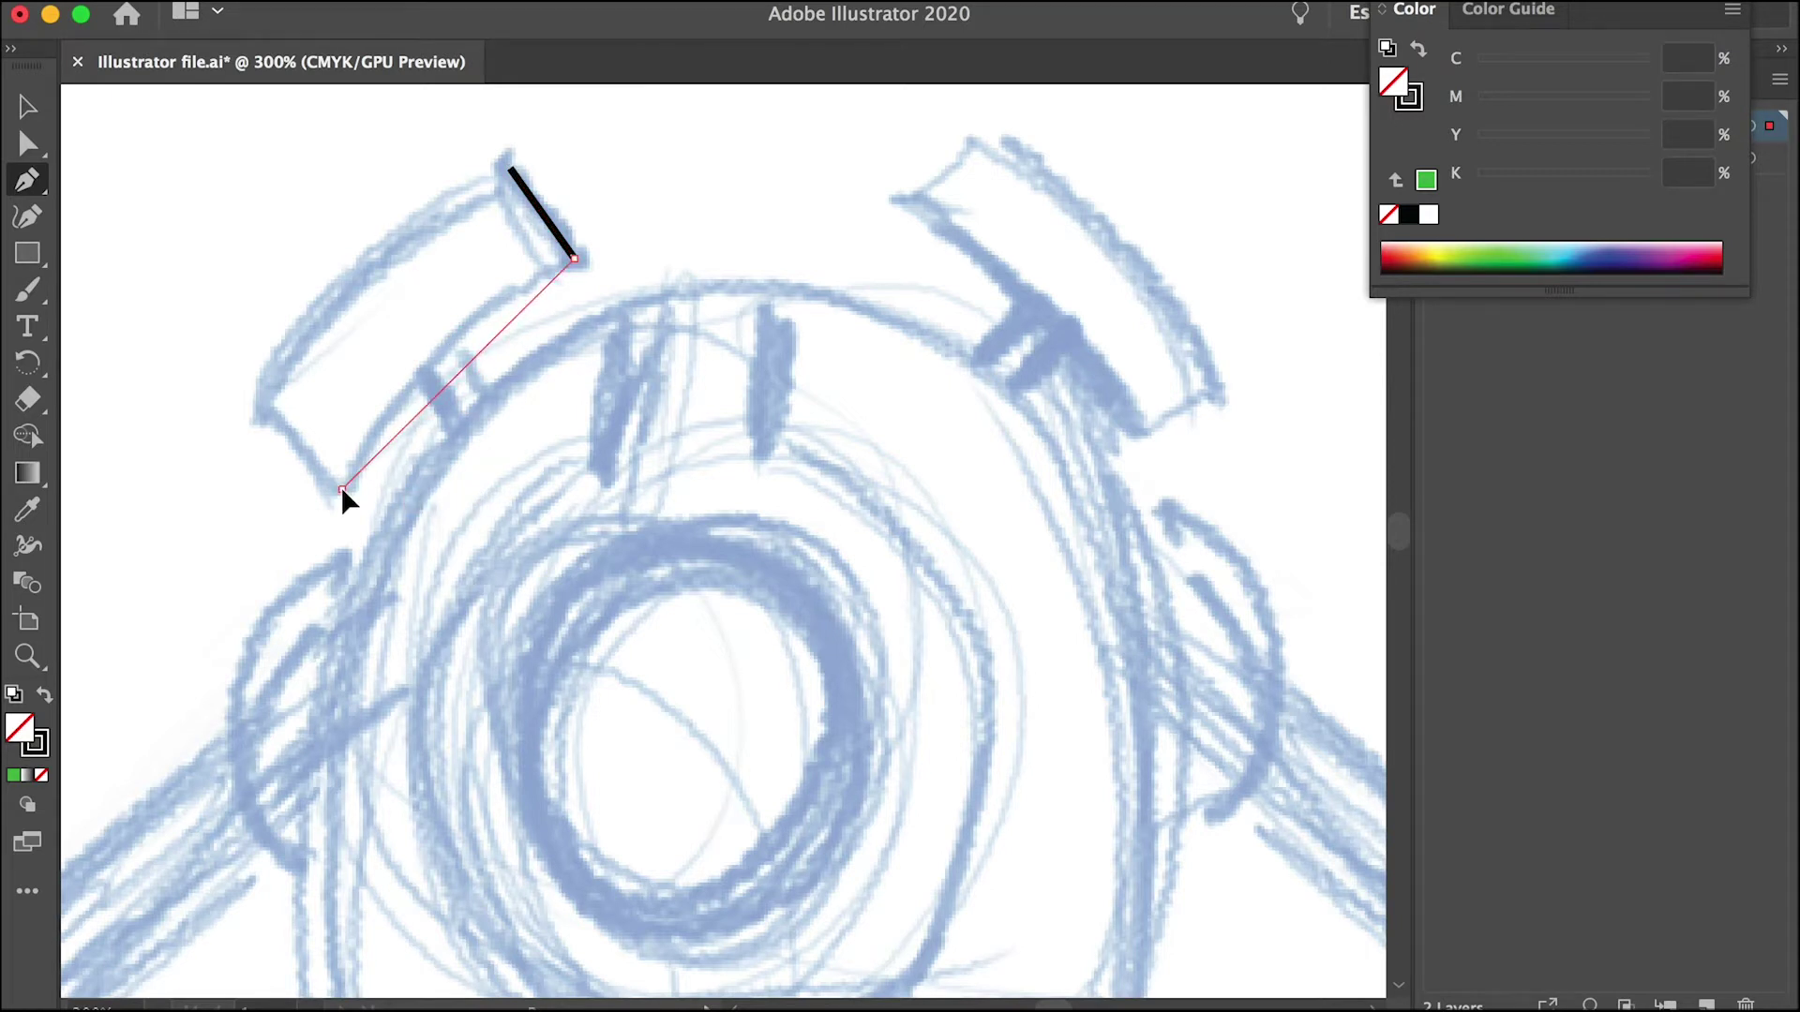
{"action": "left_click_drag", "start_coordinate": [341, 489], "coordinate": [274, 644]}
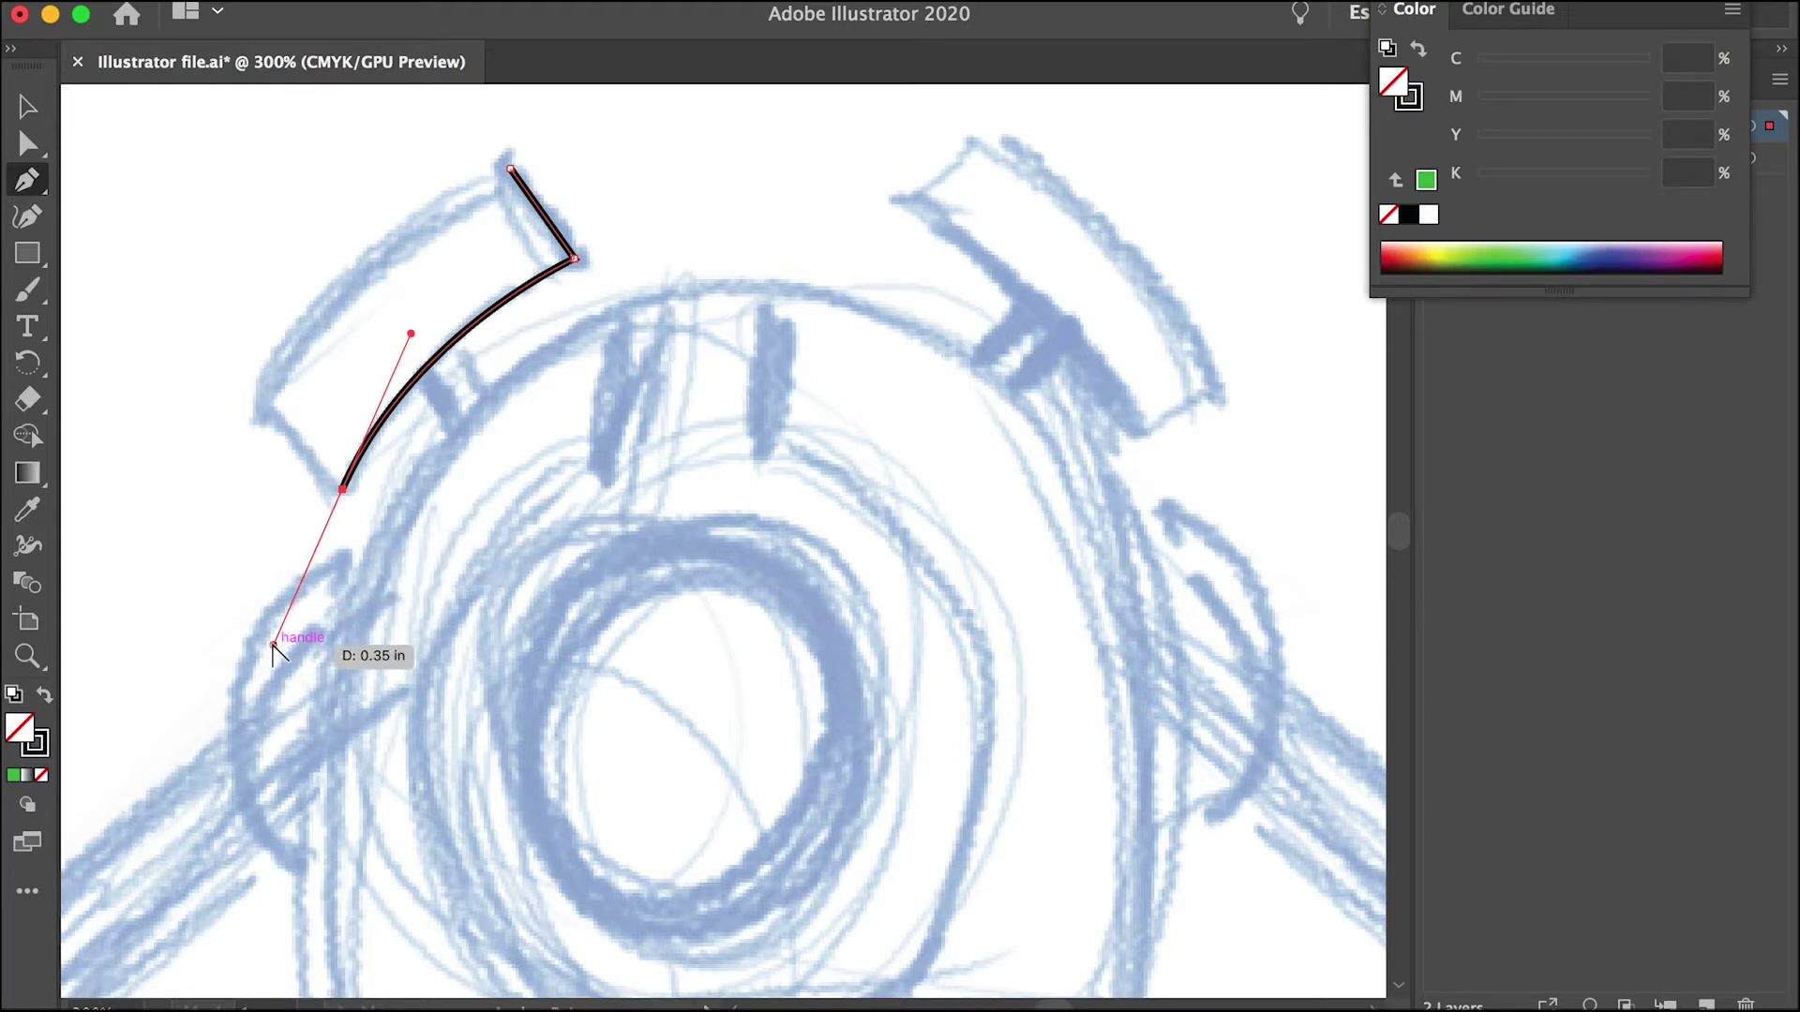
{"action": "left_click_drag", "start_coordinate": [273, 645], "coordinate": [271, 615]}
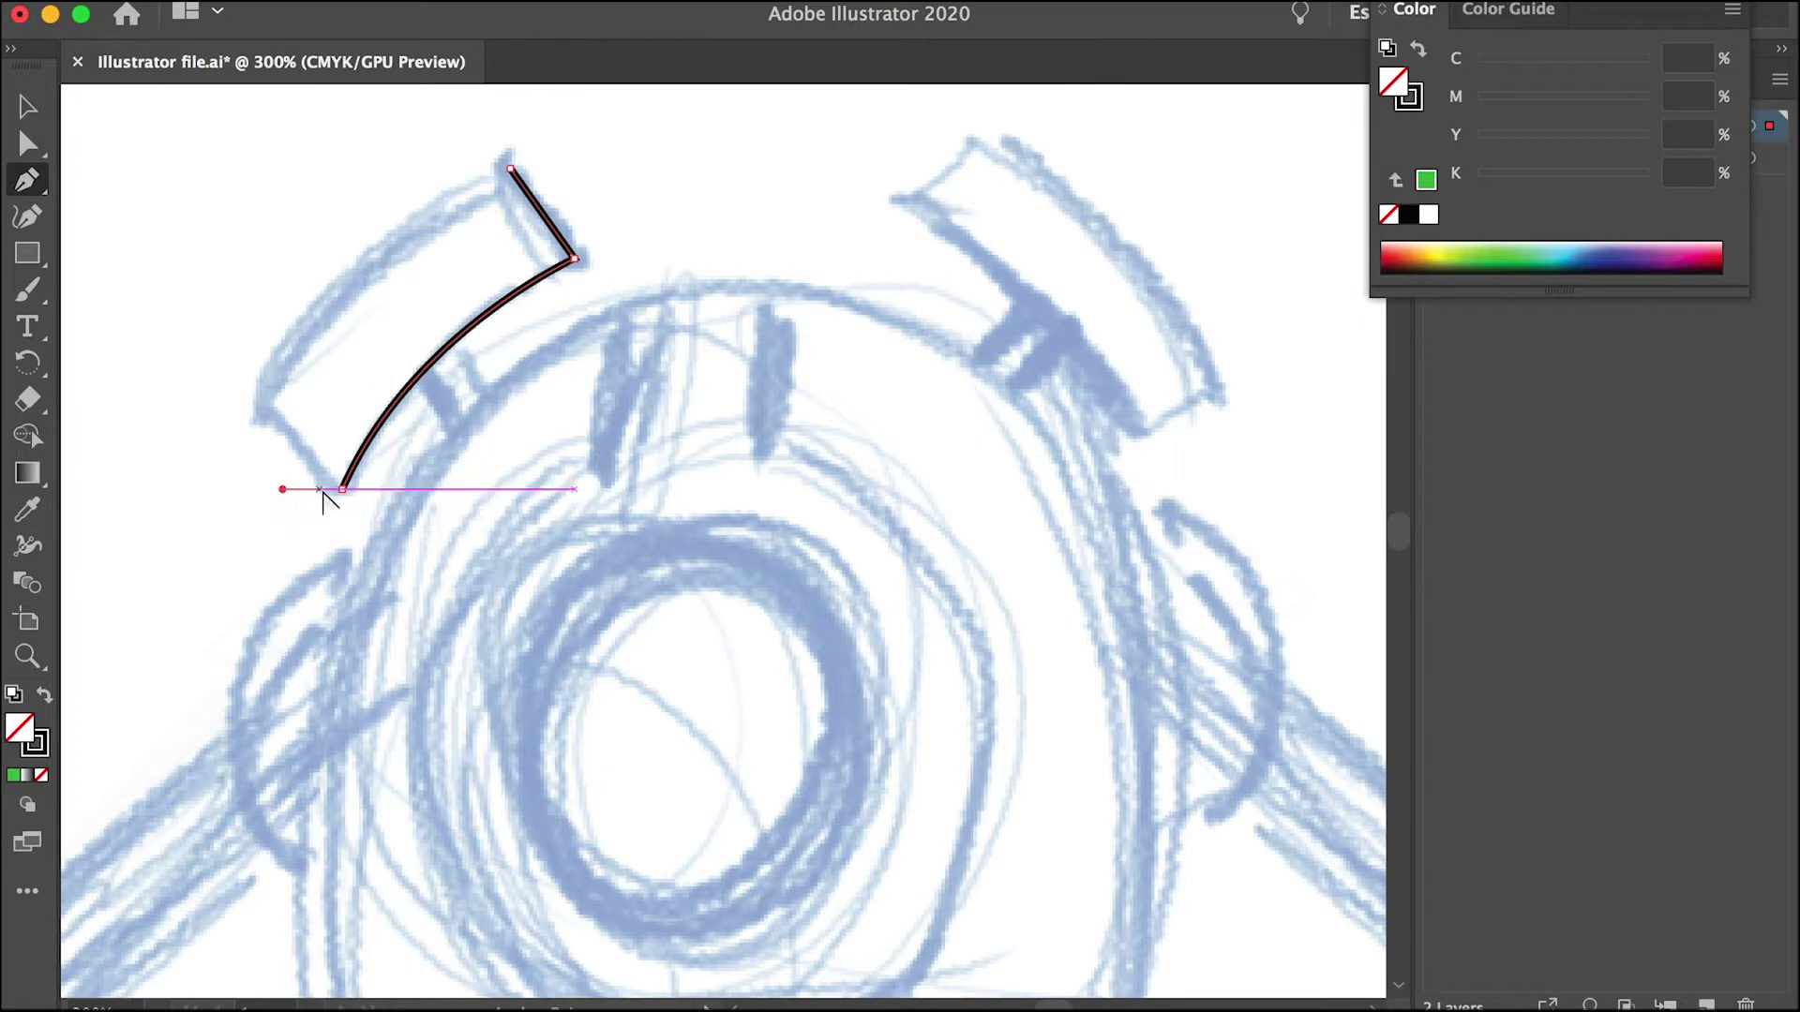
{"action": "left_click_drag", "start_coordinate": [282, 488], "coordinate": [288, 459]}
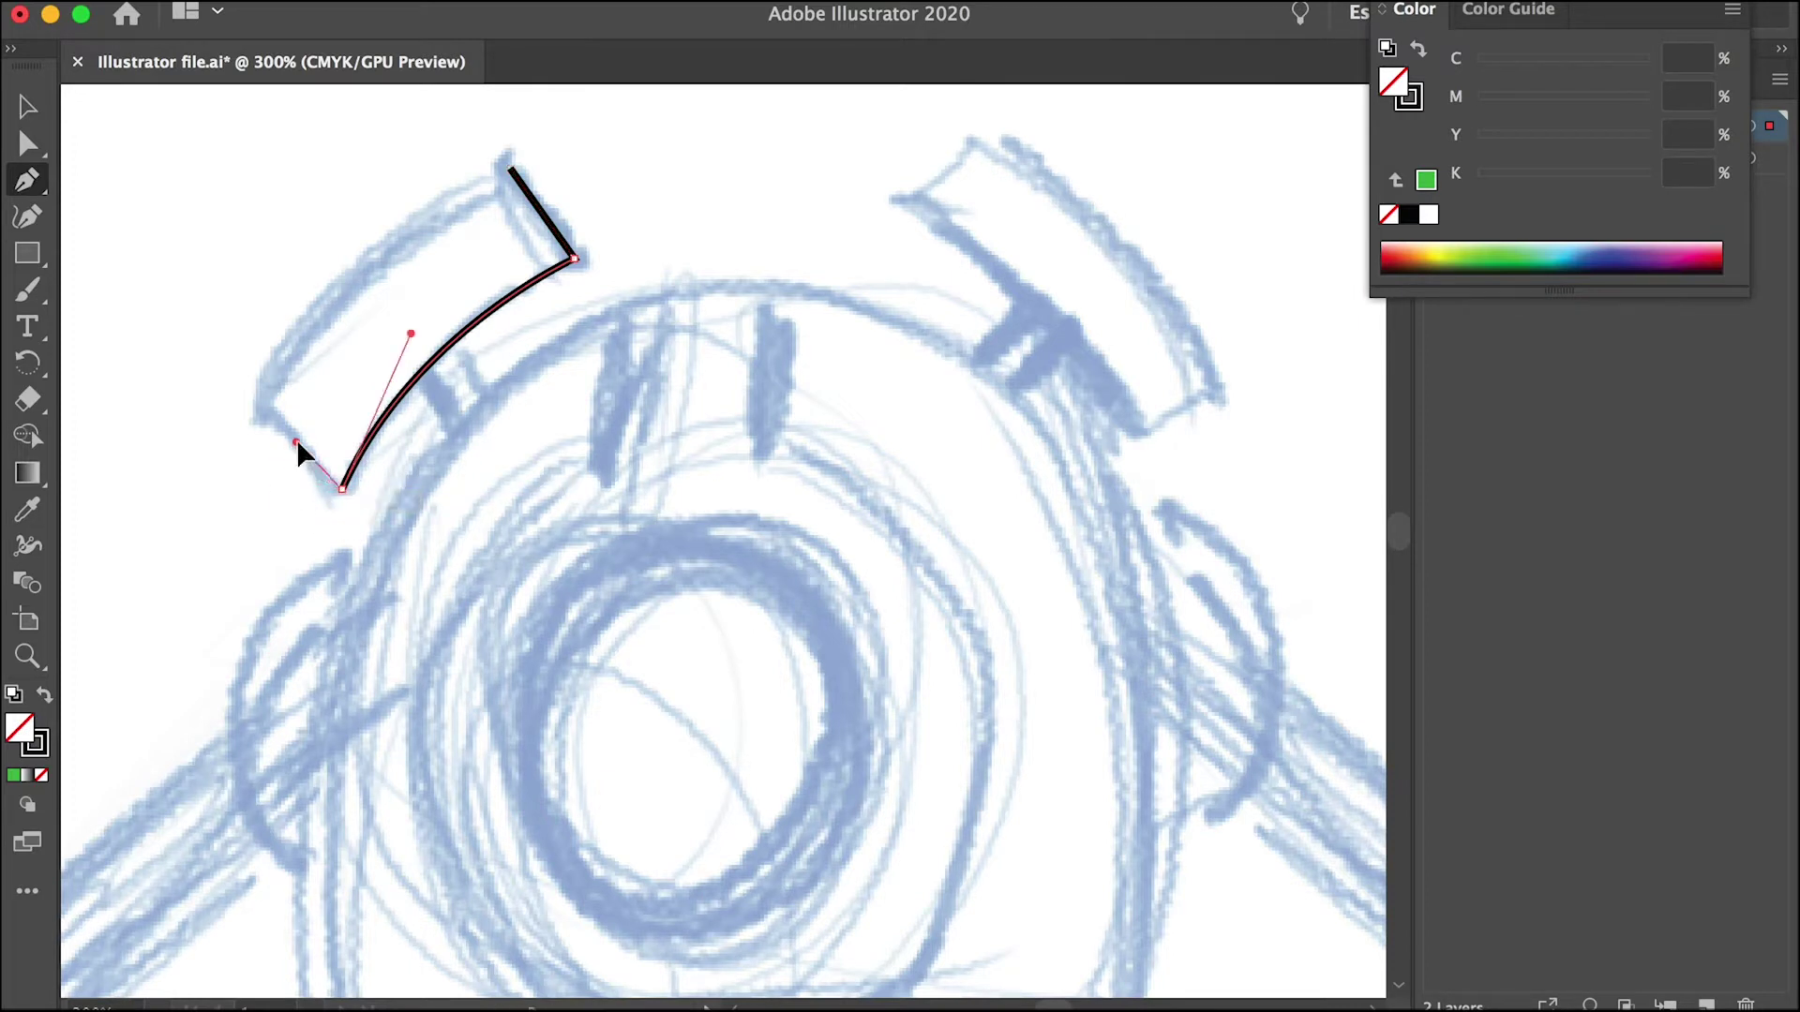
{"action": "left_click", "coordinate": [263, 405]}
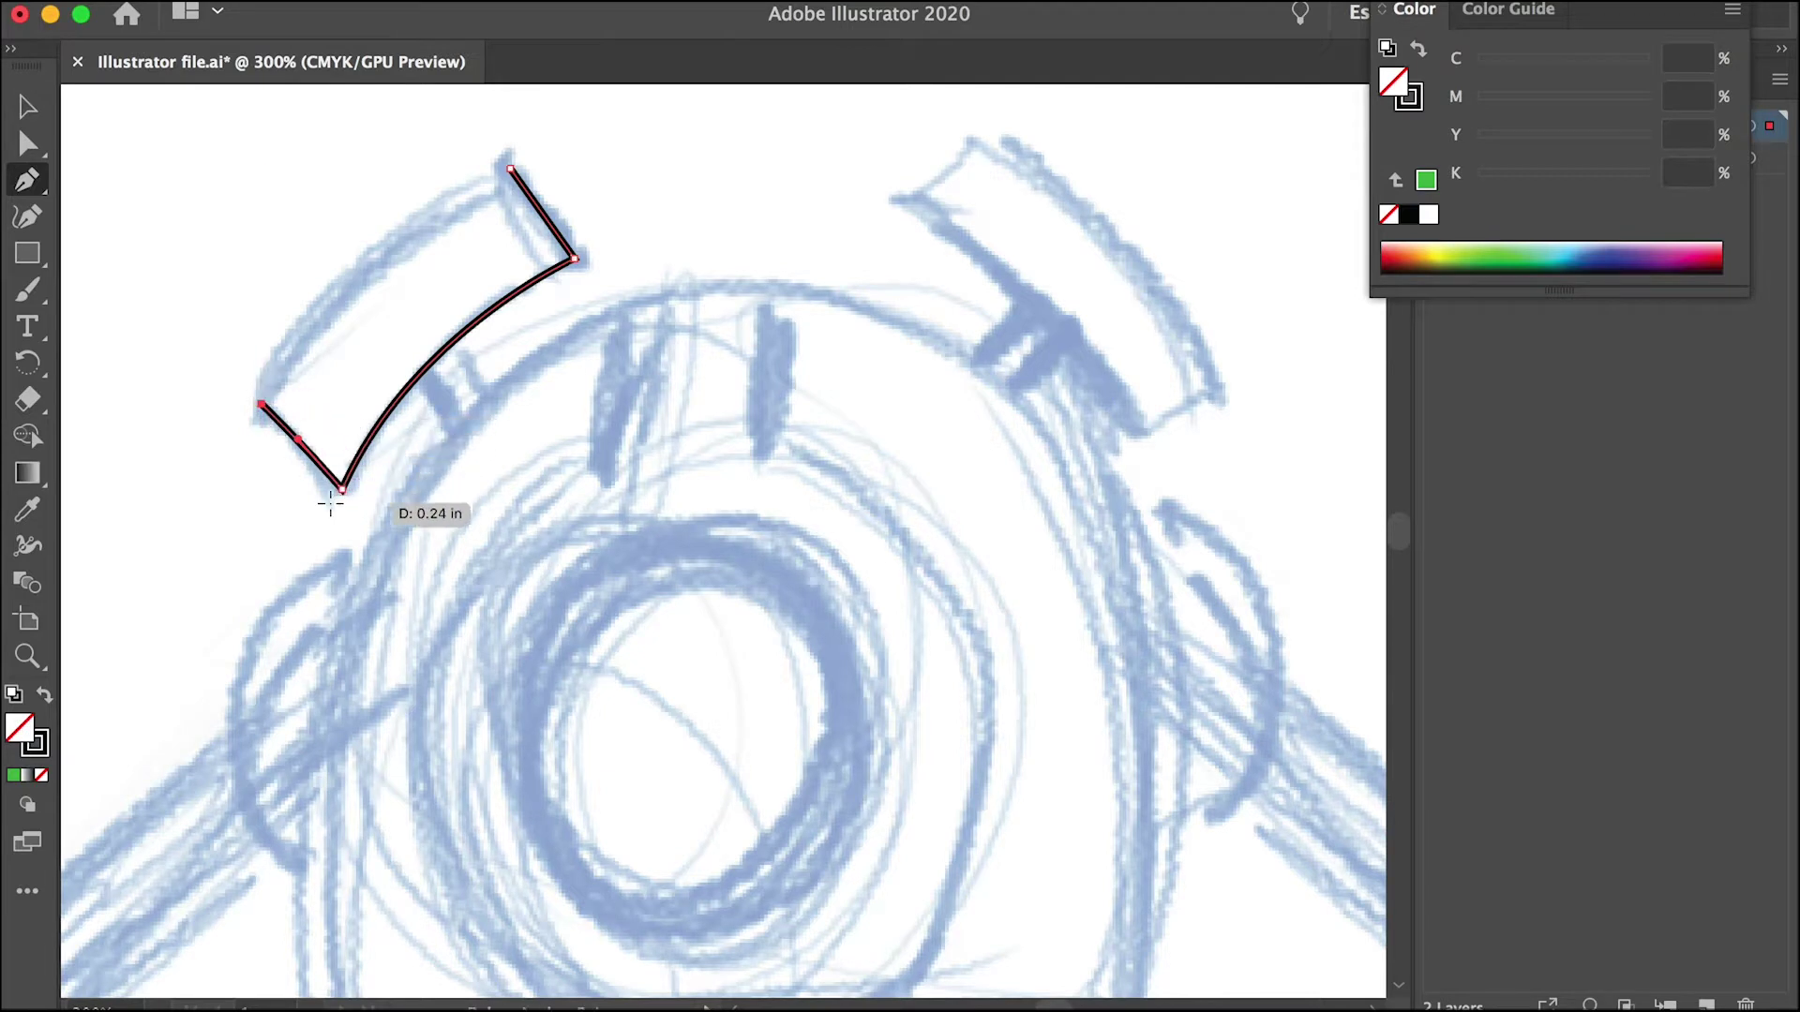
{"action": "left_click_drag", "start_coordinate": [274, 403], "coordinate": [281, 437]}
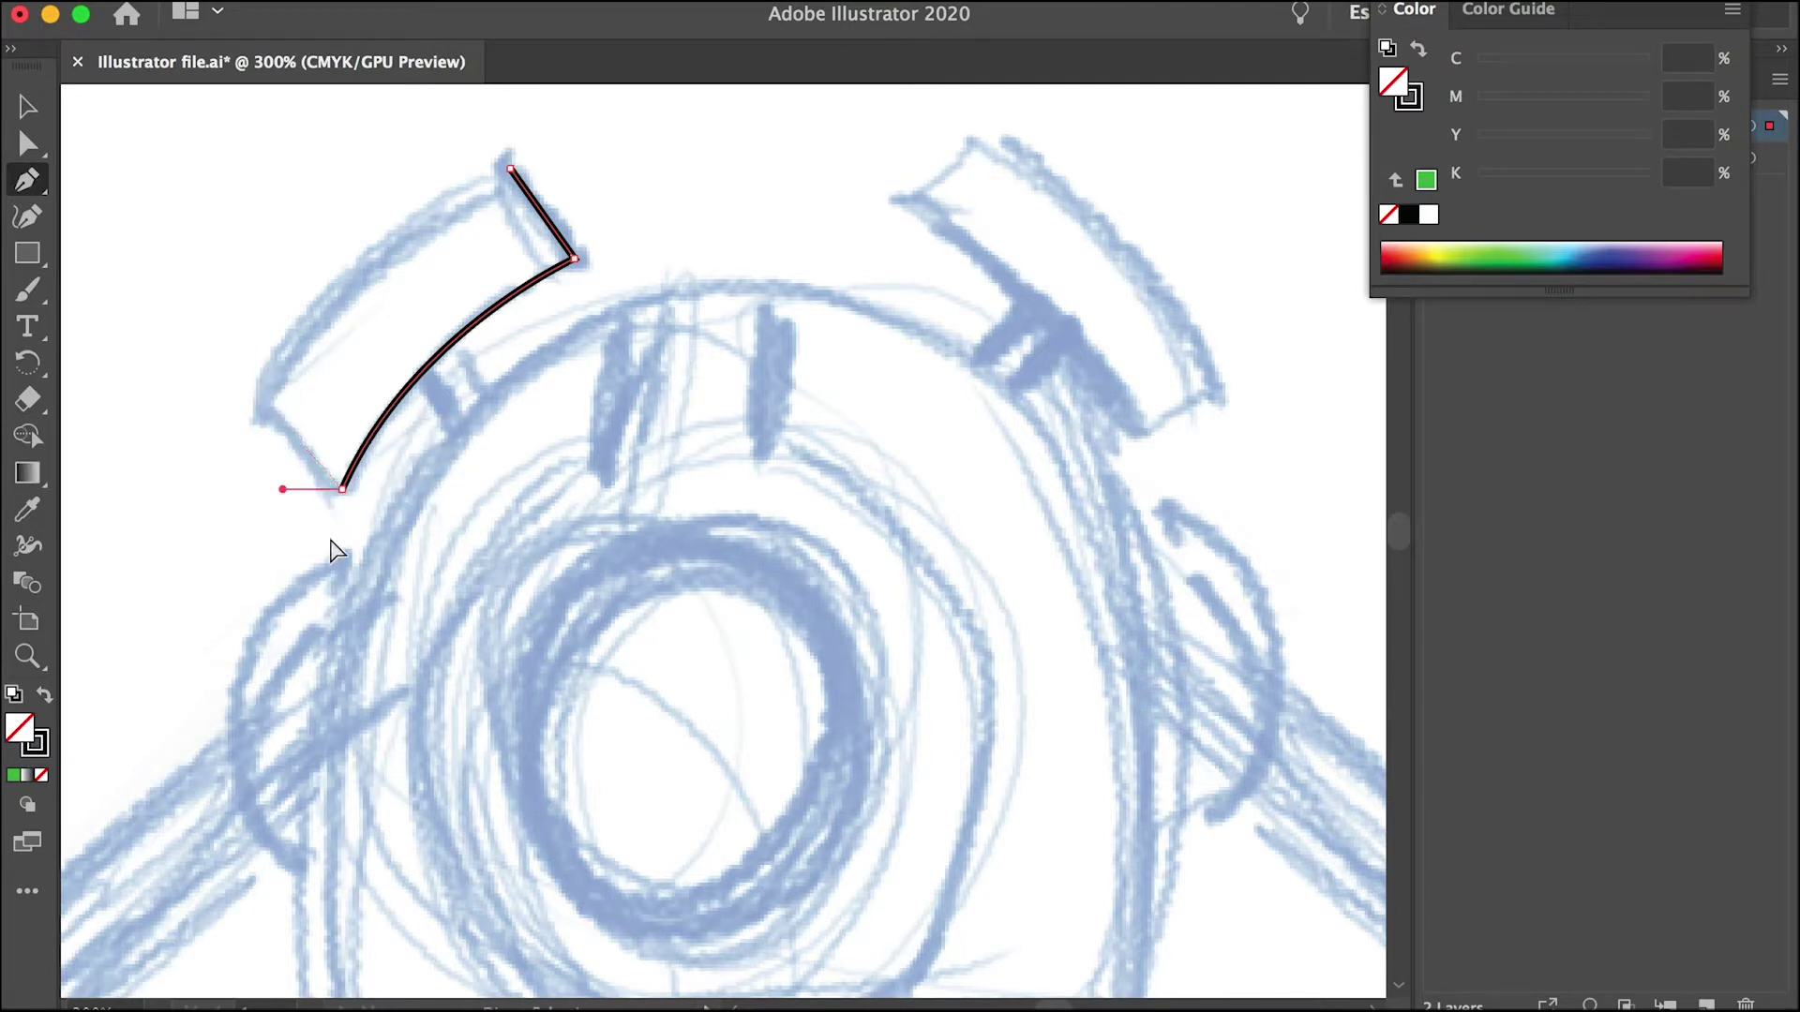
{"action": "key", "text": "super+z"}
{"action": "left_click", "coordinate": [261, 404]}
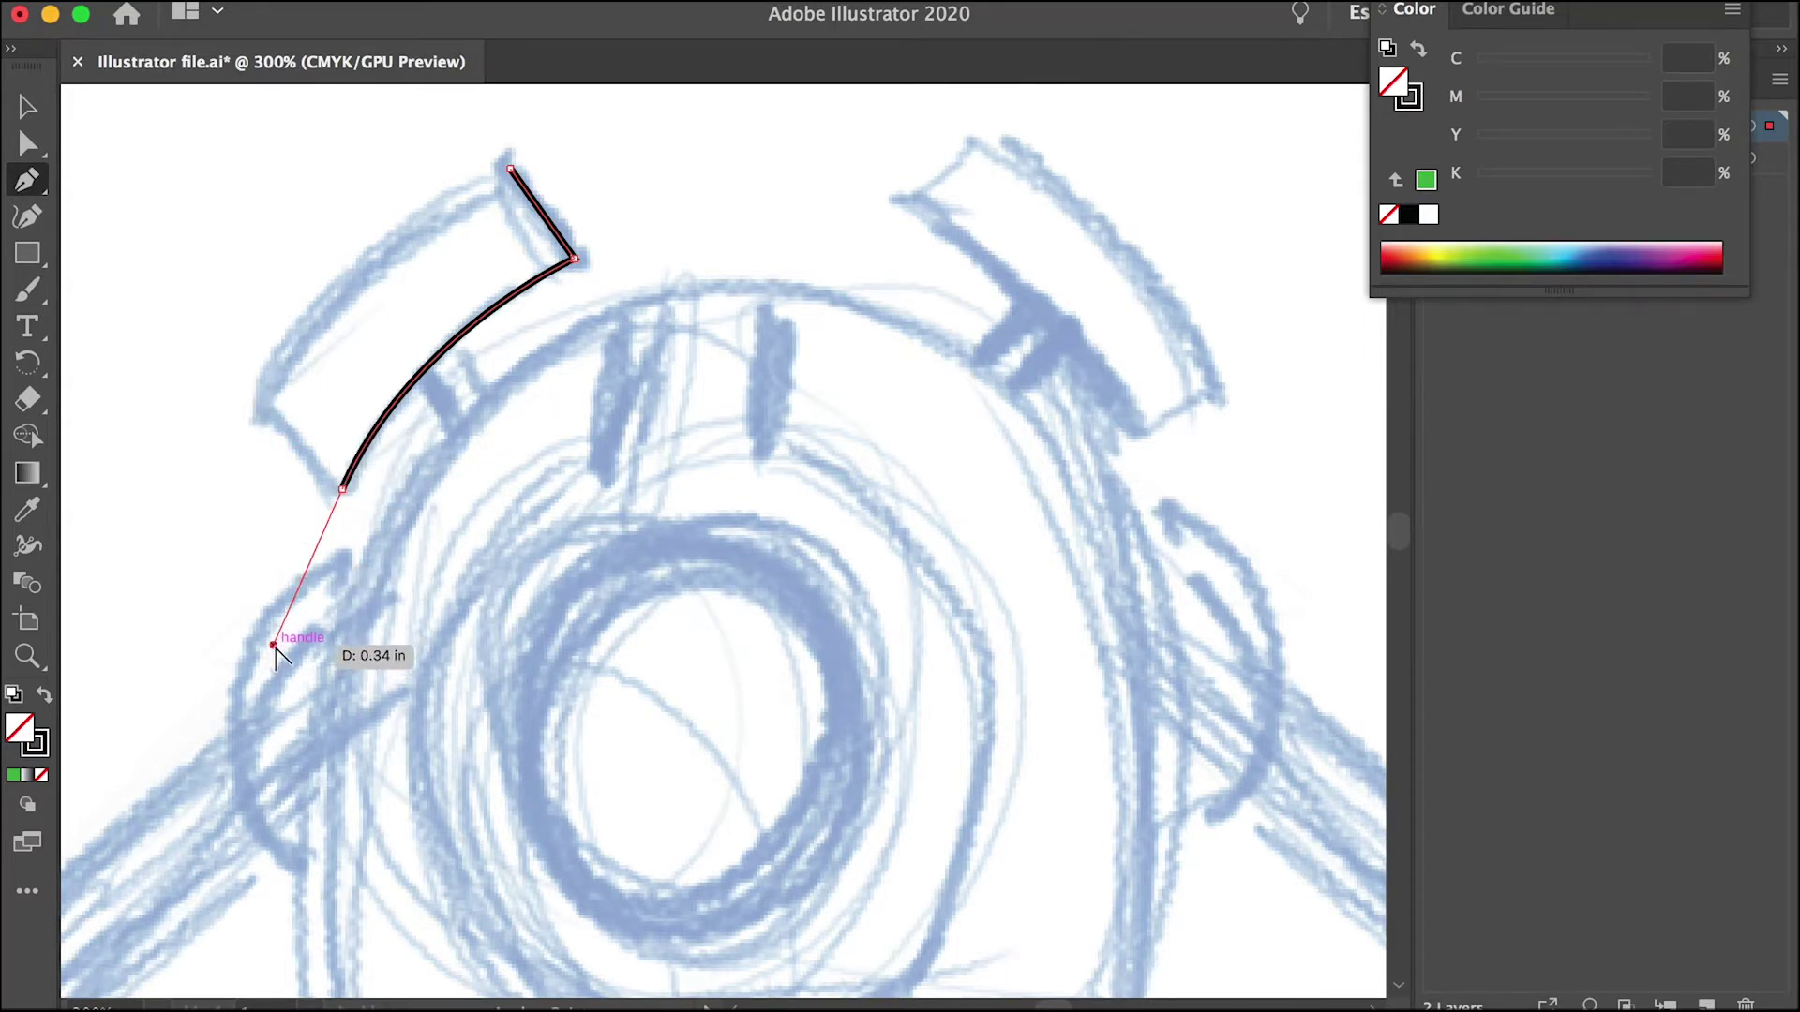
Step: Redirect the last anchor's handle along the panel's other short end, trace that end, and close the path along the curved outer edge
{"action": "left_click_drag", "start_coordinate": [274, 646], "coordinate": [291, 521]}
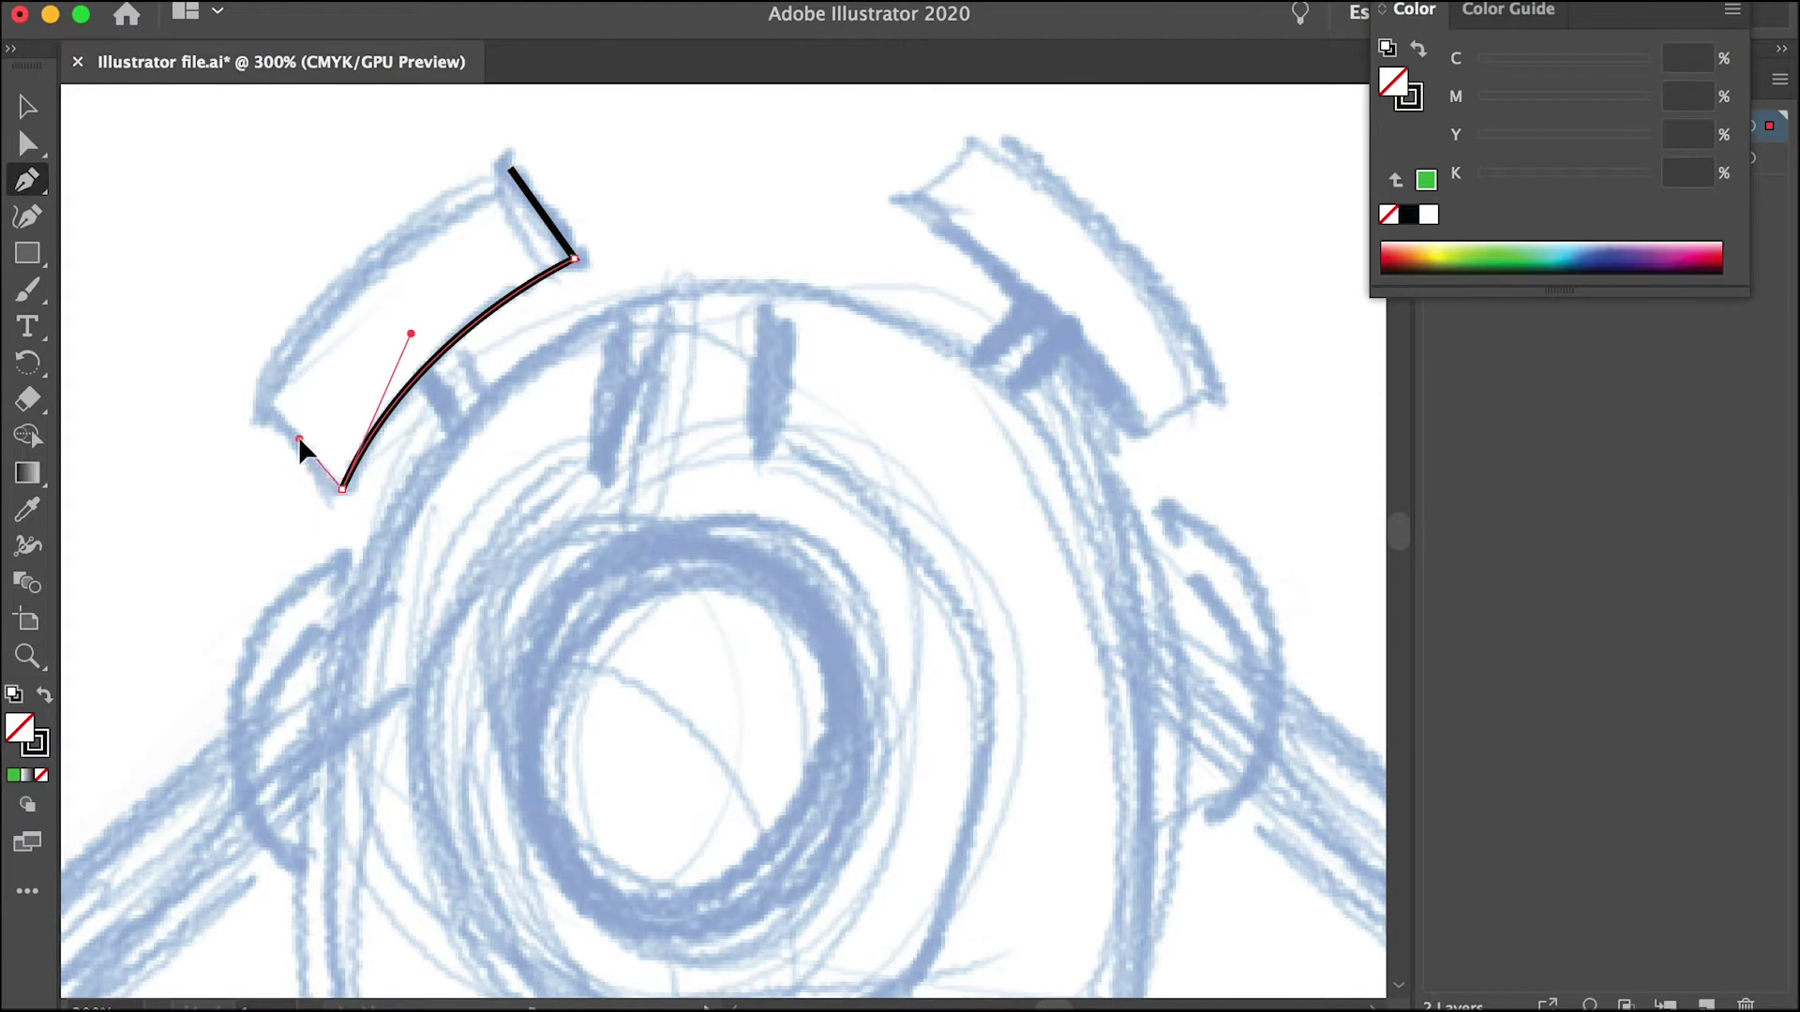
{"action": "left_click_drag", "start_coordinate": [261, 406], "coordinate": [284, 308]}
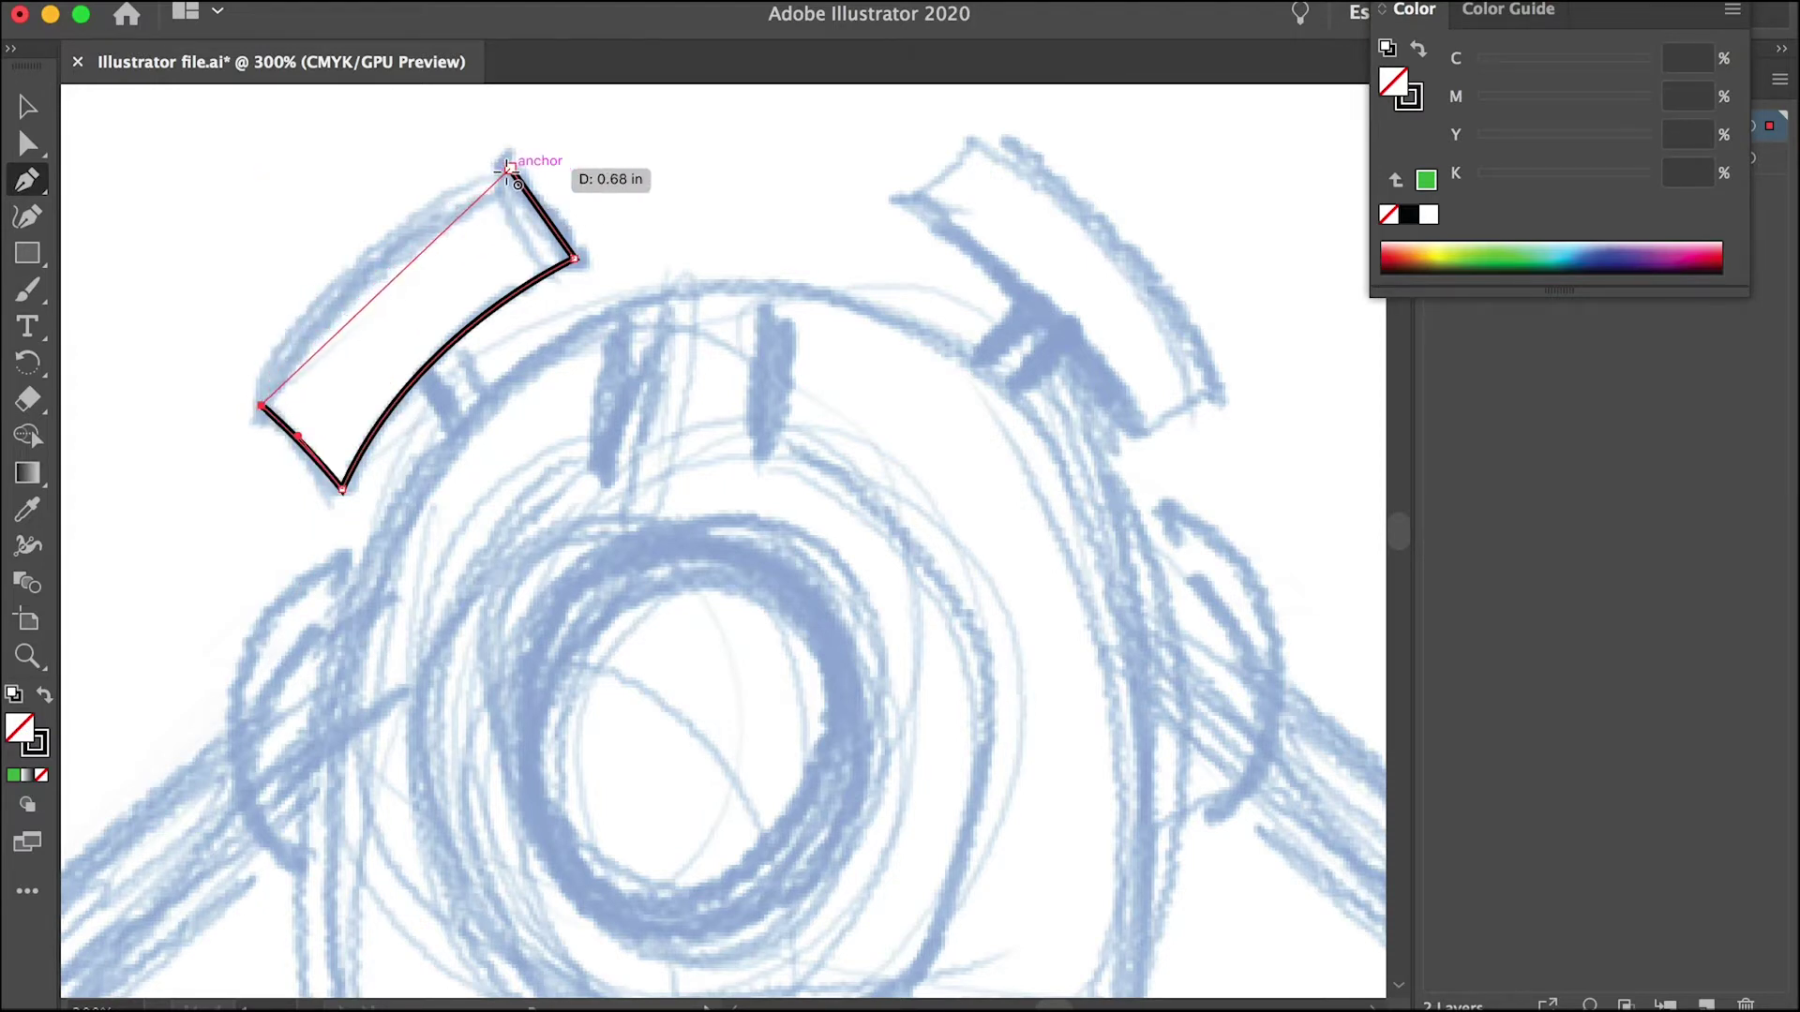
{"action": "left_click_drag", "start_coordinate": [507, 169], "coordinate": [688, 107]}
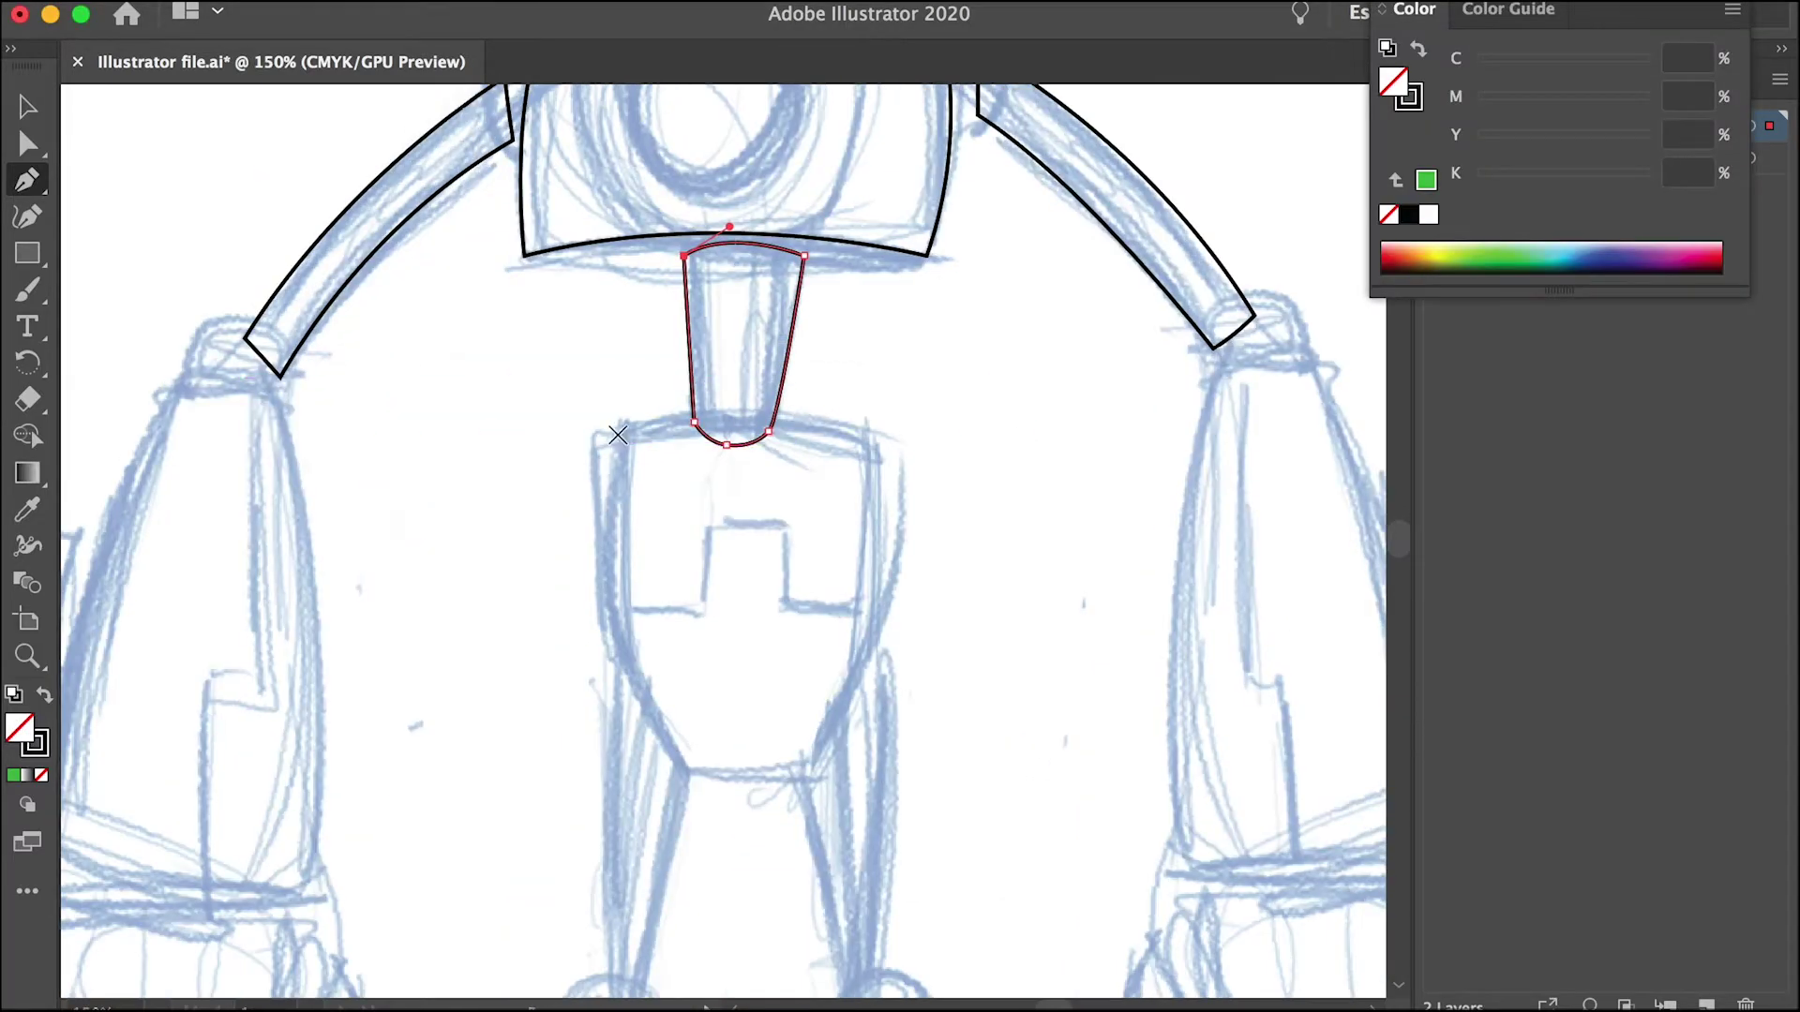
Step: Trace the robot's torso below the neck as a closed path with curved sides, bottom and top
{"action": "left_click", "coordinate": [614, 436]}
{"action": "mouse_move", "coordinate": [686, 770]}
{"action": "left_mouse_down"}
{"action": "mouse_move", "coordinate": [825, 860]}
{"action": "mouse_move", "coordinate": [763, 792]}
{"action": "mouse_move", "coordinate": [833, 753]}
{"action": "left_mouse_up"}
{"action": "mouse_move", "coordinate": [888, 446]}
{"action": "left_mouse_down"}
{"action": "mouse_move", "coordinate": [875, 289]}
{"action": "mouse_move", "coordinate": [832, 425]}
{"action": "left_mouse_up"}
{"action": "left_click_drag", "start_coordinate": [614, 436], "coordinate": [559, 490]}
Step: Trace the left forearm as a closed tapered path with curved sides and a curved bottom edge
{"action": "left_click_drag", "start_coordinate": [1055, 631], "coordinate": [1383, 550]}
{"action": "left_click", "coordinate": [519, 288]}
{"action": "left_click_drag", "start_coordinate": [374, 754], "coordinate": [506, 679]}
{"action": "left_click_drag", "start_coordinate": [637, 651], "coordinate": [666, 506]}
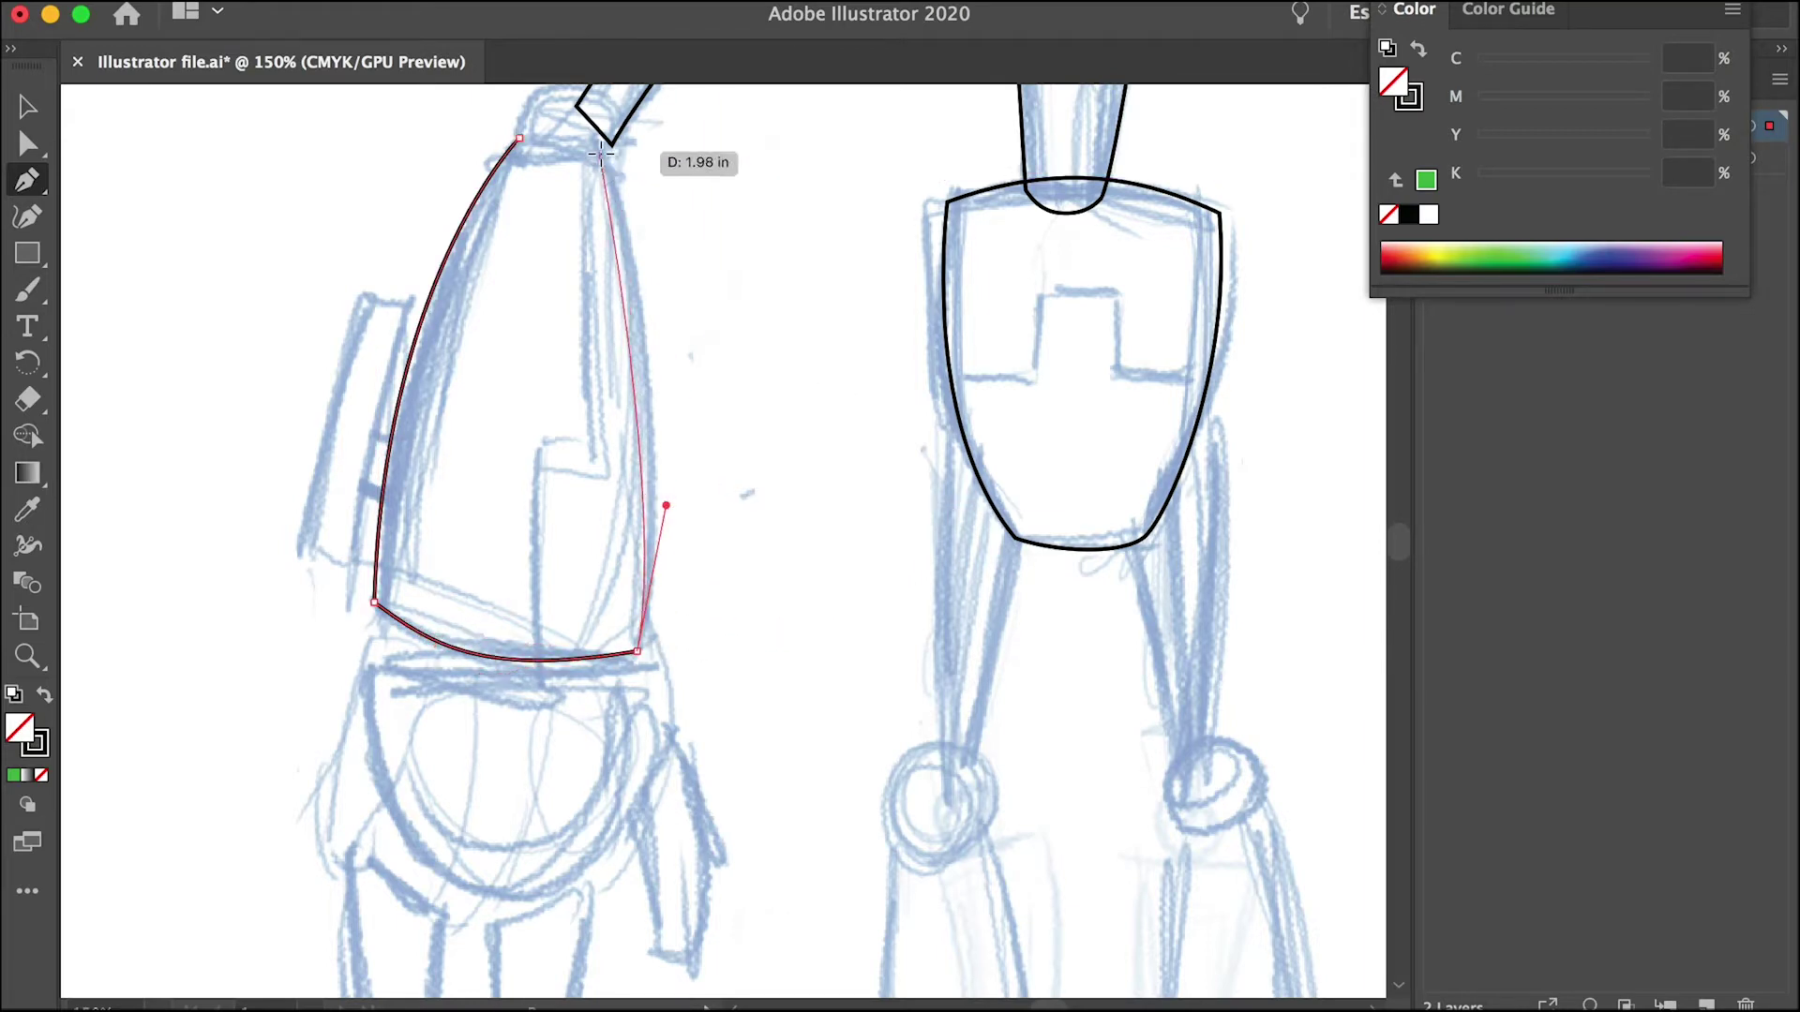
{"action": "left_click_drag", "start_coordinate": [601, 153], "coordinate": [599, 375]}
{"action": "left_click_drag", "start_coordinate": [542, 375], "coordinate": [489, 380]}
Step: Trace the left palm below the forearm as a closed half-round path
{"action": "left_click_drag", "start_coordinate": [773, 605], "coordinate": [624, 132]}
{"action": "left_click", "coordinate": [240, 433]}
{"action": "left_click_drag", "start_coordinate": [386, 661], "coordinate": [465, 666]}
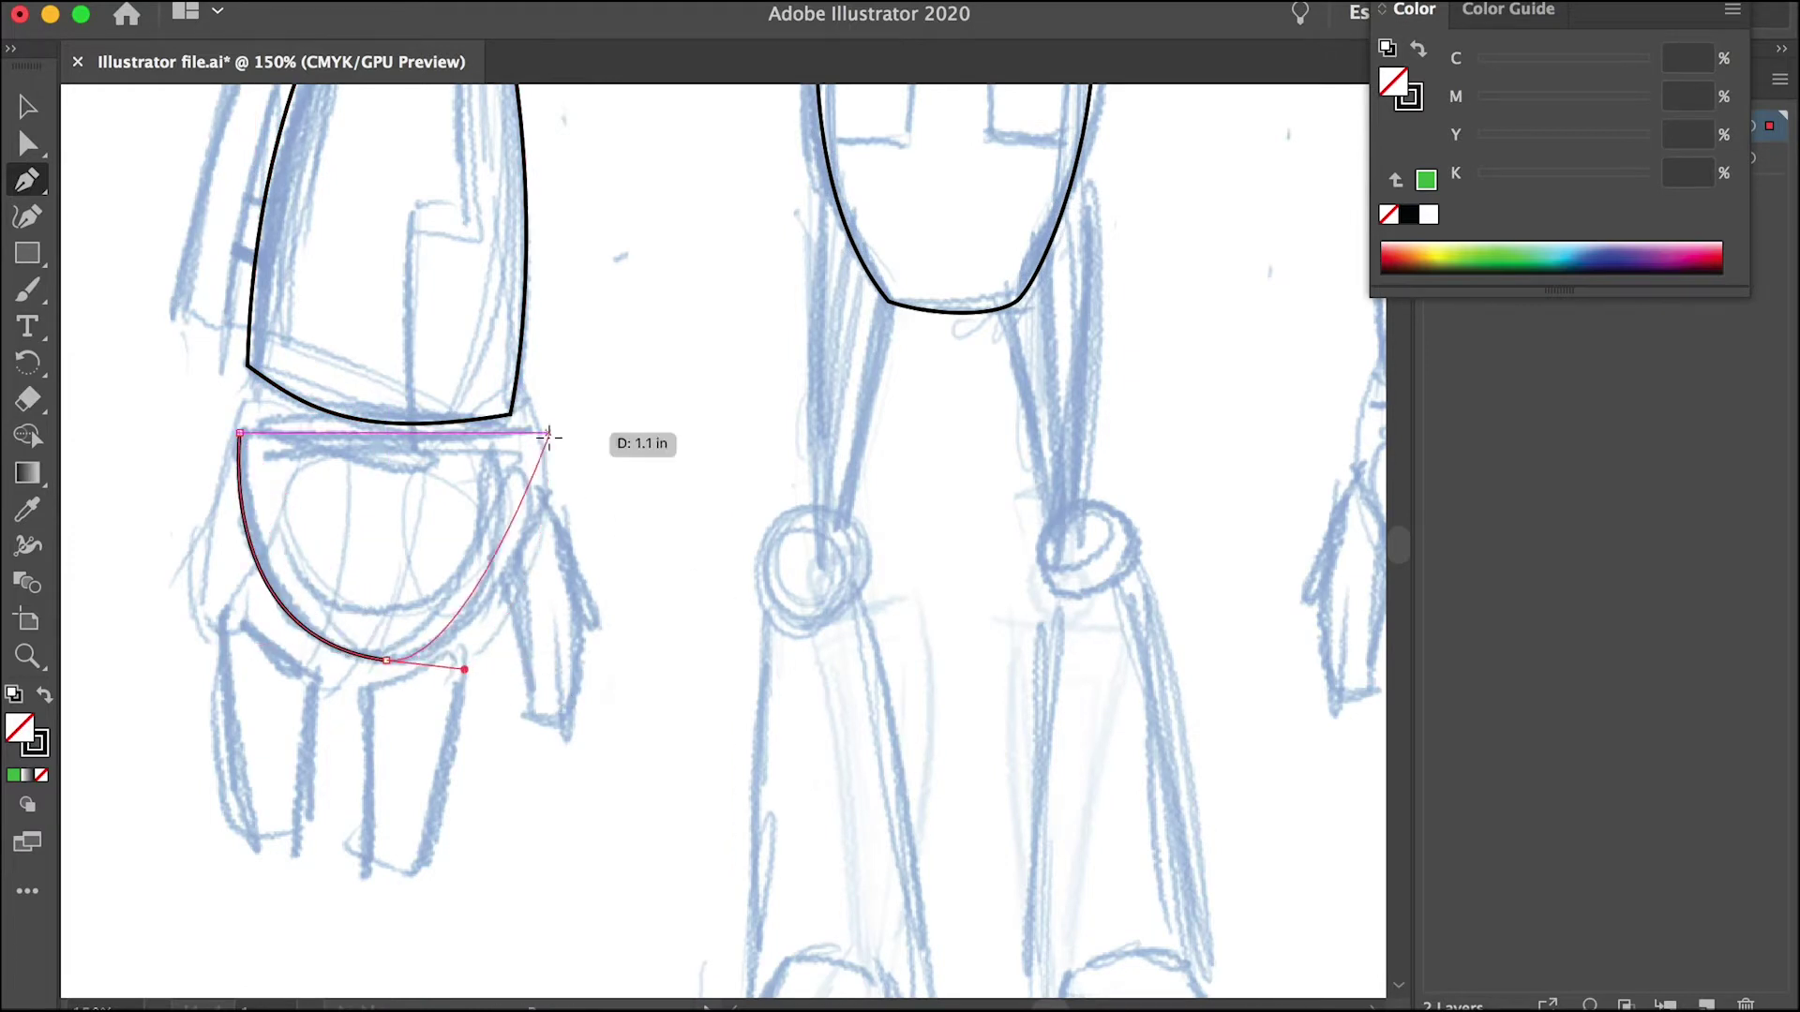
{"action": "mouse_move", "coordinate": [542, 438]}
{"action": "left_mouse_down"}
{"action": "mouse_move", "coordinate": [546, 309]}
{"action": "mouse_move", "coordinate": [498, 387]}
{"action": "mouse_move", "coordinate": [521, 431]}
{"action": "left_mouse_up"}
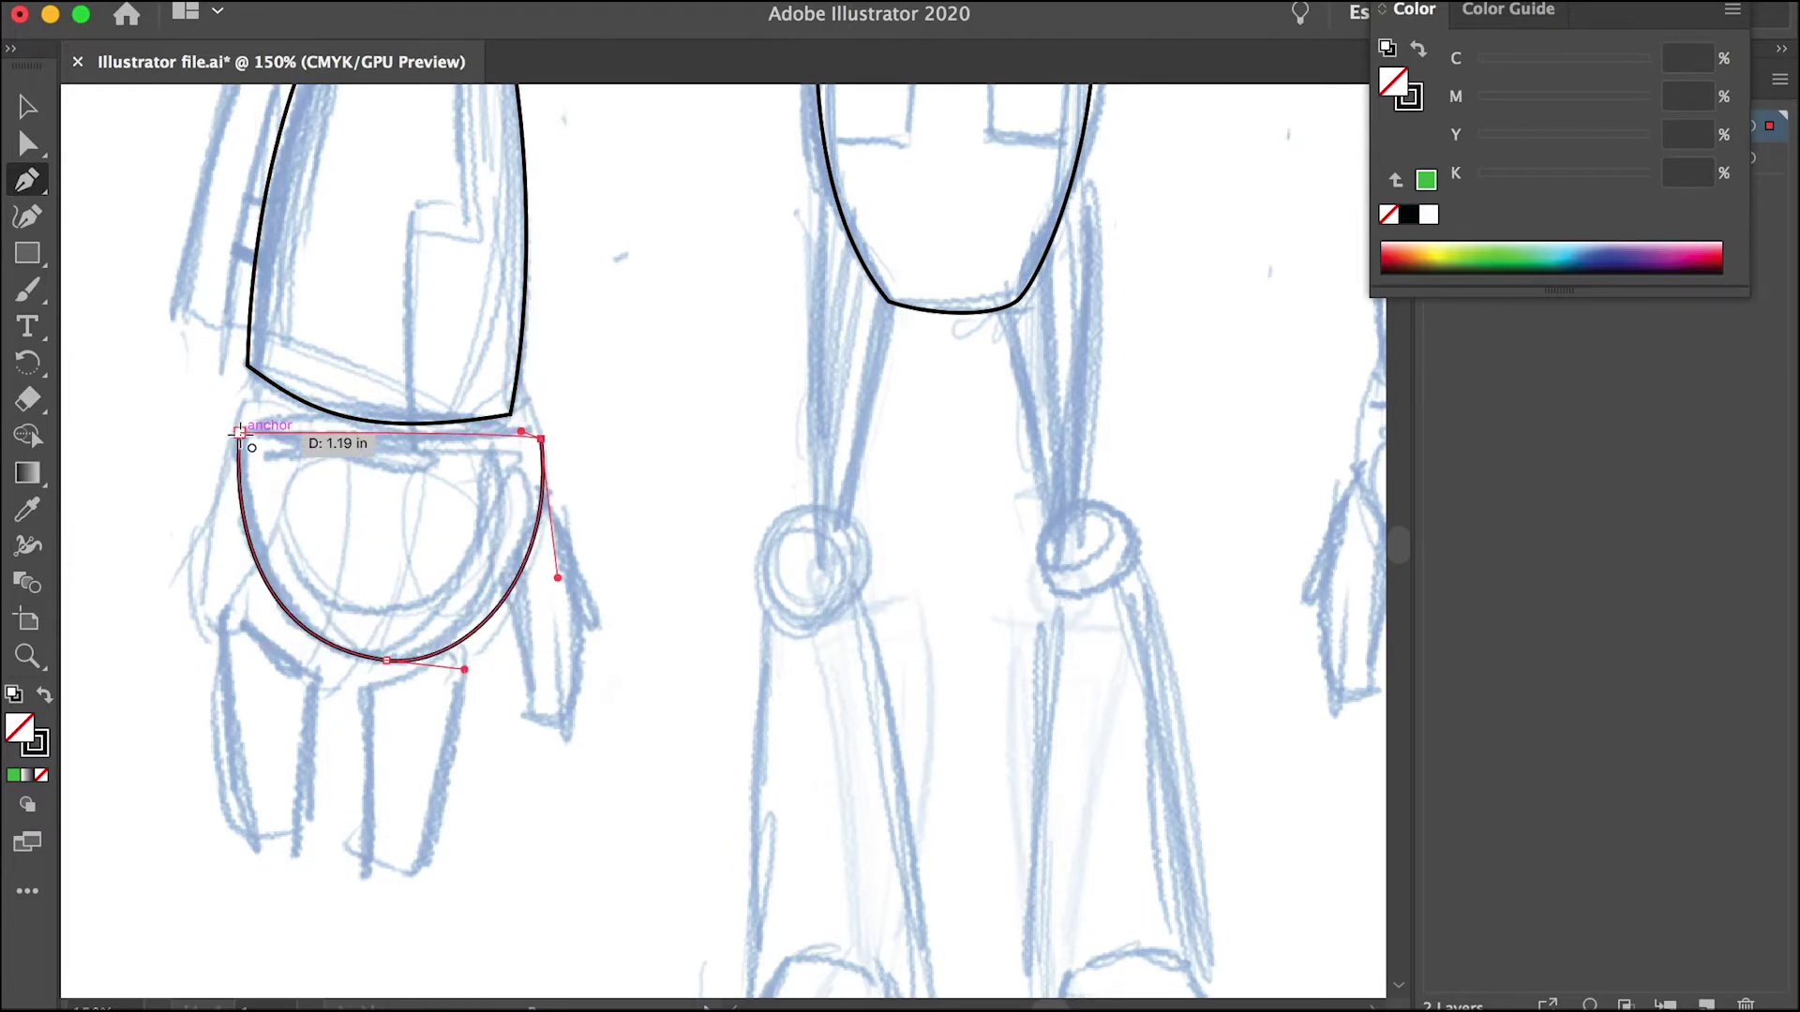
{"action": "left_click_drag", "start_coordinate": [240, 433], "coordinate": [169, 450]}
Step: Trace the outer finger of the left hand as a closed path with curved sides and a slanted top
{"action": "left_click_drag", "start_coordinate": [478, 691], "coordinate": [509, 612]}
{"action": "left_click", "coordinate": [258, 532]}
{"action": "left_click_drag", "start_coordinate": [278, 765], "coordinate": [319, 892]}
{"action": "left_click", "coordinate": [278, 765]}
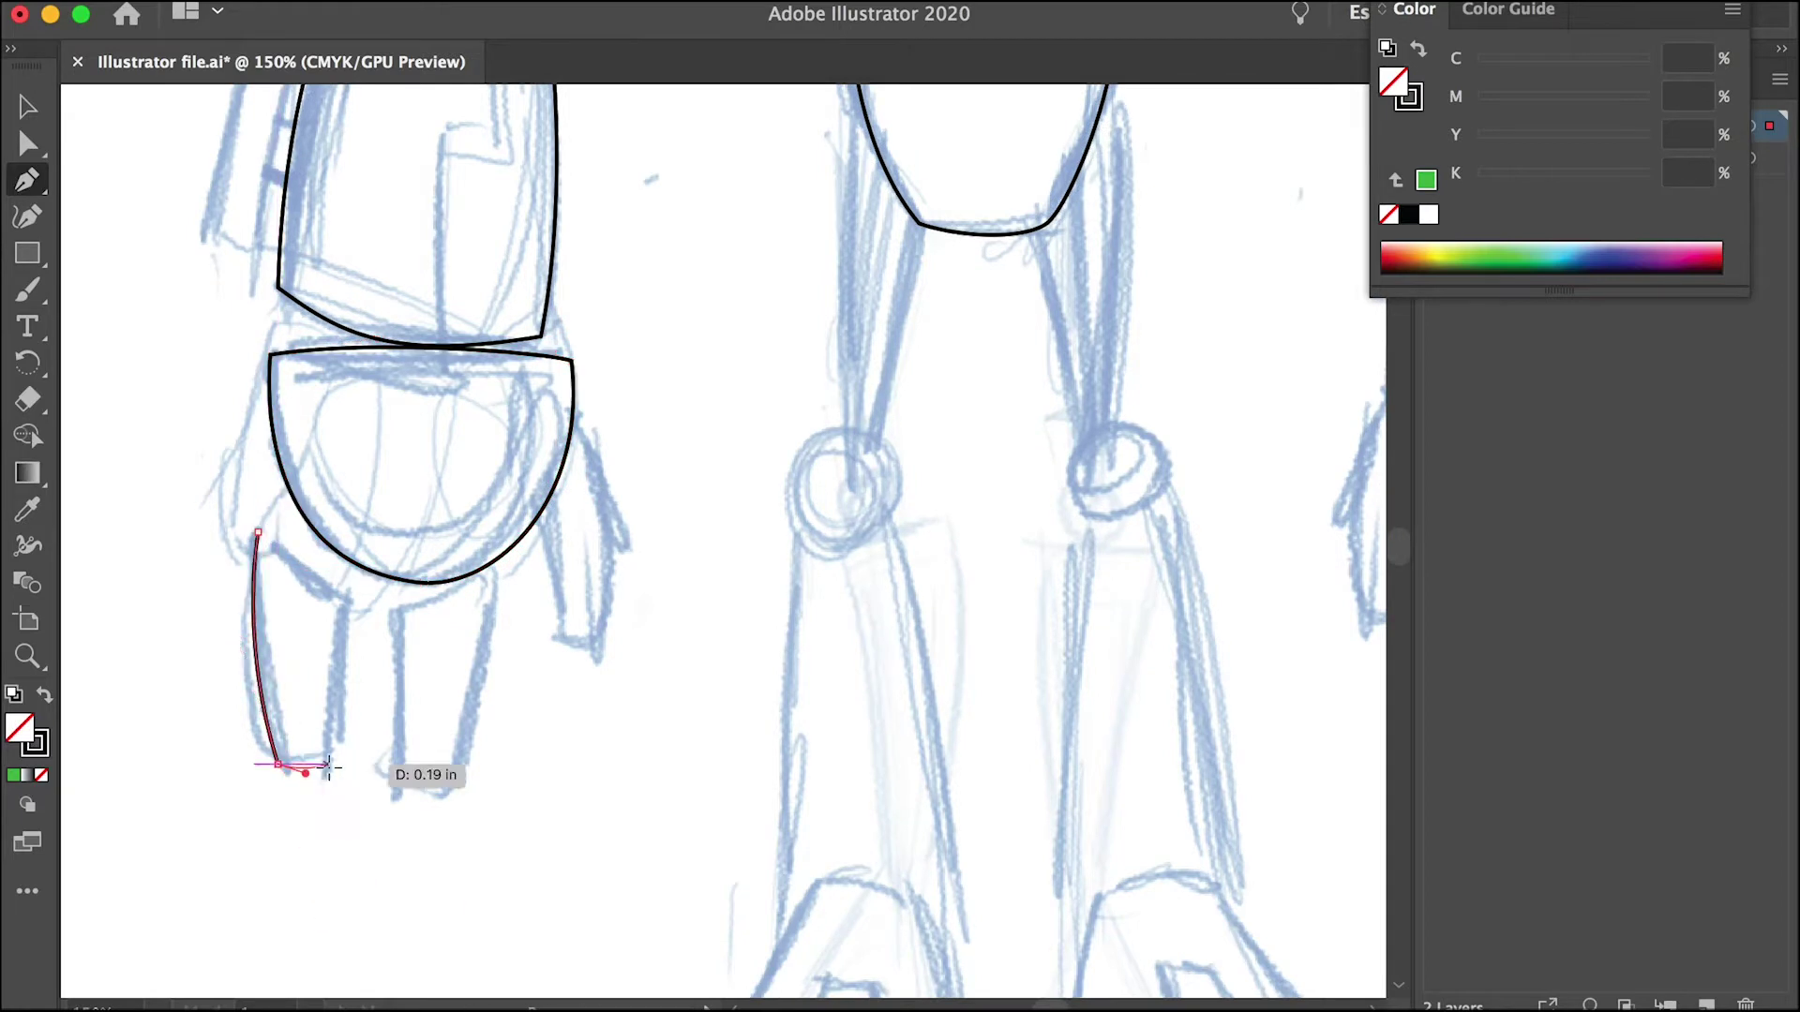
{"action": "left_click_drag", "start_coordinate": [333, 765], "coordinate": [350, 758]}
{"action": "left_click", "coordinate": [333, 765]}
{"action": "left_click_drag", "start_coordinate": [351, 608], "coordinate": [370, 570]}
{"action": "left_click", "coordinate": [351, 607]}
{"action": "left_click_drag", "start_coordinate": [258, 533], "coordinate": [226, 508]}
Step: Trace the second finger of the left hand as a closed path below the palm
{"action": "left_click", "coordinate": [396, 609]}
{"action": "left_click", "coordinate": [397, 778]}
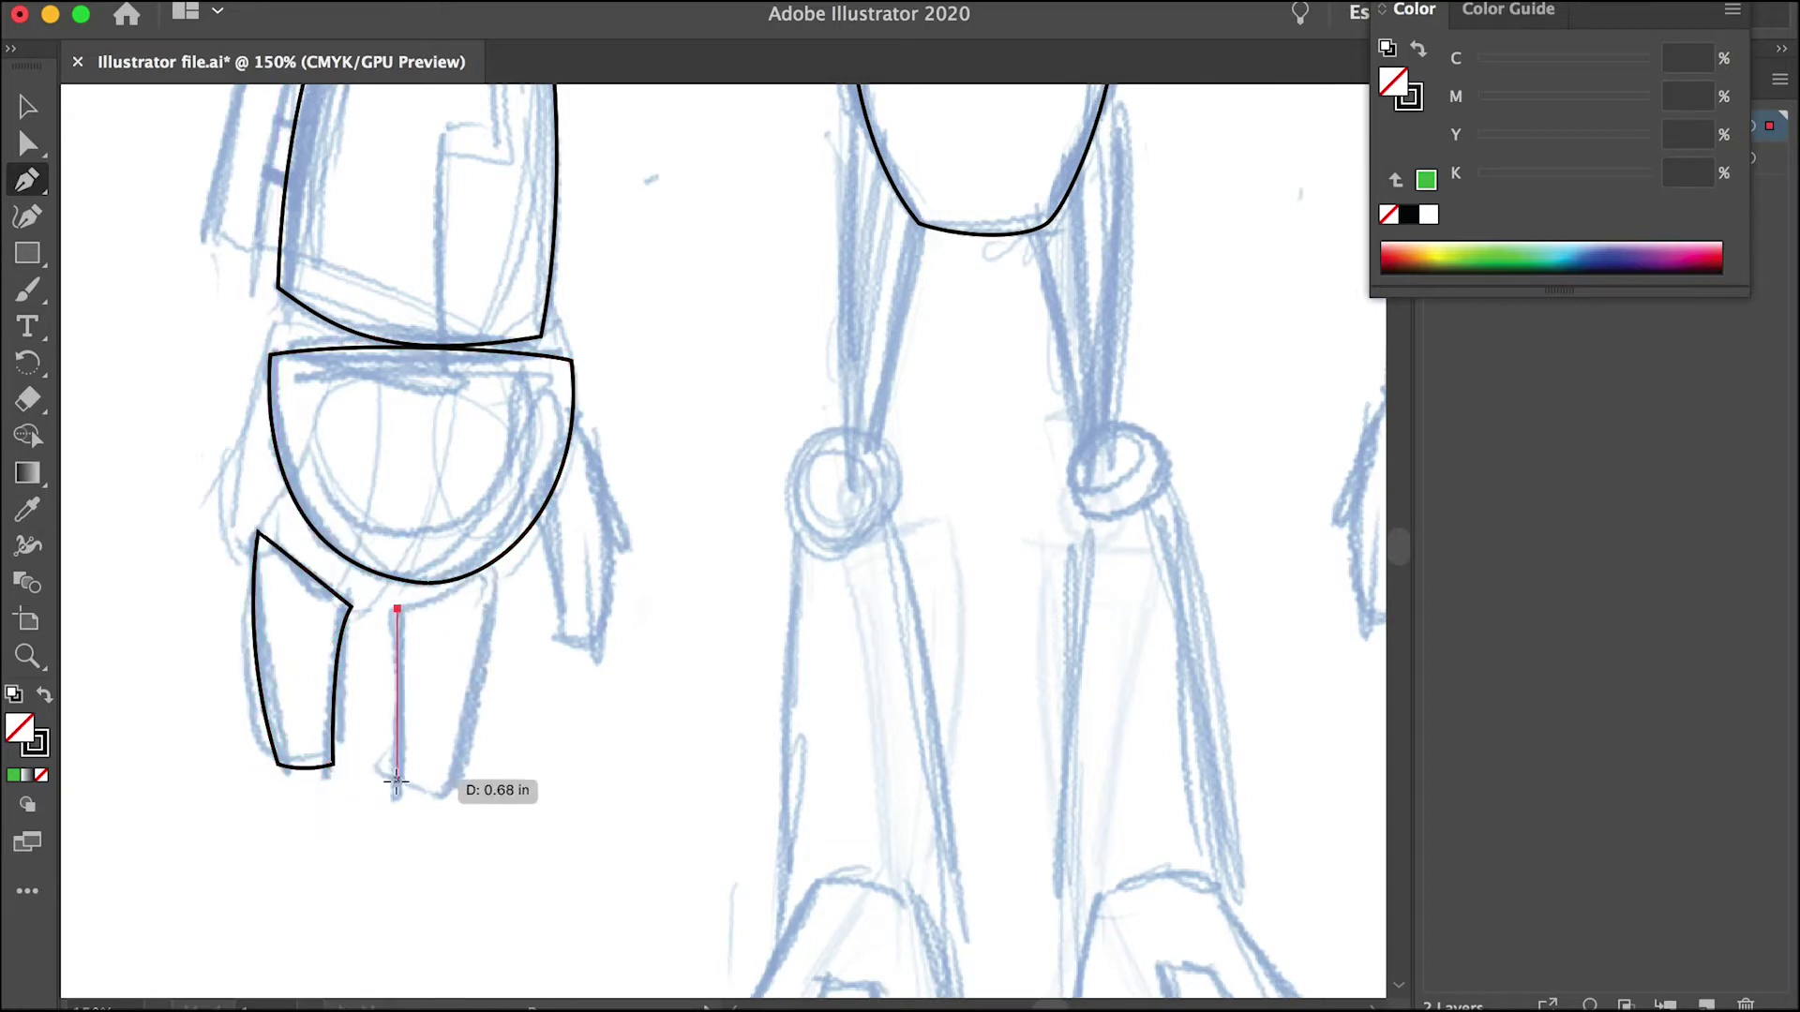
{"action": "left_click", "coordinate": [454, 796]}
{"action": "mouse_move", "coordinate": [494, 583]}
{"action": "left_mouse_down"}
{"action": "mouse_move", "coordinate": [486, 553]}
{"action": "mouse_move", "coordinate": [473, 588]}
{"action": "left_mouse_up"}
{"action": "left_click", "coordinate": [396, 609]}
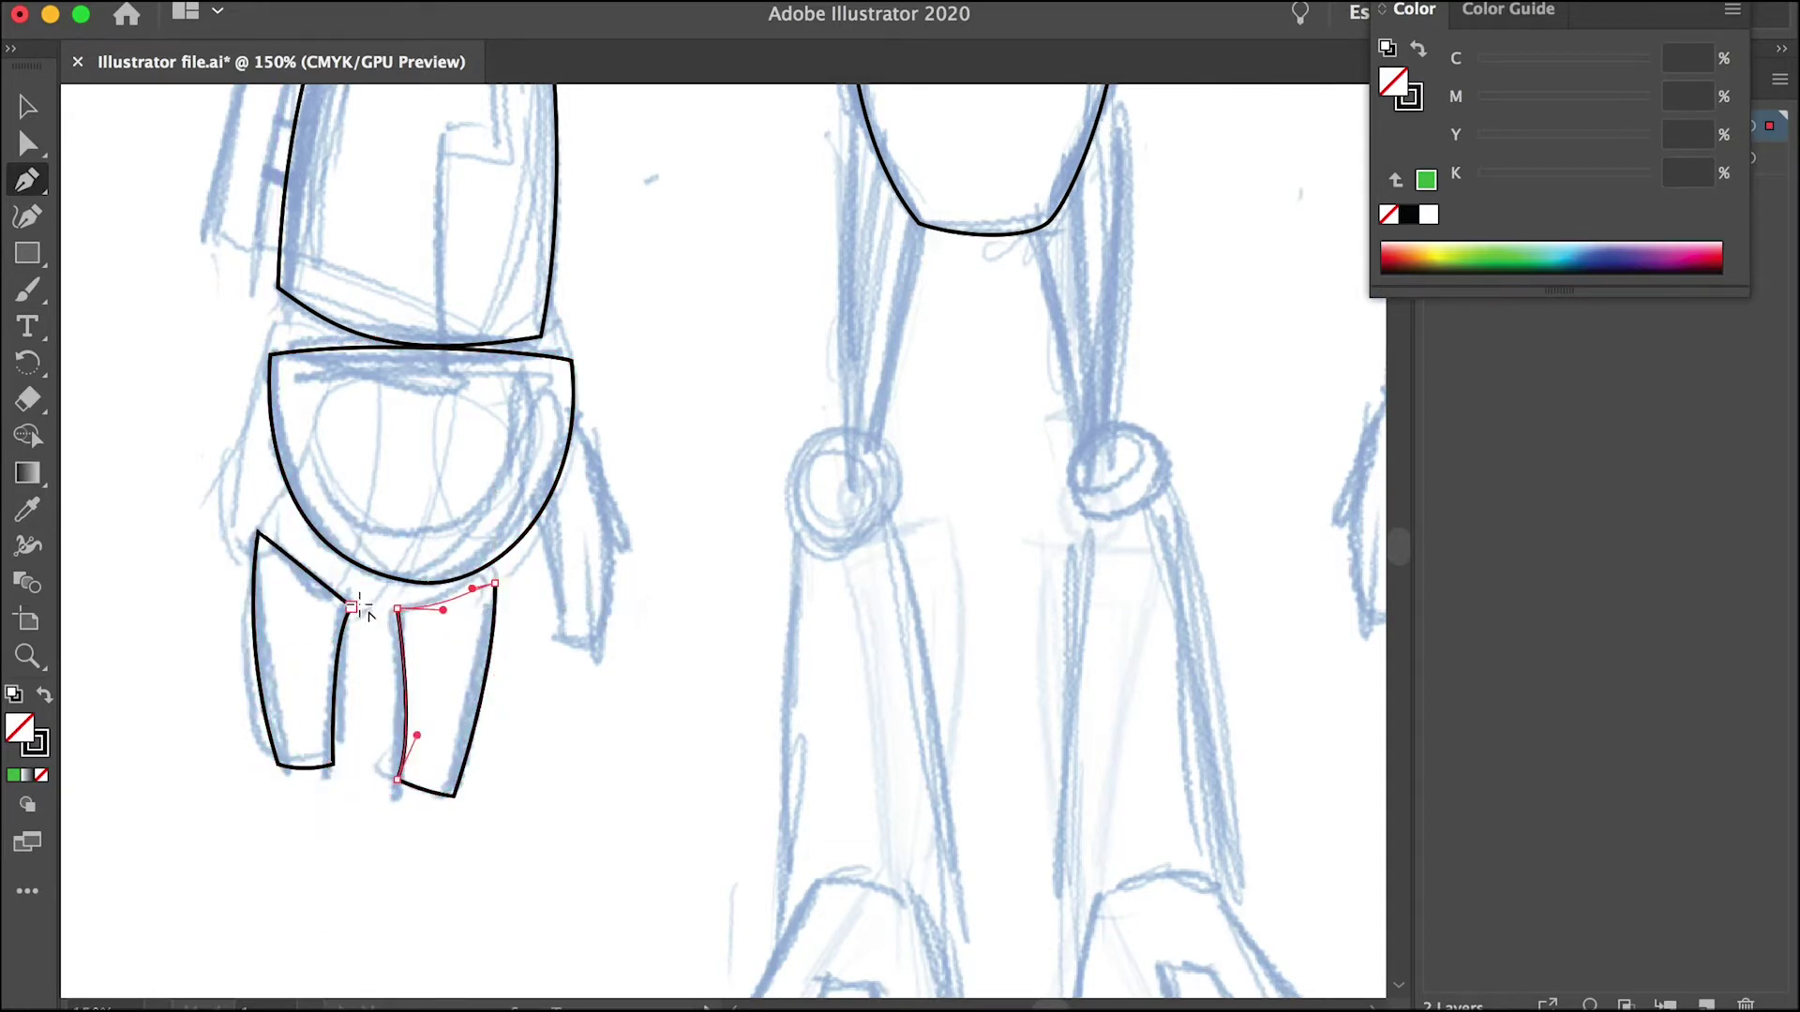
Step: Trace the thumb beside the left palm as a closed path with a curved outer edge
{"action": "left_click", "coordinate": [585, 415]}
{"action": "left_click_drag", "start_coordinate": [605, 650], "coordinate": [576, 778]}
{"action": "left_click", "coordinate": [605, 649]}
{"action": "left_click", "coordinate": [557, 640]}
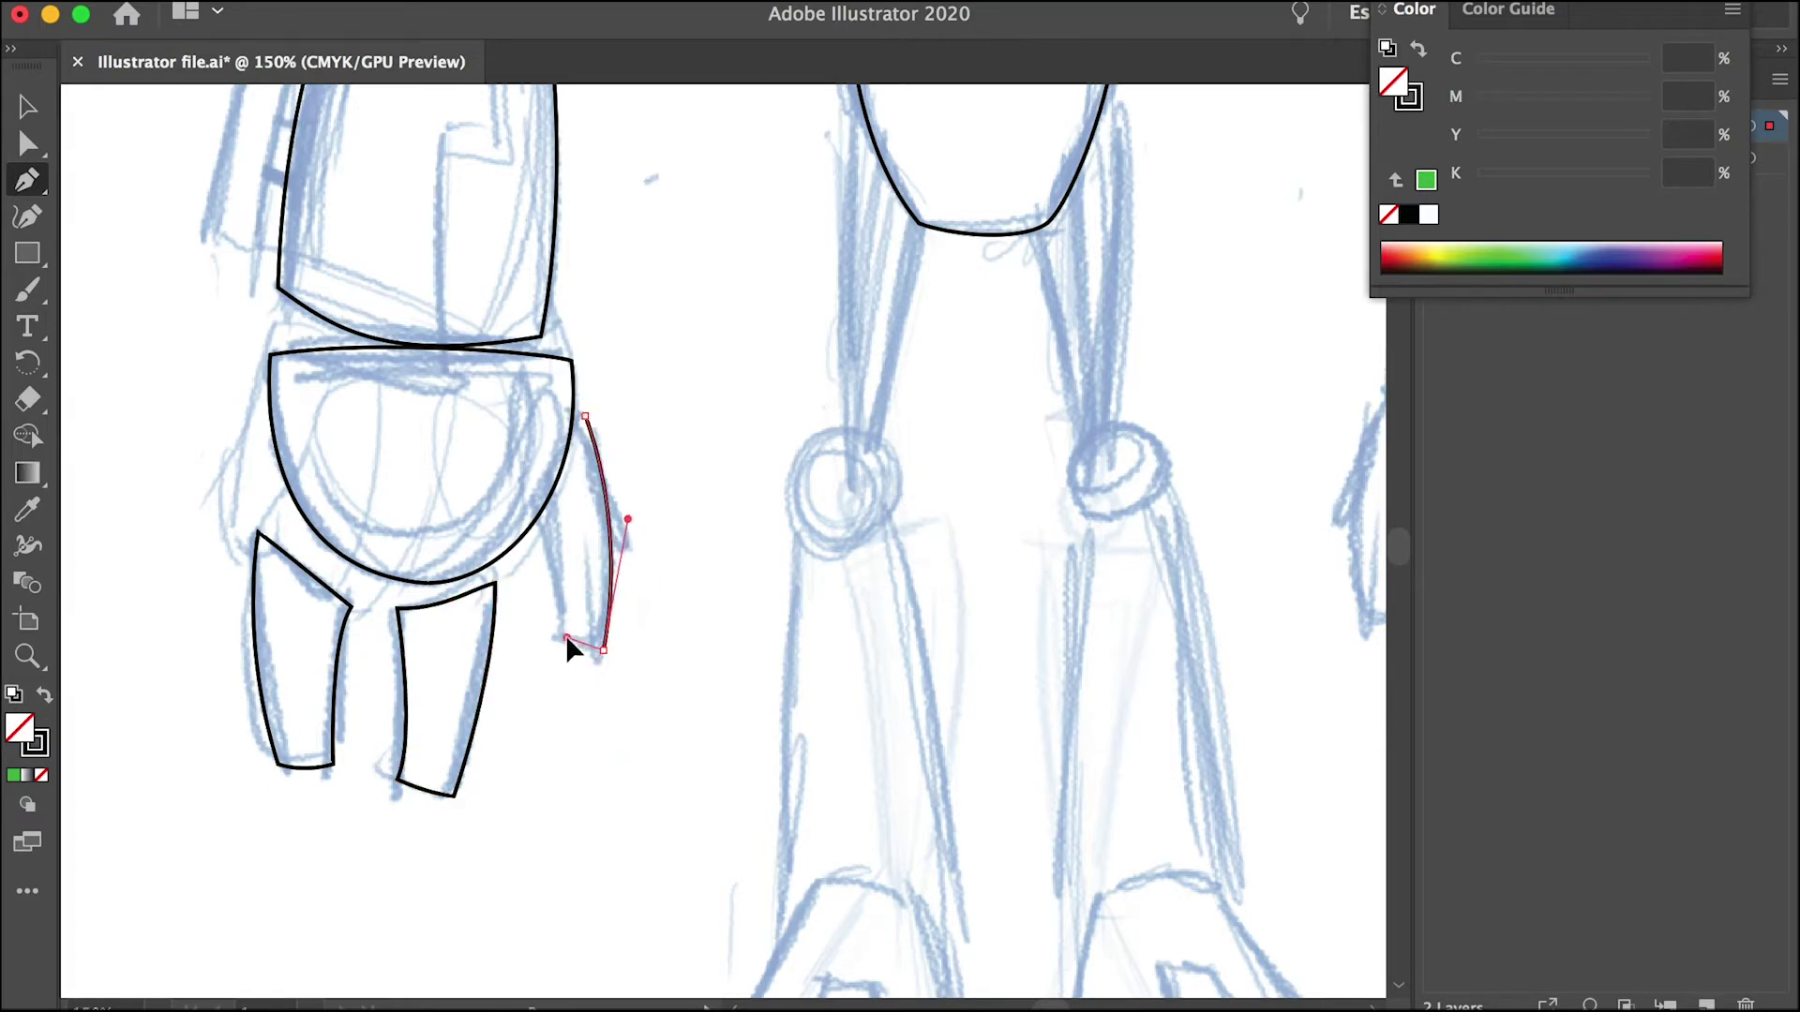
{"action": "left_click", "coordinate": [547, 530]}
{"action": "left_click_drag", "start_coordinate": [585, 416], "coordinate": [600, 370]}
{"action": "scroll", "coordinate": [789, 344], "scroll_direction": "up", "scroll_amount": 5}
{"action": "scroll", "coordinate": [788, 344], "scroll_direction": "right", "scroll_amount": 2}
{"action": "scroll", "coordinate": [977, 450], "scroll_direction": "down", "scroll_amount": 5}
{"action": "scroll", "coordinate": [977, 450], "scroll_direction": "right", "scroll_amount": 1}
{"action": "left_click", "coordinate": [756, 156]}
{"action": "mouse_move", "coordinate": [747, 490]}
{"action": "left_mouse_down"}
{"action": "mouse_move", "coordinate": [762, 625]}
{"action": "mouse_move", "coordinate": [750, 510]}
{"action": "left_mouse_up"}
{"action": "key", "text": "super+z"}
{"action": "key", "text": "super+z"}
{"action": "key", "text": "super+z"}
Step: Trace the left thigh from inside the torso down to the knee as a closed path, and deselect it
{"action": "scroll", "coordinate": [791, 241], "scroll_direction": "up", "scroll_amount": 3}
{"action": "left_click", "coordinate": [775, 225]}
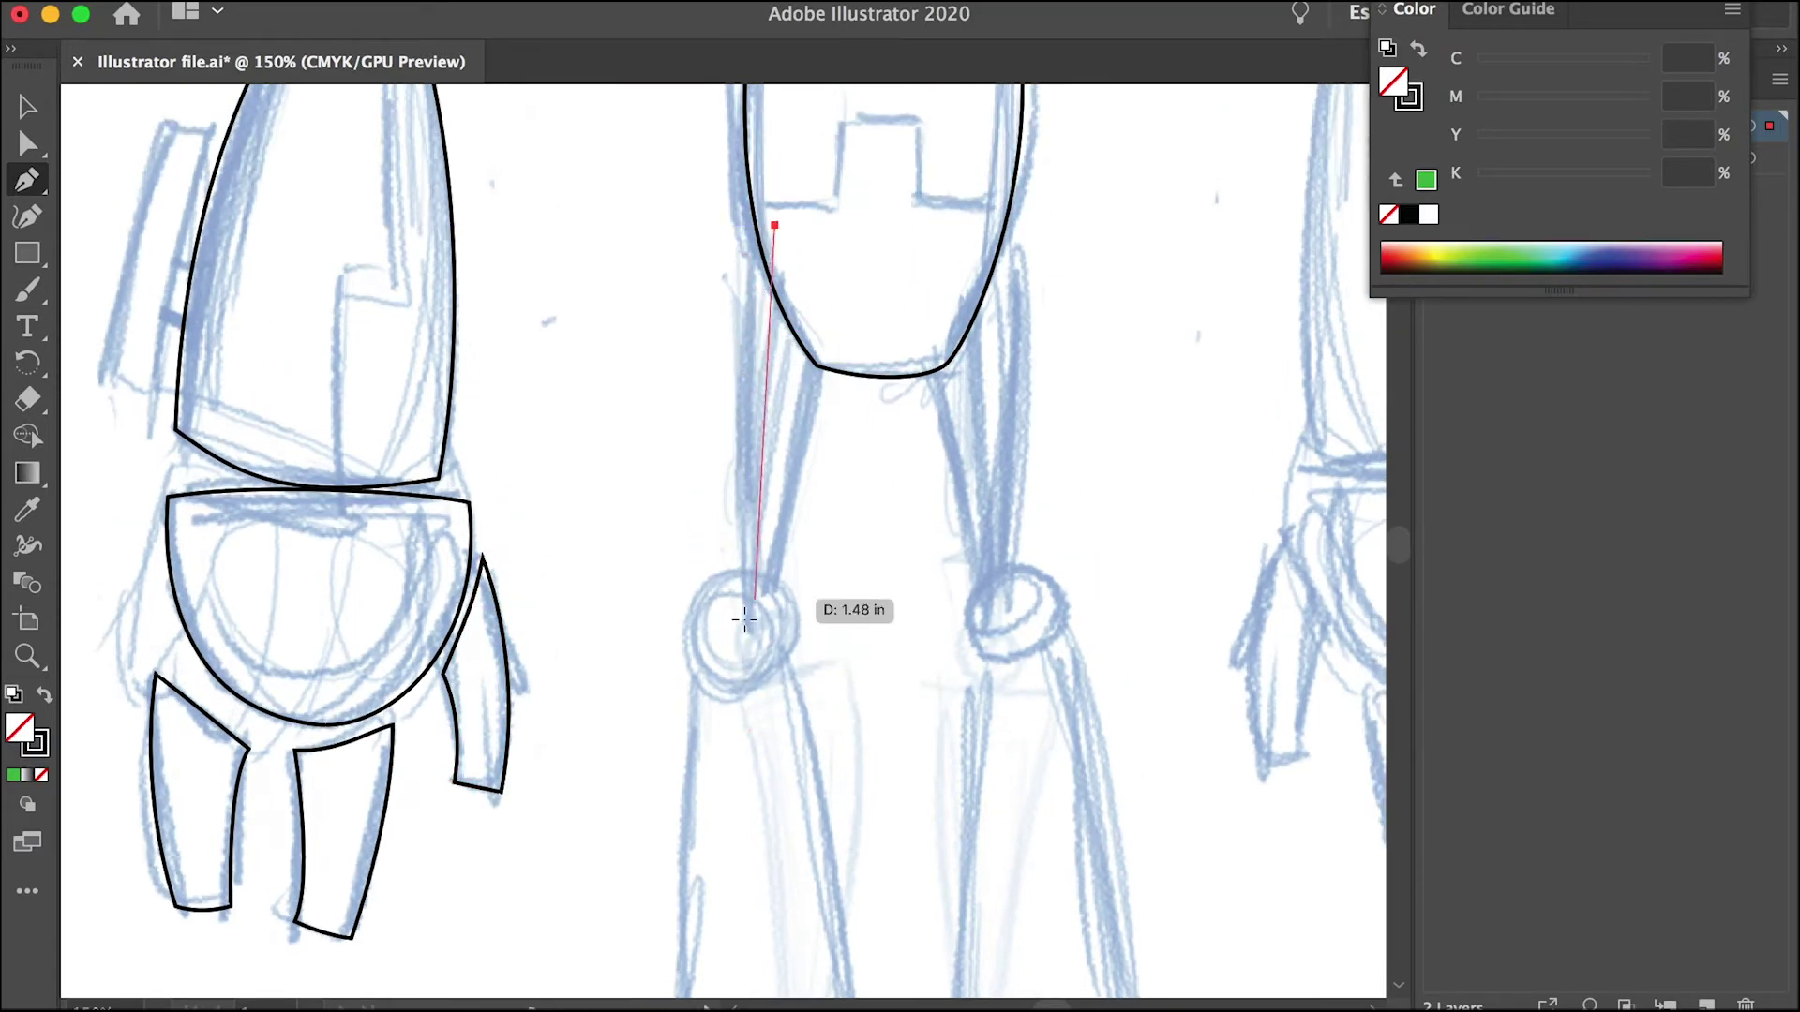
{"action": "left_click_drag", "start_coordinate": [736, 608], "coordinate": [802, 614]}
{"action": "left_click", "coordinate": [736, 607]}
{"action": "left_click", "coordinate": [774, 619]}
{"action": "left_click_drag", "start_coordinate": [840, 323], "coordinate": [882, 244]}
{"action": "left_click", "coordinate": [840, 323]}
{"action": "left_click_drag", "start_coordinate": [774, 225], "coordinate": [761, 208]}
{"action": "left_click", "coordinate": [987, 227], "text": "super"}
Step: Trace the right thigh from inside the torso down to the knee as a closed path
{"action": "scroll", "coordinate": [984, 228], "scroll_direction": "up", "scroll_amount": 1}
{"action": "scroll", "coordinate": [984, 229], "scroll_direction": "left", "scroll_amount": 1}
{"action": "left_click", "coordinate": [1019, 233]}
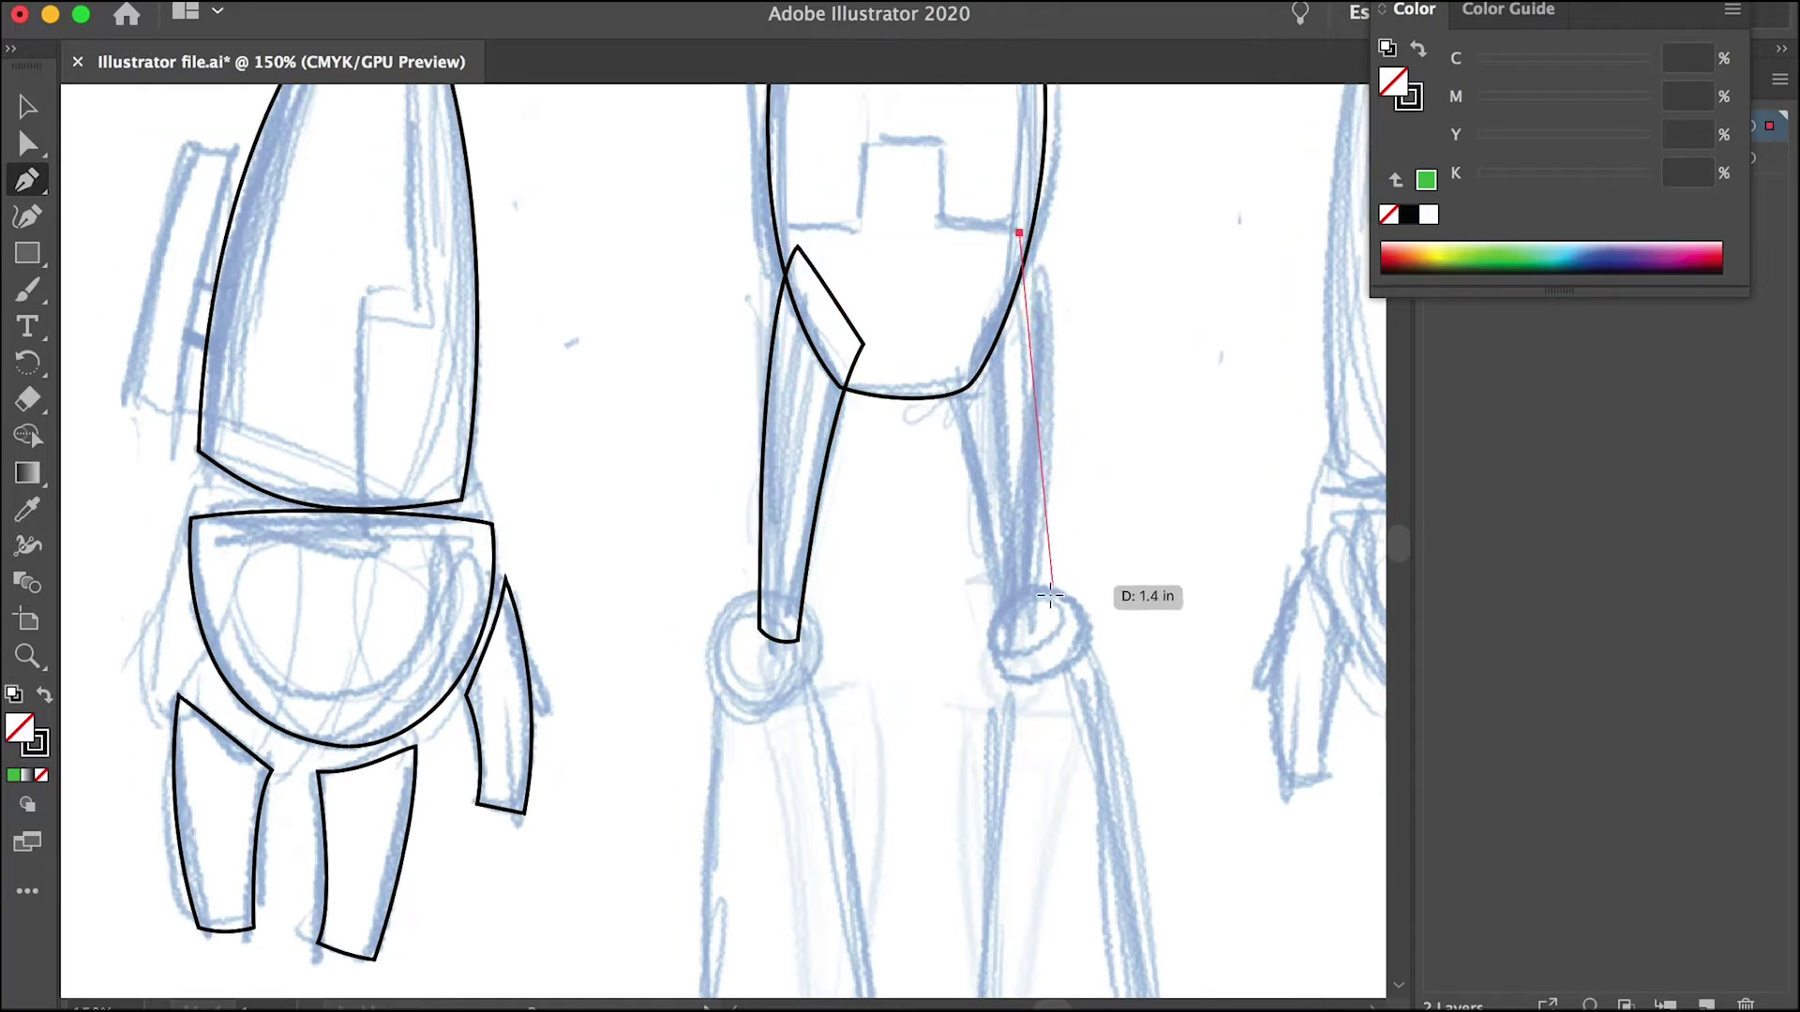
{"action": "left_click_drag", "start_coordinate": [1036, 618], "coordinate": [994, 904]}
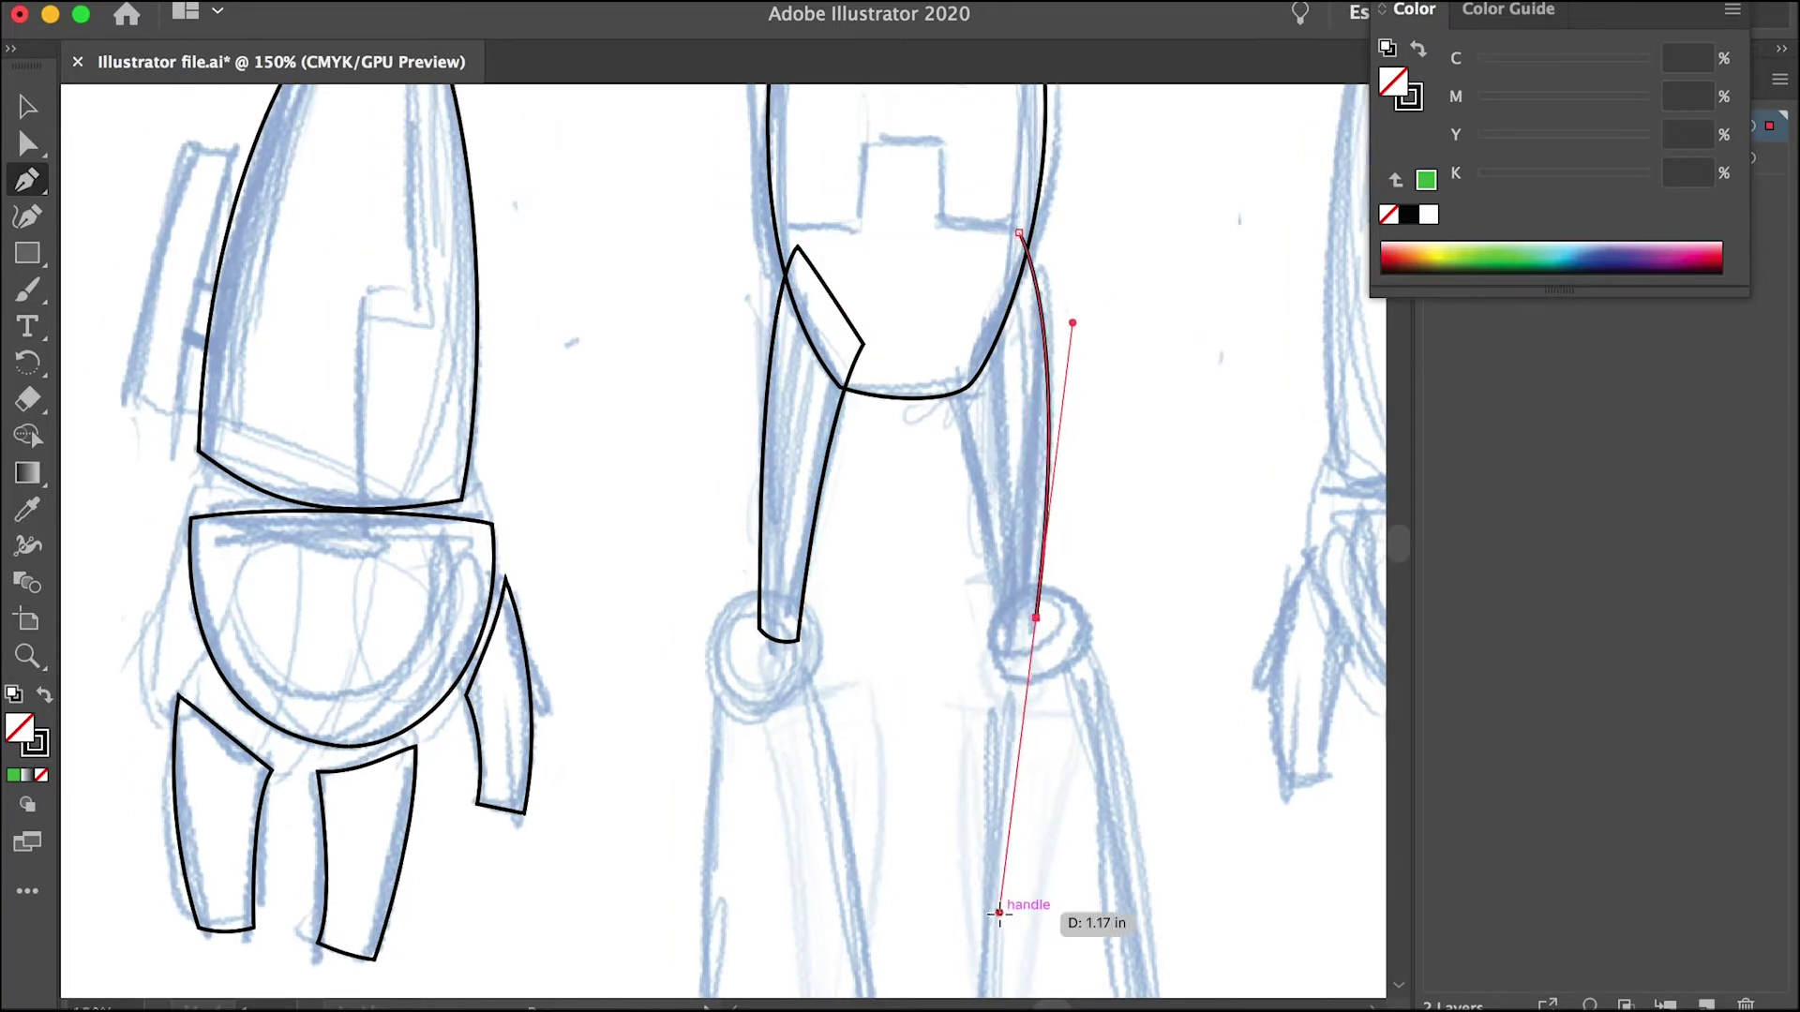
{"action": "left_click", "coordinate": [1005, 622]}
{"action": "left_click", "coordinate": [1005, 627]}
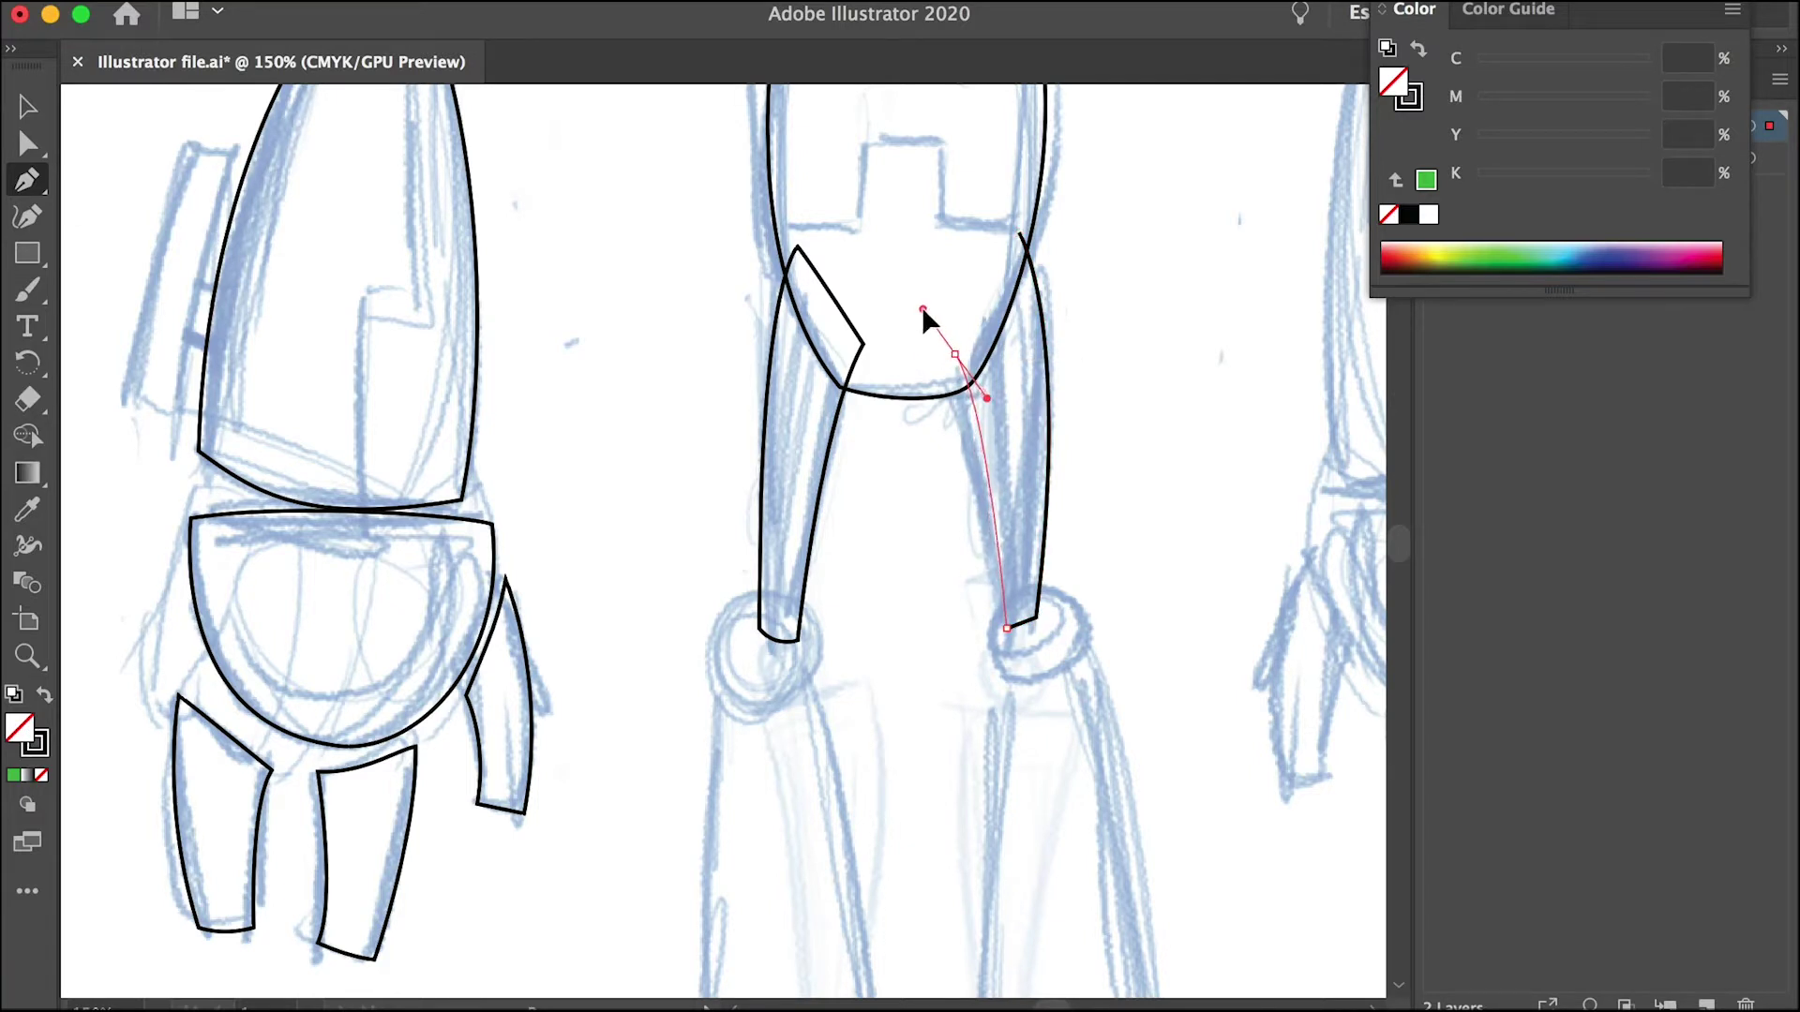
{"action": "left_click_drag", "start_coordinate": [922, 308], "coordinate": [979, 307]}
{"action": "left_click_drag", "start_coordinate": [1019, 232], "coordinate": [1072, 324]}
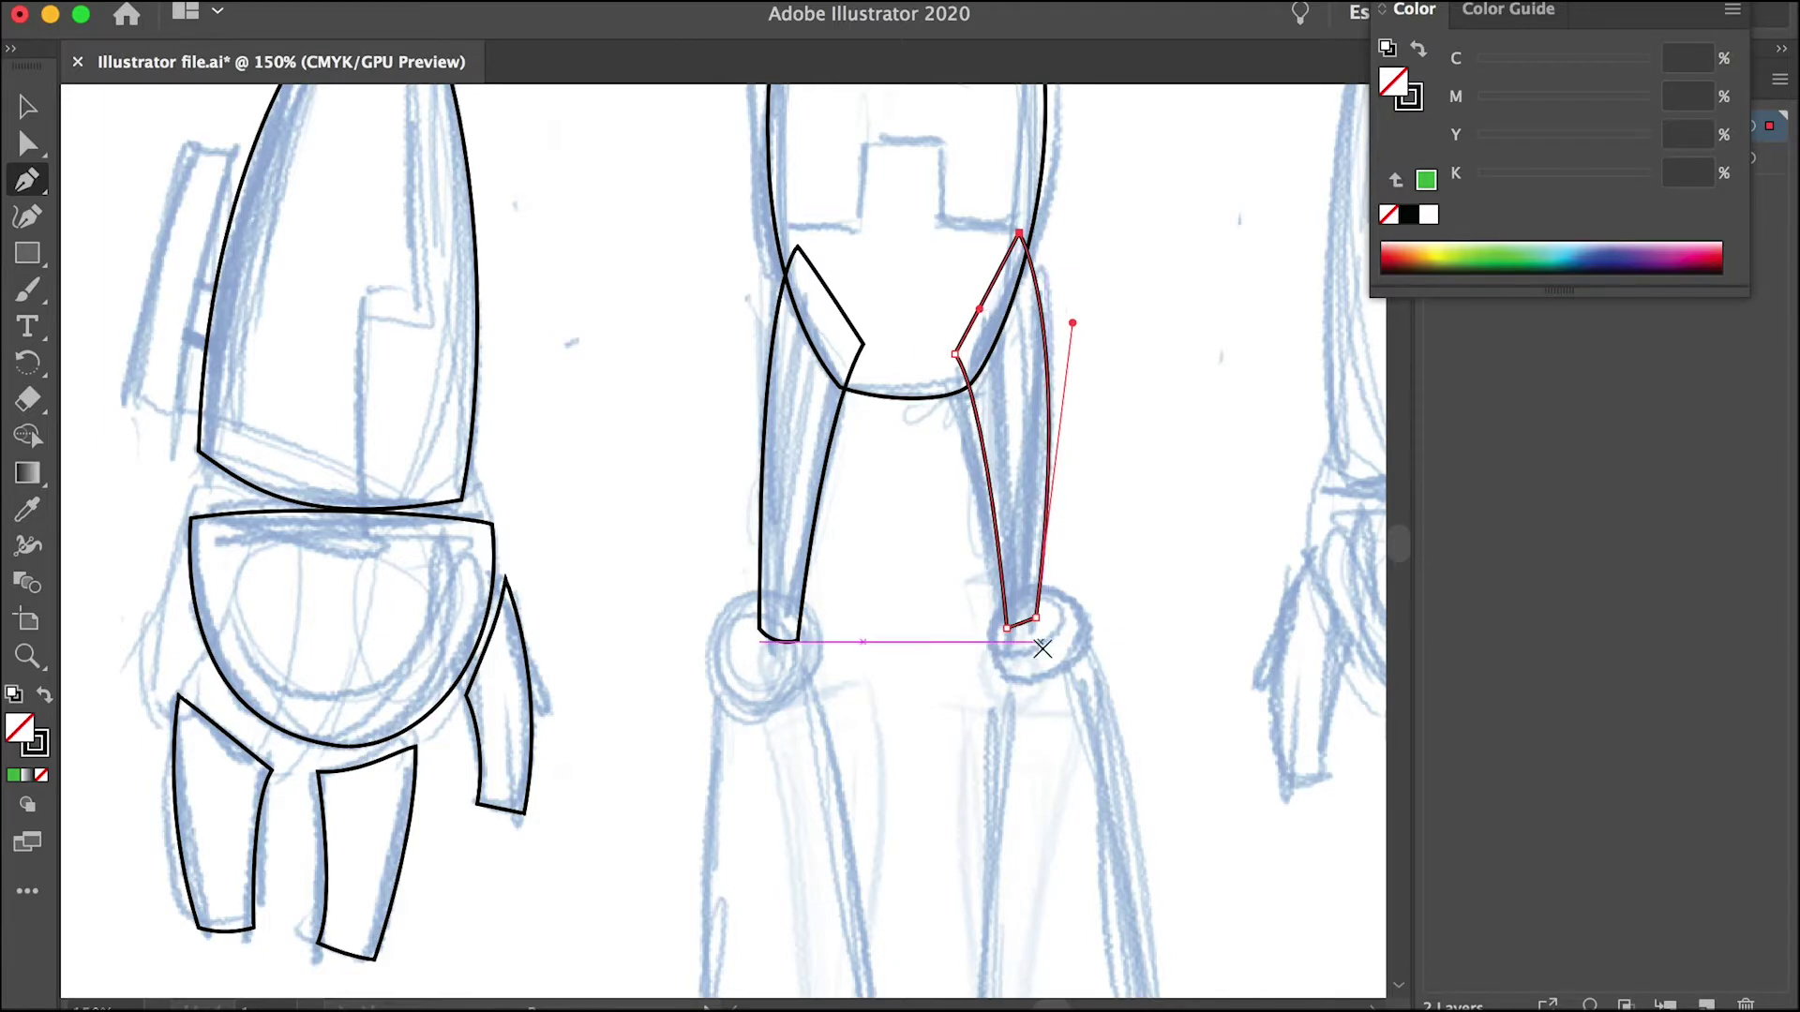
Step: Trace the left lower leg from knee to ankle as a closed path with a rounded top and curved bottom
{"action": "scroll", "coordinate": [768, 618], "scroll_direction": "down", "scroll_amount": 3}
{"action": "scroll", "coordinate": [834, 525], "scroll_direction": "down", "scroll_amount": 3}
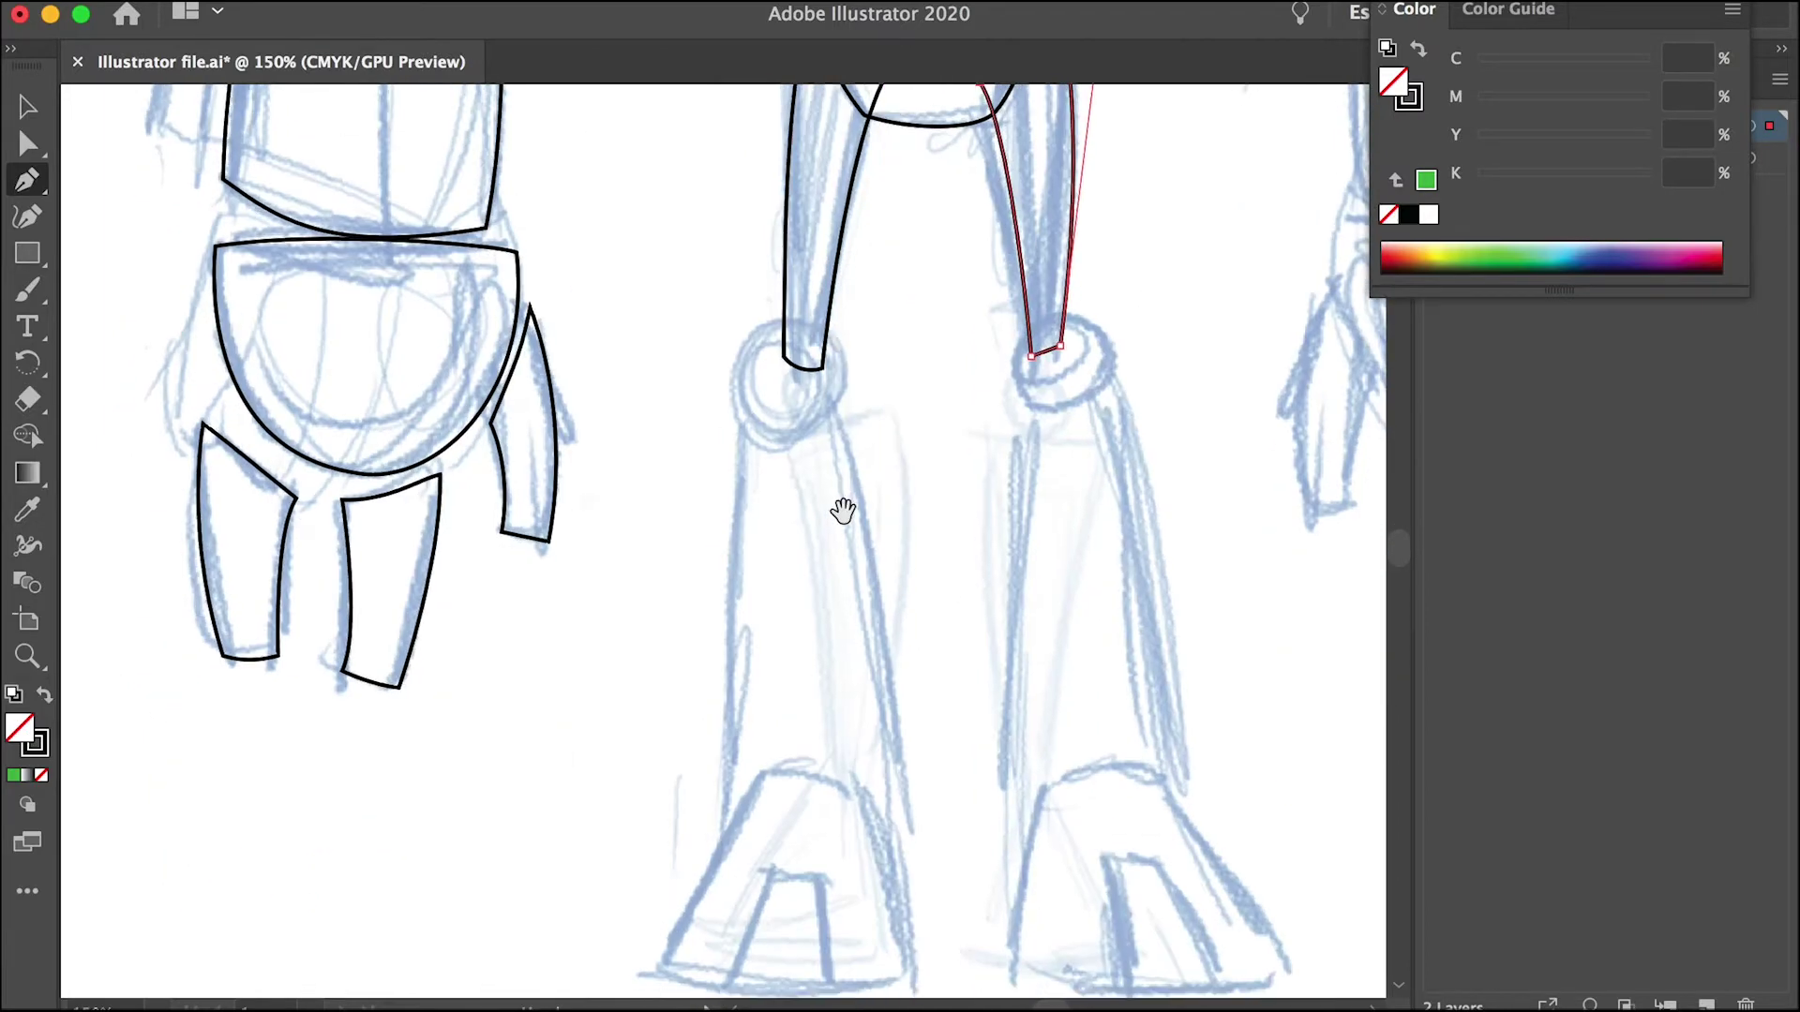
{"action": "left_click", "coordinate": [743, 424]}
{"action": "left_click_drag", "start_coordinate": [721, 830], "coordinate": [729, 877]}
{"action": "left_click_drag", "start_coordinate": [907, 830], "coordinate": [888, 683]}
{"action": "mouse_move", "coordinate": [835, 394]}
{"action": "left_mouse_down"}
{"action": "mouse_move", "coordinate": [802, 358]}
{"action": "mouse_move", "coordinate": [829, 380]}
{"action": "left_mouse_up"}
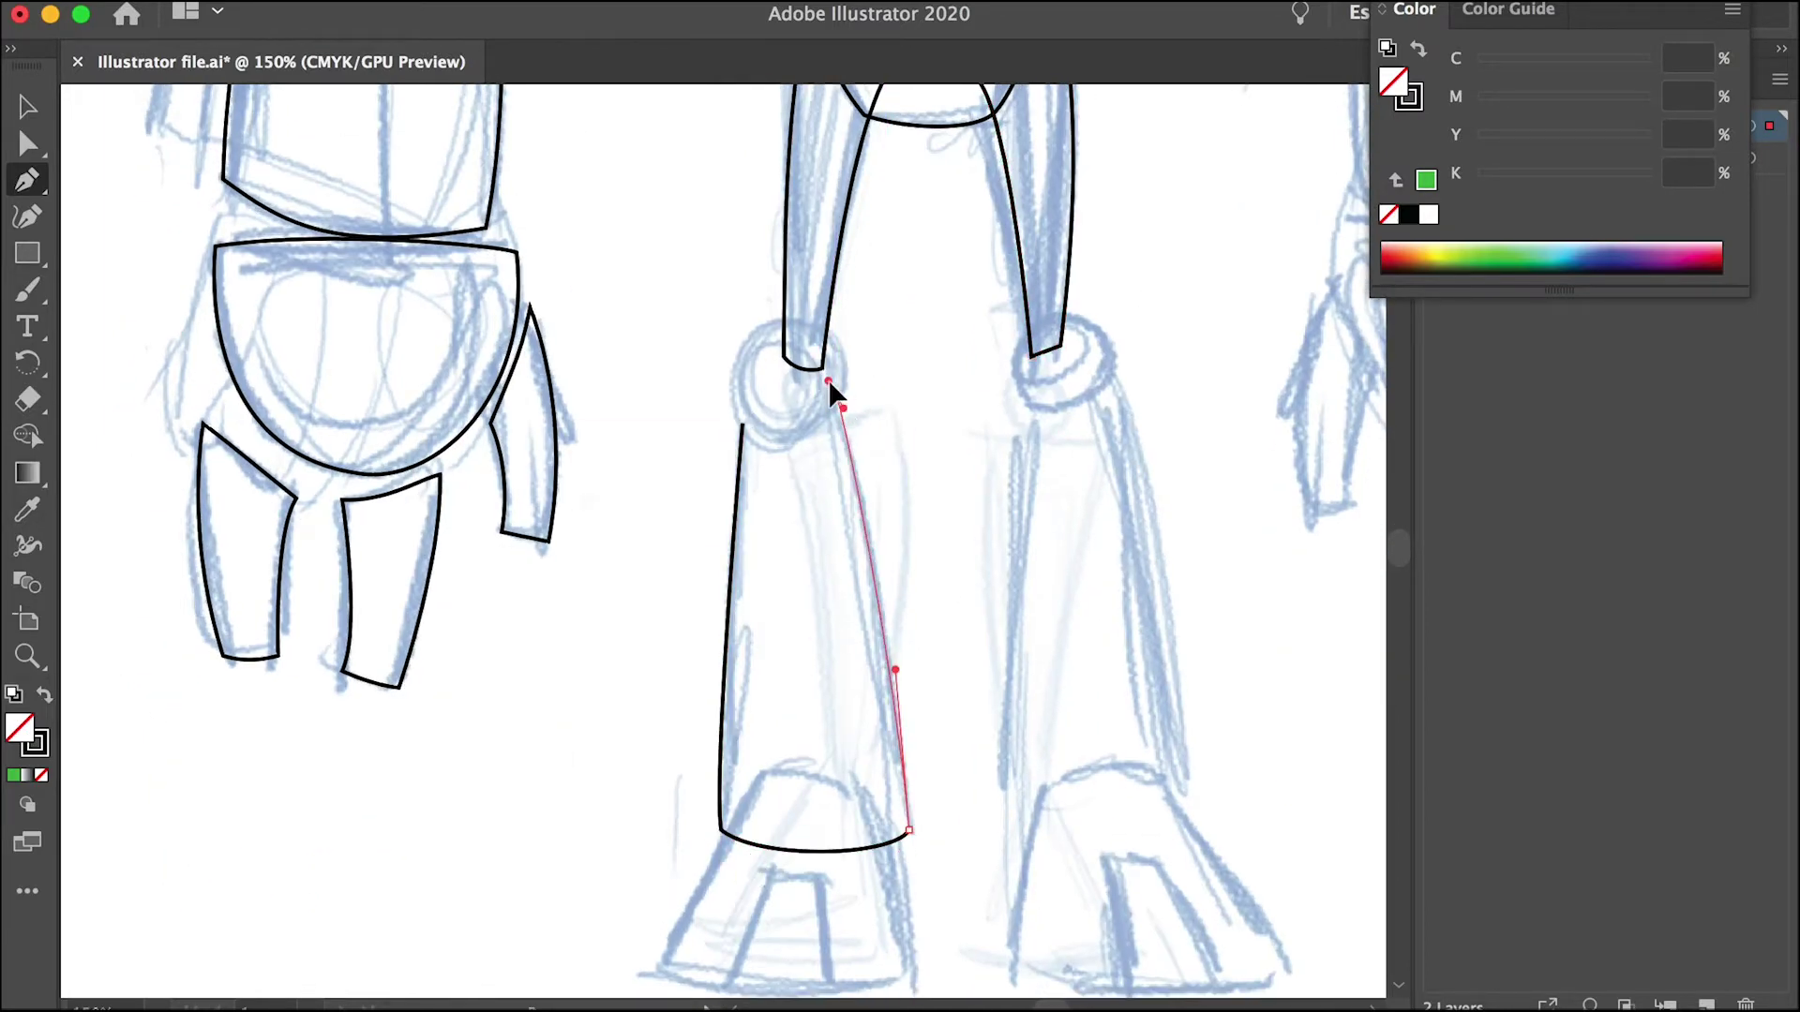
{"action": "left_click_drag", "start_coordinate": [743, 424], "coordinate": [733, 480]}
Step: Trace the right lower leg from knee to ankle as a closed path with a rounded top and curved bottom
{"action": "left_click", "coordinate": [1035, 396]}
{"action": "left_click_drag", "start_coordinate": [1006, 808], "coordinate": [1050, 838]}
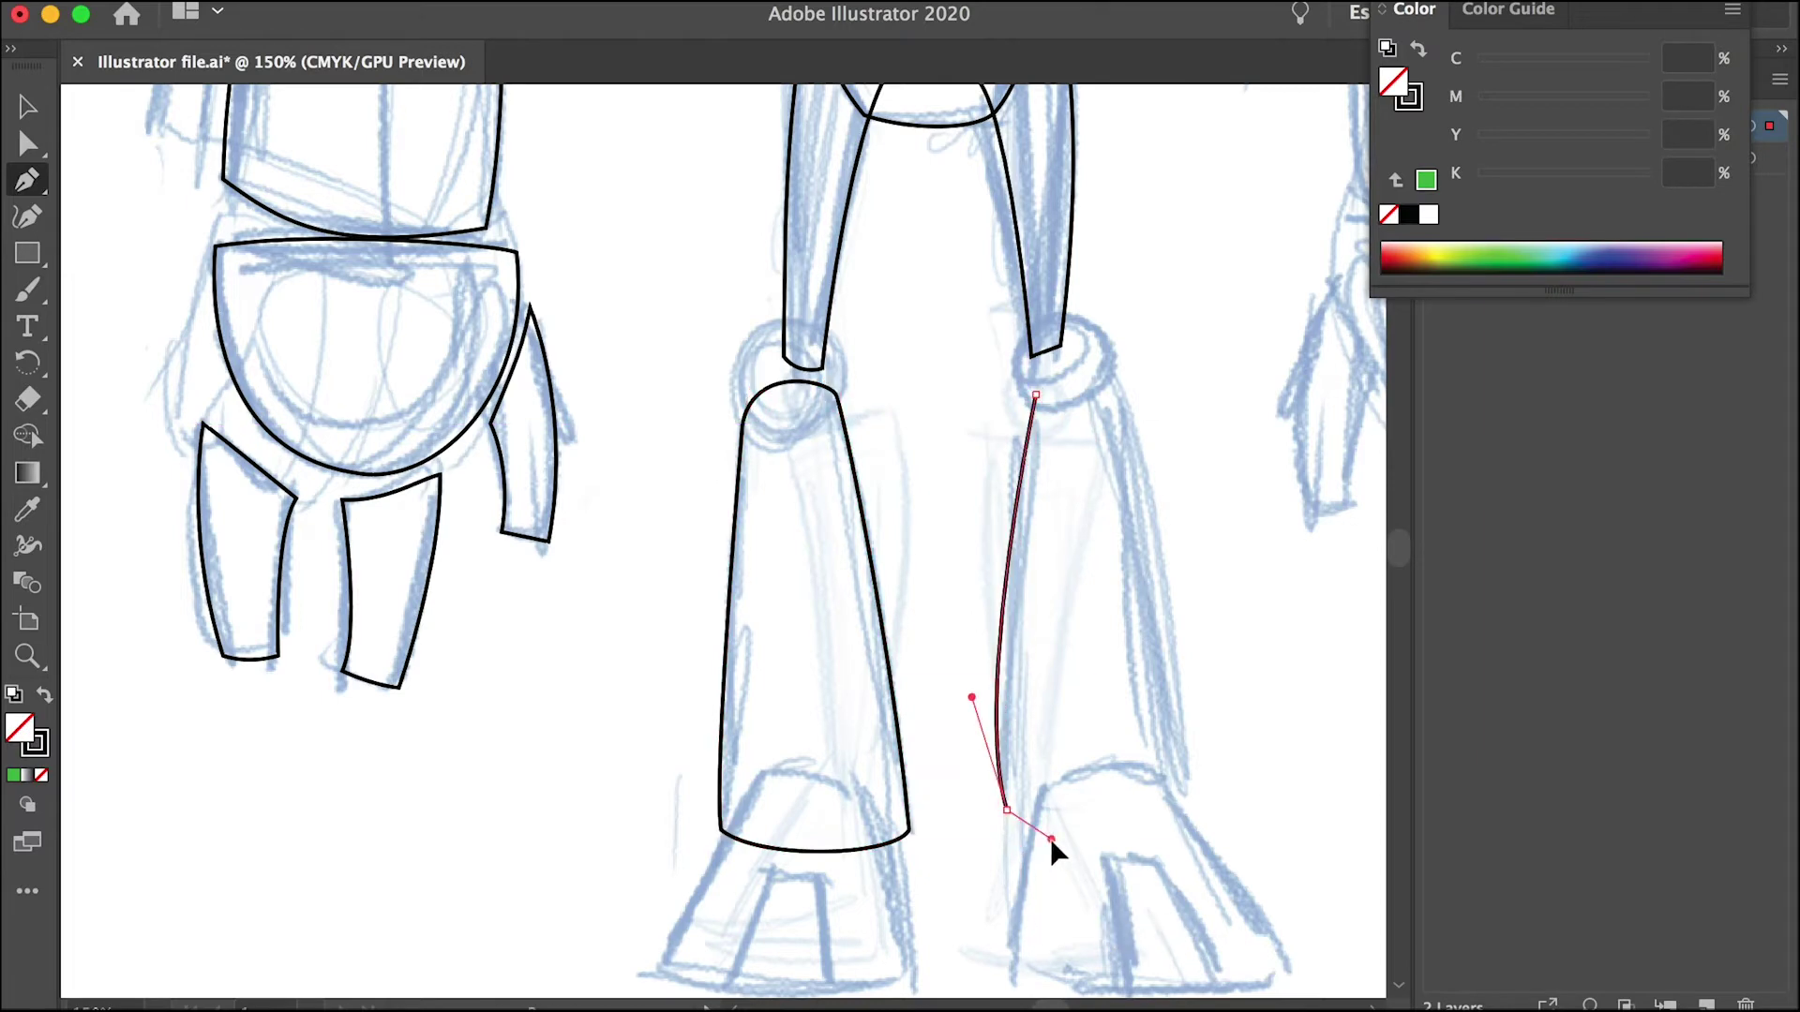
{"action": "left_click_drag", "start_coordinate": [1187, 793], "coordinate": [1185, 724]}
{"action": "mouse_move", "coordinate": [1115, 371]}
{"action": "left_mouse_down"}
{"action": "mouse_move", "coordinate": [1074, 346]}
{"action": "mouse_move", "coordinate": [1089, 358]}
{"action": "left_mouse_up"}
{"action": "left_click_drag", "start_coordinate": [1034, 395], "coordinate": [1019, 436]}
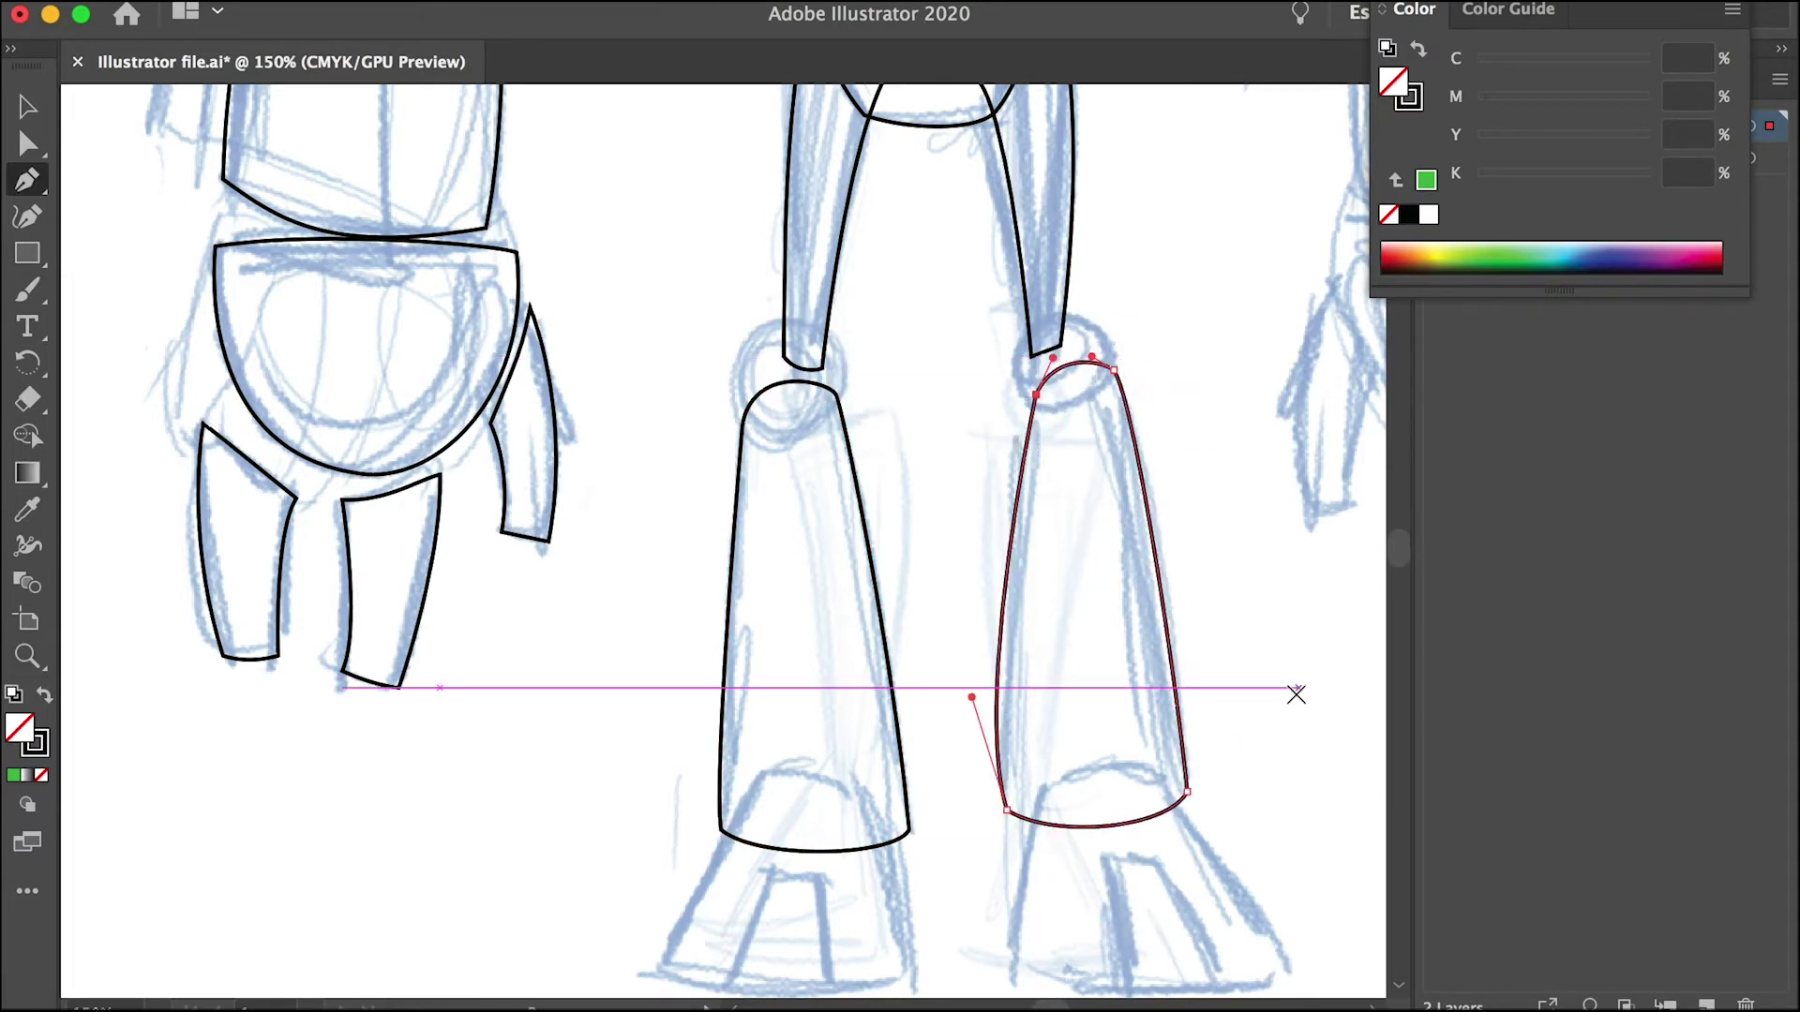
Step: Trace the left foot as a closed flared path overlapping the bottom of the lower leg
{"action": "scroll", "coordinate": [1298, 691], "scroll_direction": "down", "scroll_amount": 4}
{"action": "left_click", "coordinate": [817, 540]}
{"action": "left_click_drag", "start_coordinate": [712, 732], "coordinate": [703, 760]}
{"action": "left_click_drag", "start_coordinate": [962, 747], "coordinate": [872, 522]}
{"action": "left_click", "coordinate": [817, 540]}
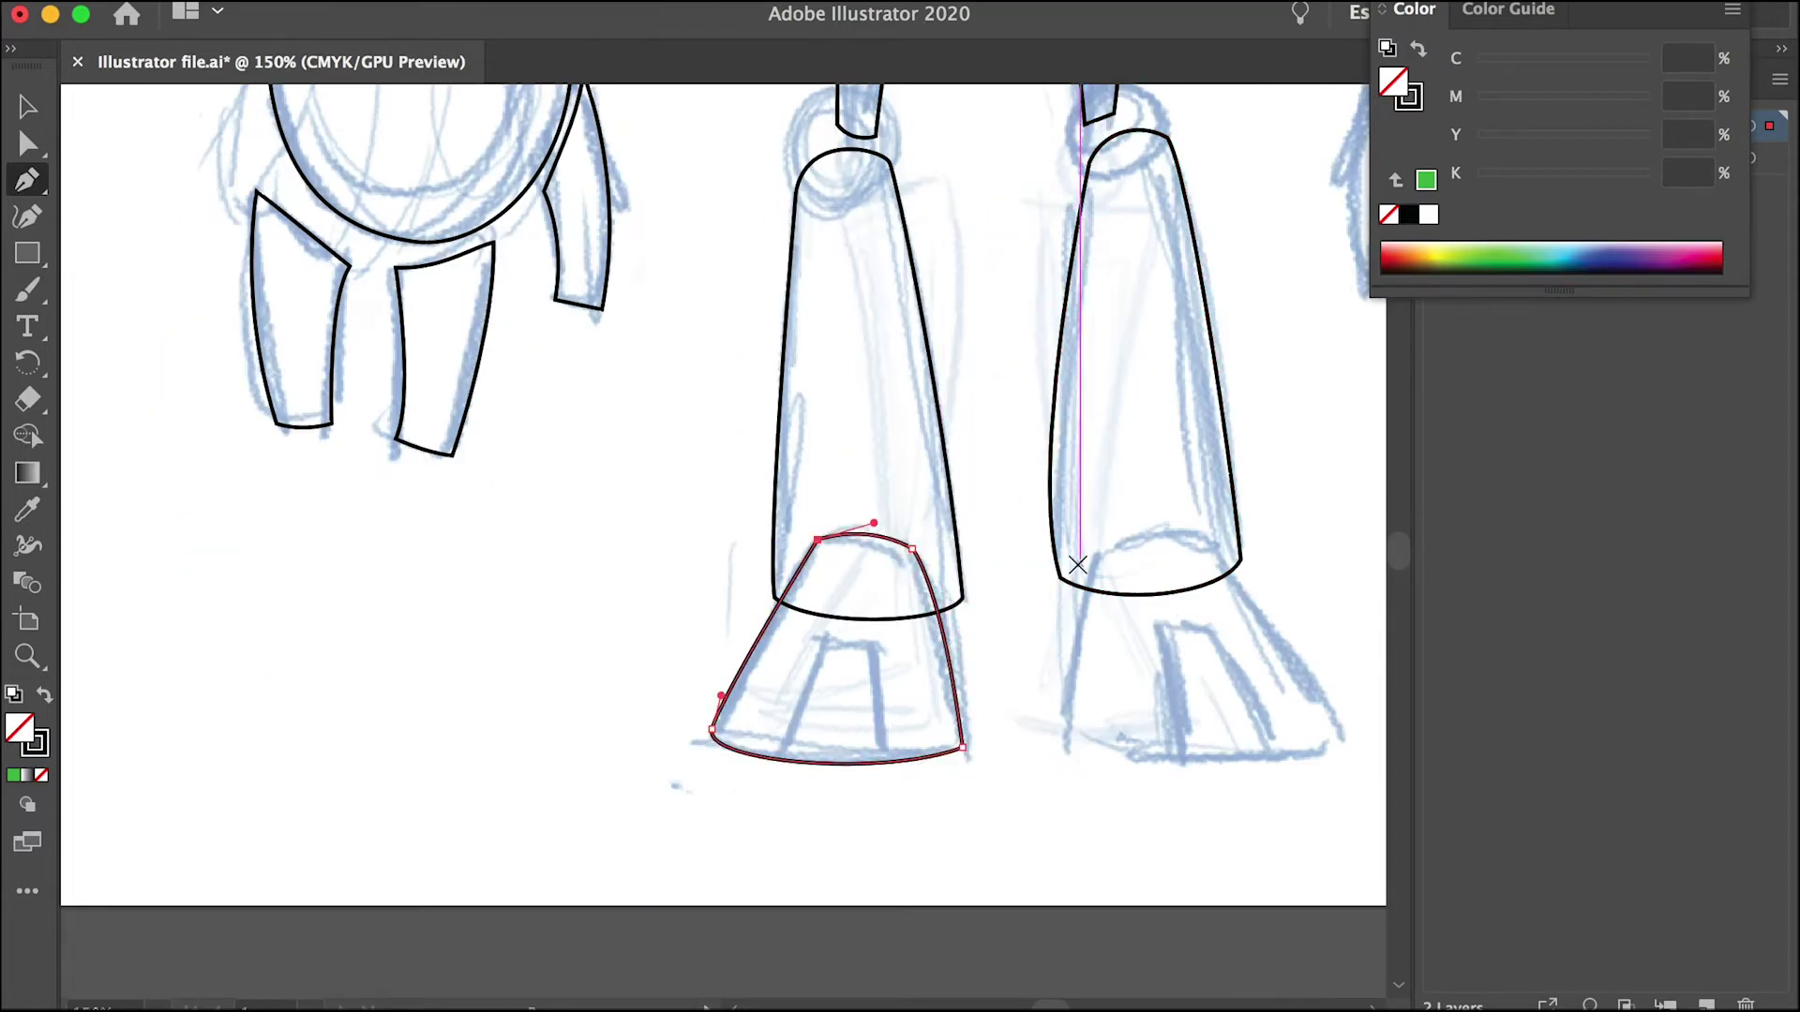
Step: Trace the right foot as a closed flared path overlapping the bottom of the lower leg
{"action": "left_click", "coordinate": [1101, 550]}
{"action": "left_click_drag", "start_coordinate": [1062, 717], "coordinate": [1099, 711]}
{"action": "scroll", "coordinate": [1061, 797], "scroll_direction": "right", "scroll_amount": 5}
{"action": "left_click_drag", "start_coordinate": [956, 525], "coordinate": [910, 504]}
{"action": "left_click_drag", "start_coordinate": [847, 533], "coordinate": [829, 545]}
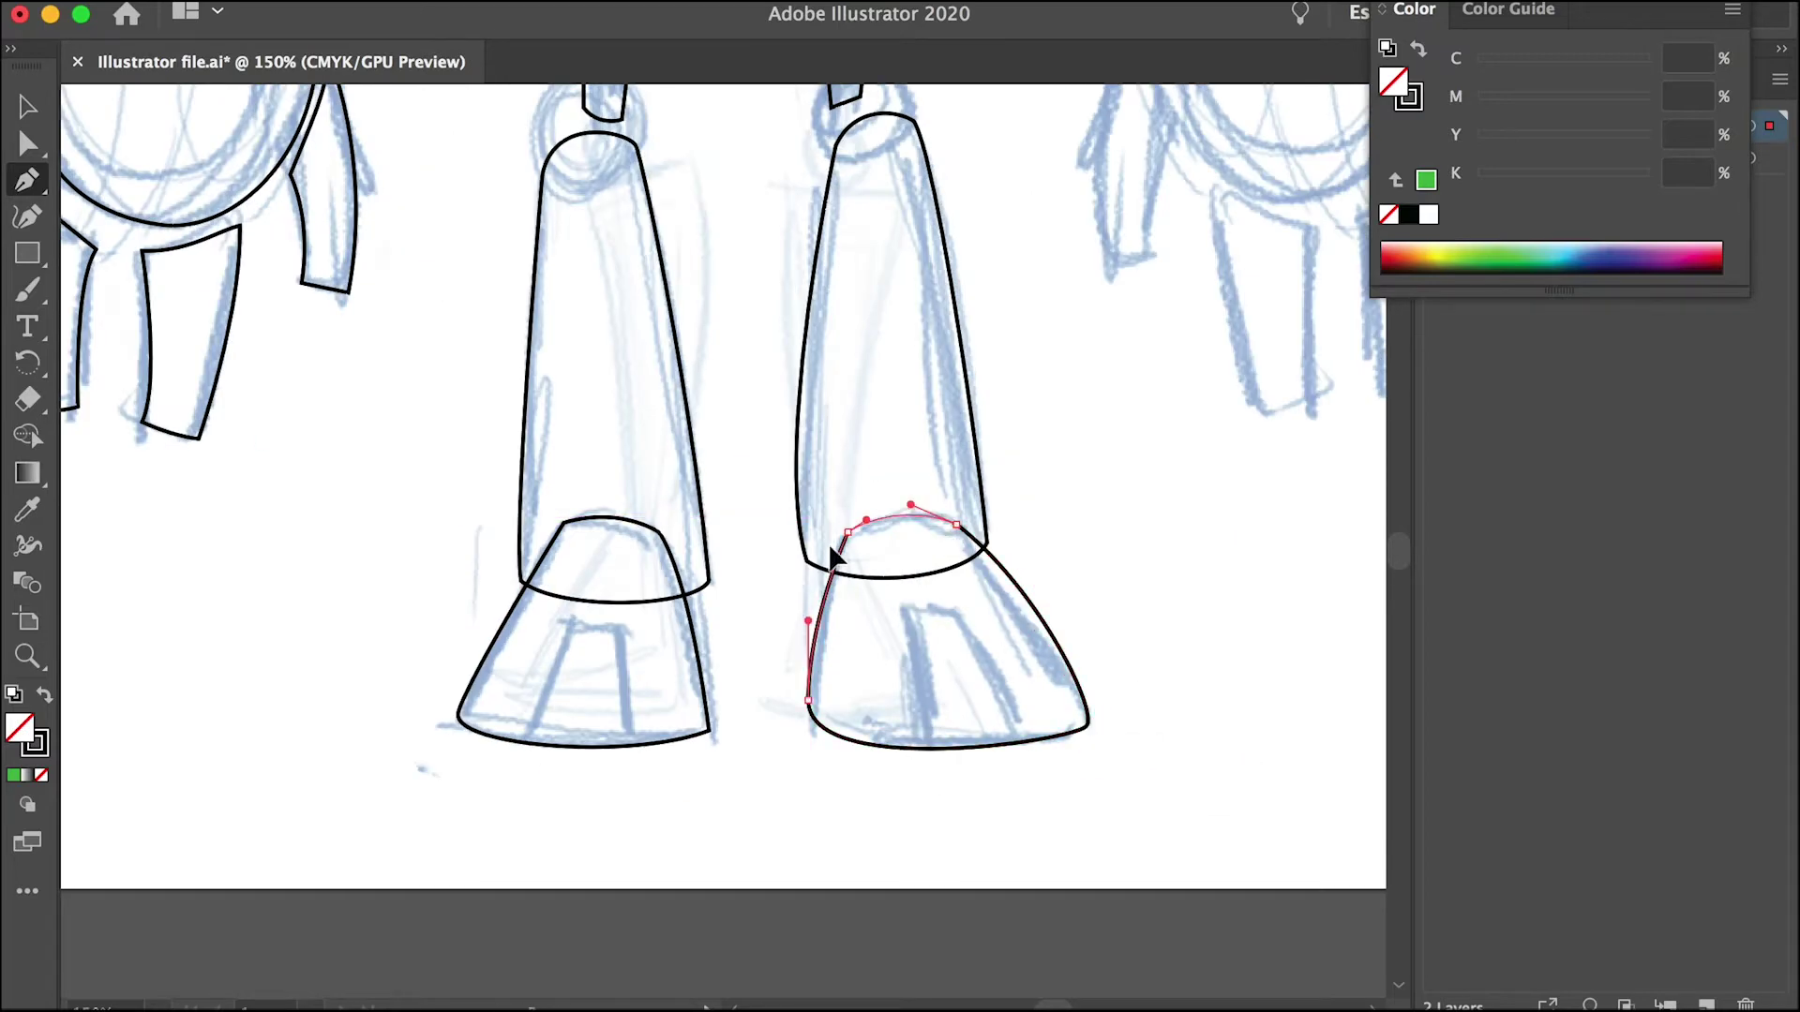
Step: Trace the right forearm below the upper arm as a closed tapered path with curved sides
{"action": "left_click_drag", "start_coordinate": [922, 258], "coordinate": [750, 844]}
{"action": "left_click_drag", "start_coordinate": [787, 234], "coordinate": [490, 339]}
{"action": "left_click", "coordinate": [735, 144]}
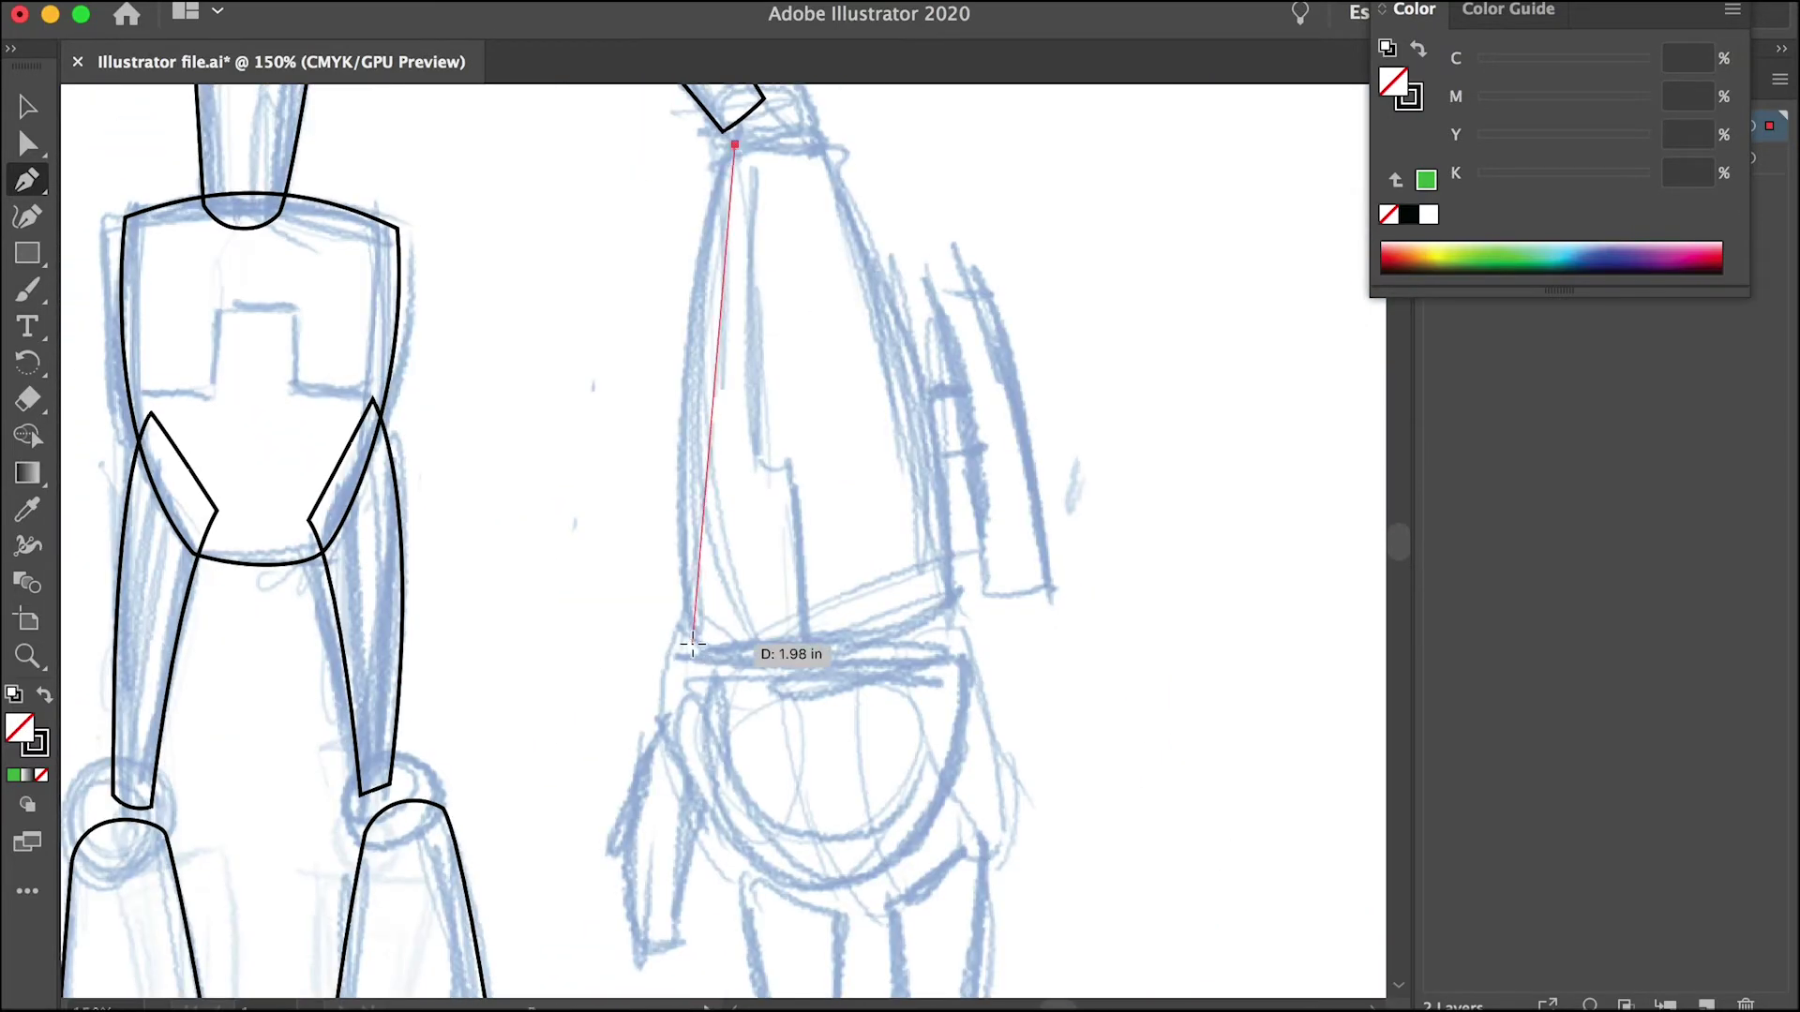
{"action": "left_click_drag", "start_coordinate": [691, 641], "coordinate": [744, 654]}
{"action": "left_click_drag", "start_coordinate": [953, 597], "coordinate": [936, 428]}
{"action": "left_click_drag", "start_coordinate": [828, 144], "coordinate": [808, 117]}
{"action": "scroll", "coordinate": [808, 121], "scroll_direction": "up", "scroll_amount": 5}
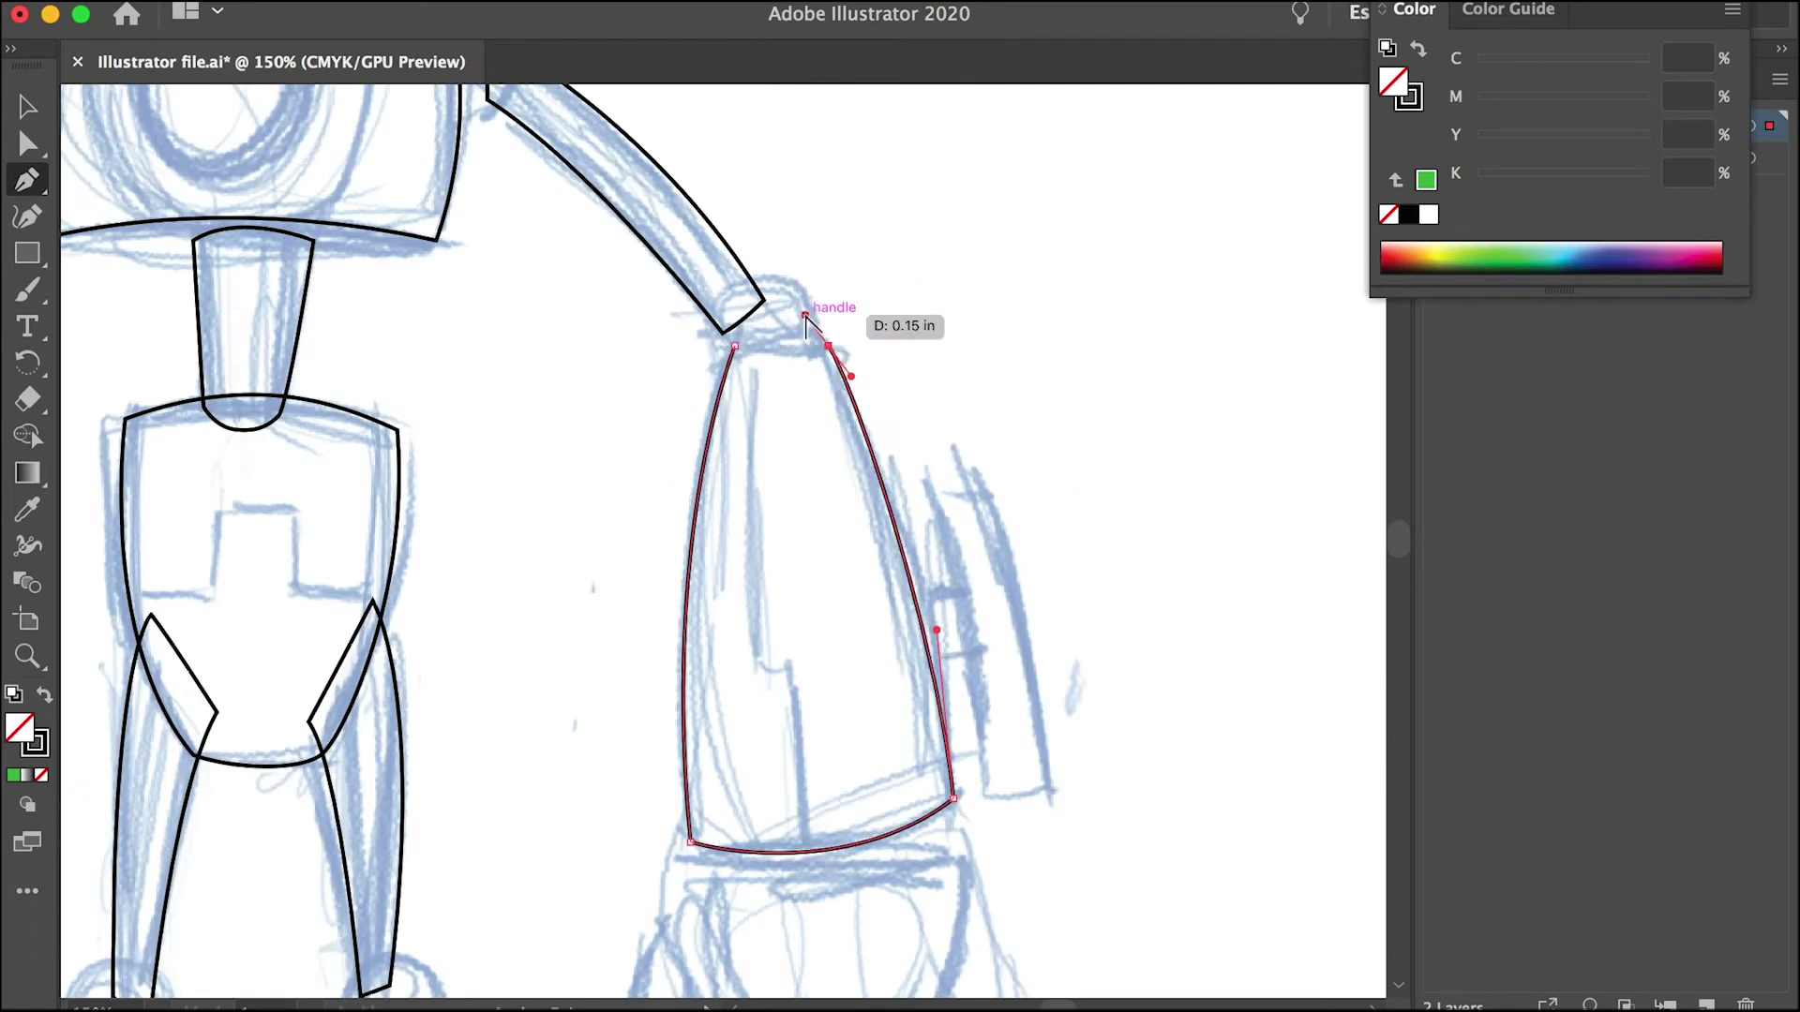
{"action": "left_click_drag", "start_coordinate": [808, 317], "coordinate": [788, 334]}
{"action": "left_click_drag", "start_coordinate": [735, 345], "coordinate": [705, 350]}
Step: Trace the right hand's palm below the forearm as a closed half-round path with a slightly curved top edge
{"action": "scroll", "coordinate": [721, 366], "scroll_direction": "down", "scroll_amount": 10}
{"action": "left_click", "coordinate": [736, 373]}
{"action": "left_click_drag", "start_coordinate": [785, 530], "coordinate": [858, 589]}
{"action": "left_click_drag", "start_coordinate": [978, 562], "coordinate": [1050, 522]}
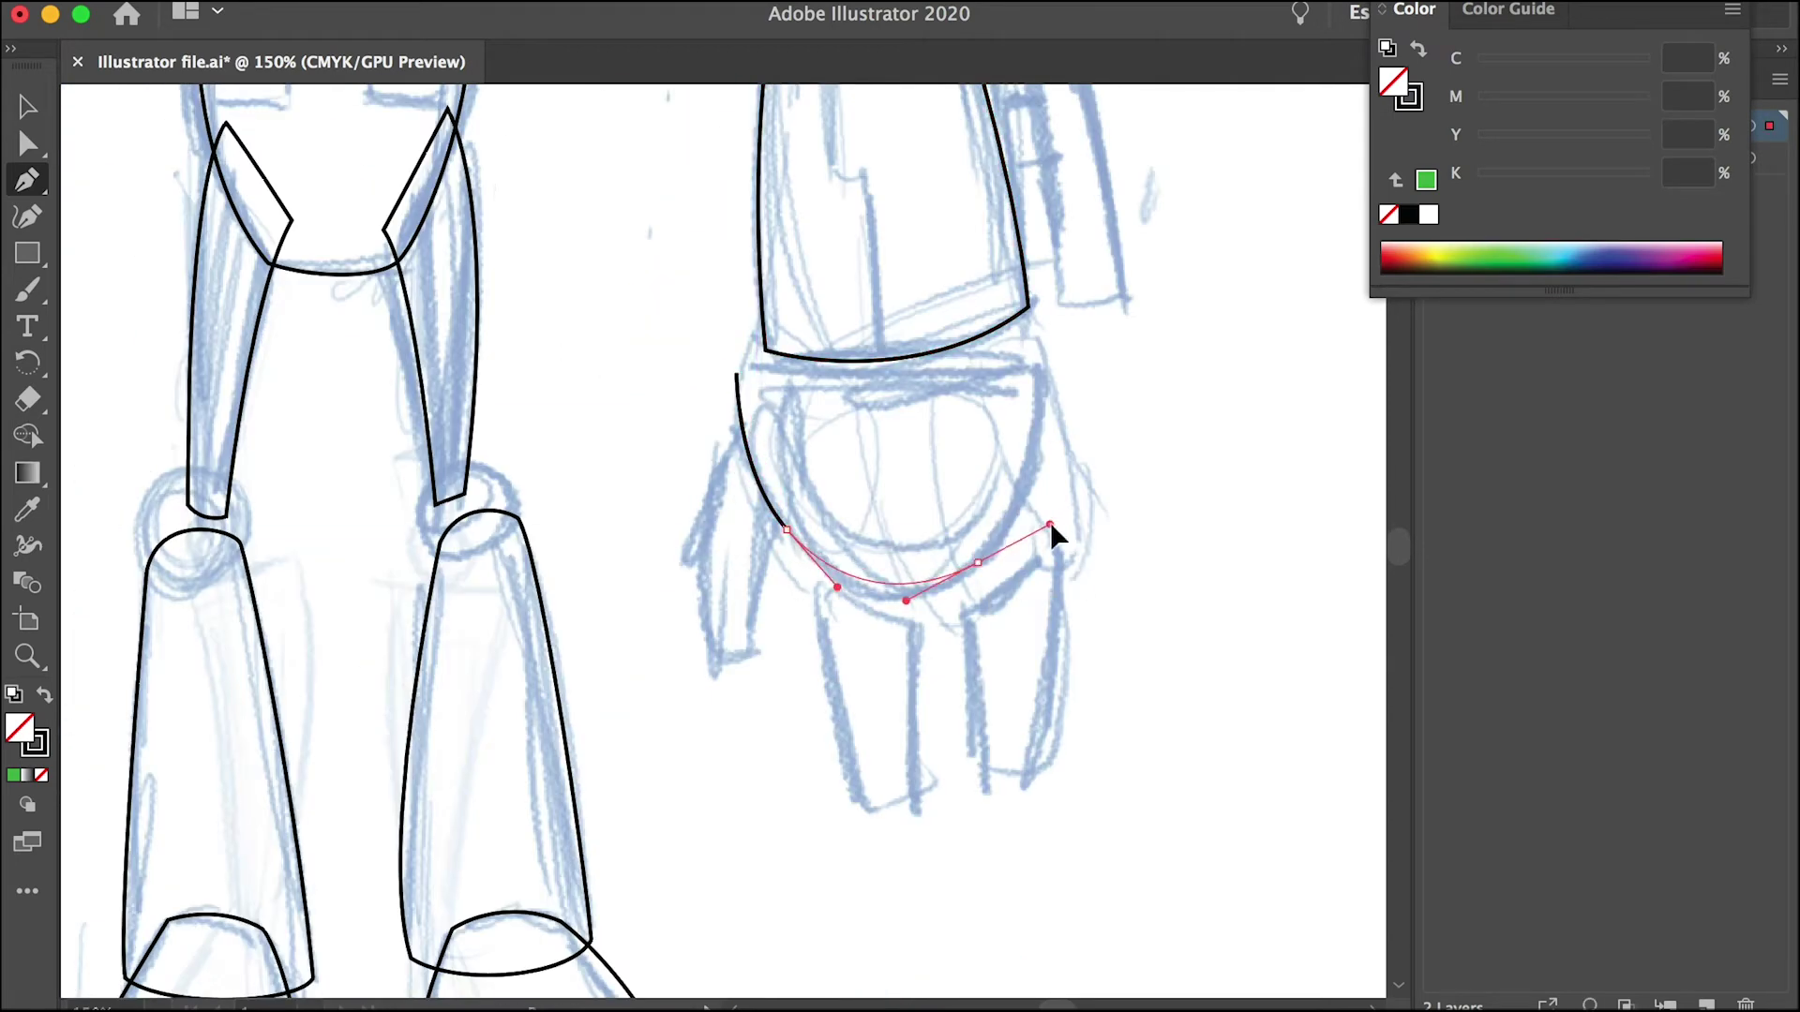
{"action": "left_click", "coordinate": [1044, 373]}
{"action": "left_click_drag", "start_coordinate": [736, 374], "coordinate": [556, 405]}
Step: Trace the right hand's thumb as a closed curved path whose pointed top overlaps the palm's inner edge
{"action": "left_click", "coordinate": [726, 438]}
{"action": "left_click_drag", "start_coordinate": [709, 653], "coordinate": [741, 787]}
{"action": "left_click", "coordinate": [710, 652]}
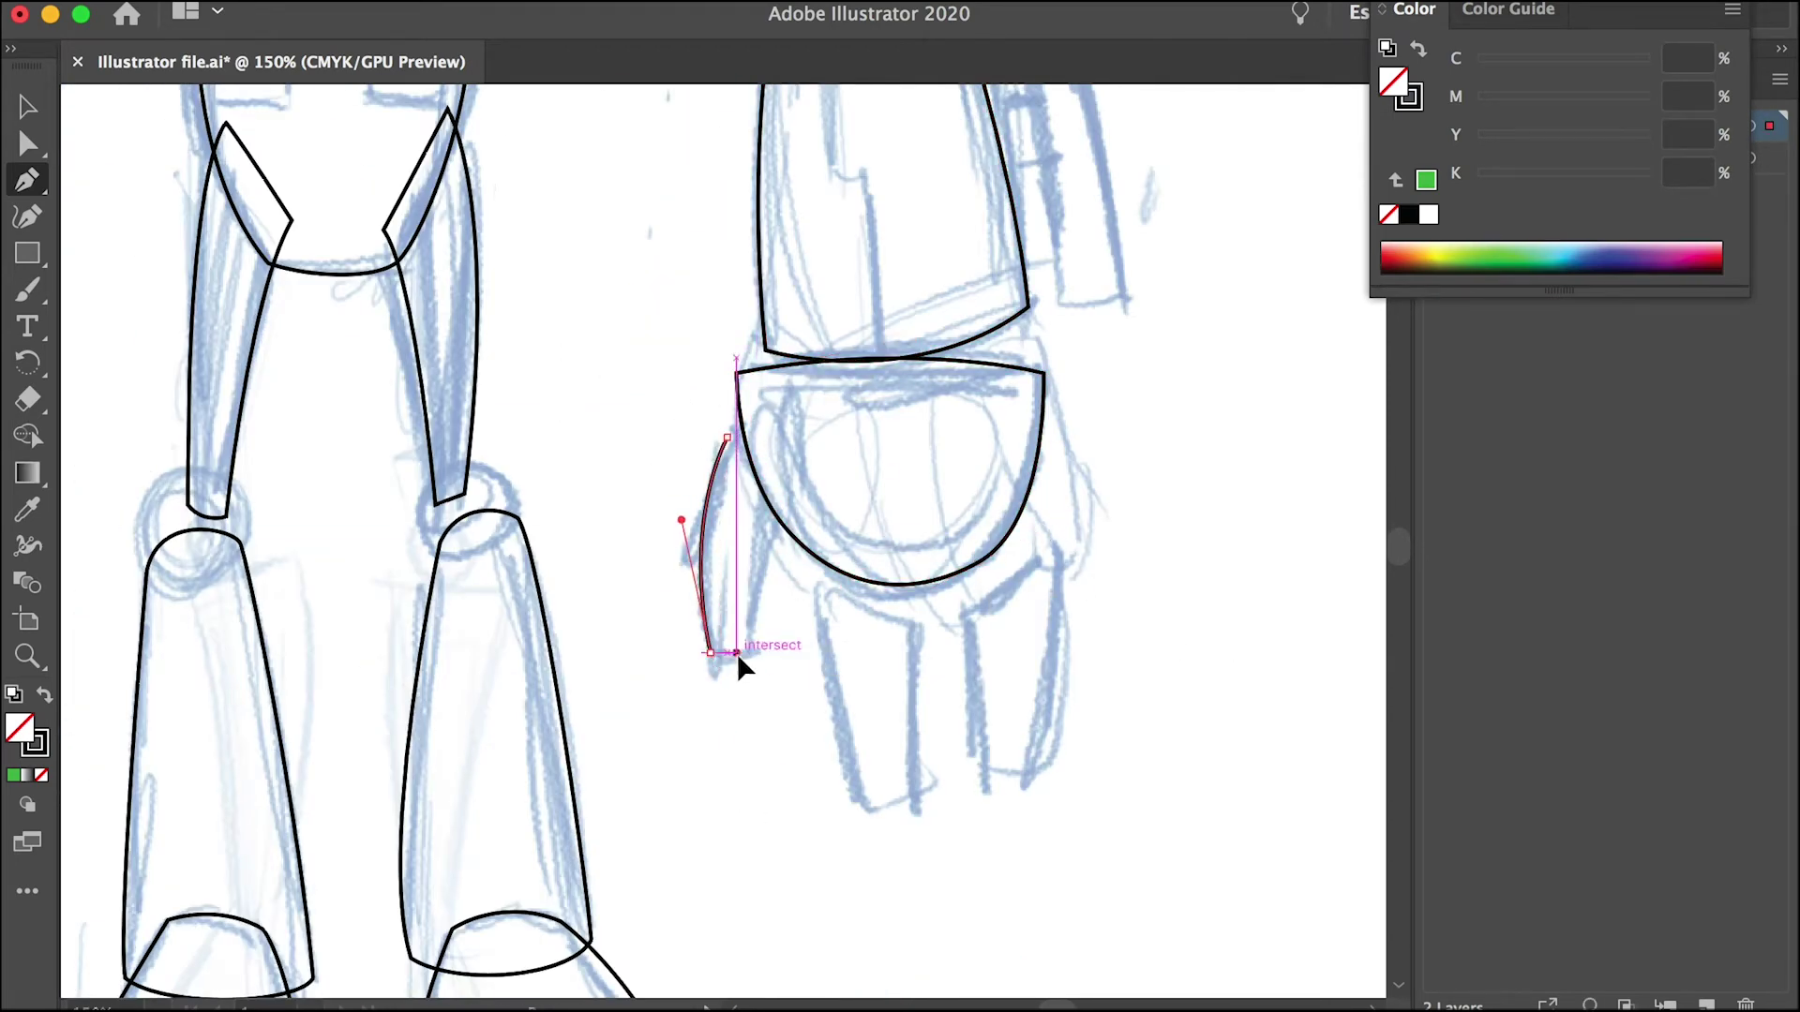
{"action": "left_click", "coordinate": [757, 652]}
{"action": "left_click_drag", "start_coordinate": [785, 504], "coordinate": [817, 483]}
{"action": "left_click", "coordinate": [726, 438]}
Step: Trace the right hand's inner finger below the palm as a closed path with a slanted top and curved sides
{"action": "left_click", "coordinate": [820, 586]}
{"action": "left_click_drag", "start_coordinate": [862, 811], "coordinate": [920, 884]}
{"action": "left_click", "coordinate": [917, 800]}
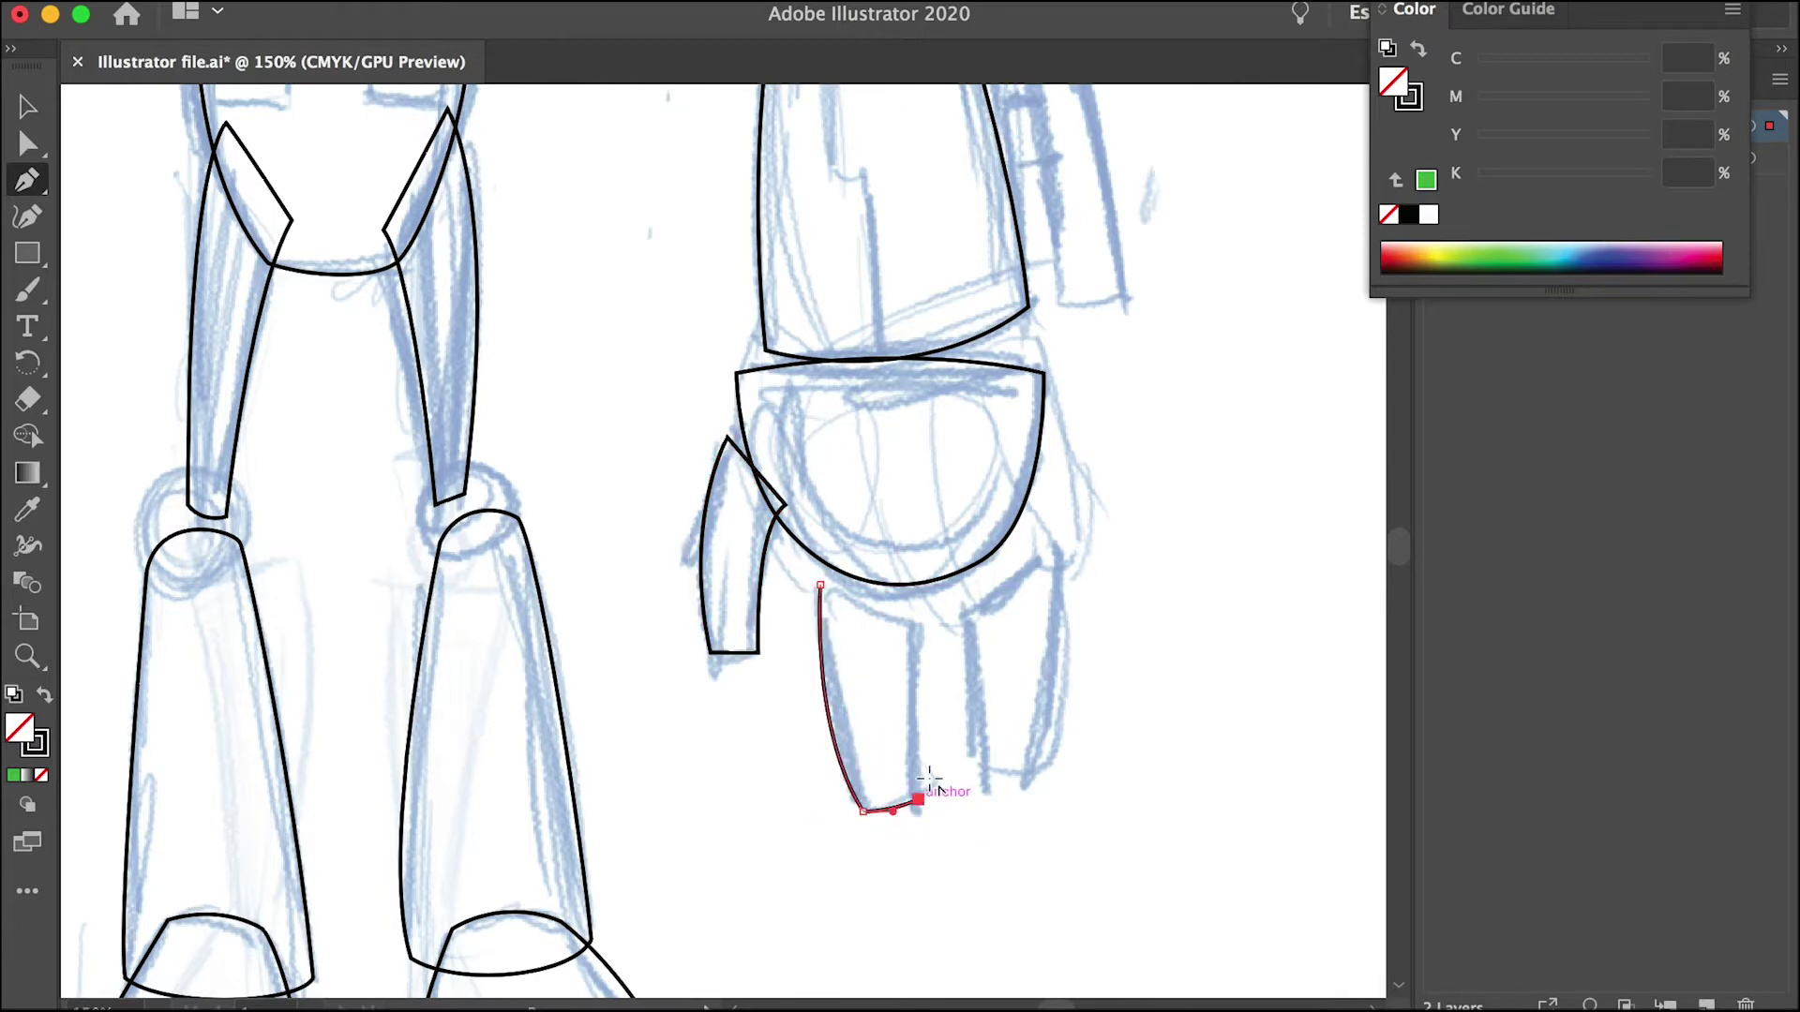
{"action": "left_click_drag", "start_coordinate": [917, 632], "coordinate": [853, 600]}
{"action": "left_click", "coordinate": [821, 586]}
Step: Trace the right hand's outer finger as a closed path with a slanted top and gently curved sides
{"action": "left_click", "coordinate": [964, 615]}
{"action": "left_click_drag", "start_coordinate": [988, 764], "coordinate": [985, 837]}
{"action": "left_click", "coordinate": [988, 765]}
{"action": "left_click_drag", "start_coordinate": [1044, 775], "coordinate": [1070, 774]}
{"action": "left_click", "coordinate": [1043, 776]}
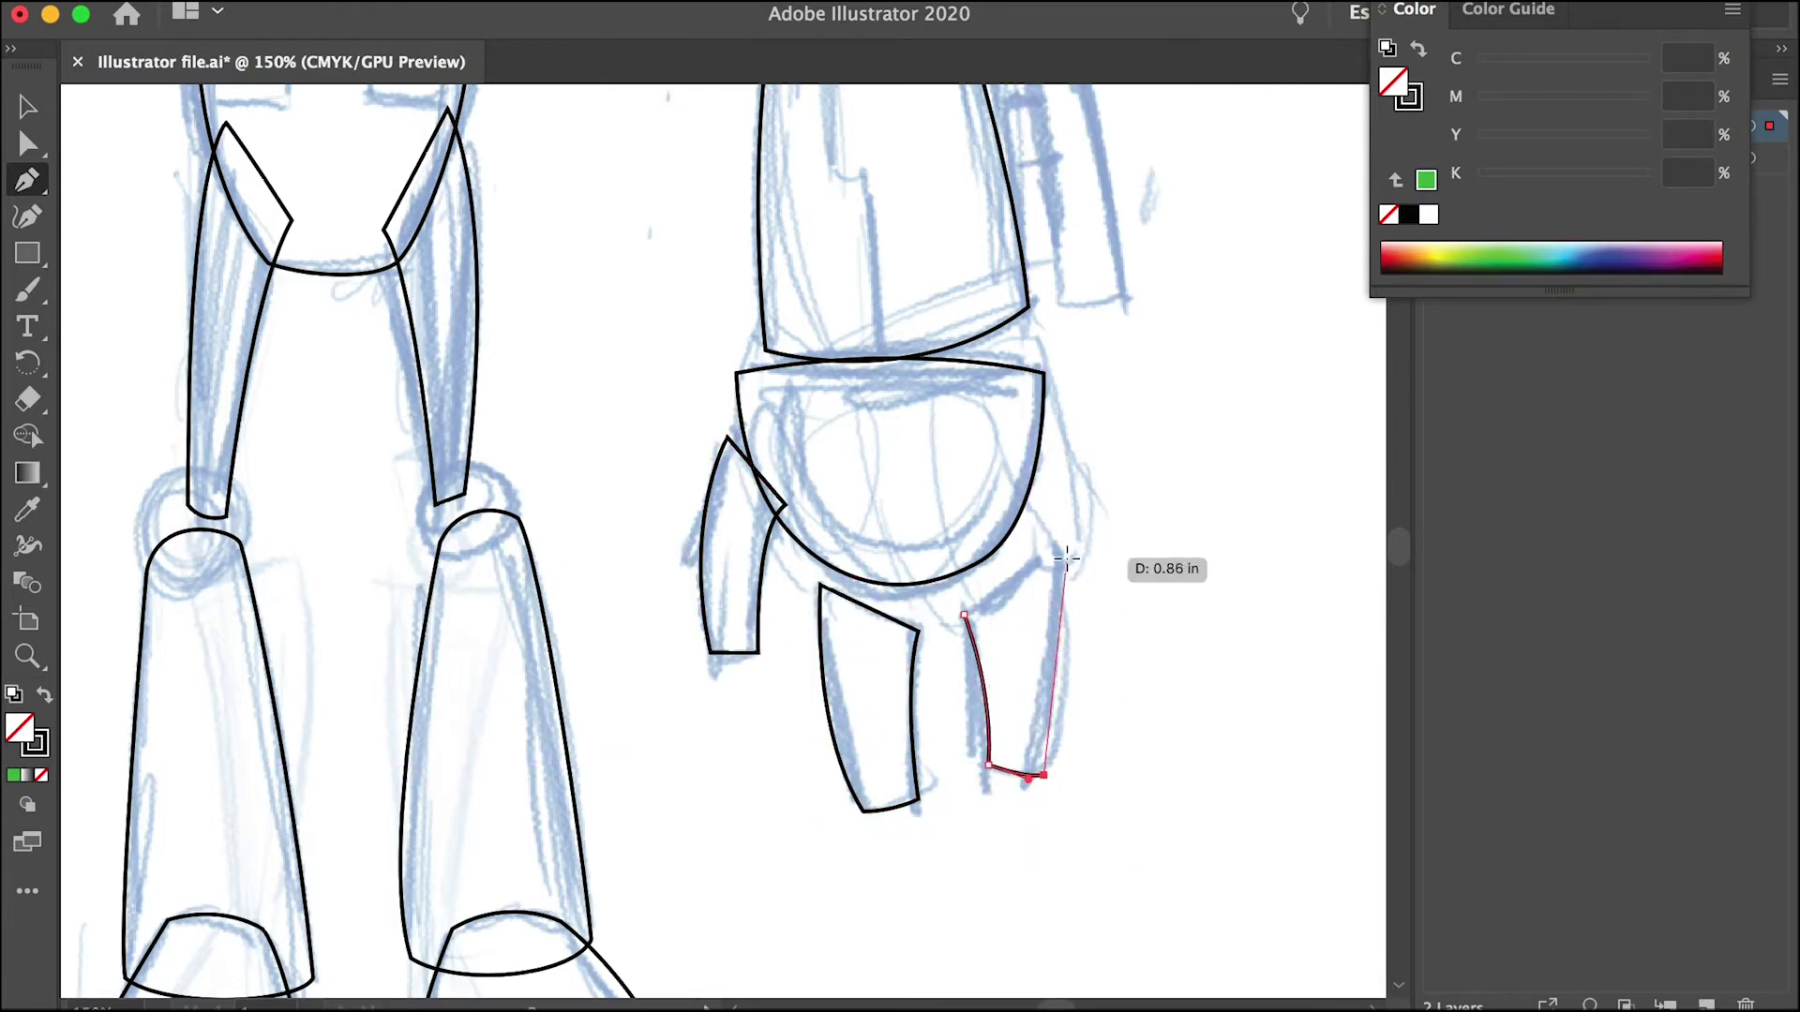
{"action": "left_click_drag", "start_coordinate": [1058, 555], "coordinate": [1015, 580]}
Step: Fill the left antenna plate above the head with light blue, RGB 187, 206, 255
{"action": "key", "text": "super+minus"}
{"action": "key", "text": "super+minus"}
{"action": "key", "text": "super+minus"}
{"action": "left_click_drag", "start_coordinate": [851, 481], "coordinate": [910, 574]}
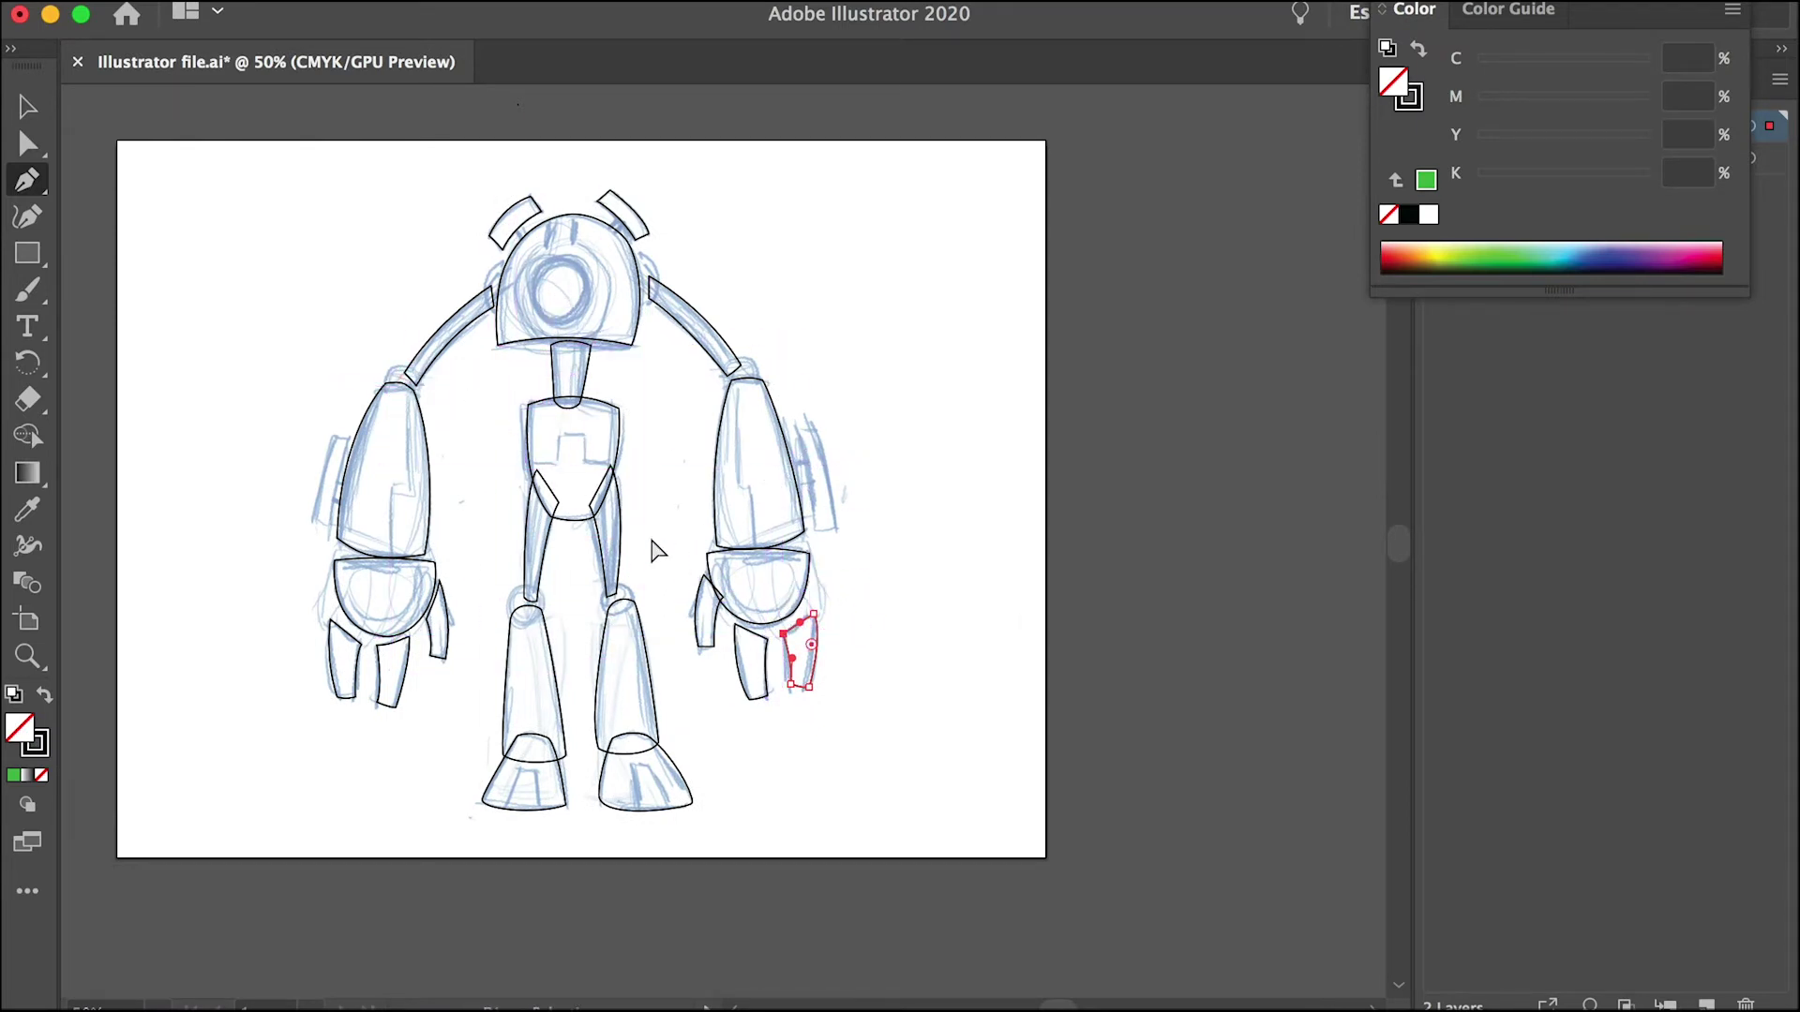
{"action": "key", "text": "super+plus"}
{"action": "scroll", "coordinate": [675, 466], "scroll_direction": "up", "scroll_amount": 8}
{"action": "scroll", "coordinate": [675, 466], "scroll_direction": "left", "scroll_amount": 6}
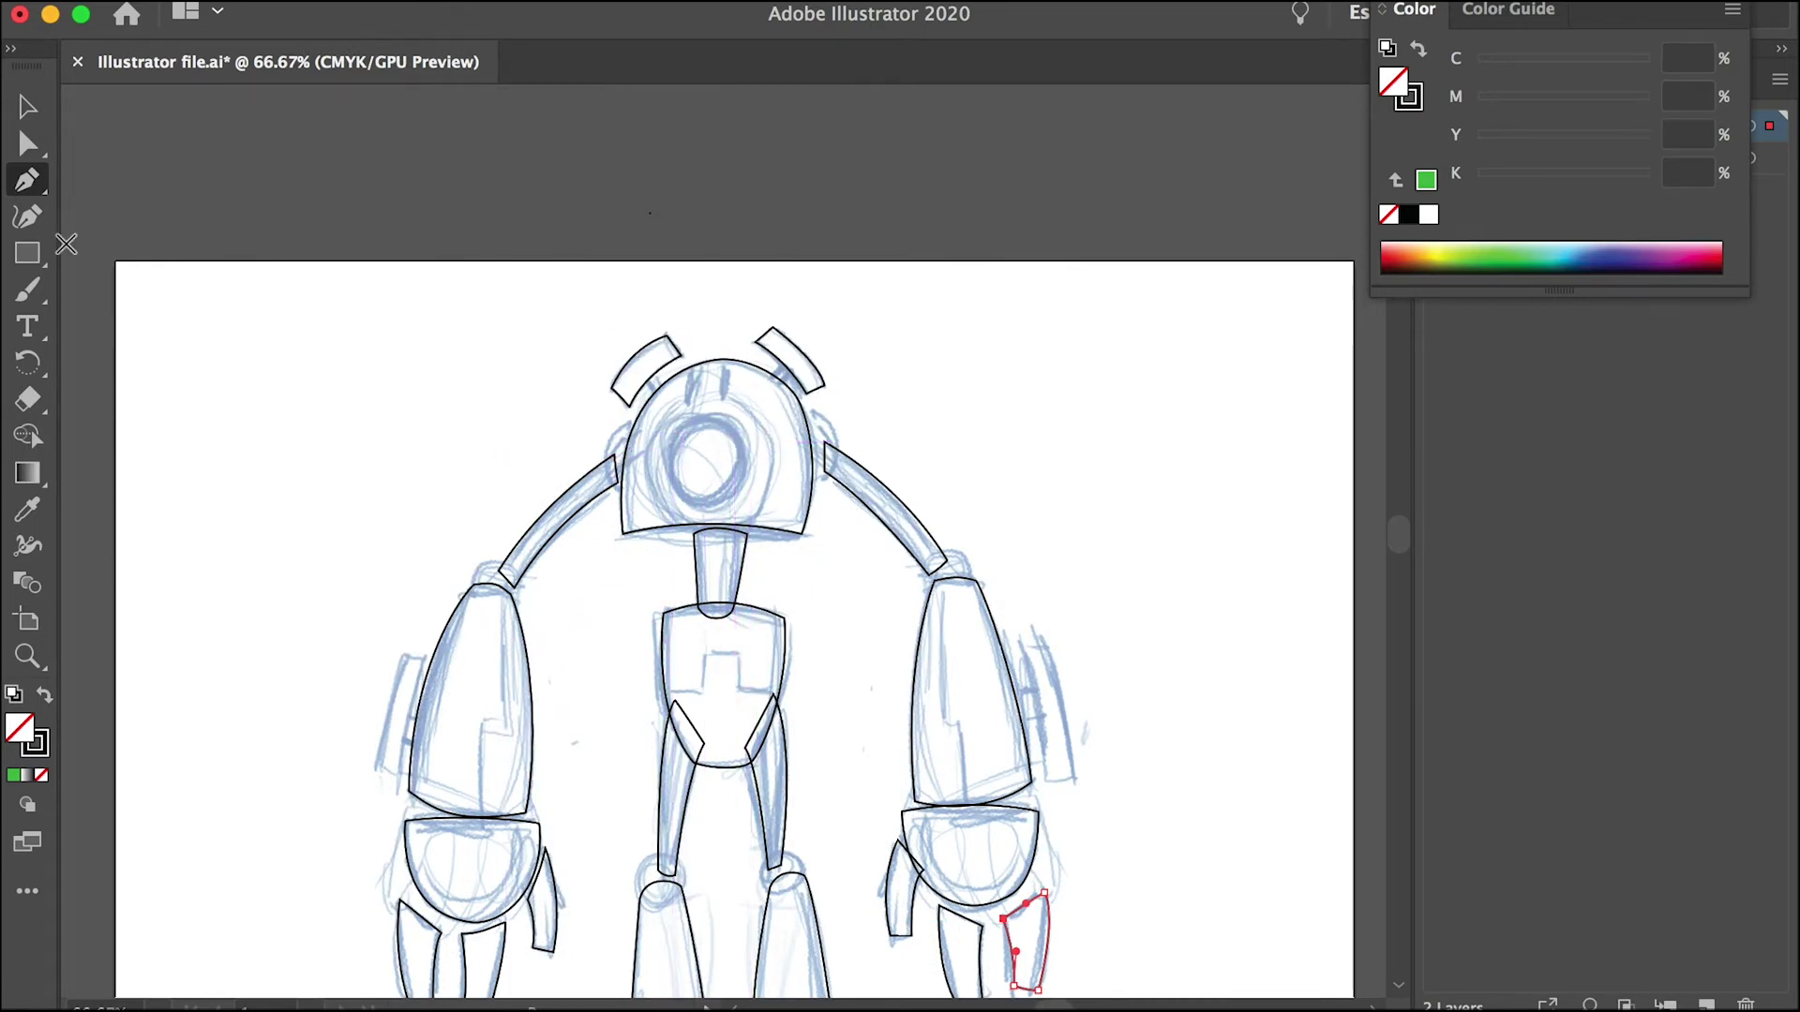
{"action": "left_click", "coordinate": [42, 111]}
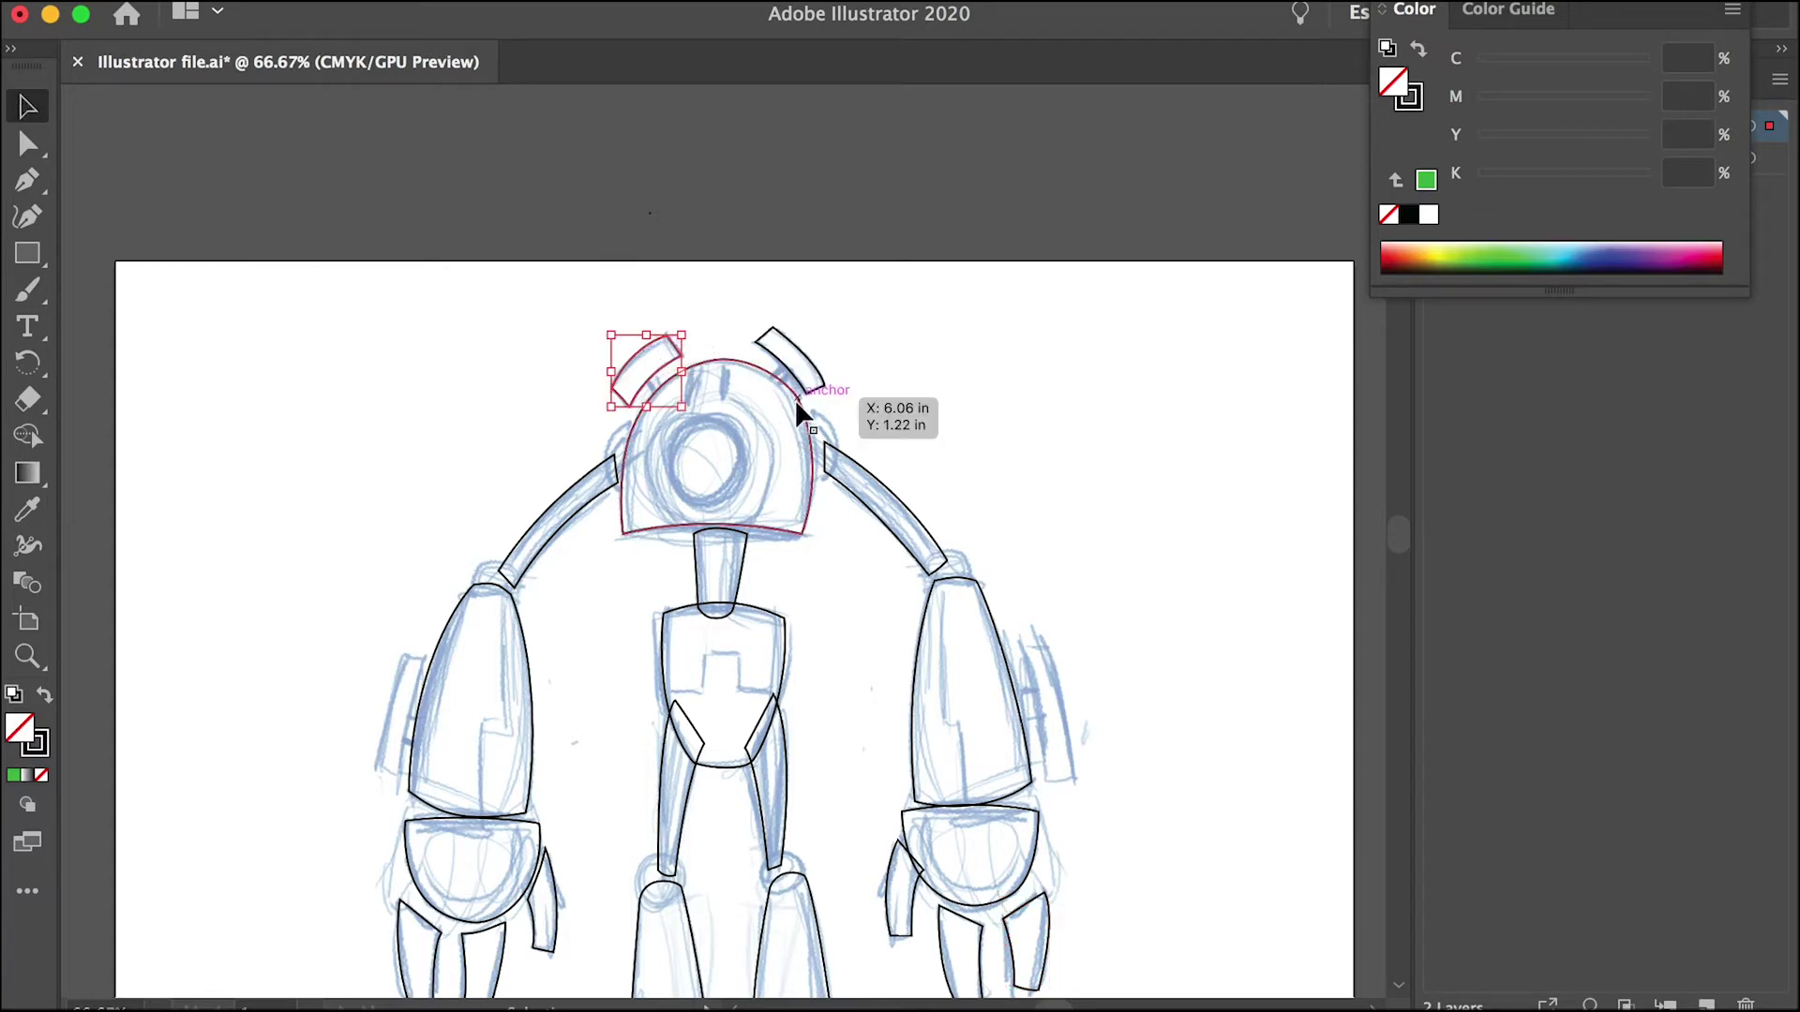
{"action": "double_click", "coordinate": [31, 741]}
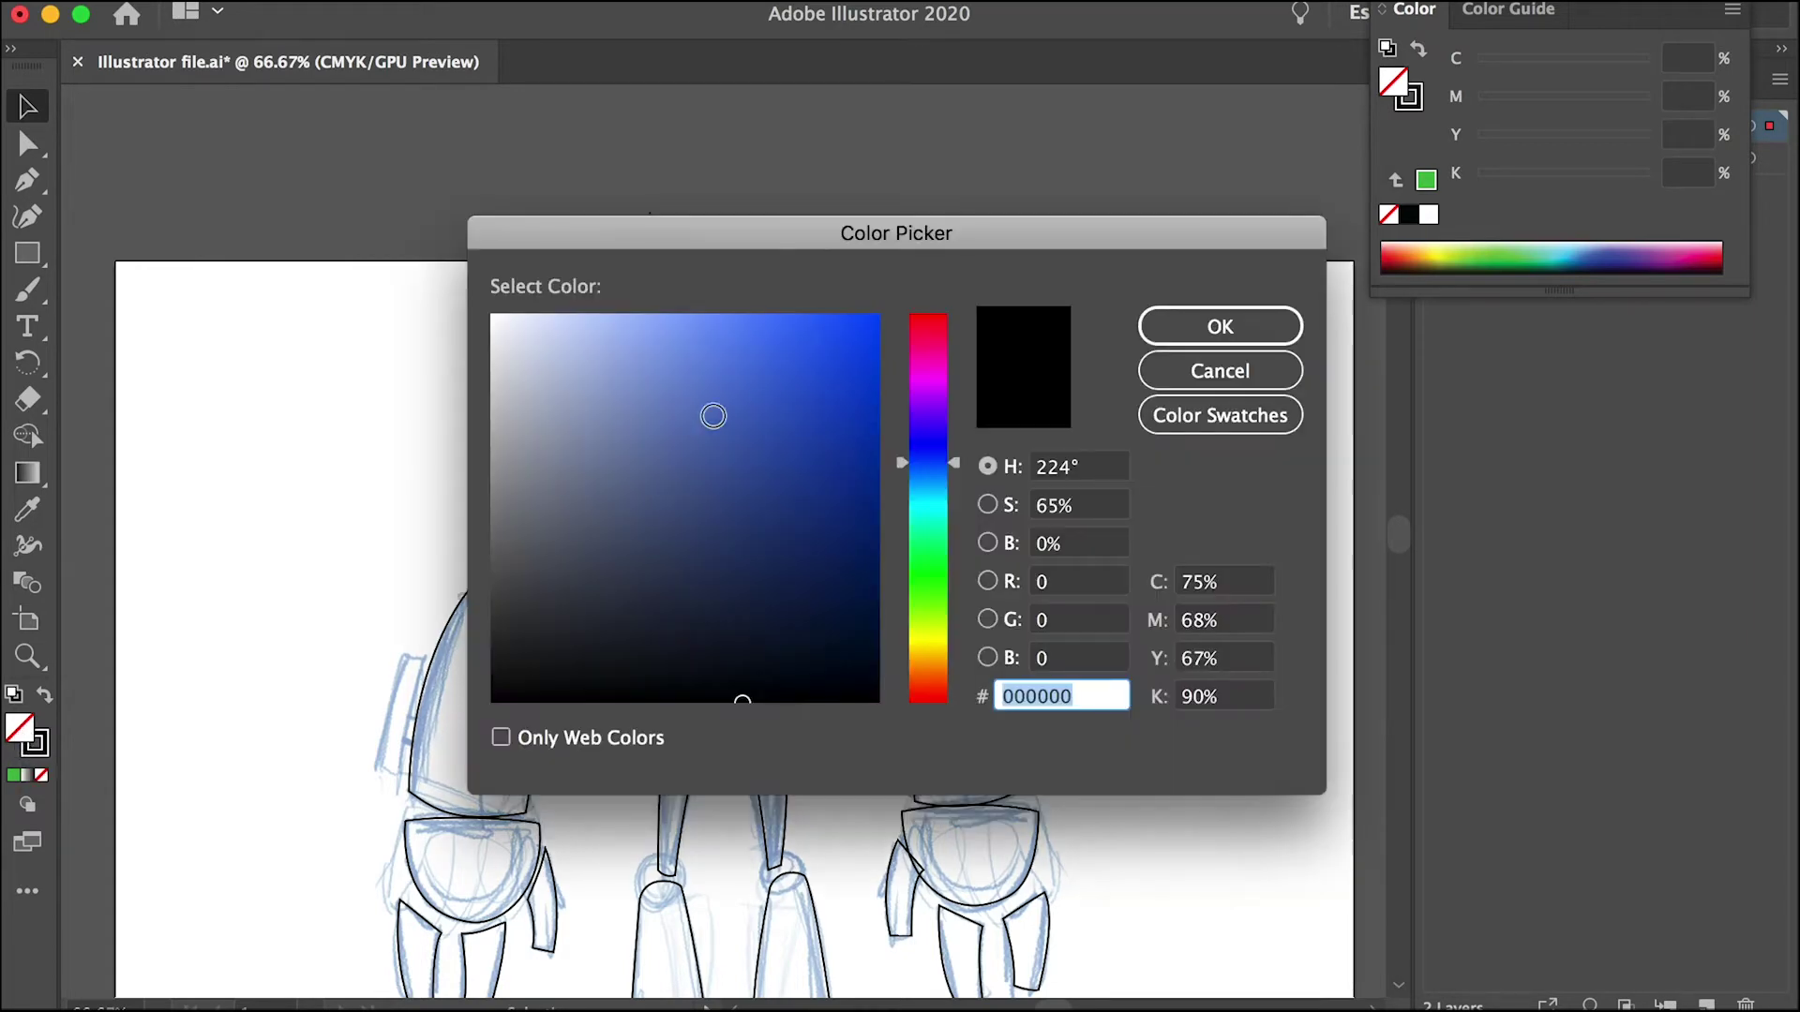
{"action": "left_click_drag", "start_coordinate": [713, 415], "coordinate": [483, 412]}
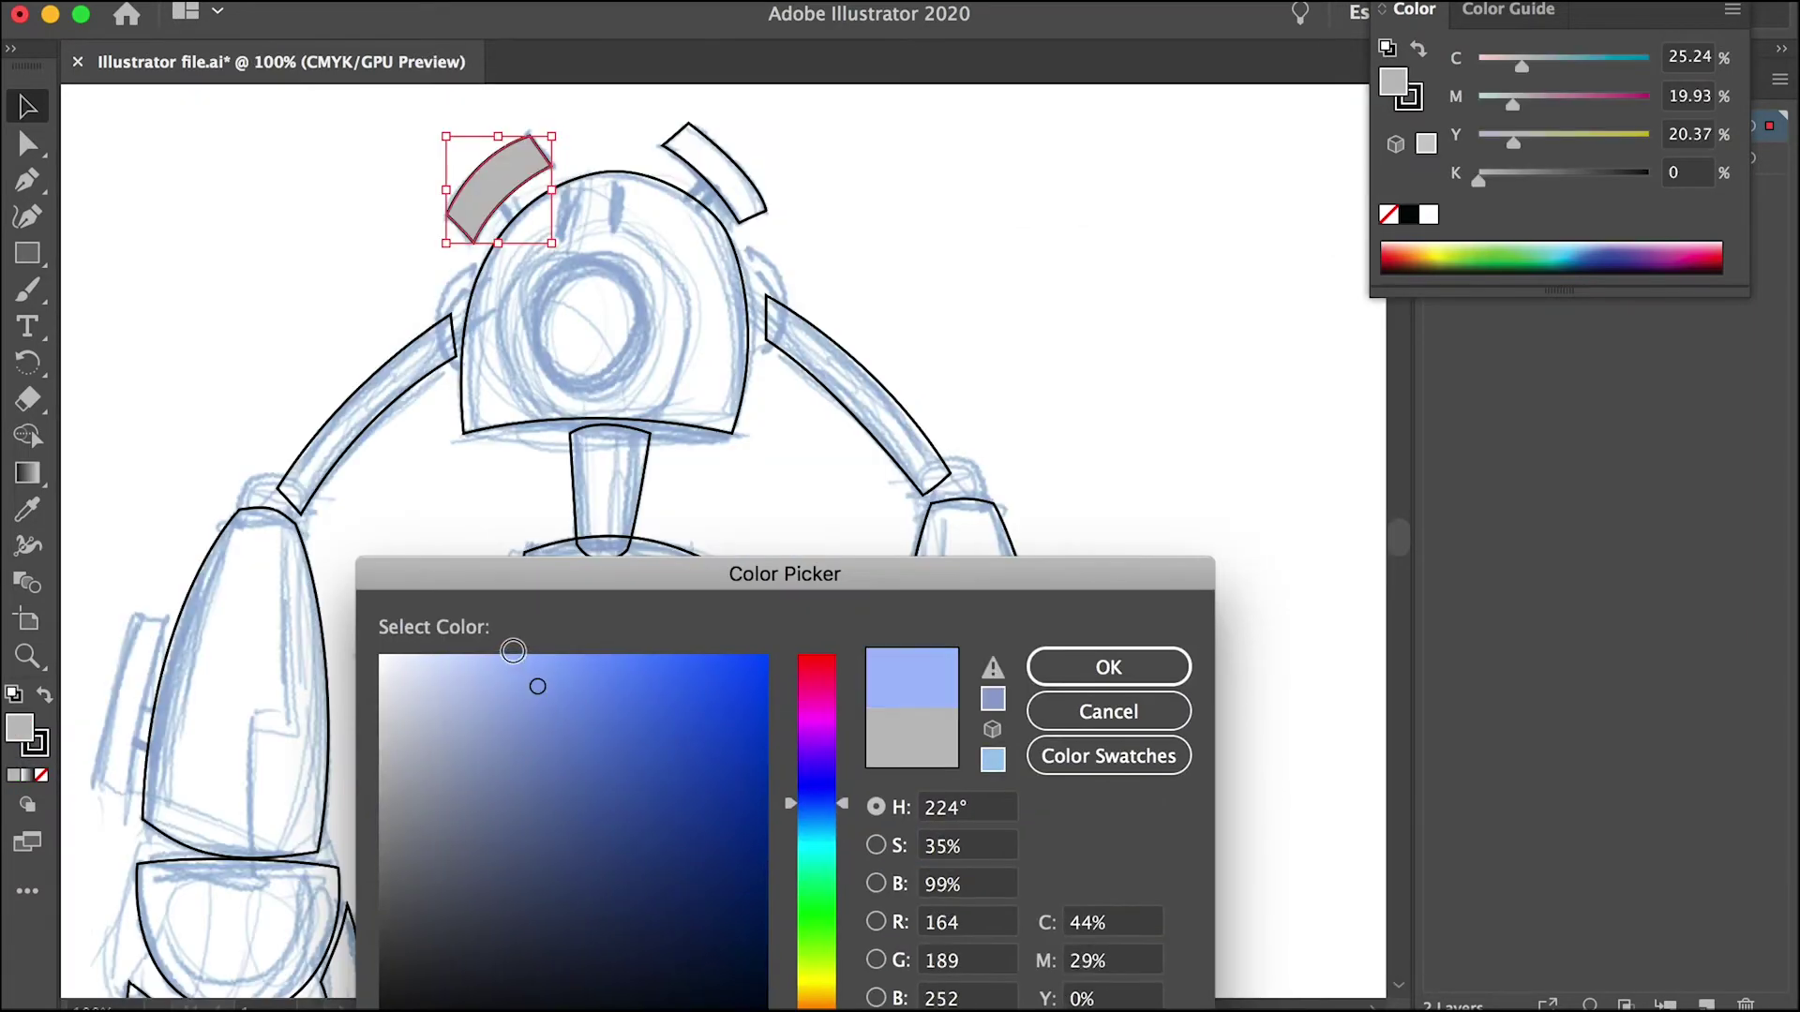
{"action": "left_click_drag", "start_coordinate": [535, 683], "coordinate": [488, 635]}
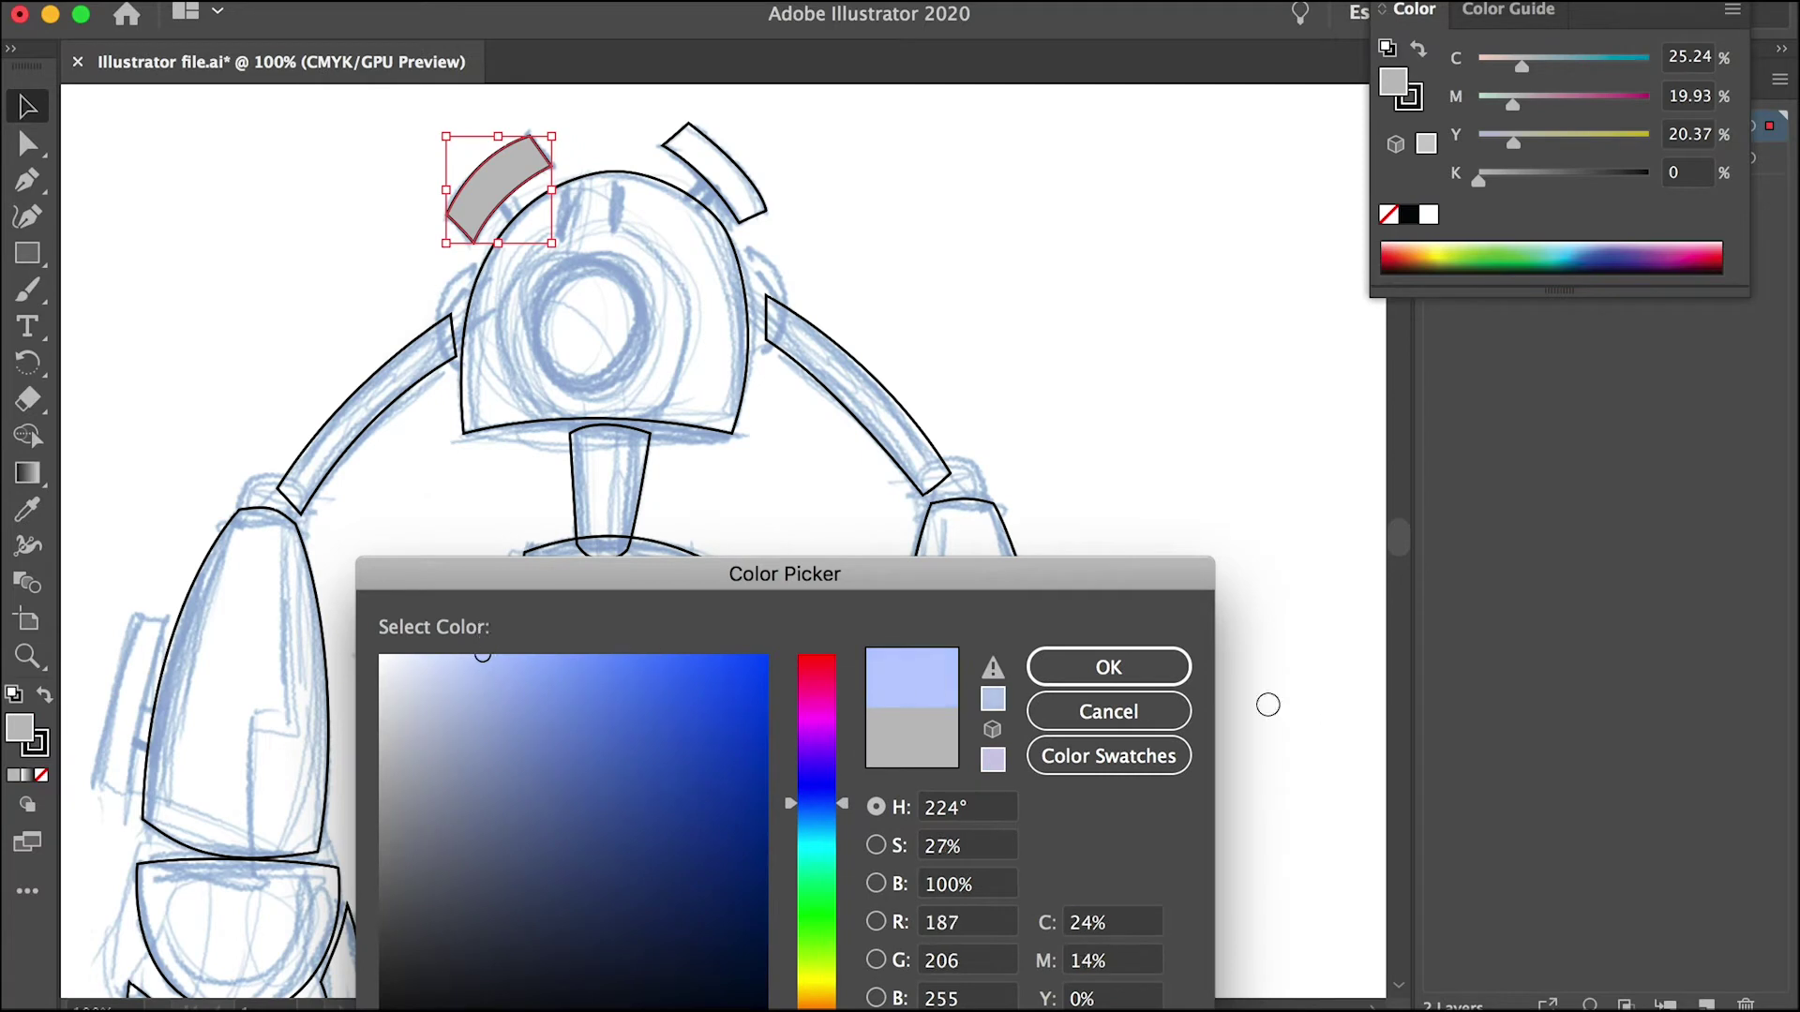
{"action": "left_click", "coordinate": [1175, 666]}
Step: Select all the remaining unfilled robot shapes together and fill them with the last-used light blue
{"action": "left_click", "coordinate": [792, 253]}
{"action": "left_click", "coordinate": [765, 188]}
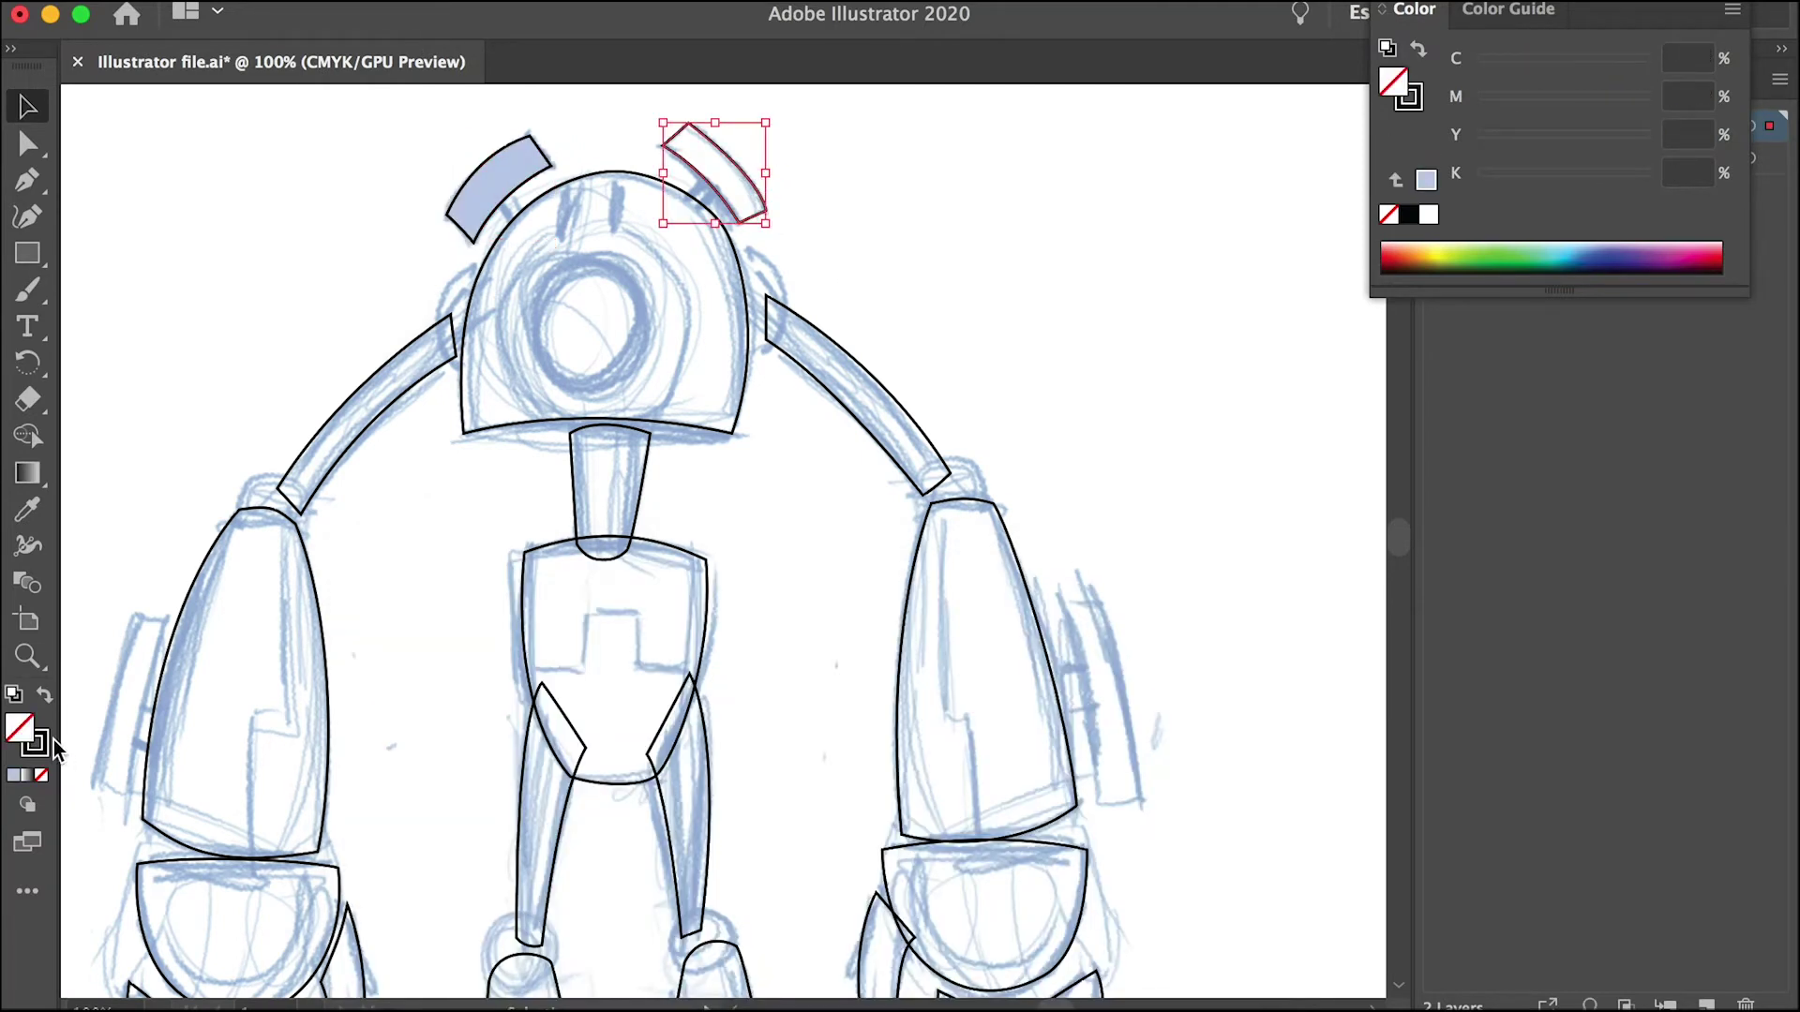
{"action": "left_click", "coordinate": [746, 305], "text": "shift"}
{"action": "left_click", "coordinate": [926, 470], "text": "shift"}
{"action": "left_click", "coordinate": [1016, 550], "text": "shift"}
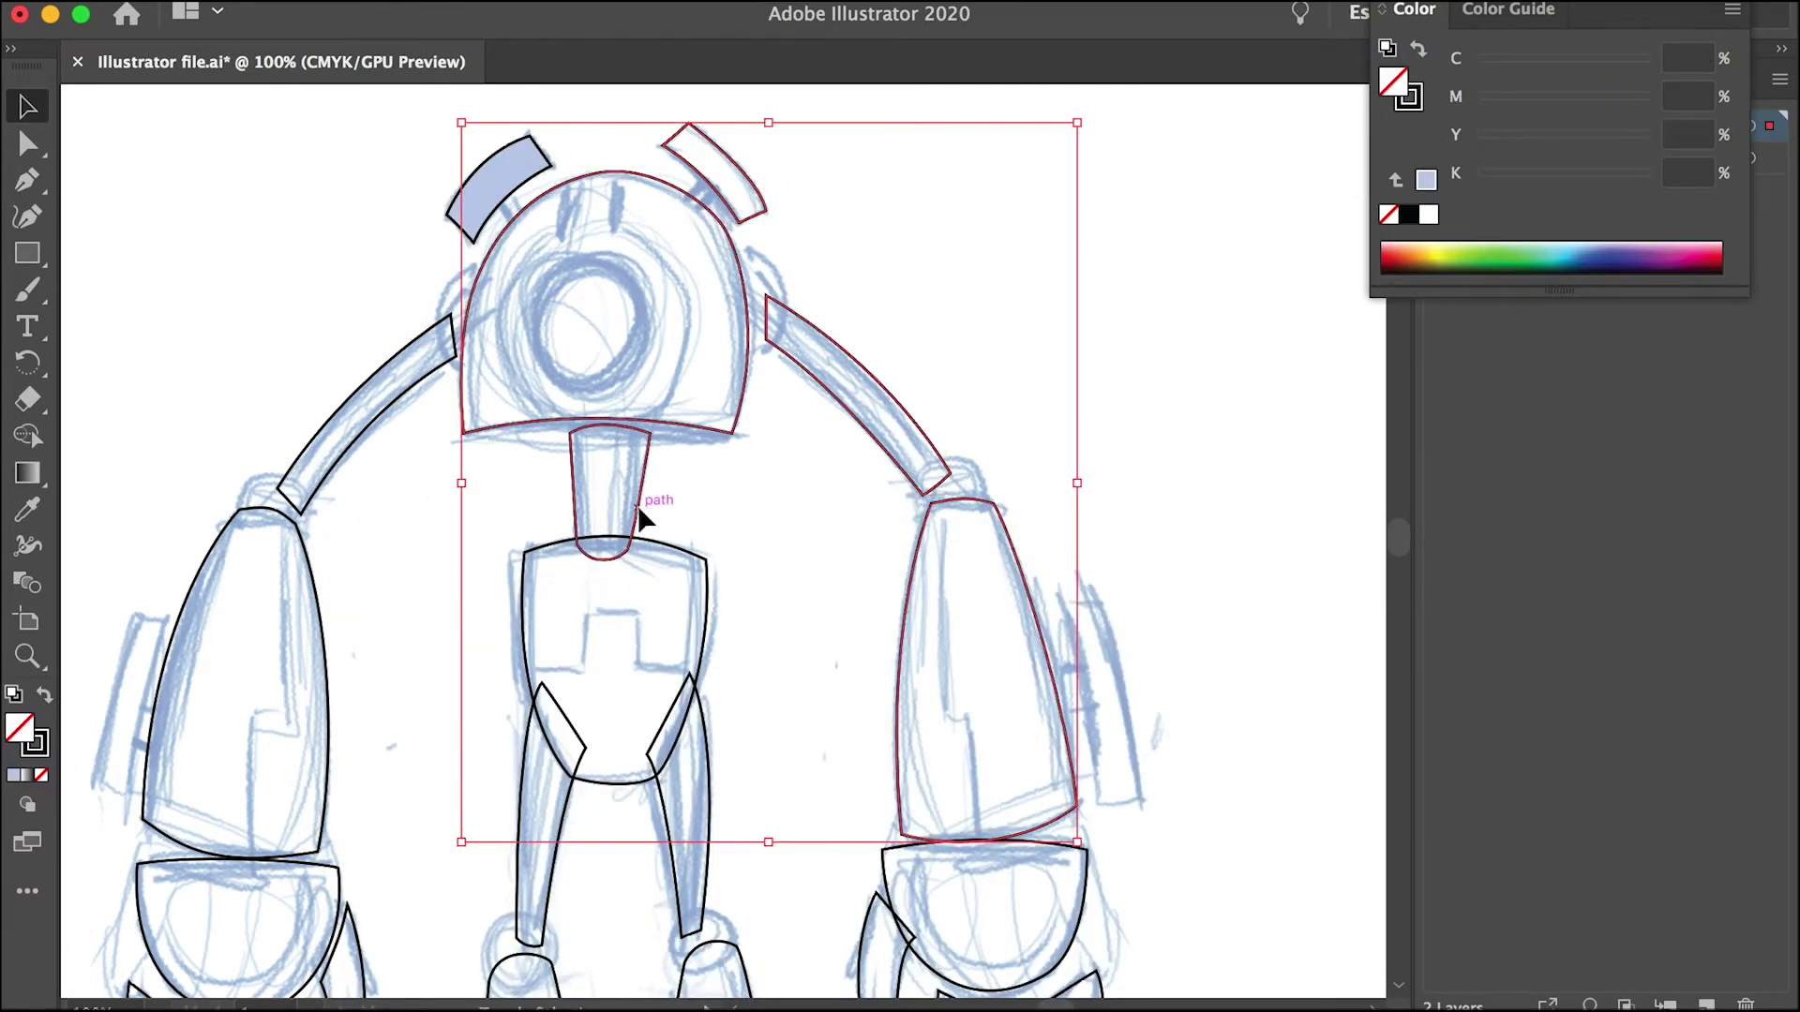
{"action": "left_click", "coordinate": [679, 560], "text": "shift"}
{"action": "left_click", "coordinate": [385, 406], "text": "shift"}
{"action": "left_click", "coordinate": [314, 581], "text": "shift"}
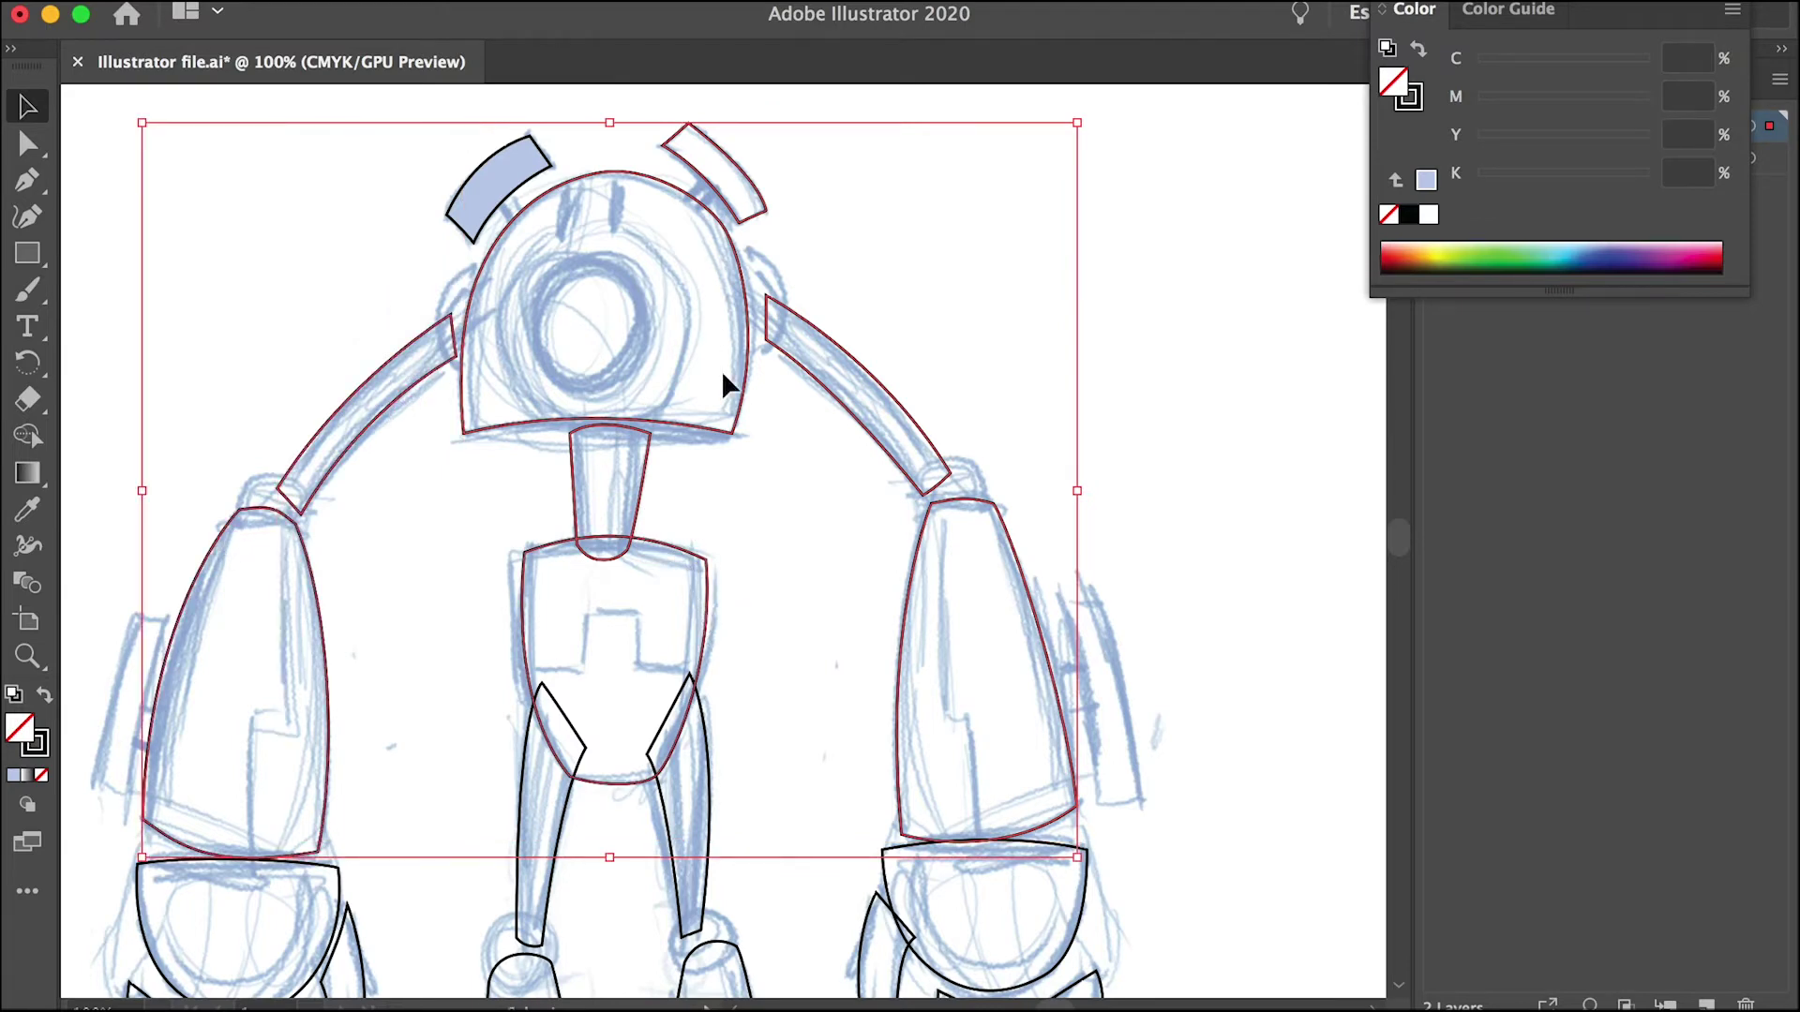
{"action": "scroll", "coordinate": [722, 369], "scroll_direction": "down", "scroll_amount": 6}
{"action": "left_click", "coordinate": [575, 516], "text": "shift"}
{"action": "left_click", "coordinate": [705, 520], "text": "shift"}
{"action": "left_click", "coordinate": [915, 502], "text": "shift"}
{"action": "left_click", "coordinate": [924, 627], "text": "shift"}
{"action": "left_click", "coordinate": [973, 677], "text": "shift"}
{"action": "left_click", "coordinate": [1074, 689], "text": "shift"}
{"action": "left_click", "coordinate": [812, 817], "text": "shift"}
{"action": "left_click", "coordinate": [830, 876], "text": "shift"}
{"action": "left_click", "coordinate": [624, 848], "text": "shift"}
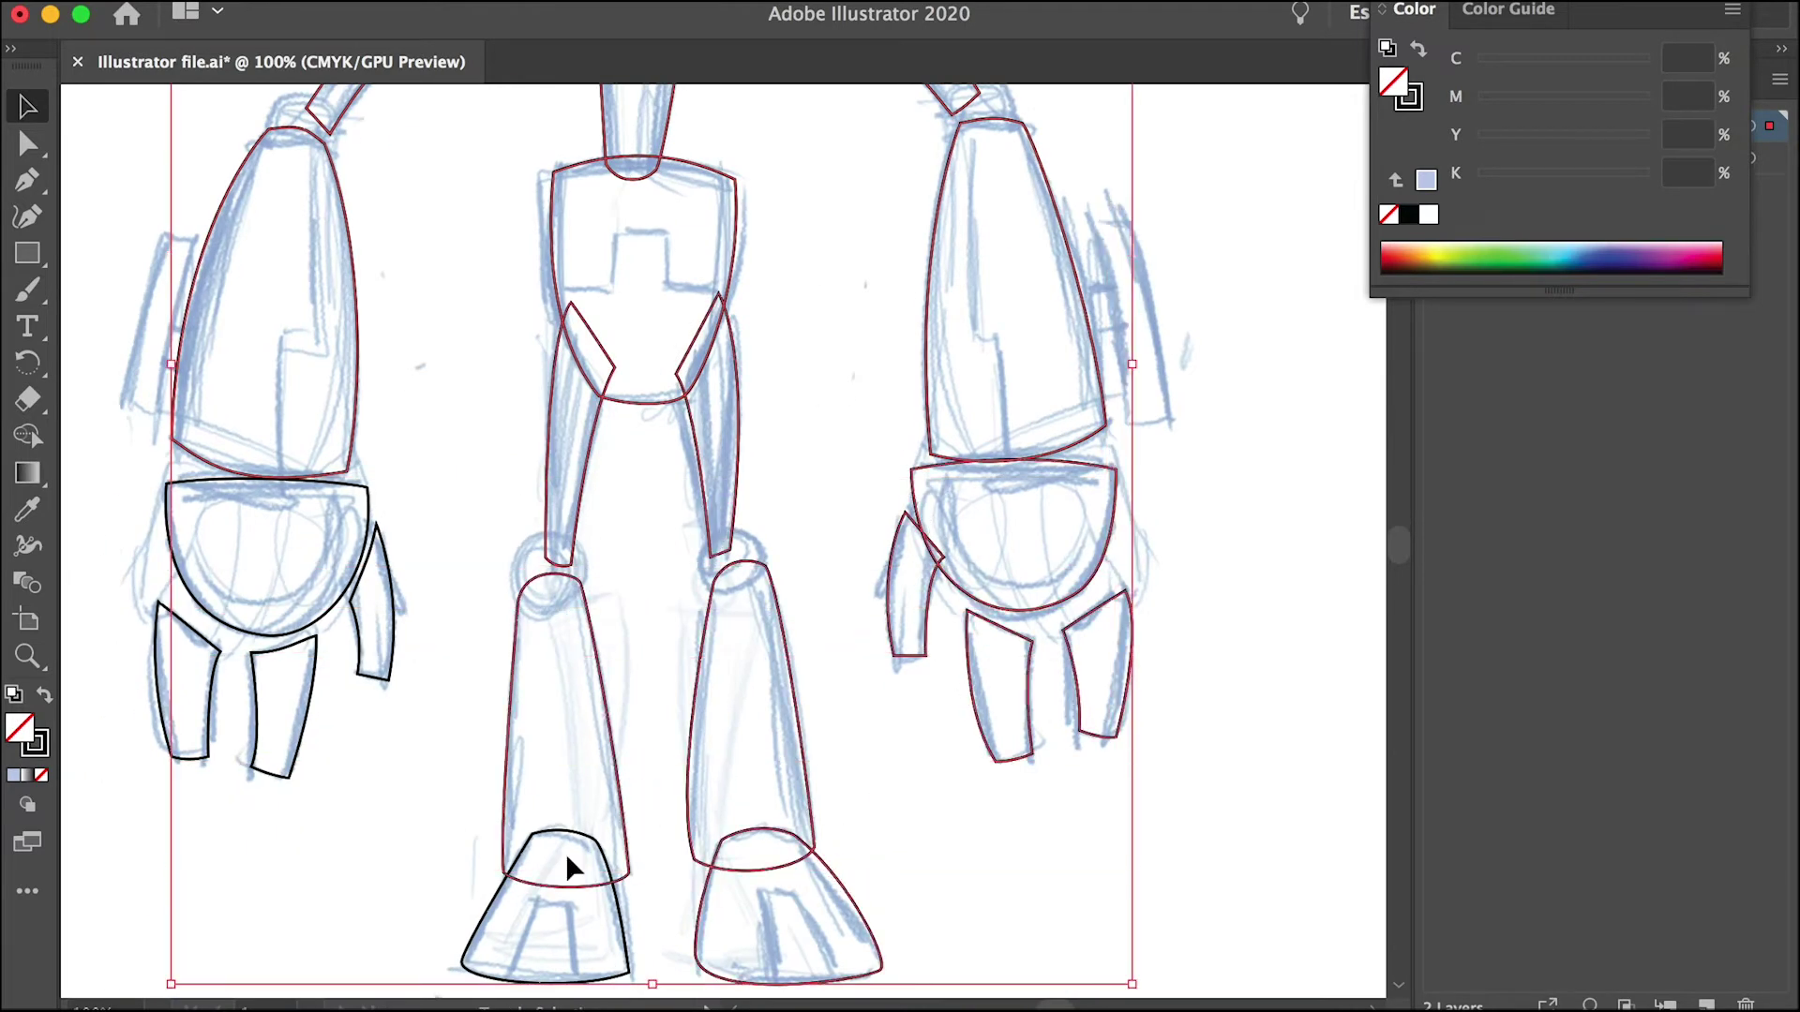
{"action": "left_click", "coordinate": [499, 897], "text": "shift"}
{"action": "left_click_drag", "start_coordinate": [421, 775], "coordinate": [144, 635]}
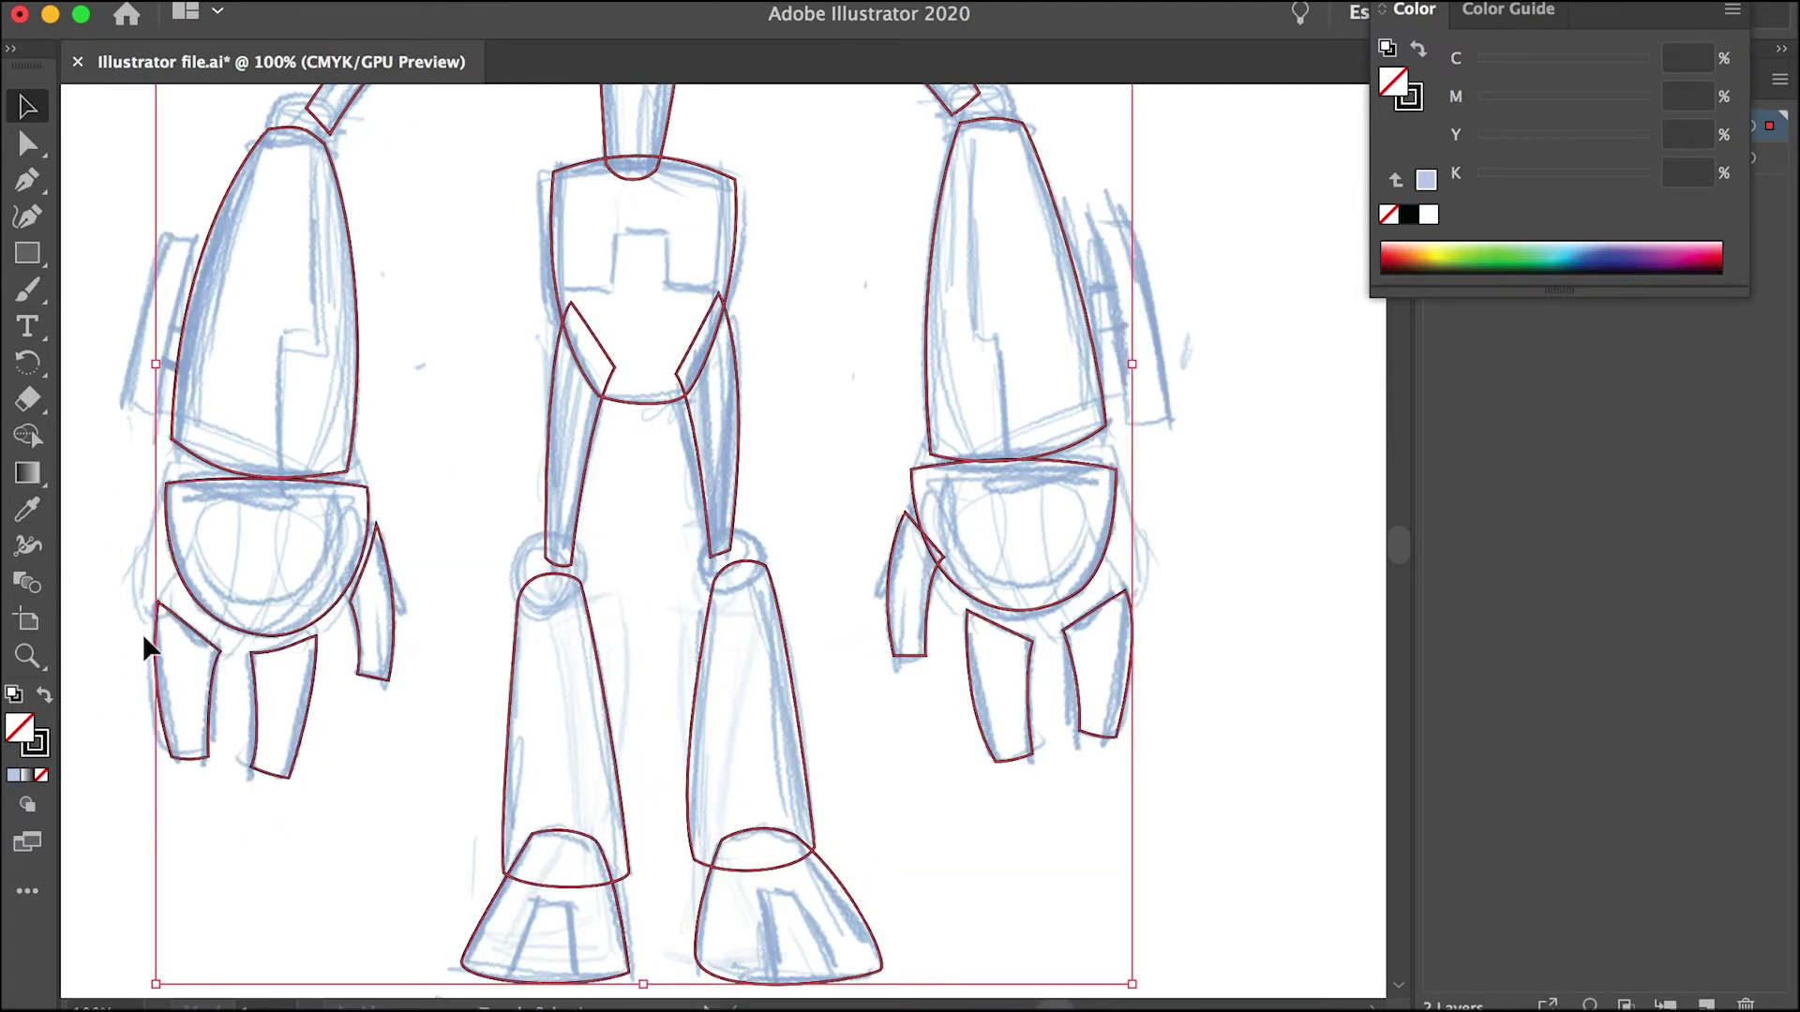
{"action": "left_click", "coordinate": [17, 778]}
{"action": "scroll", "coordinate": [575, 245], "scroll_direction": "up", "scroll_amount": 5}
{"action": "scroll", "coordinate": [575, 246], "scroll_direction": "left", "scroll_amount": 1}
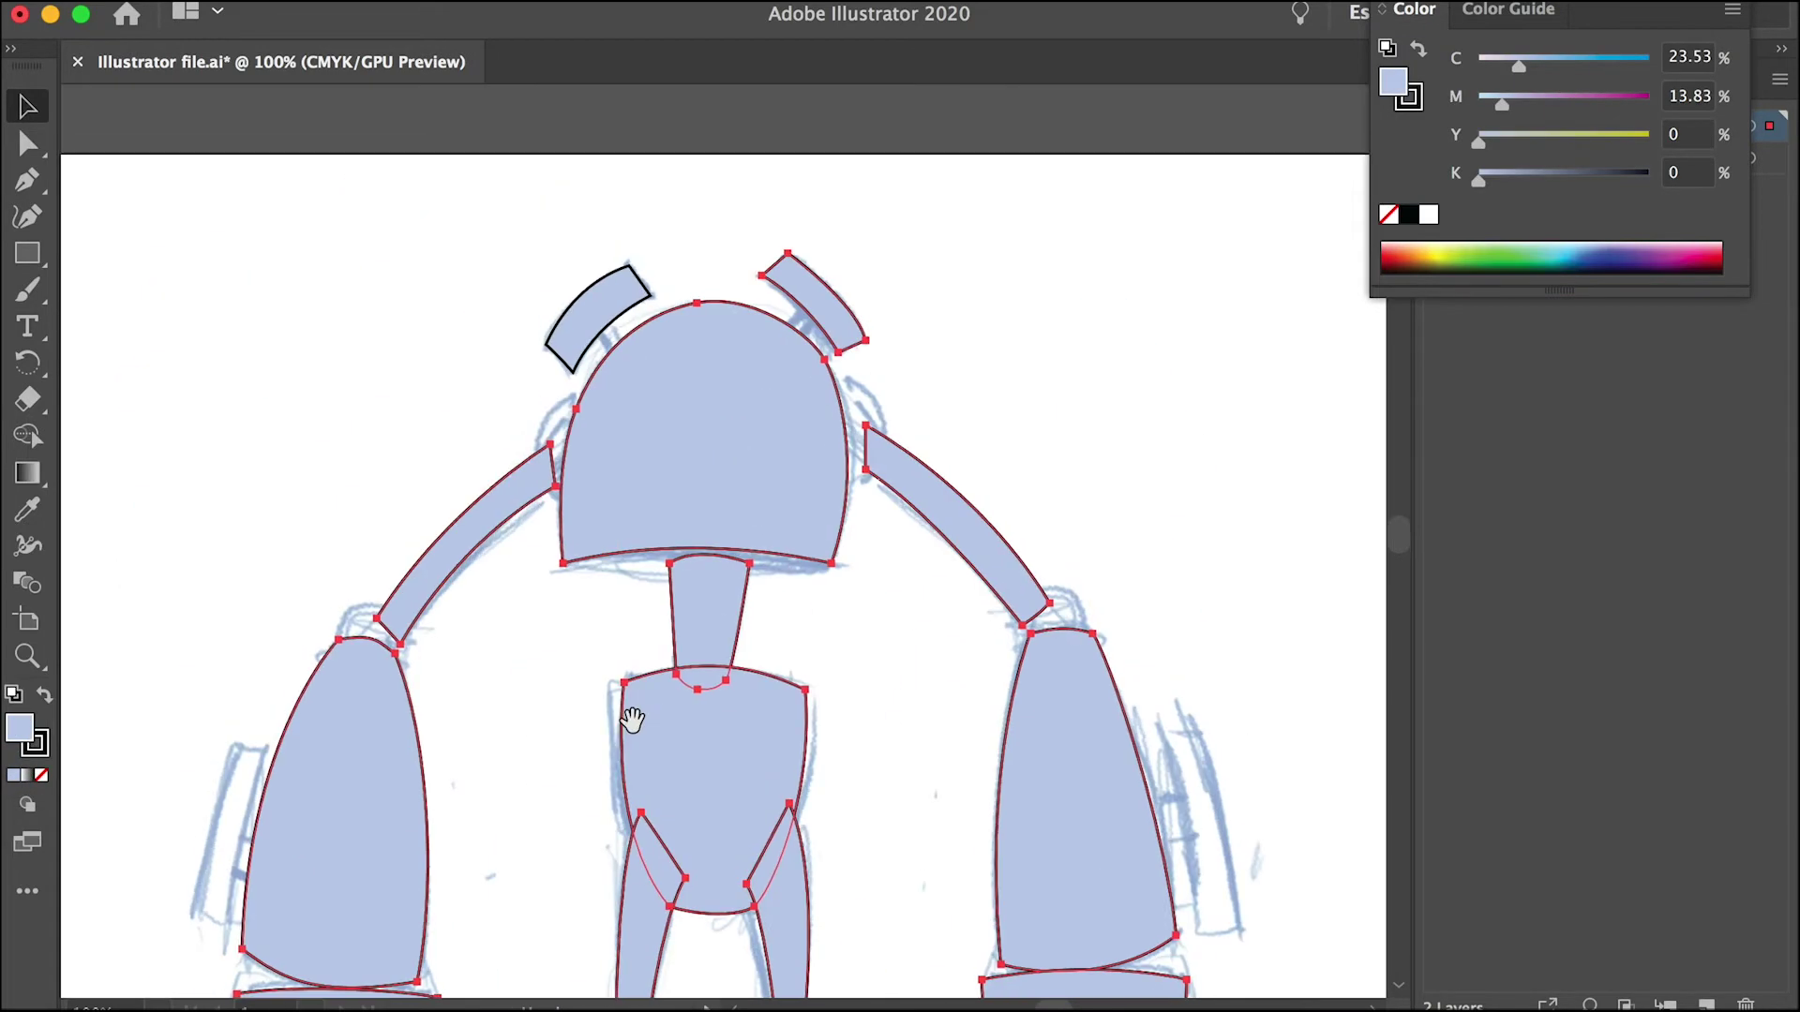
{"action": "left_click", "coordinate": [1299, 398]}
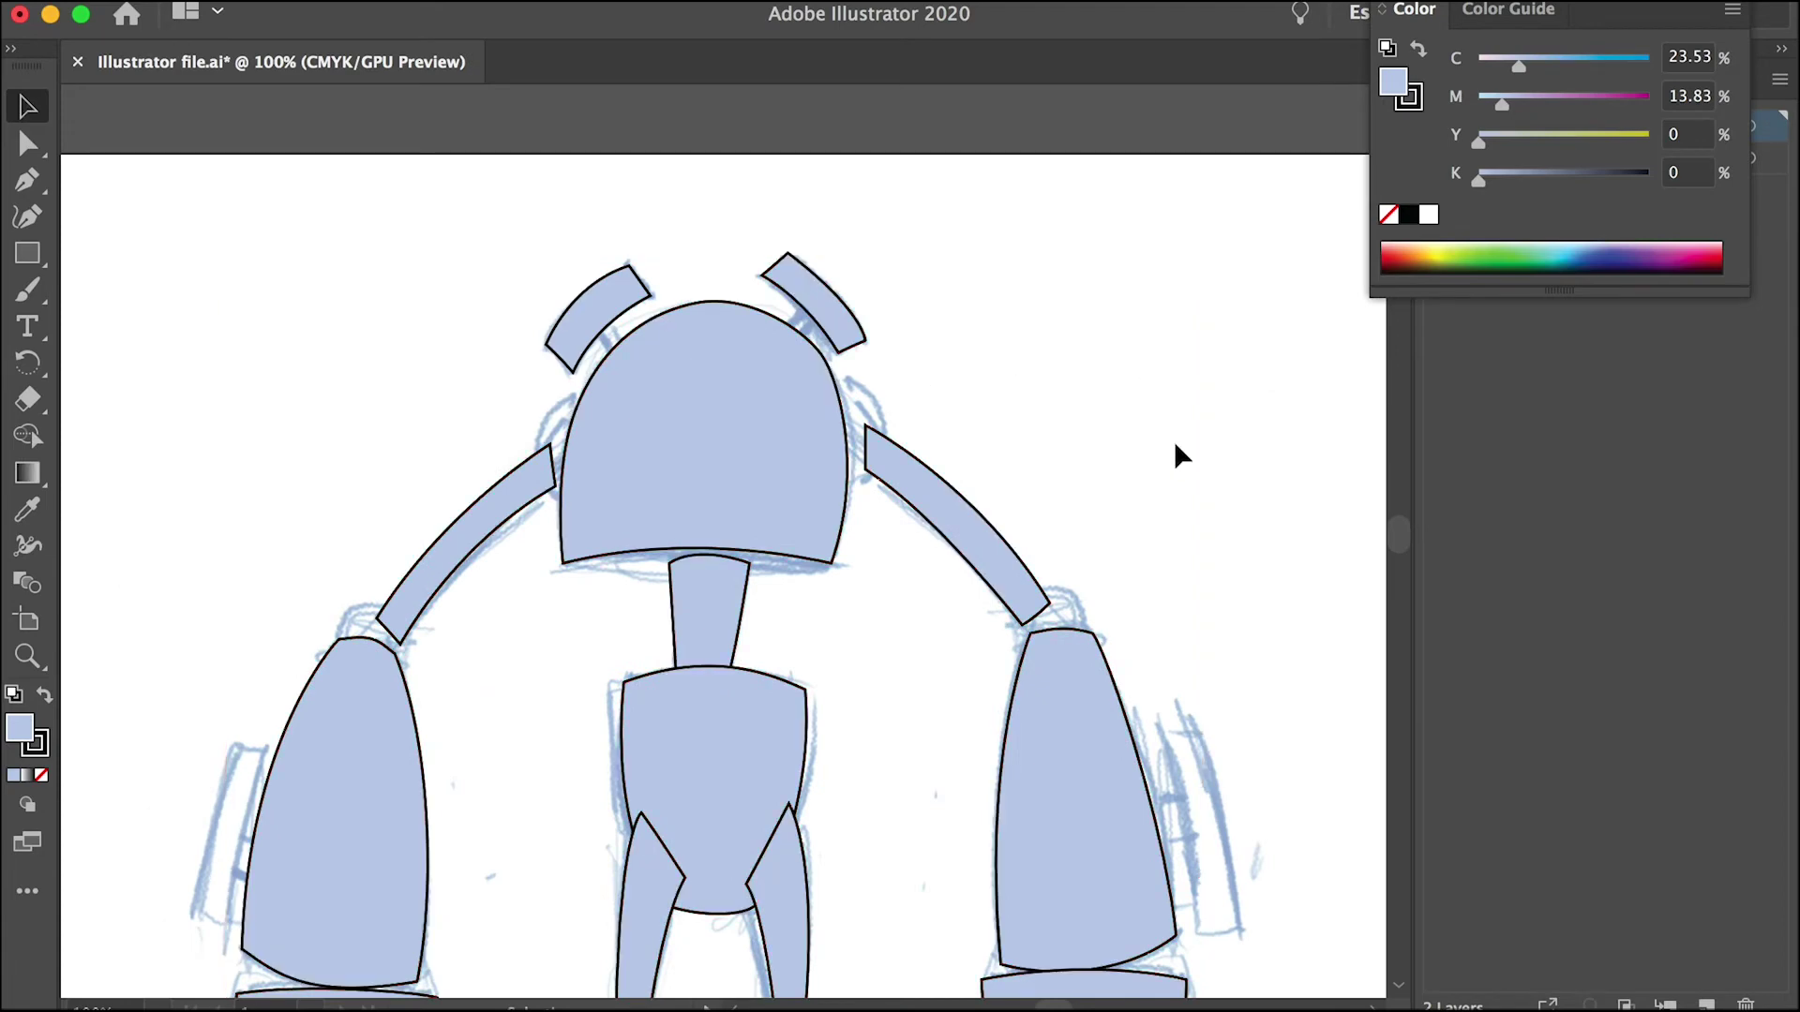
Step: Examine how the filled shapes overlap, from the head and torso down to the hips and upper legs
{"action": "key", "text": "super+minus"}
{"action": "key", "text": "super+minus"}
{"action": "key", "text": "super+minus"}
{"action": "key", "text": "super+equal"}
{"action": "key", "text": "super+equal"}
{"action": "key", "text": "super+equal"}
{"action": "key", "text": "super+equal"}
{"action": "key", "text": "super+equal"}
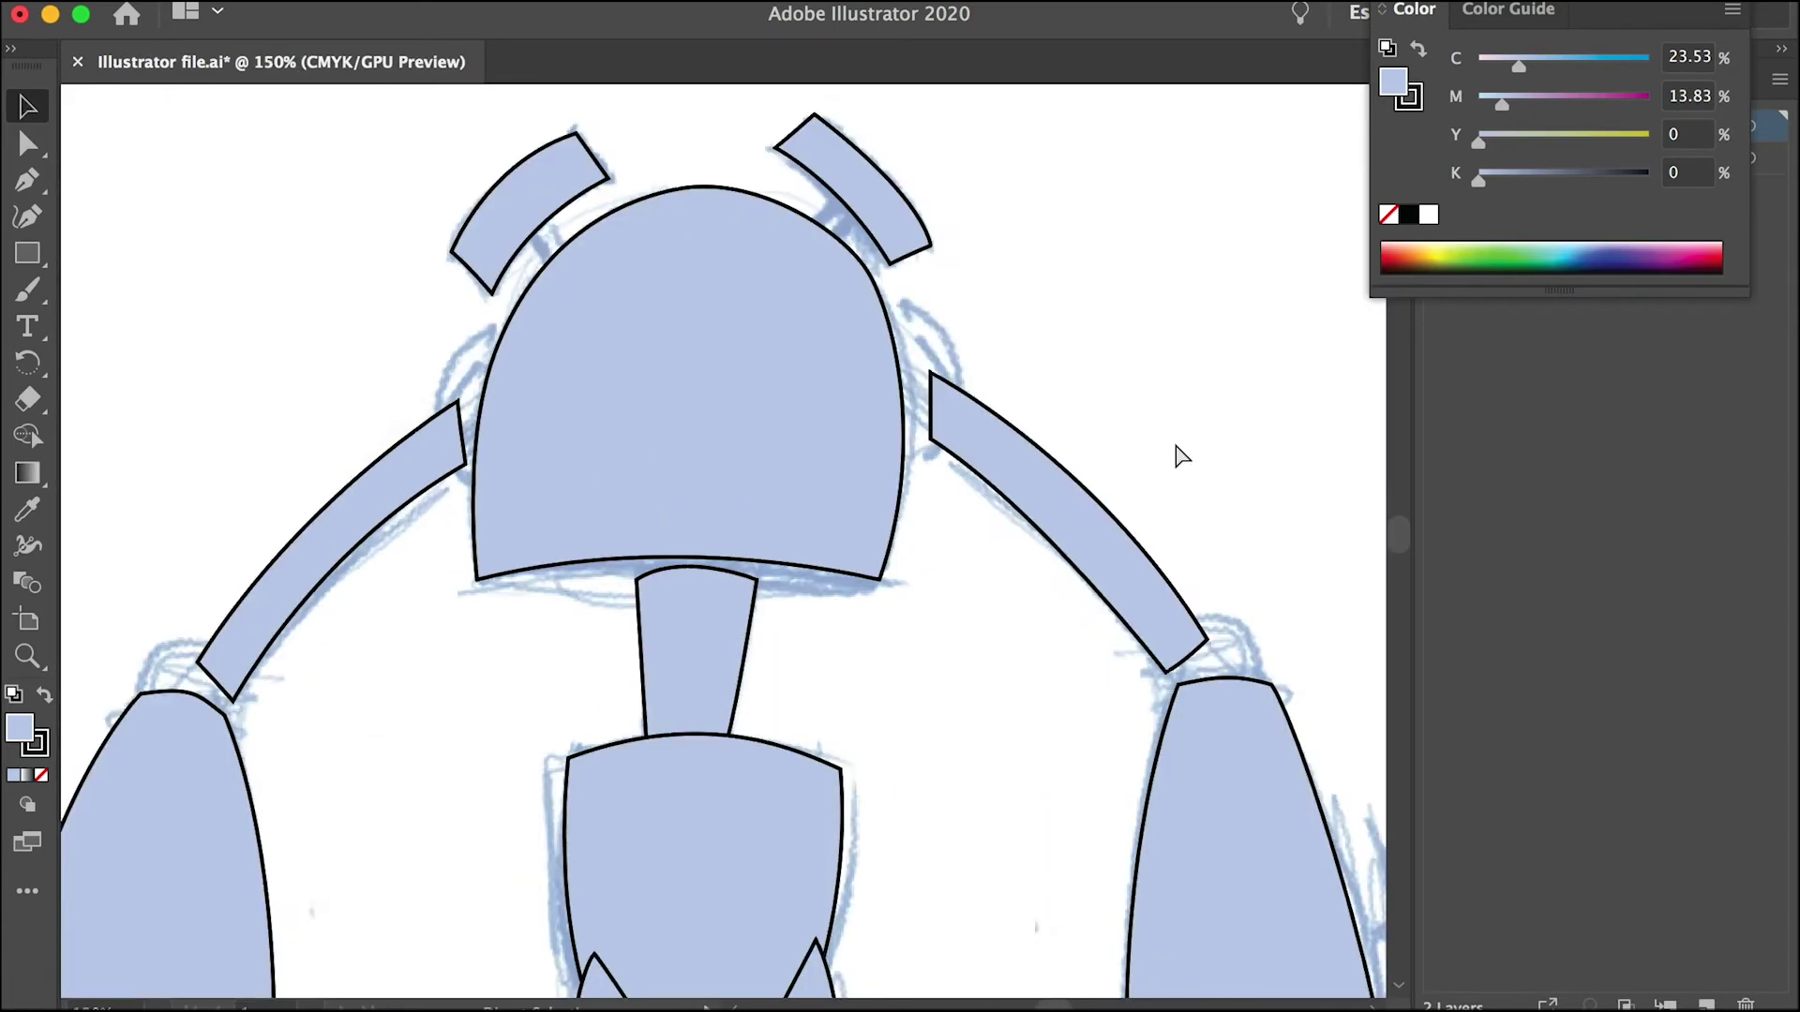
{"action": "key", "text": "super+minus"}
{"action": "left_click_drag", "start_coordinate": [852, 938], "coordinate": [800, 507]}
{"action": "left_click_drag", "start_coordinate": [820, 689], "coordinate": [830, 455]}
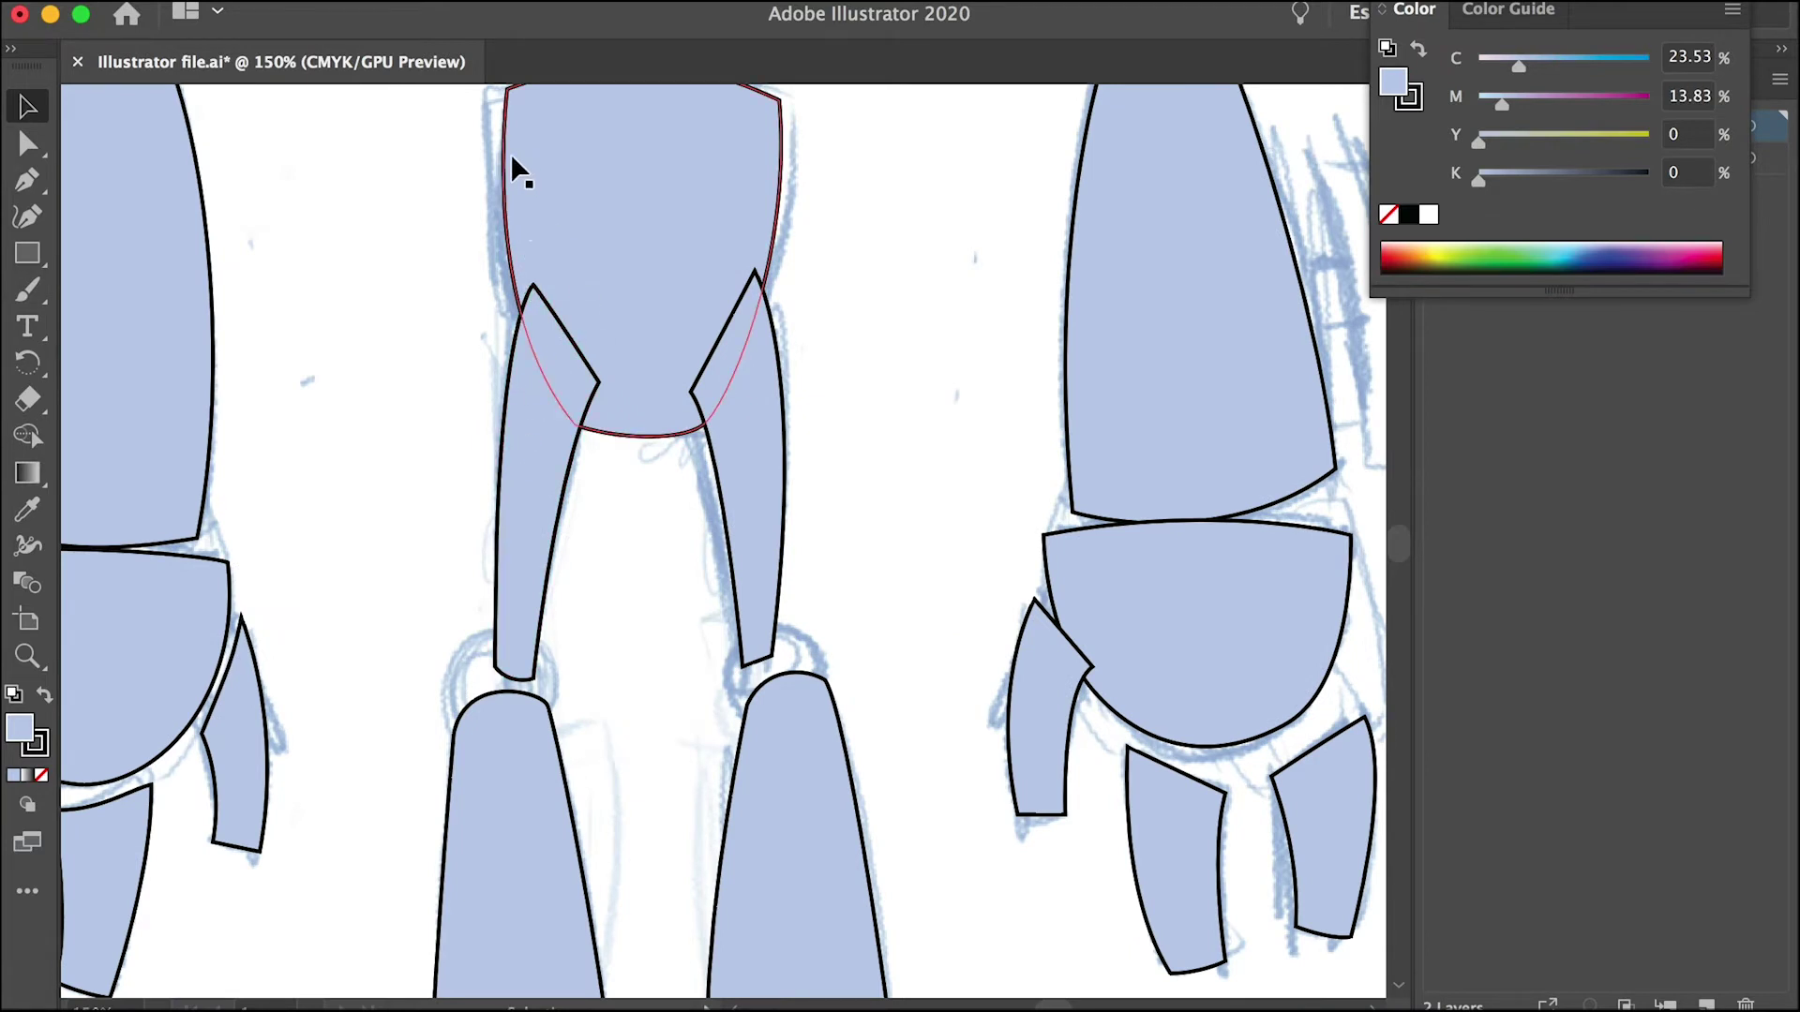
{"action": "left_click", "coordinate": [784, 380]}
{"action": "left_click_drag", "start_coordinate": [803, 401], "coordinate": [917, 365]}
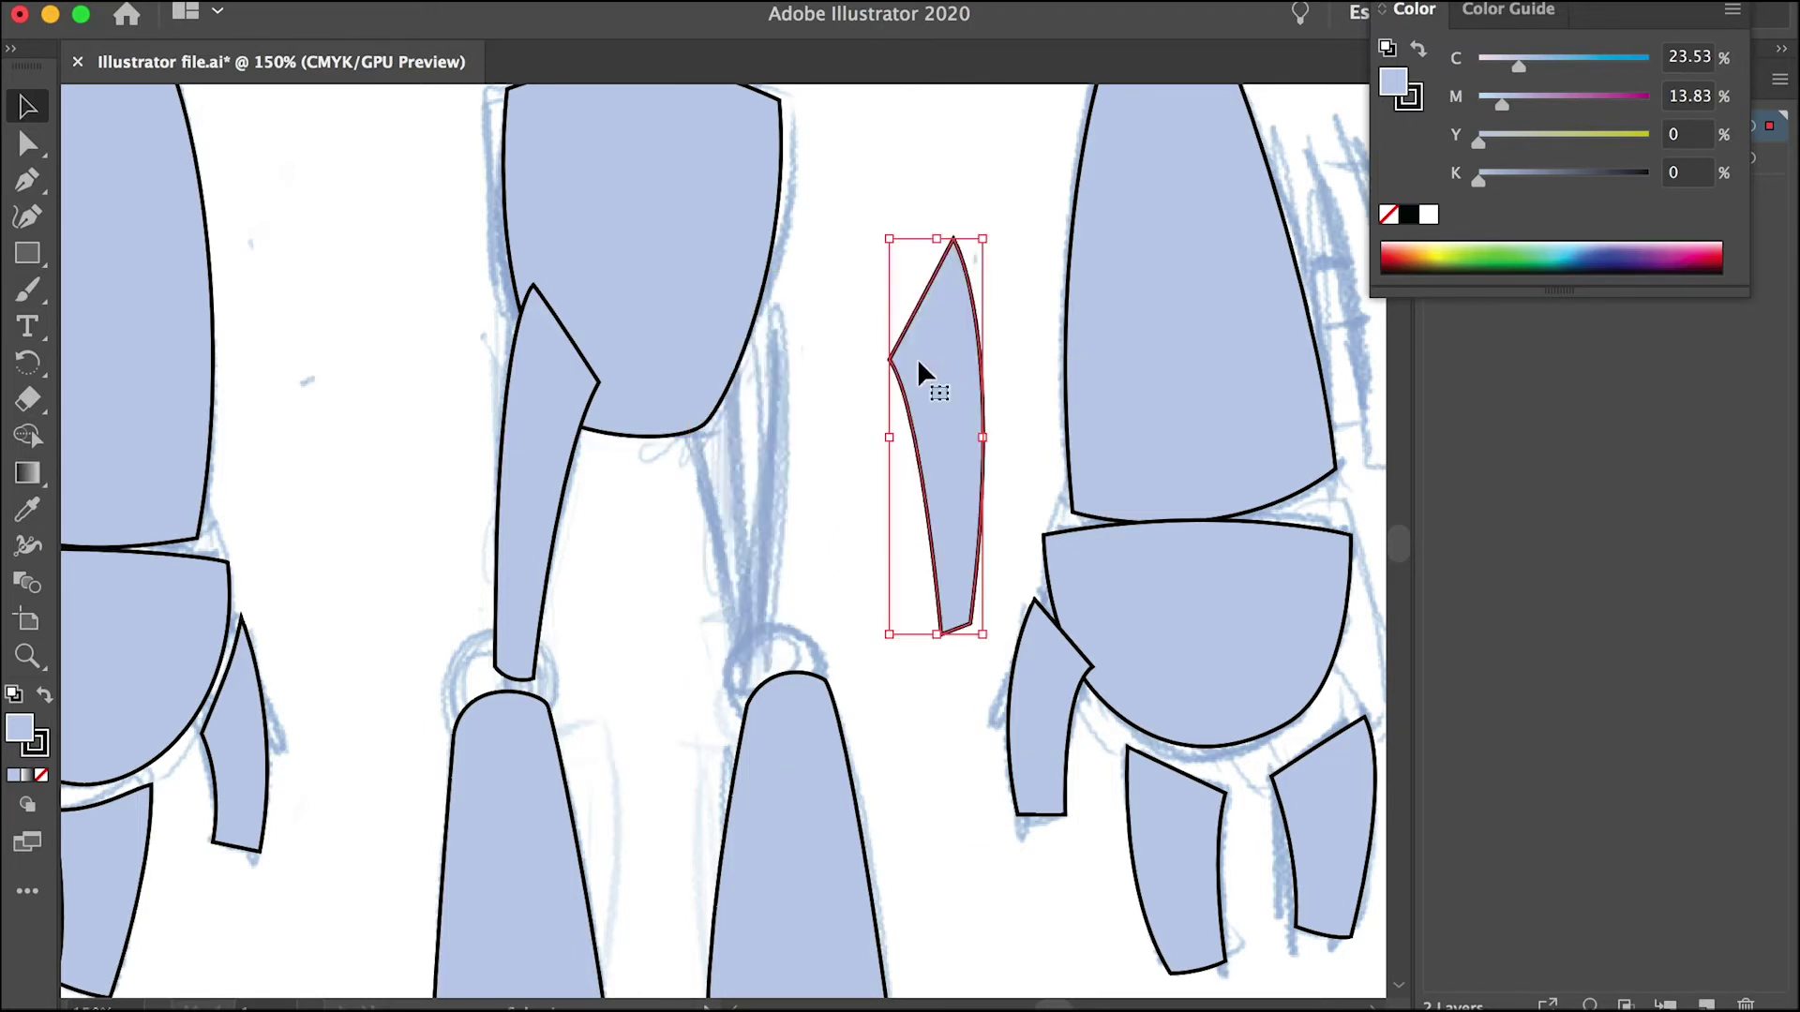
{"action": "key", "text": "super+z"}
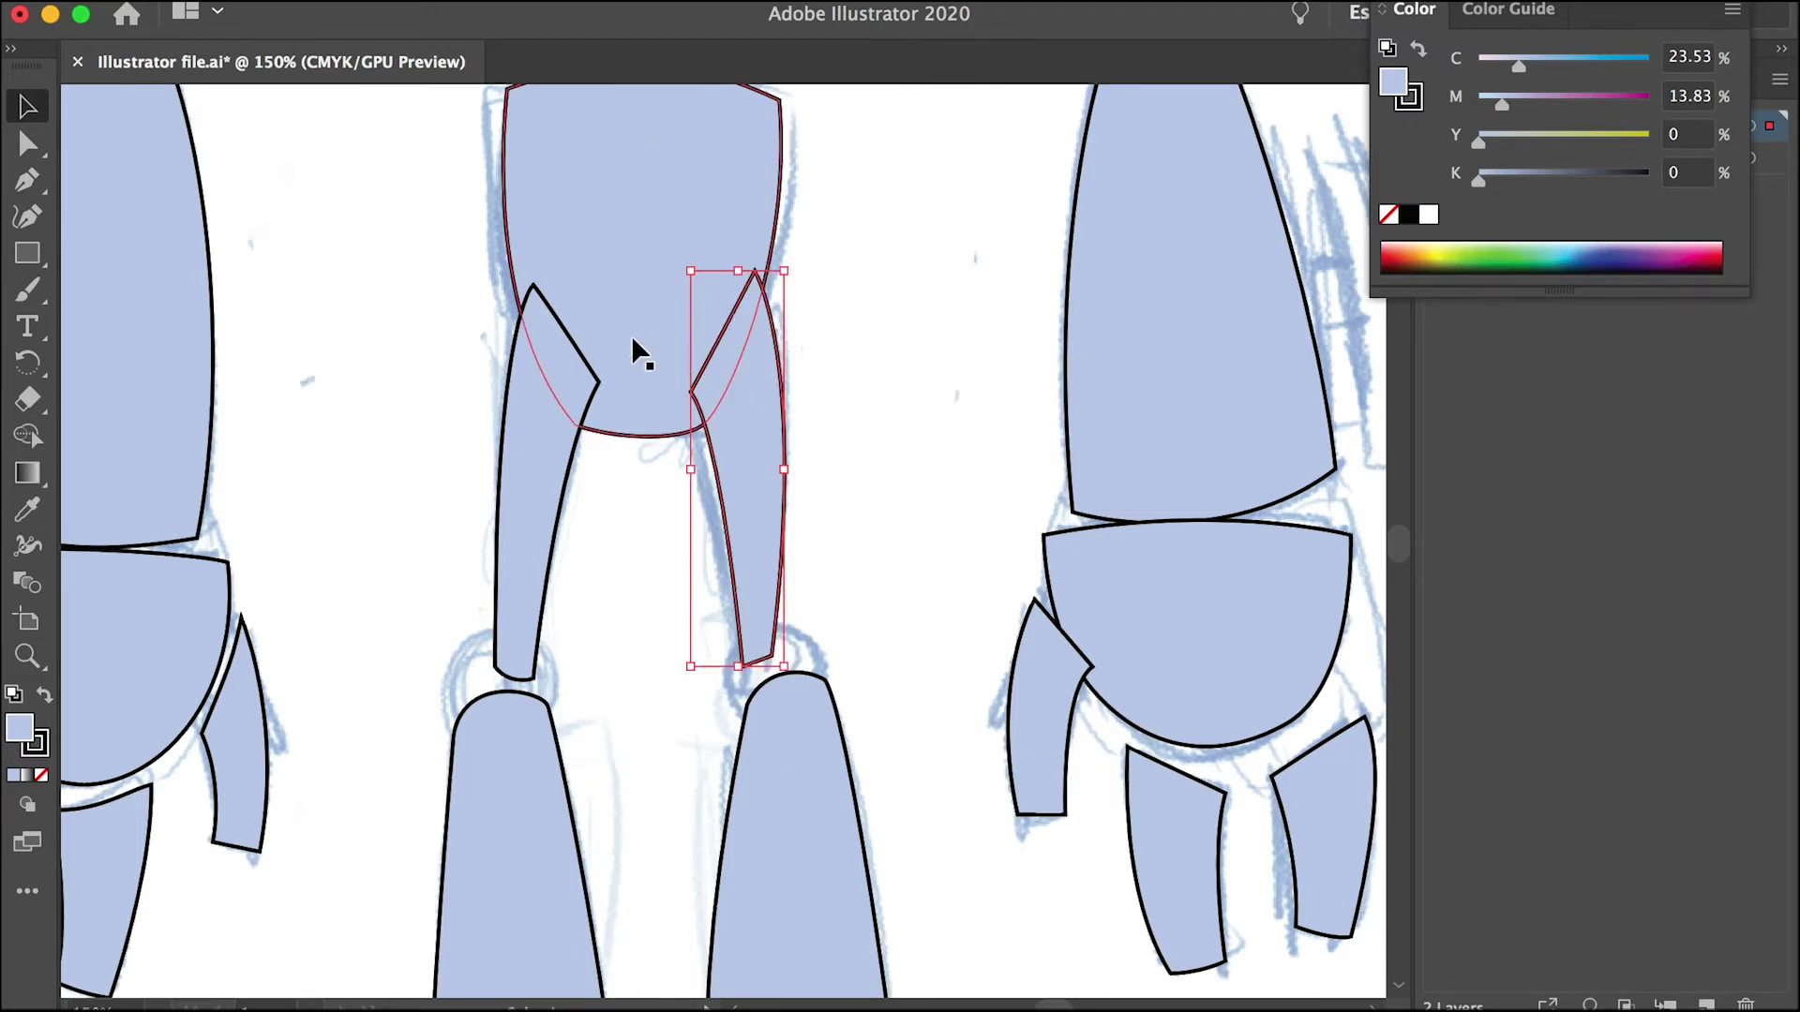
{"action": "left_click", "coordinate": [810, 527]}
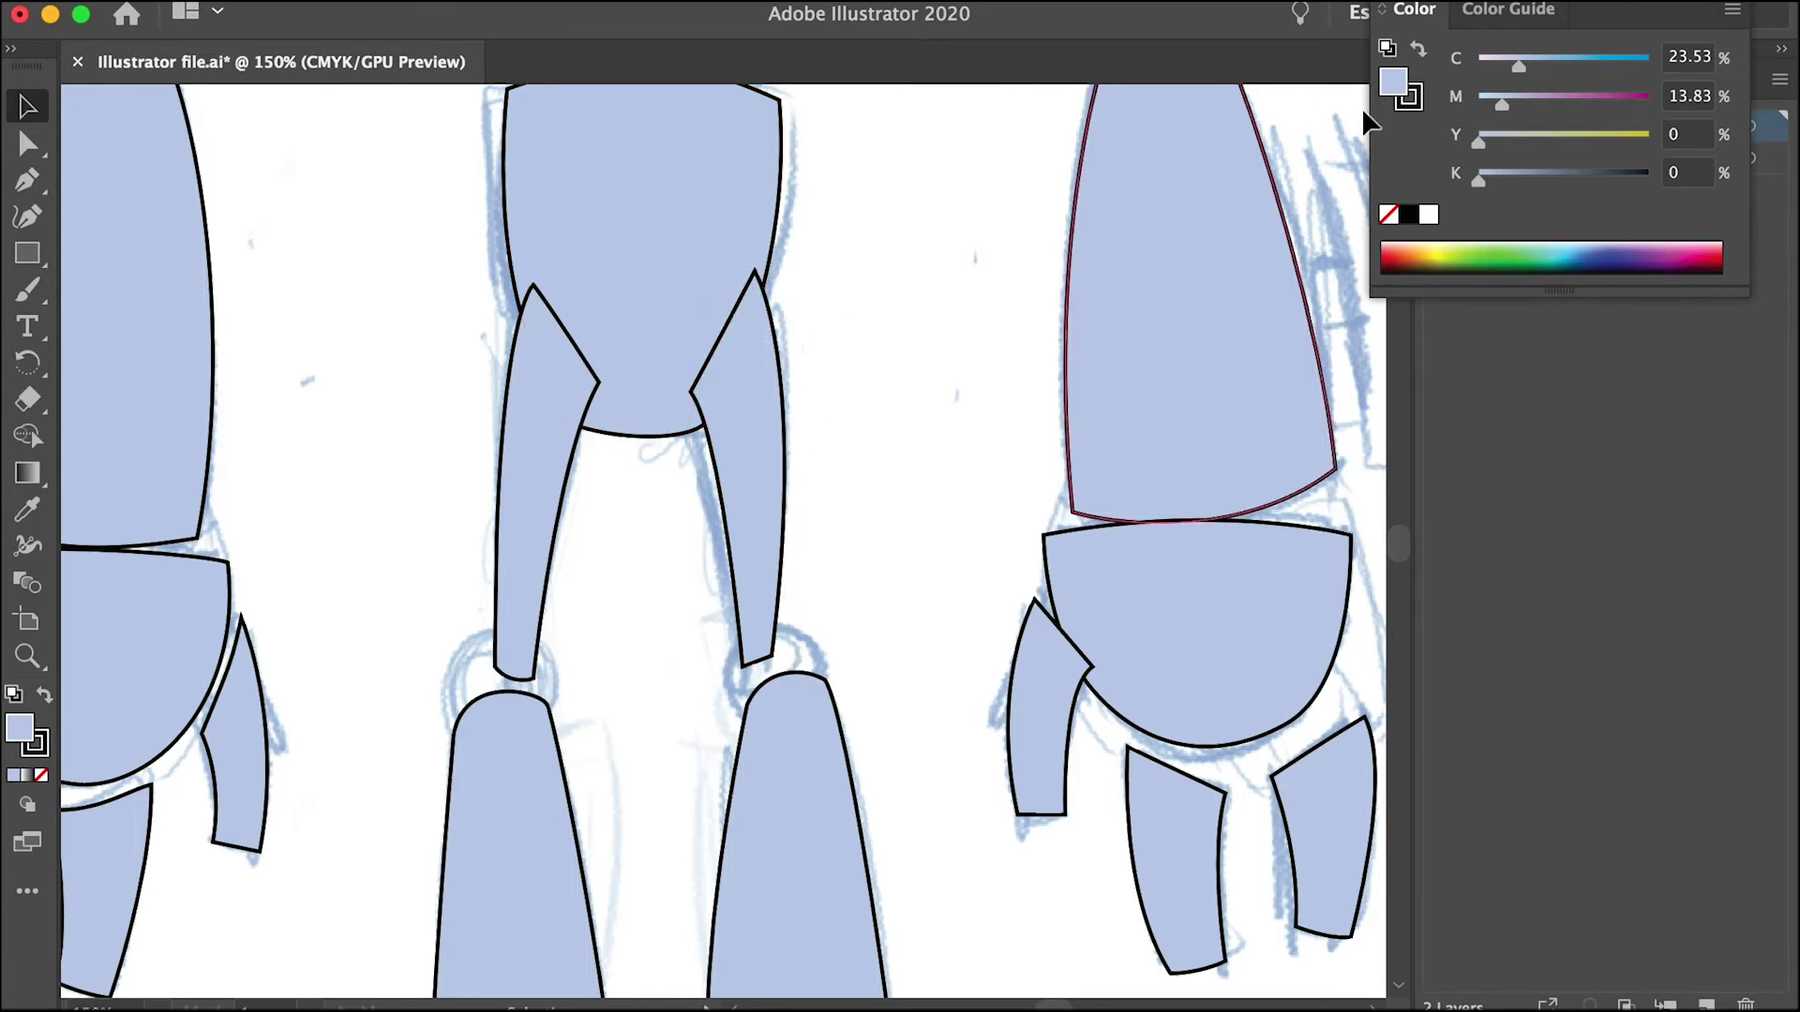
Step: Close the floating Color panel covering the layer list, and toggle the pen tool layer's visibility off and back on
{"action": "left_click_drag", "start_coordinate": [1520, 2], "coordinate": [1799, 246]}
{"action": "left_click", "coordinate": [1724, 226]}
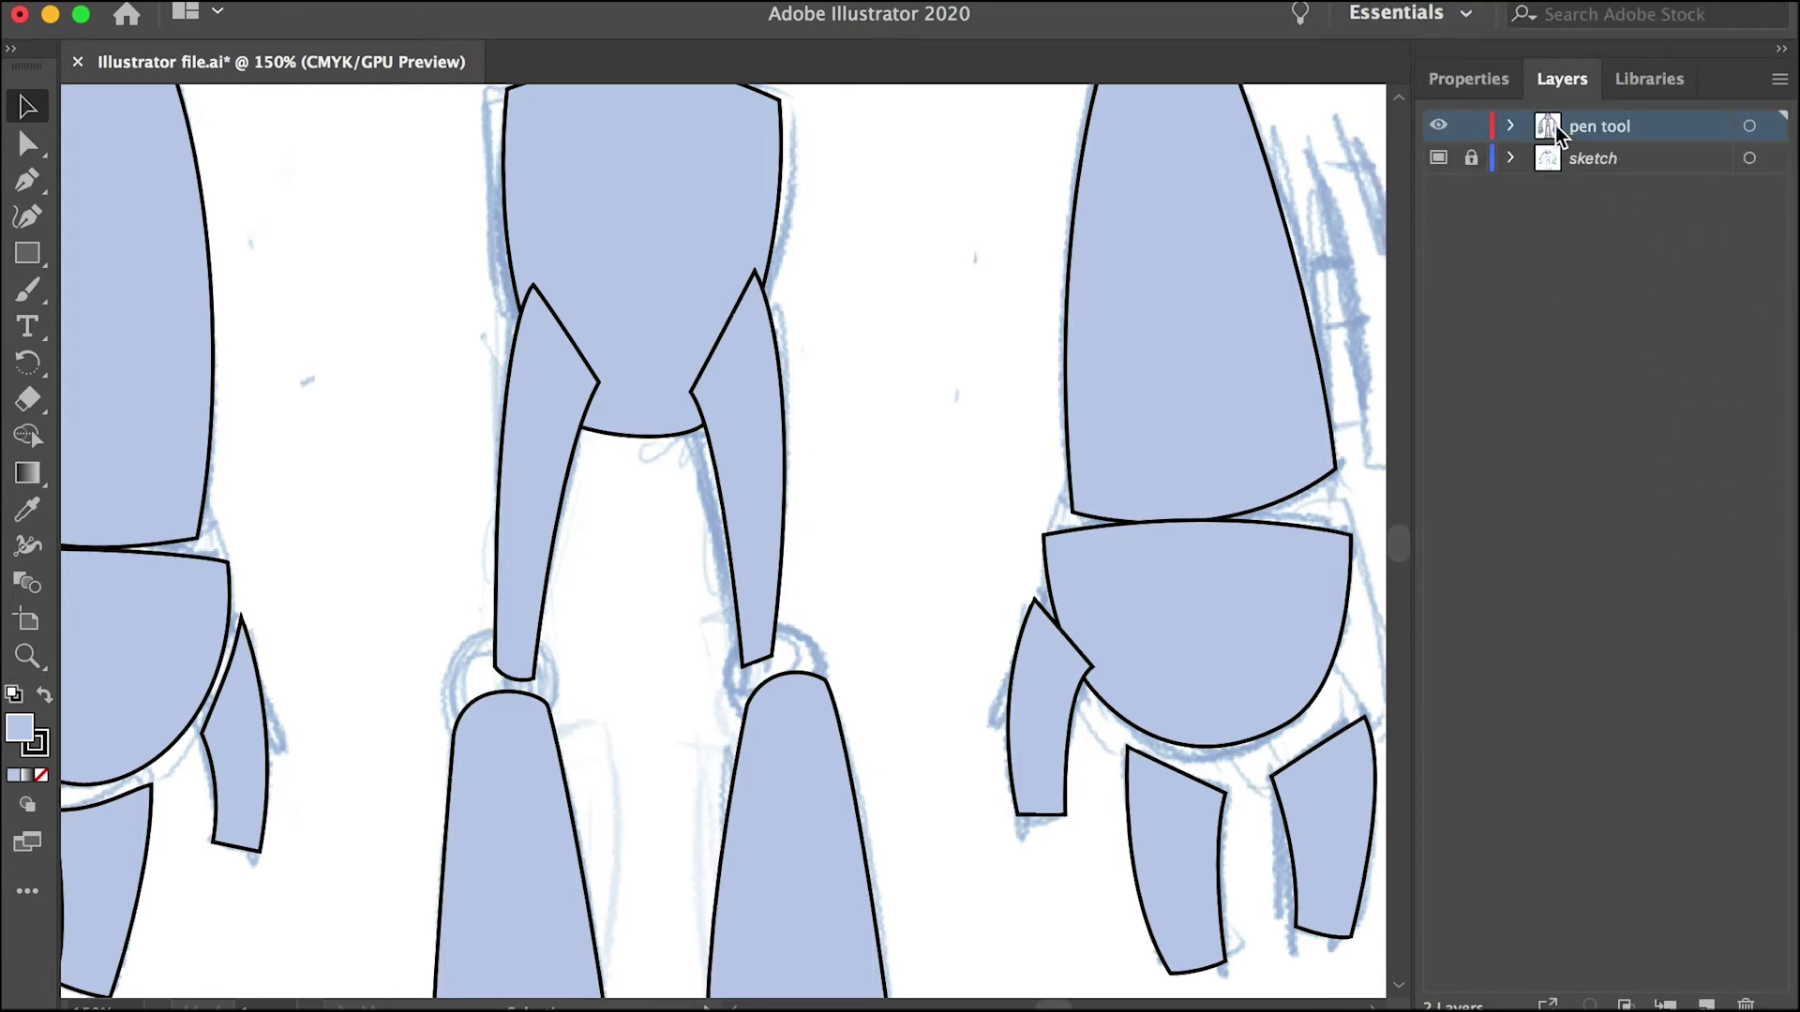
{"action": "left_click", "coordinate": [1439, 125]}
{"action": "left_click", "coordinate": [1439, 126]}
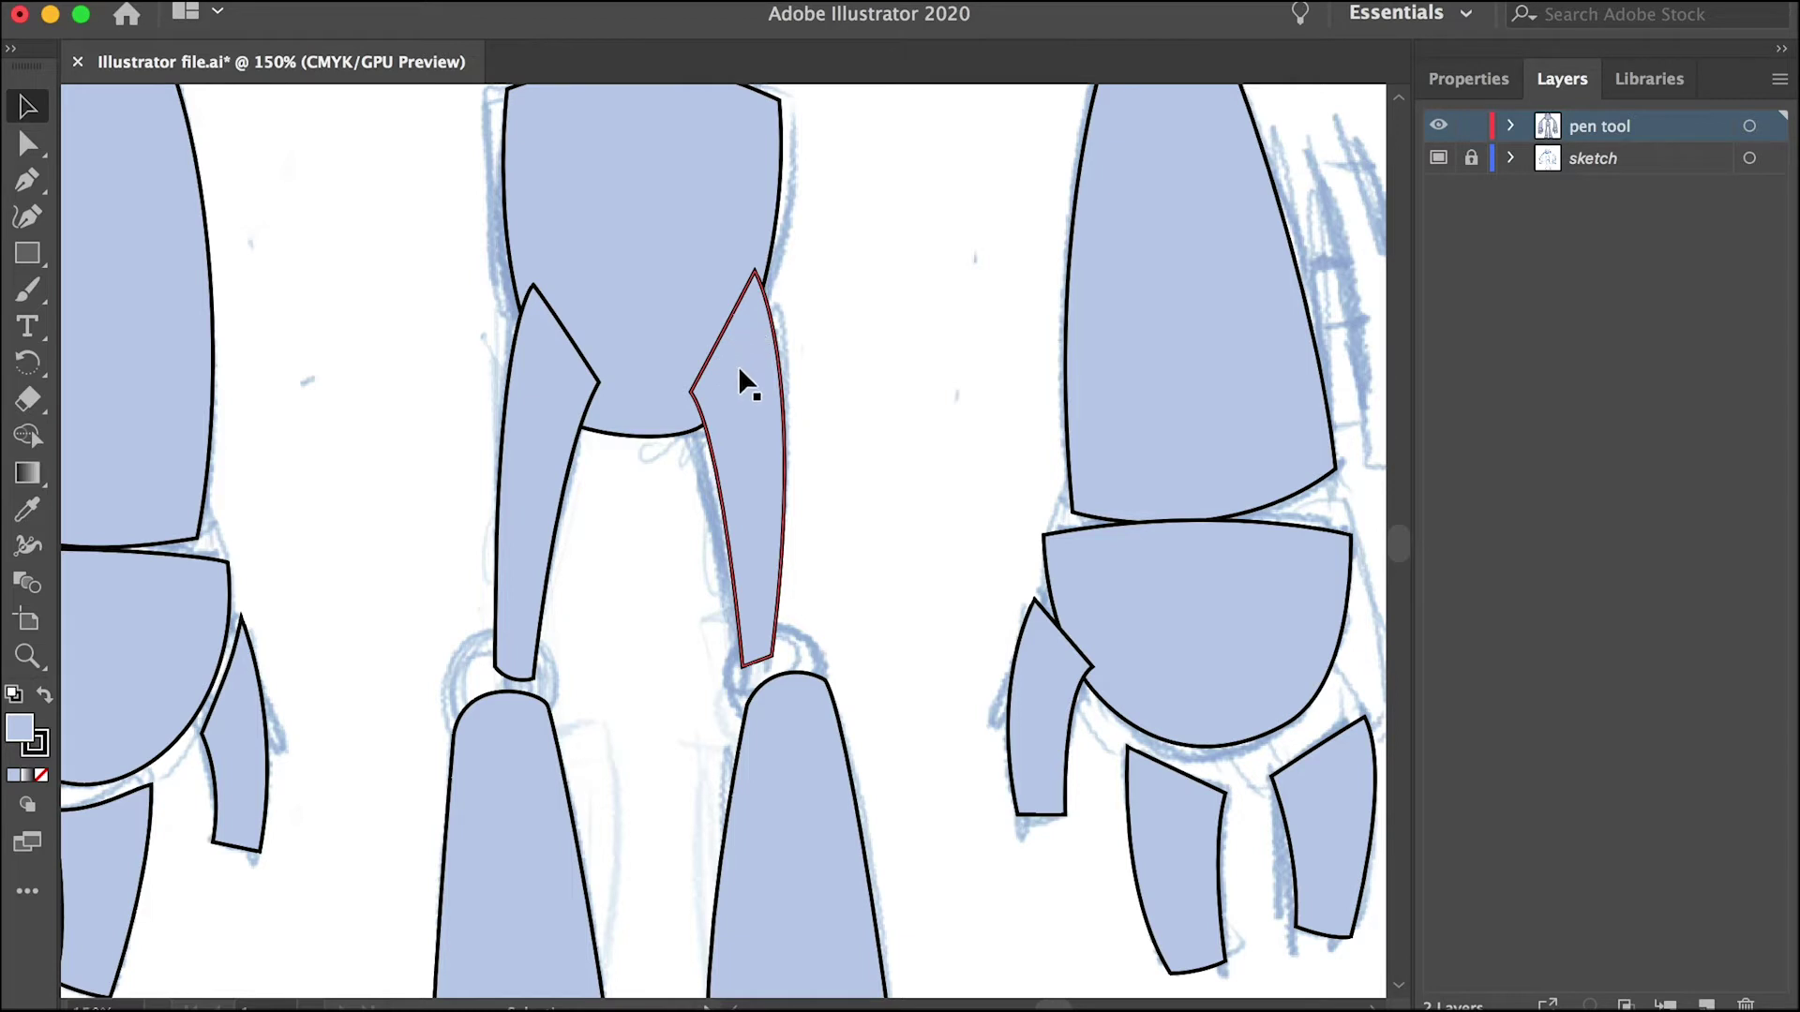
Step: Send the right thigh and the left thigh to the back so that the torso overlaps both of them
{"action": "left_click", "coordinate": [747, 439]}
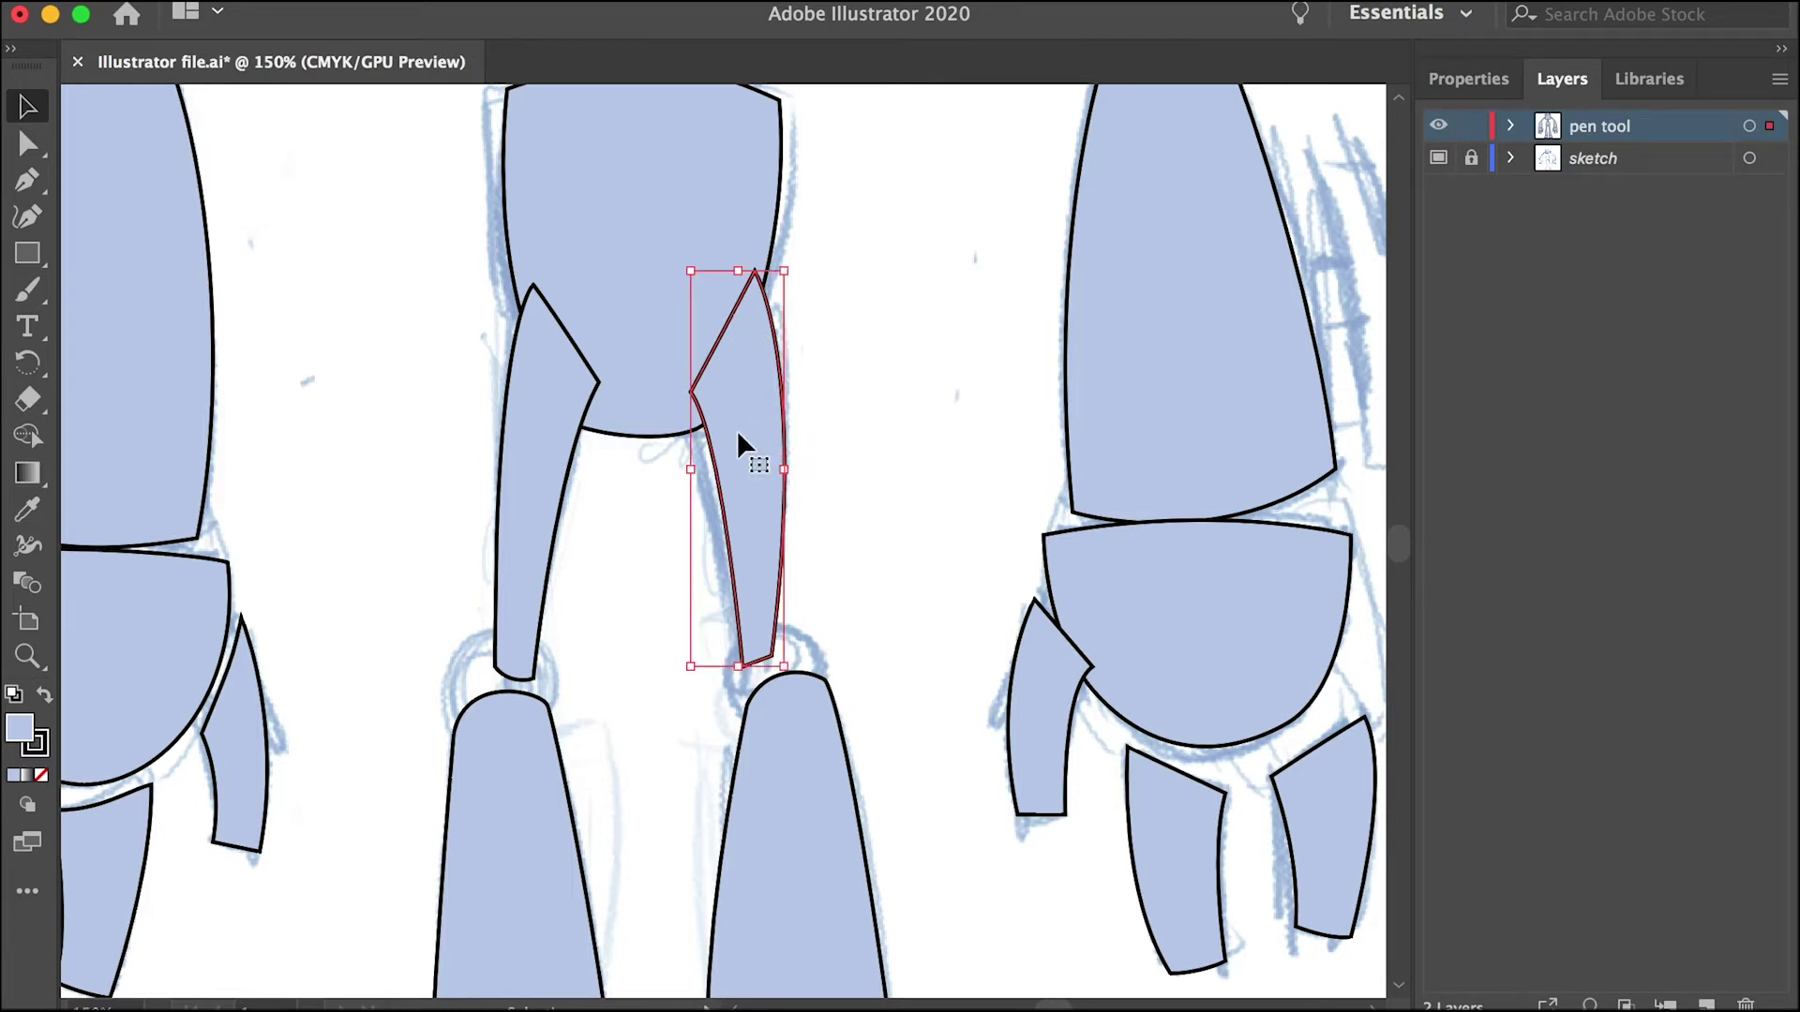
{"action": "left_click_drag", "start_coordinate": [741, 433], "coordinate": [1030, 413]}
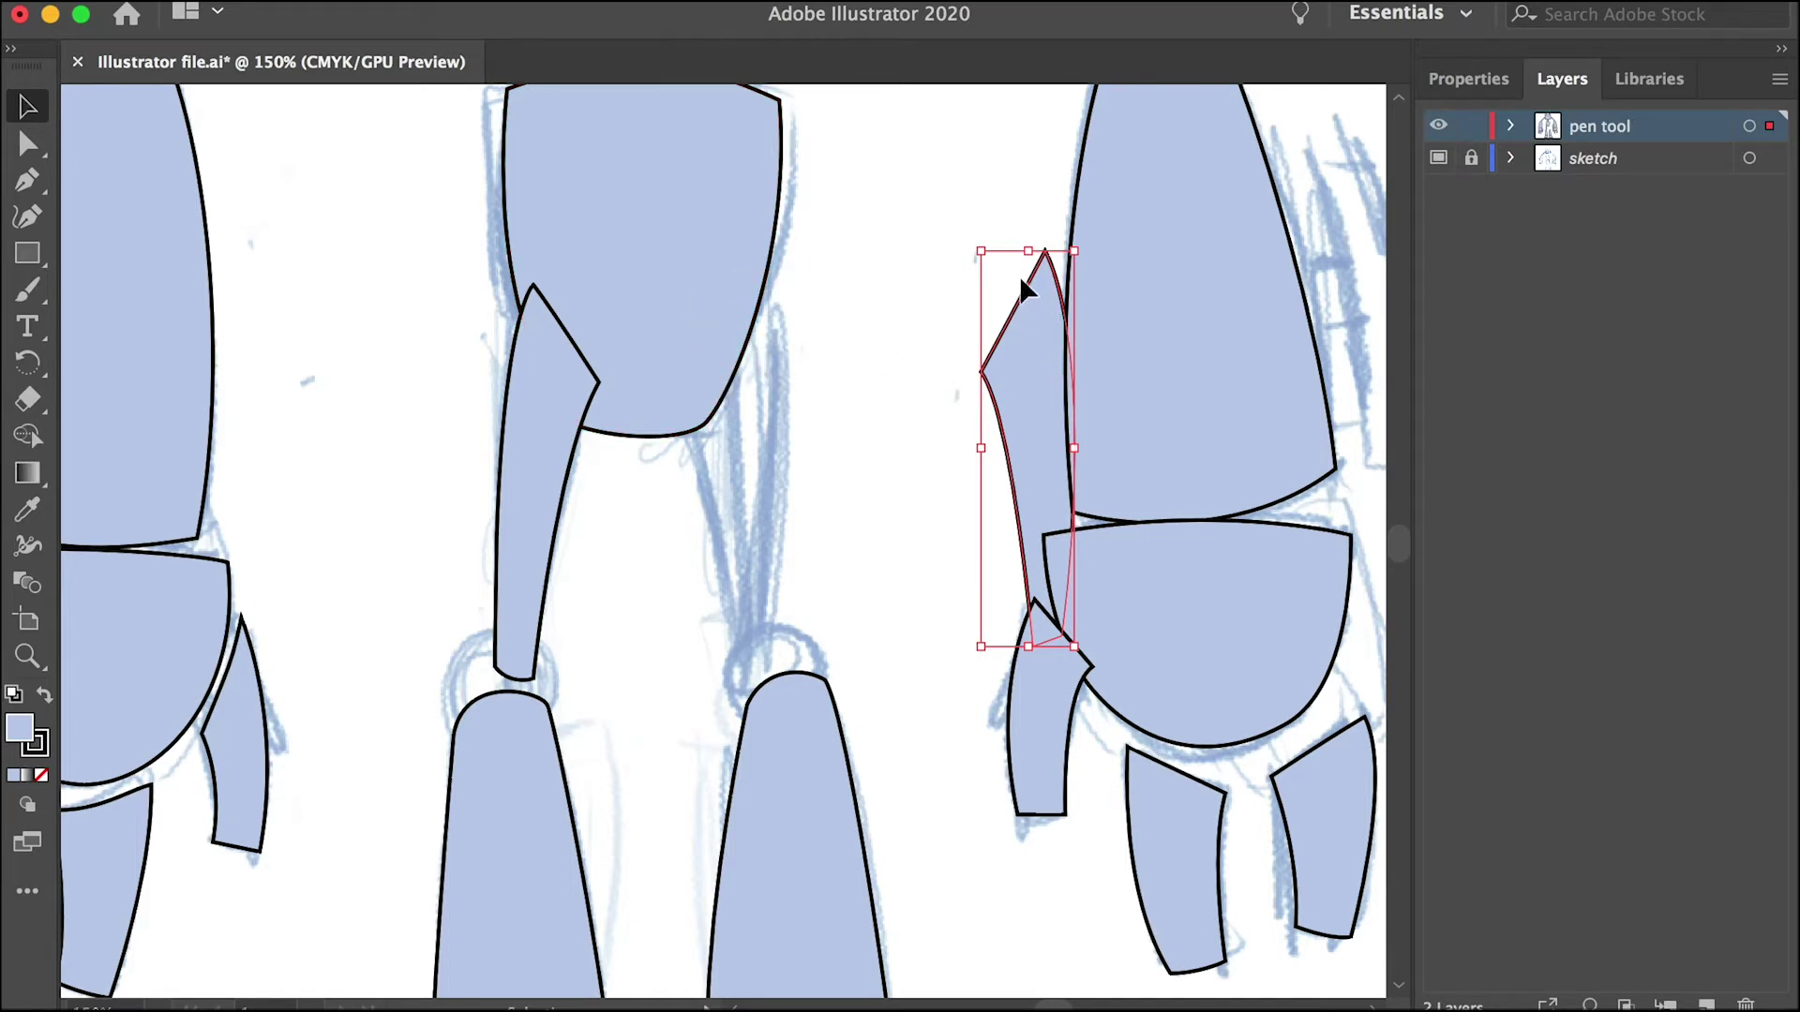
{"action": "key", "text": "cmd+z"}
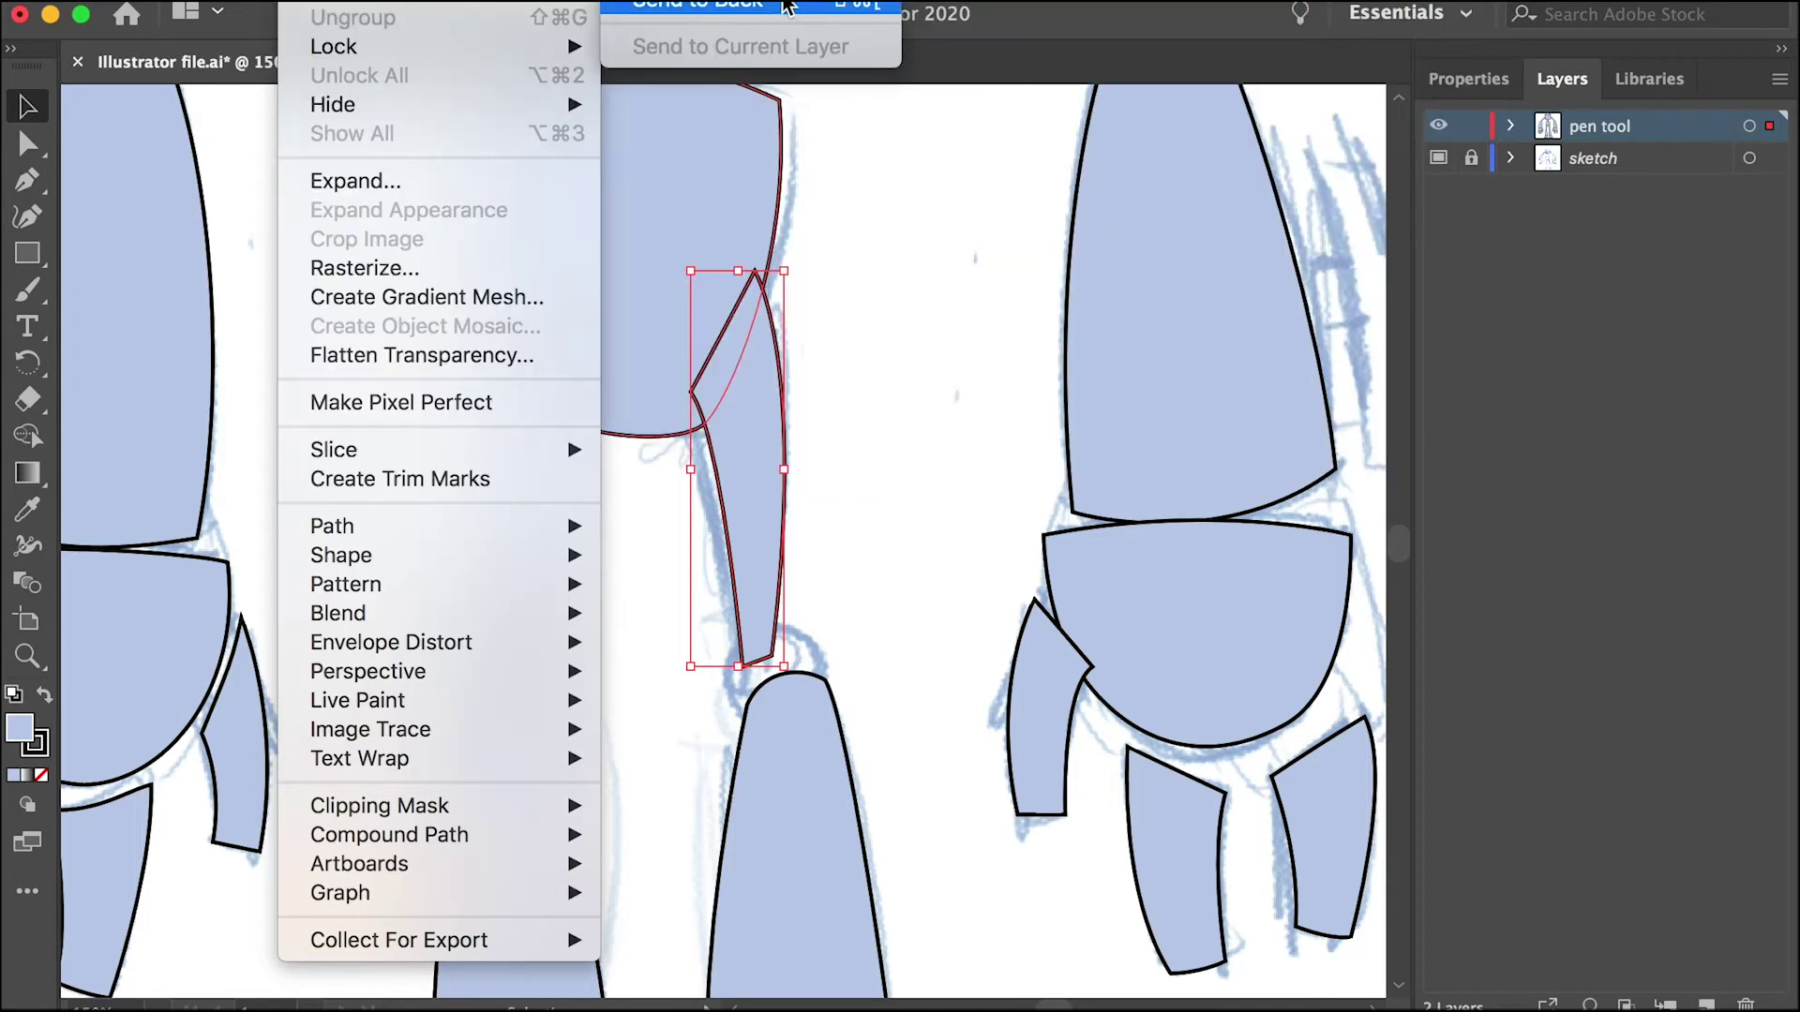
{"action": "left_click", "coordinate": [785, 7]}
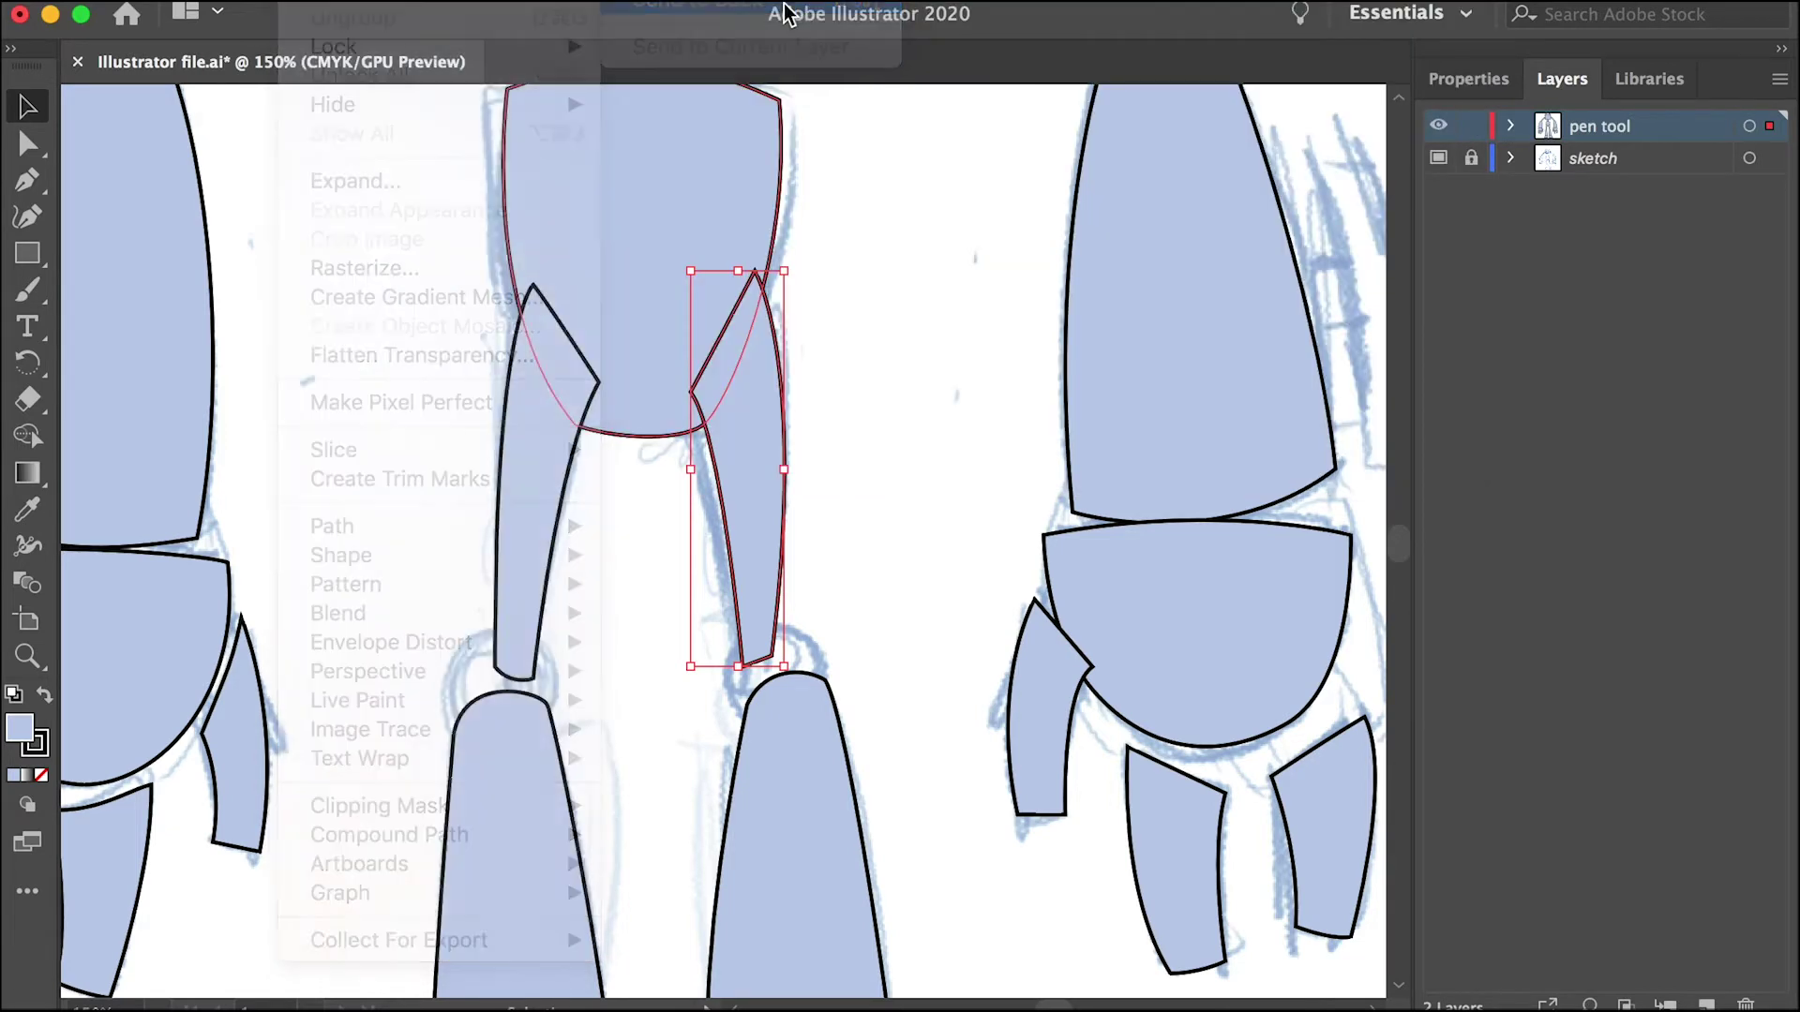
{"action": "left_click", "coordinate": [974, 248]}
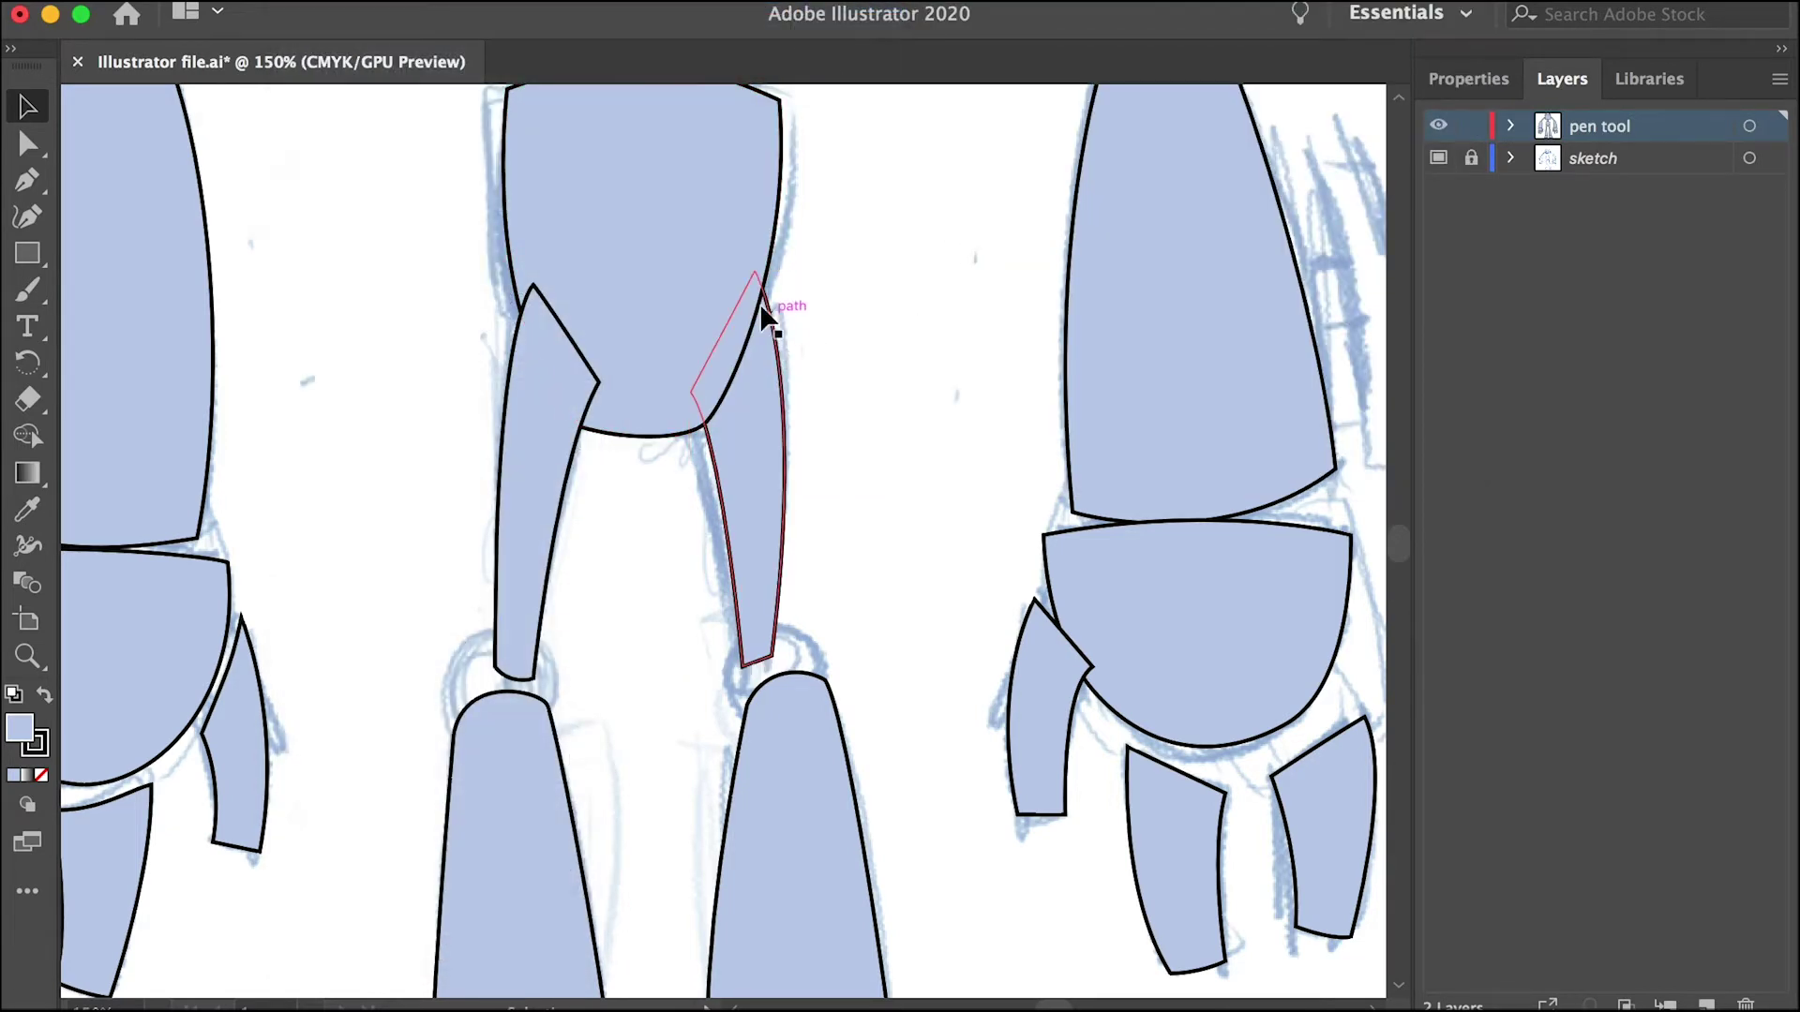
{"action": "left_click", "coordinate": [551, 516]}
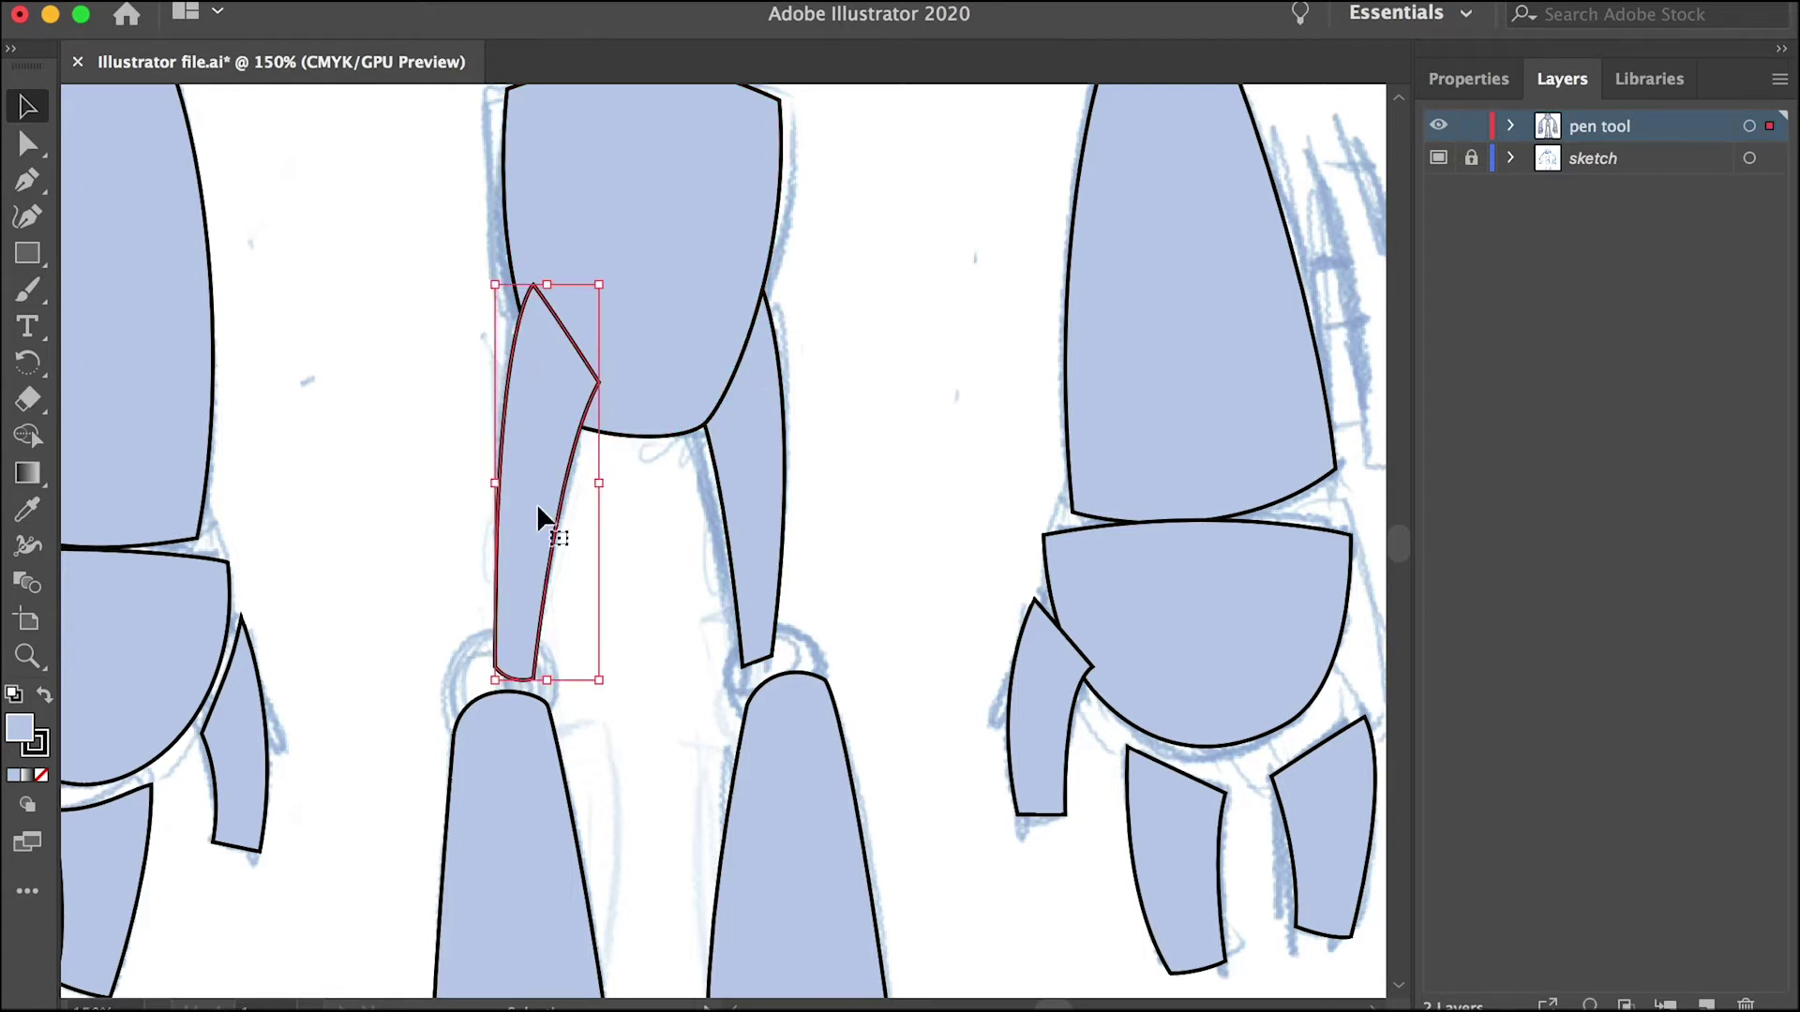
{"action": "left_click", "coordinate": [321, 2]}
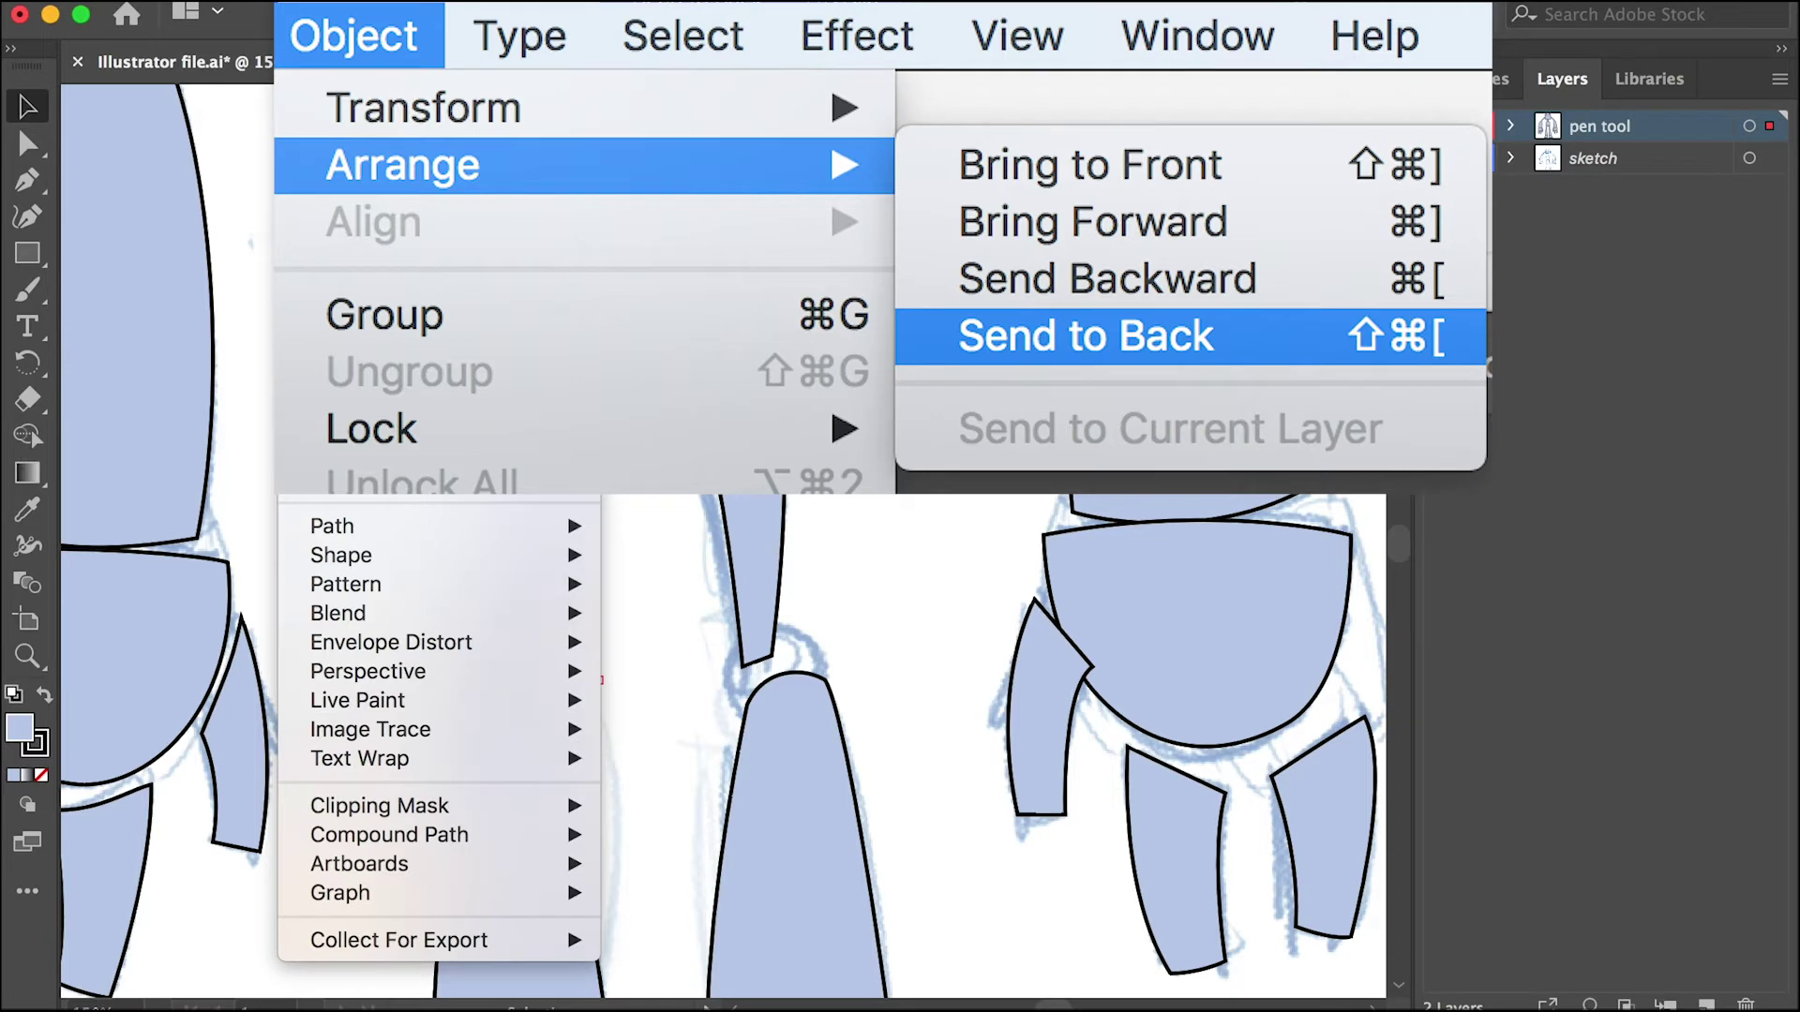
{"action": "left_click", "coordinate": [784, 5]}
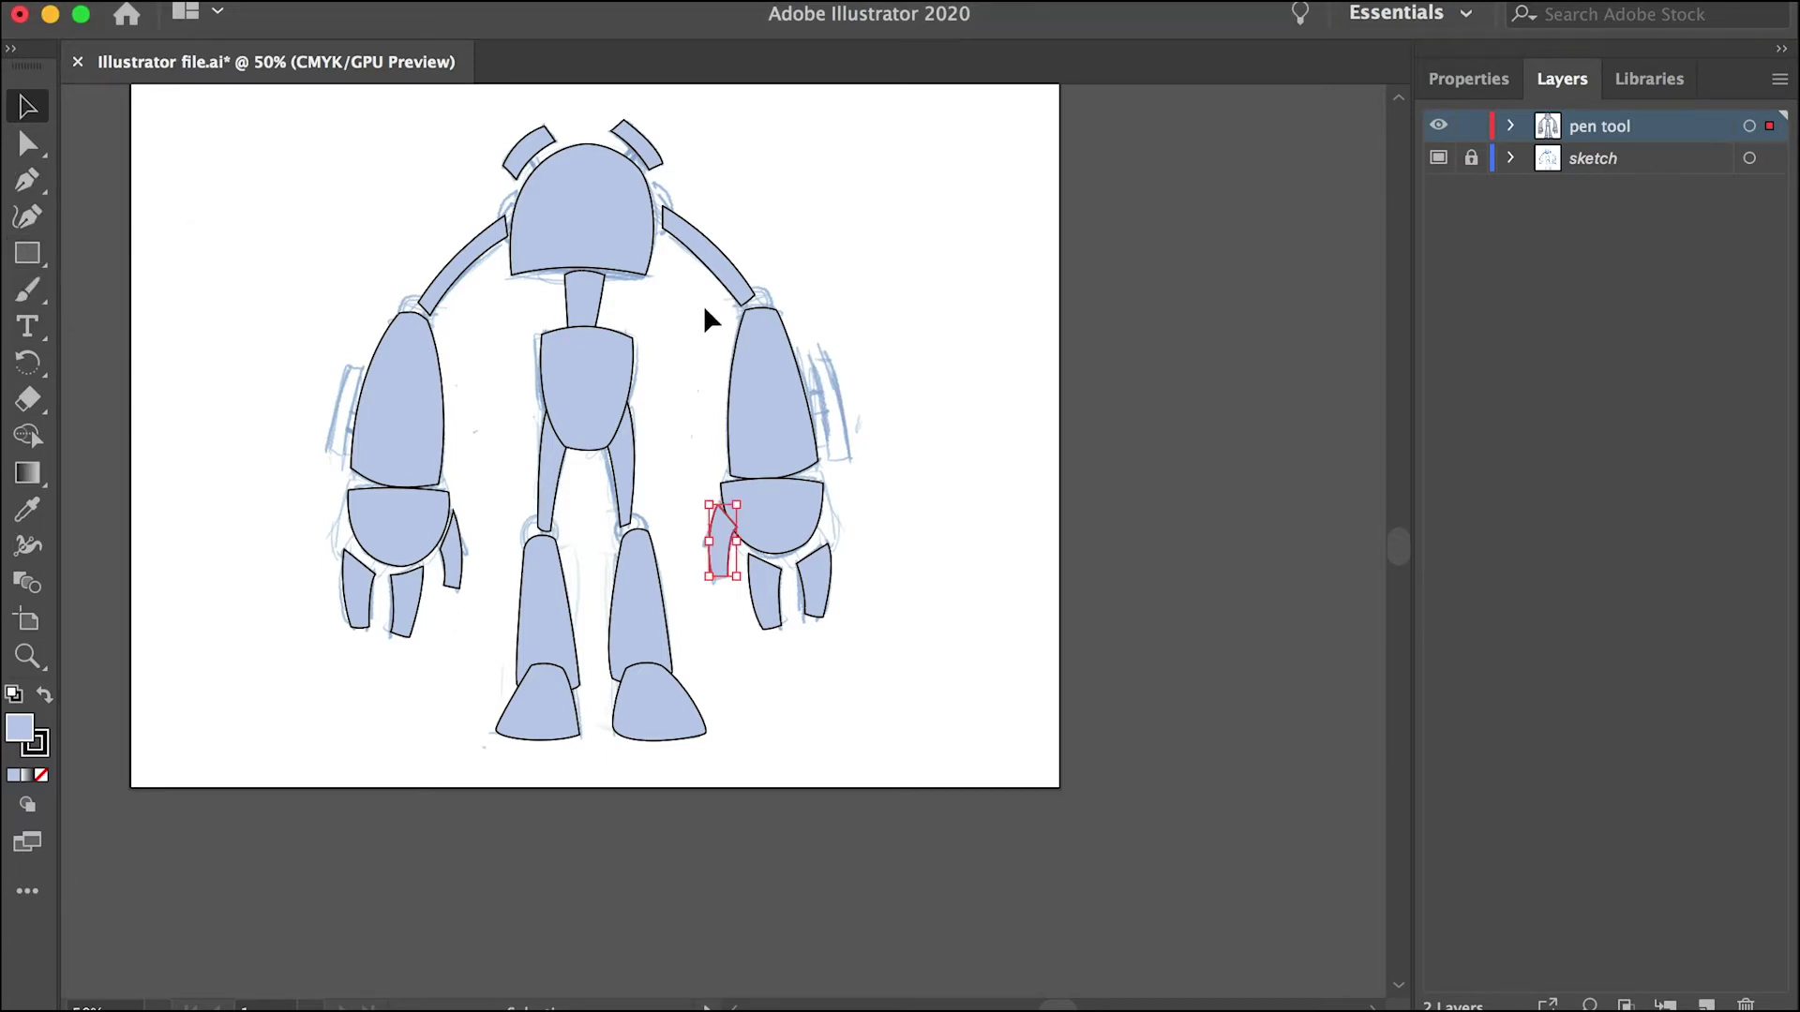
Step: Draw a small circle with the Ellipse tool over the right elbow joint, between the upper arm and forearm
{"action": "left_click", "coordinate": [25, 259]}
{"action": "left_click", "coordinate": [26, 263]}
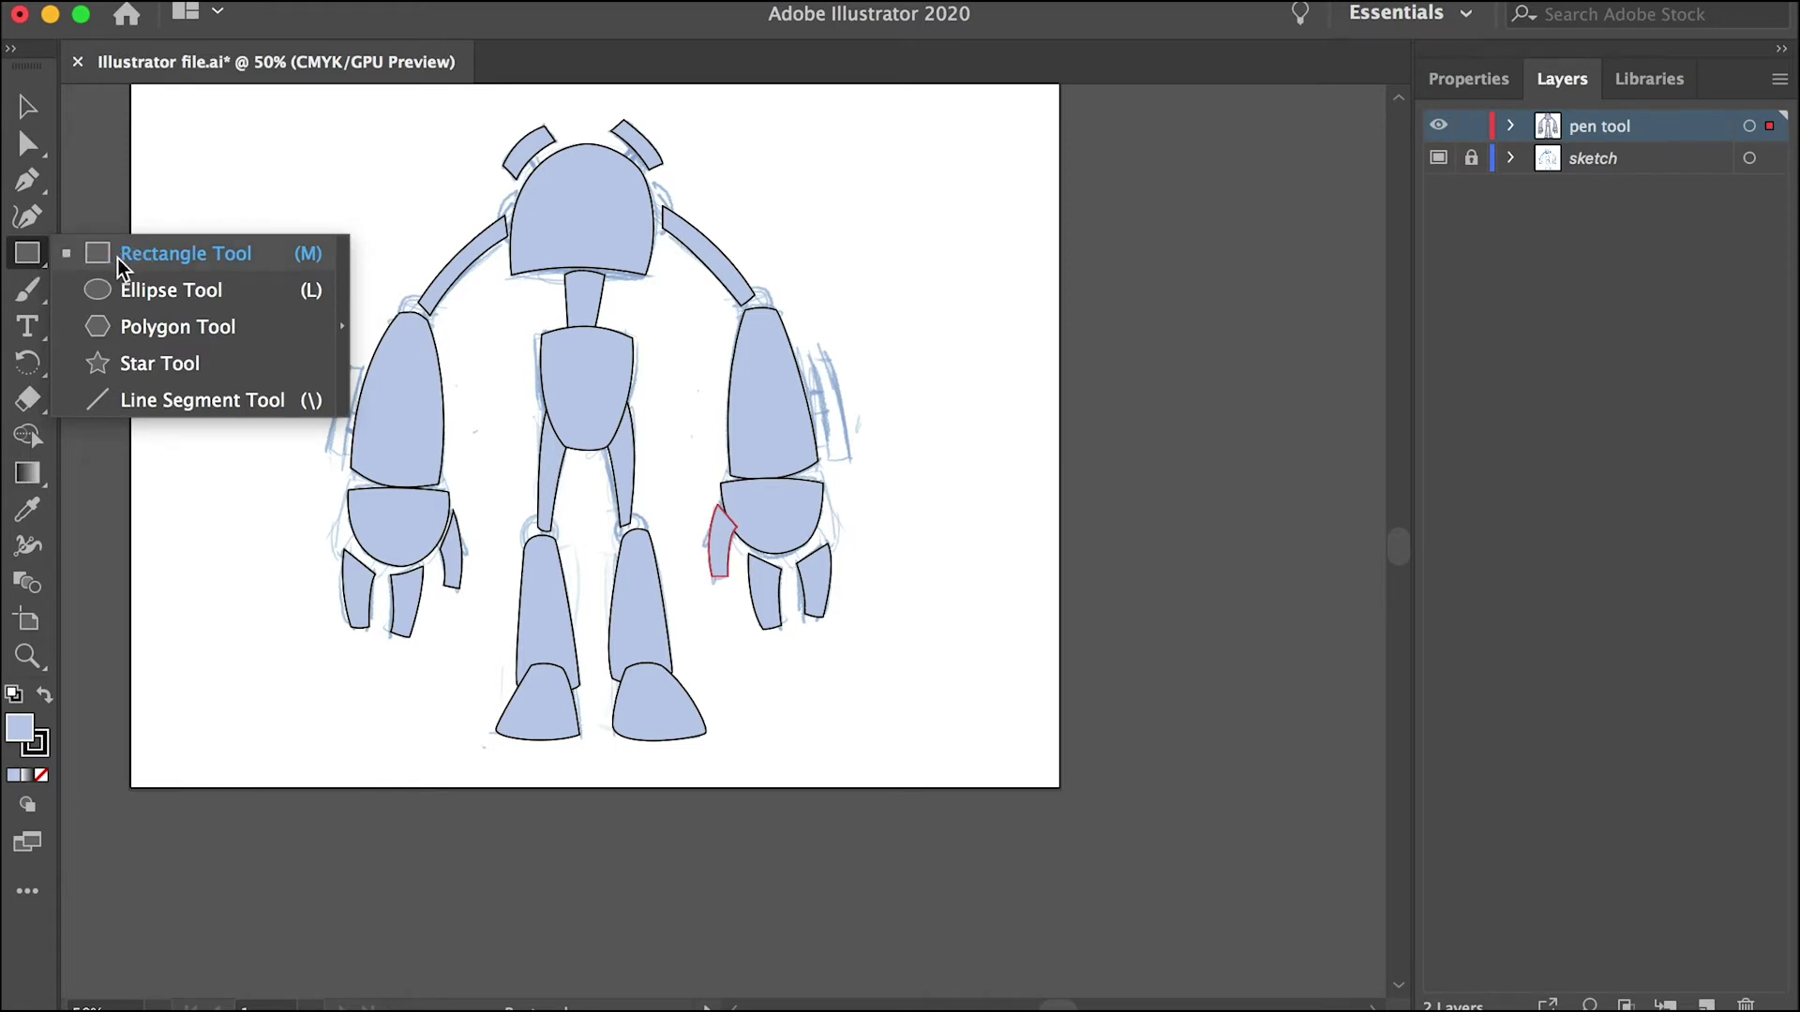
{"action": "left_click", "coordinate": [148, 297]}
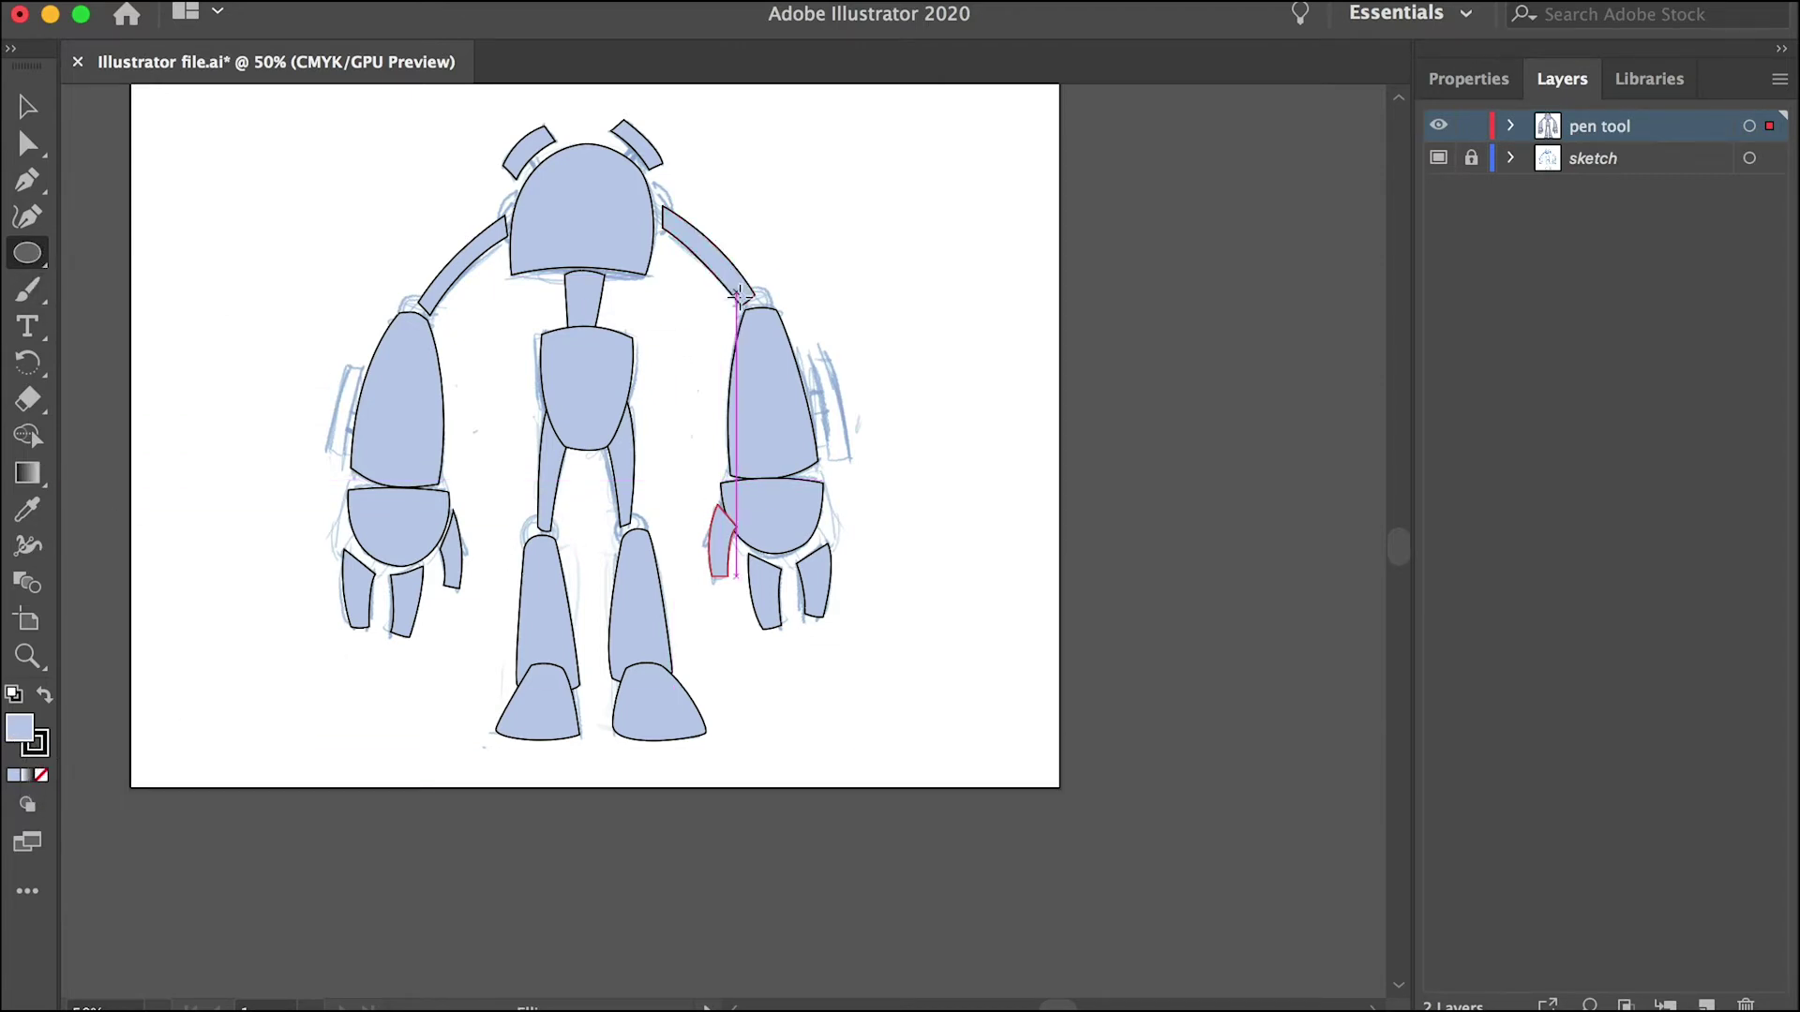
{"action": "left_click_drag", "start_coordinate": [738, 280], "coordinate": [781, 325]}
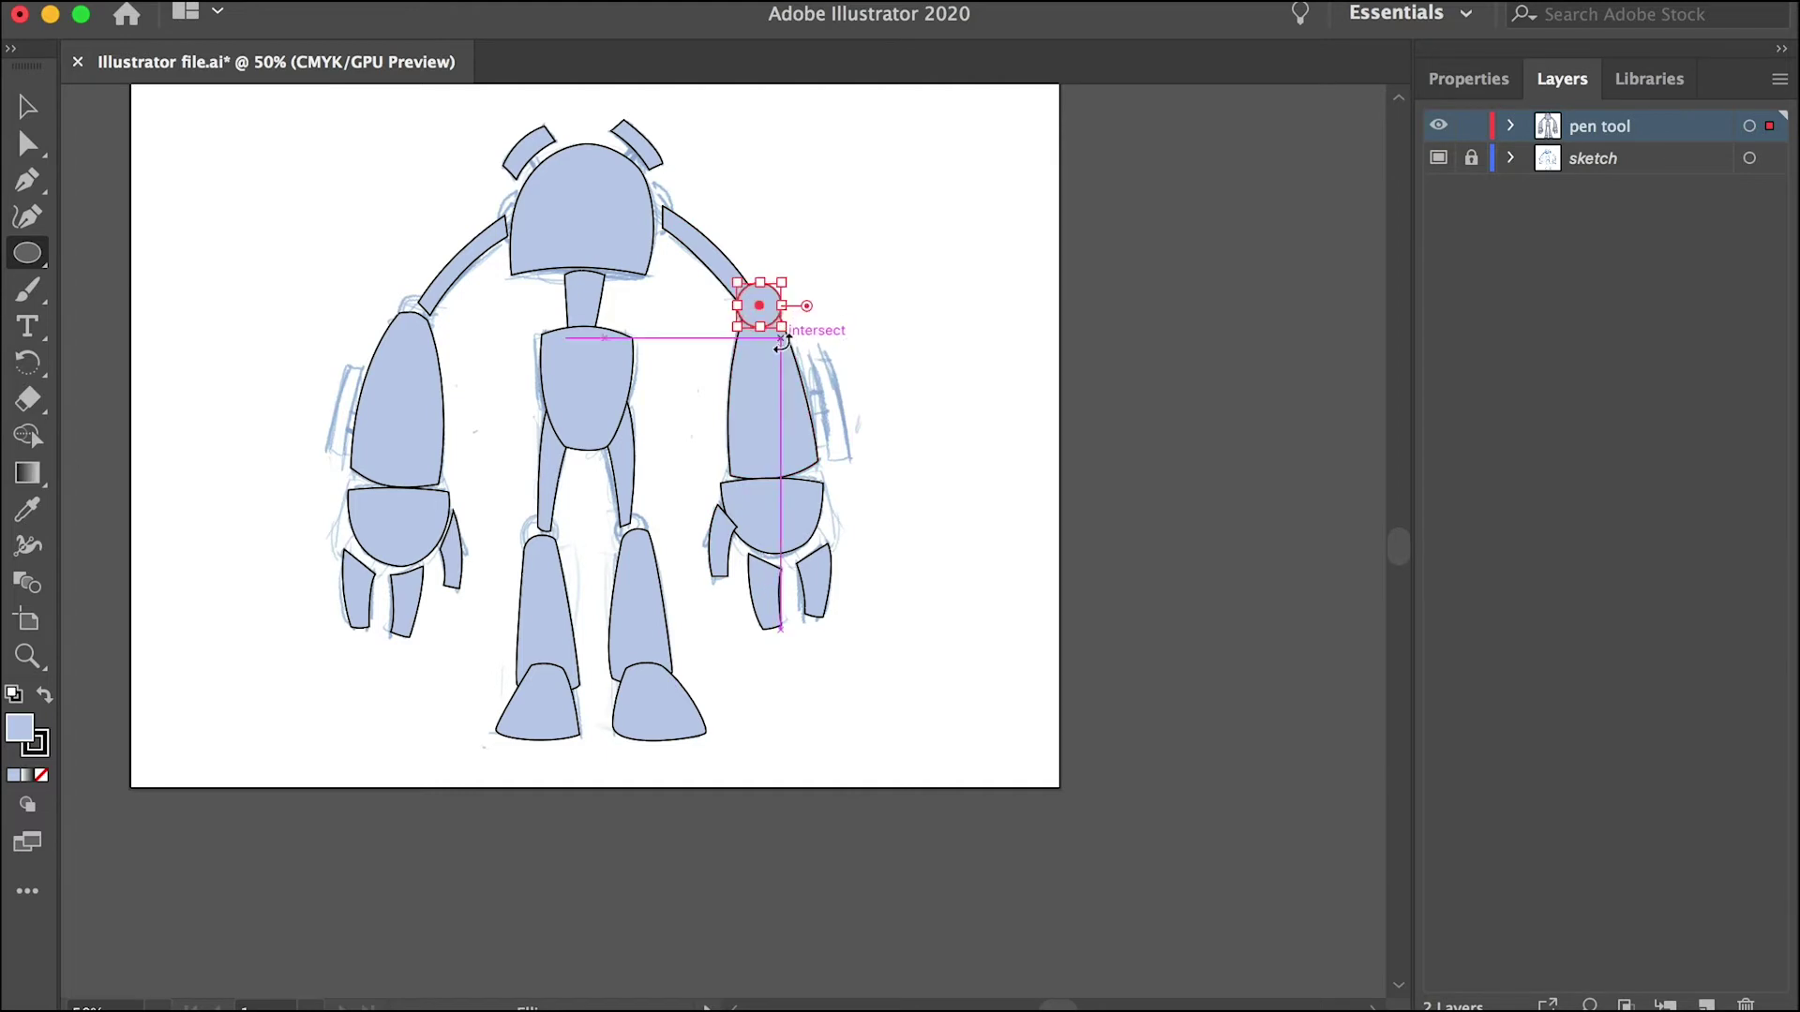
Step: Nudge the circle into place over the right elbow and copy it onto the left elbow joint
{"action": "key", "text": "super+1"}
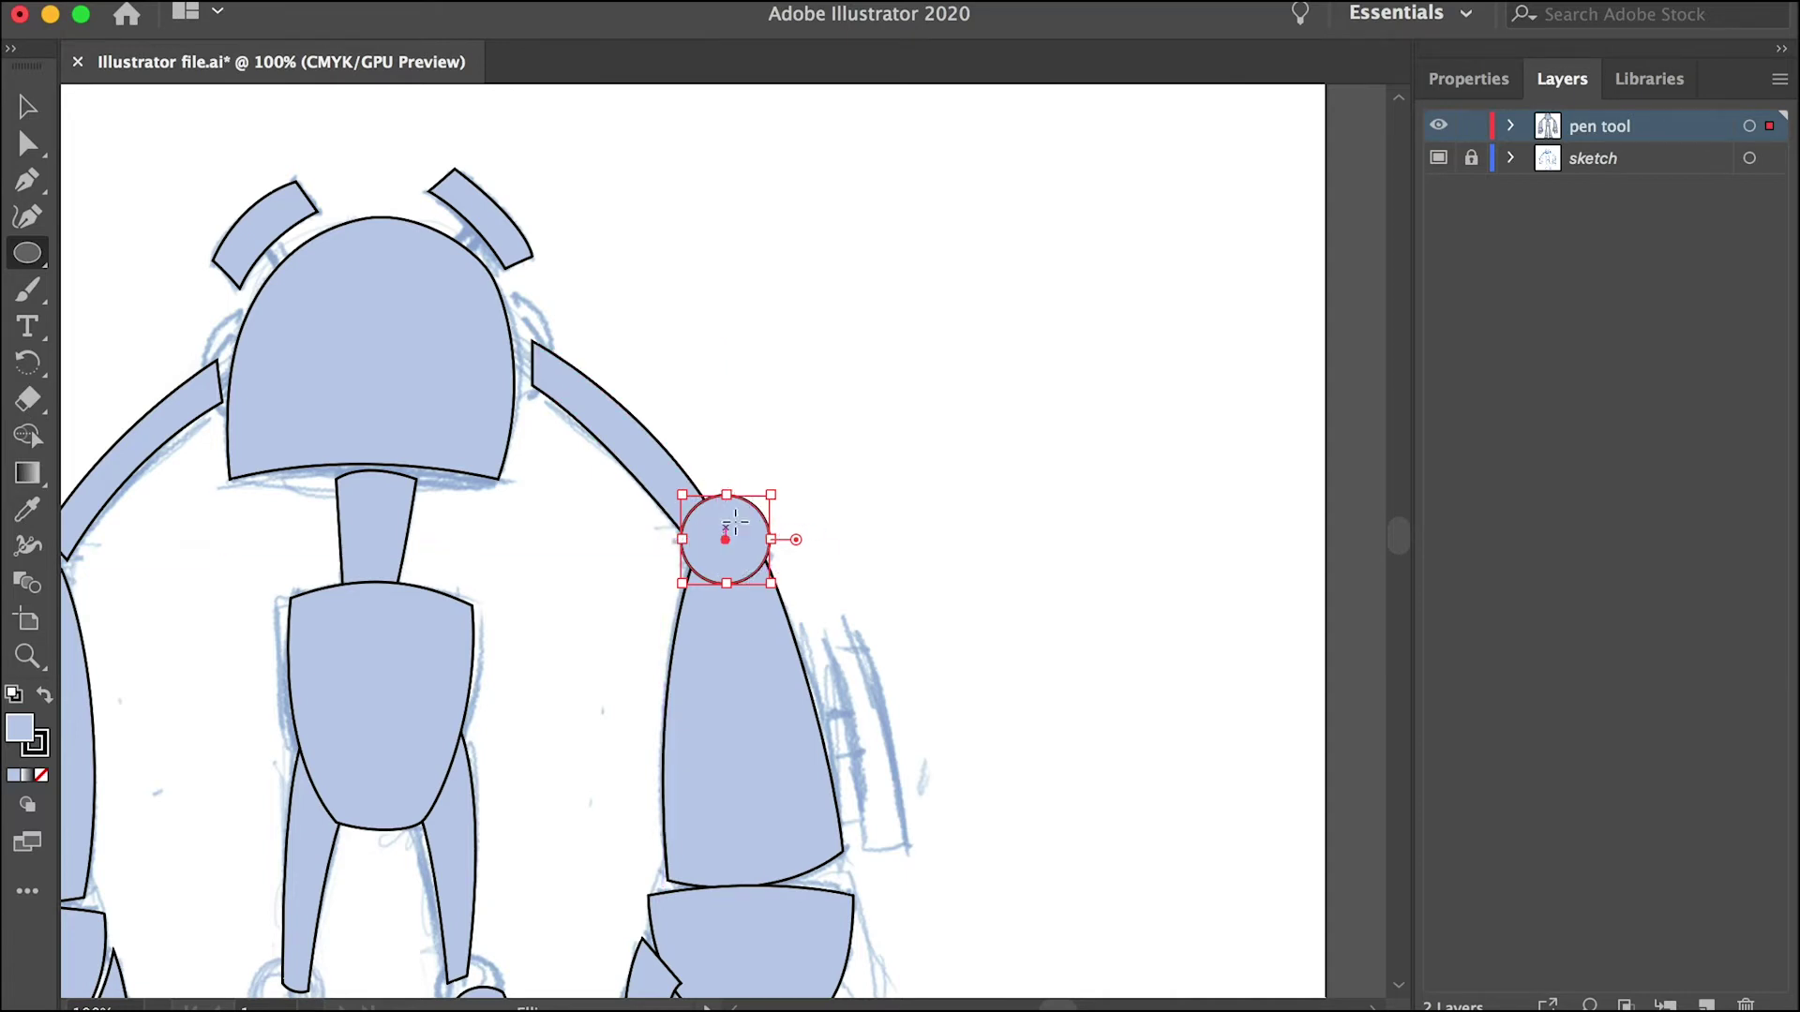
{"action": "key", "text": "v"}
{"action": "left_click_drag", "start_coordinate": [732, 520], "coordinate": [724, 526]}
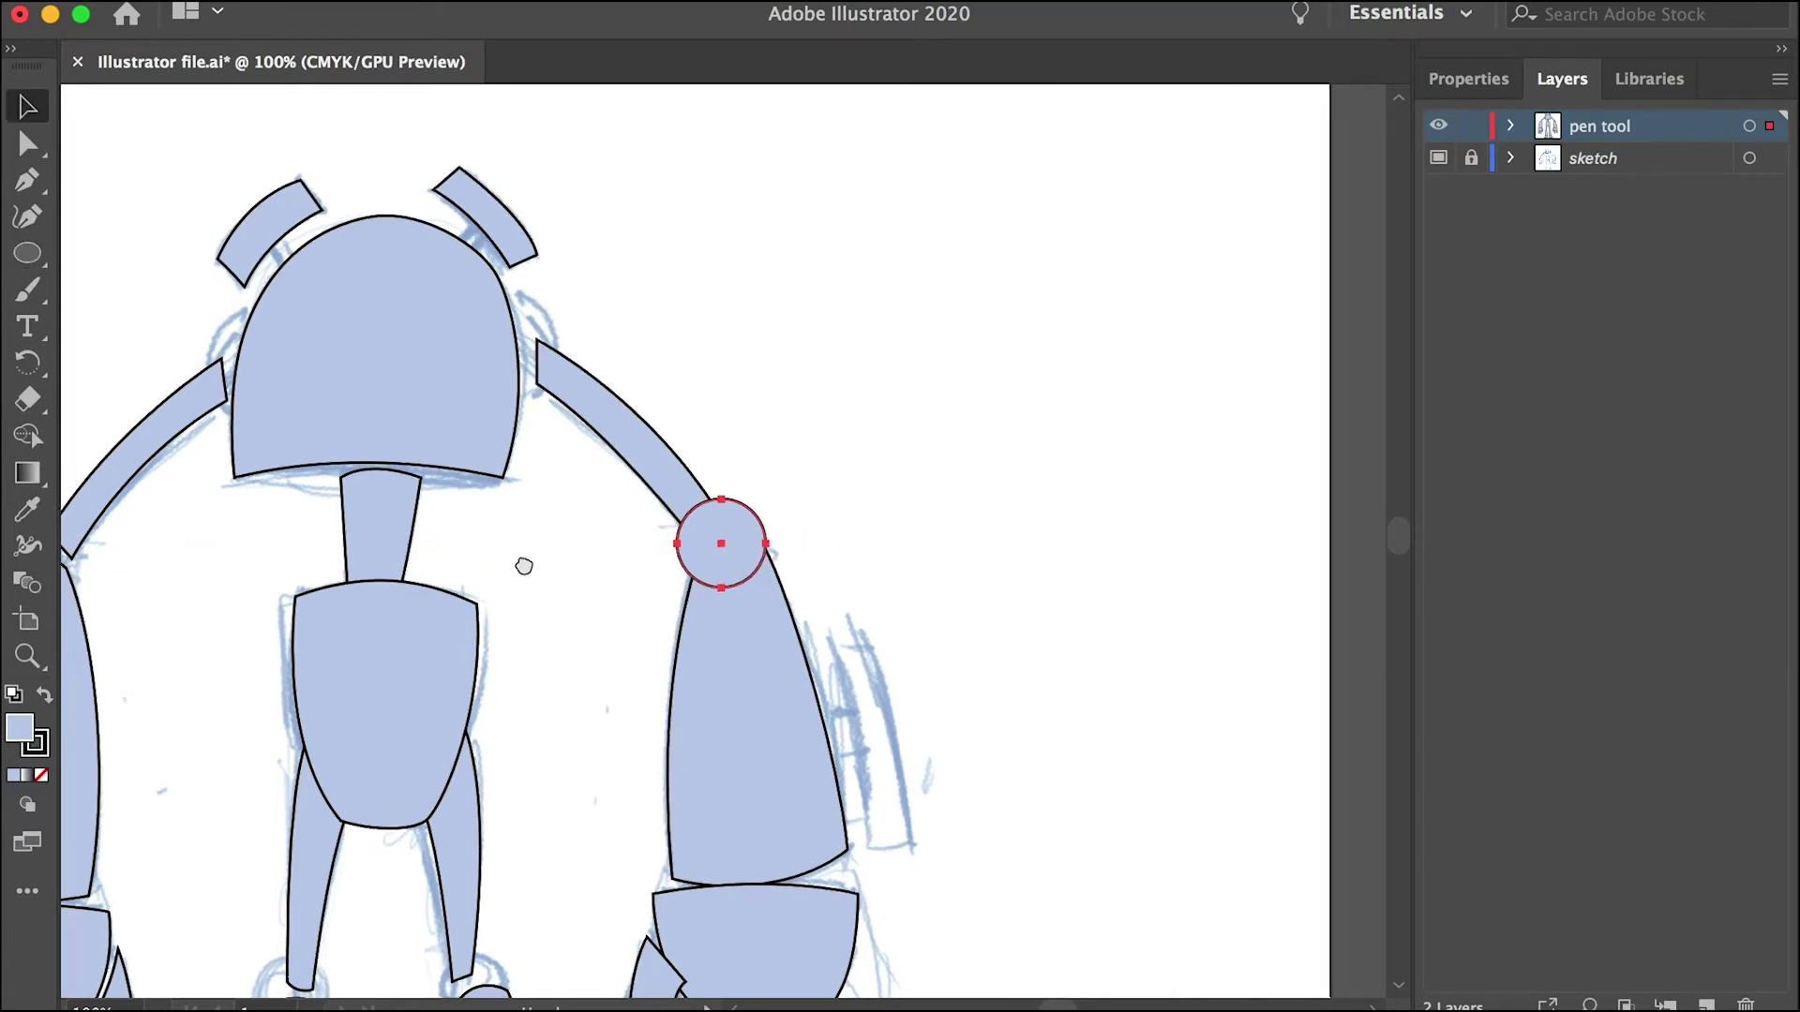
{"action": "left_click_drag", "start_coordinate": [522, 566], "coordinate": [850, 451]}
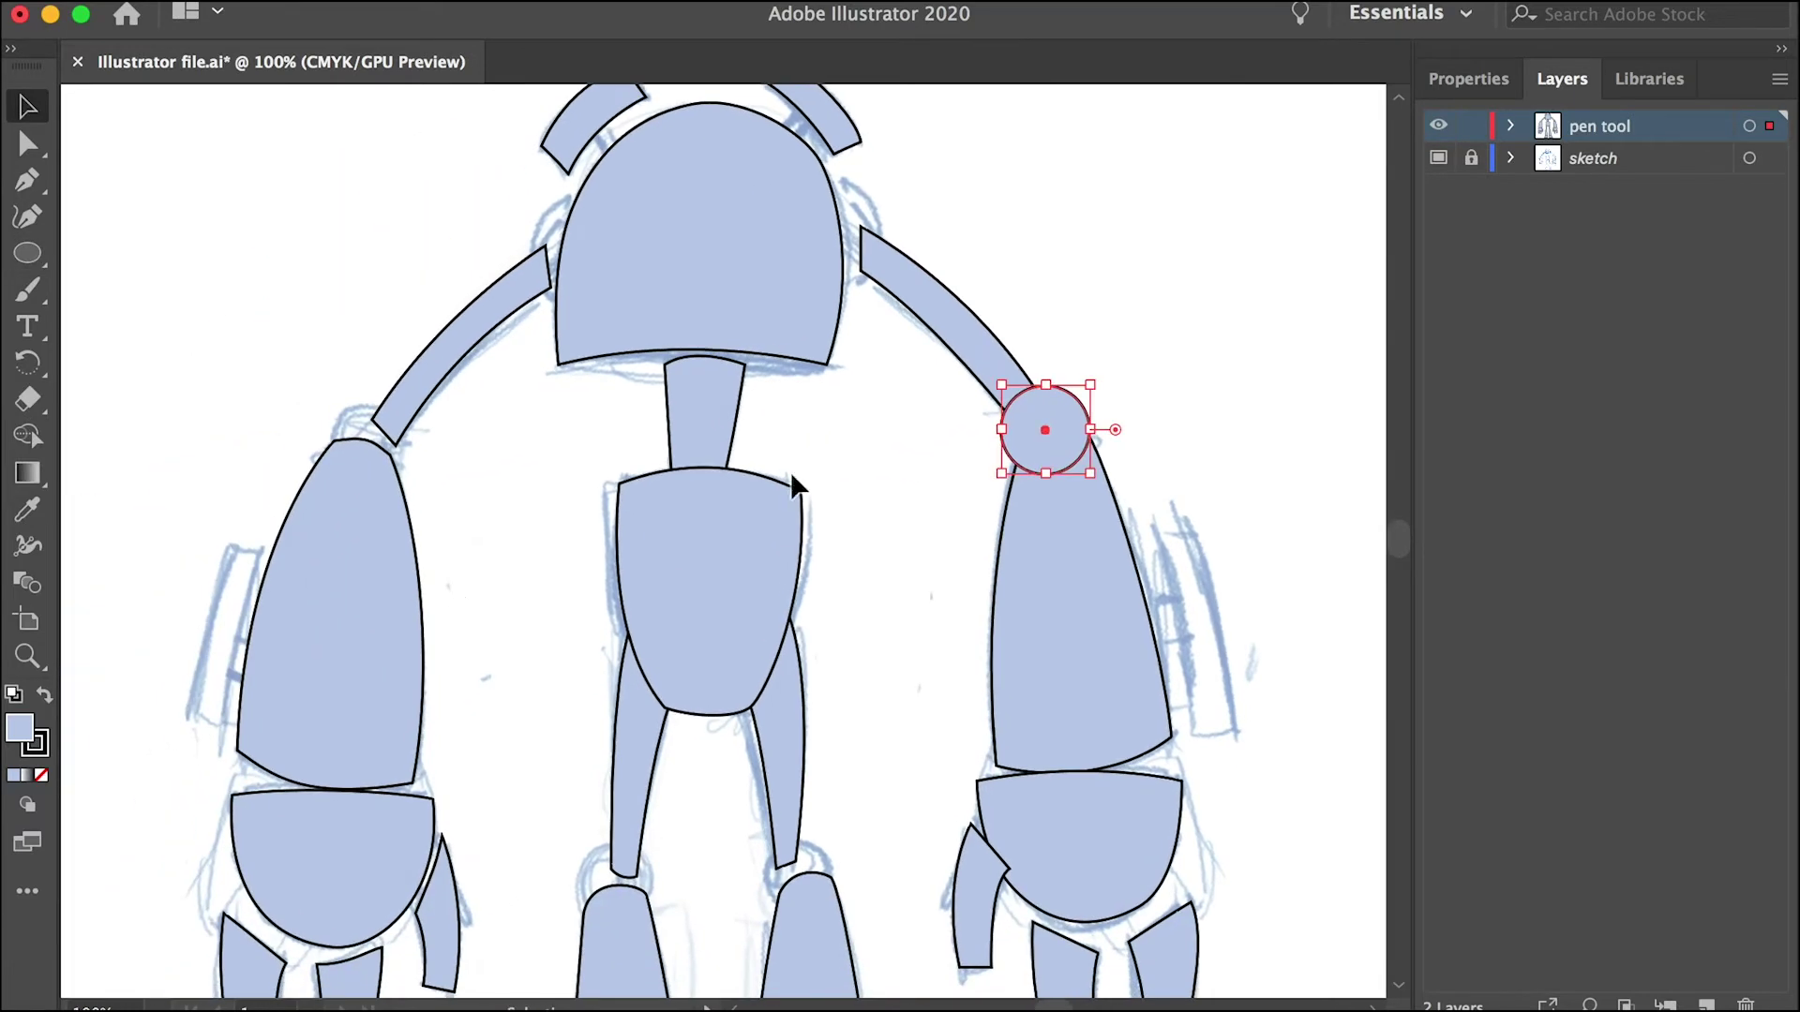
{"action": "left_click", "coordinate": [38, 262]}
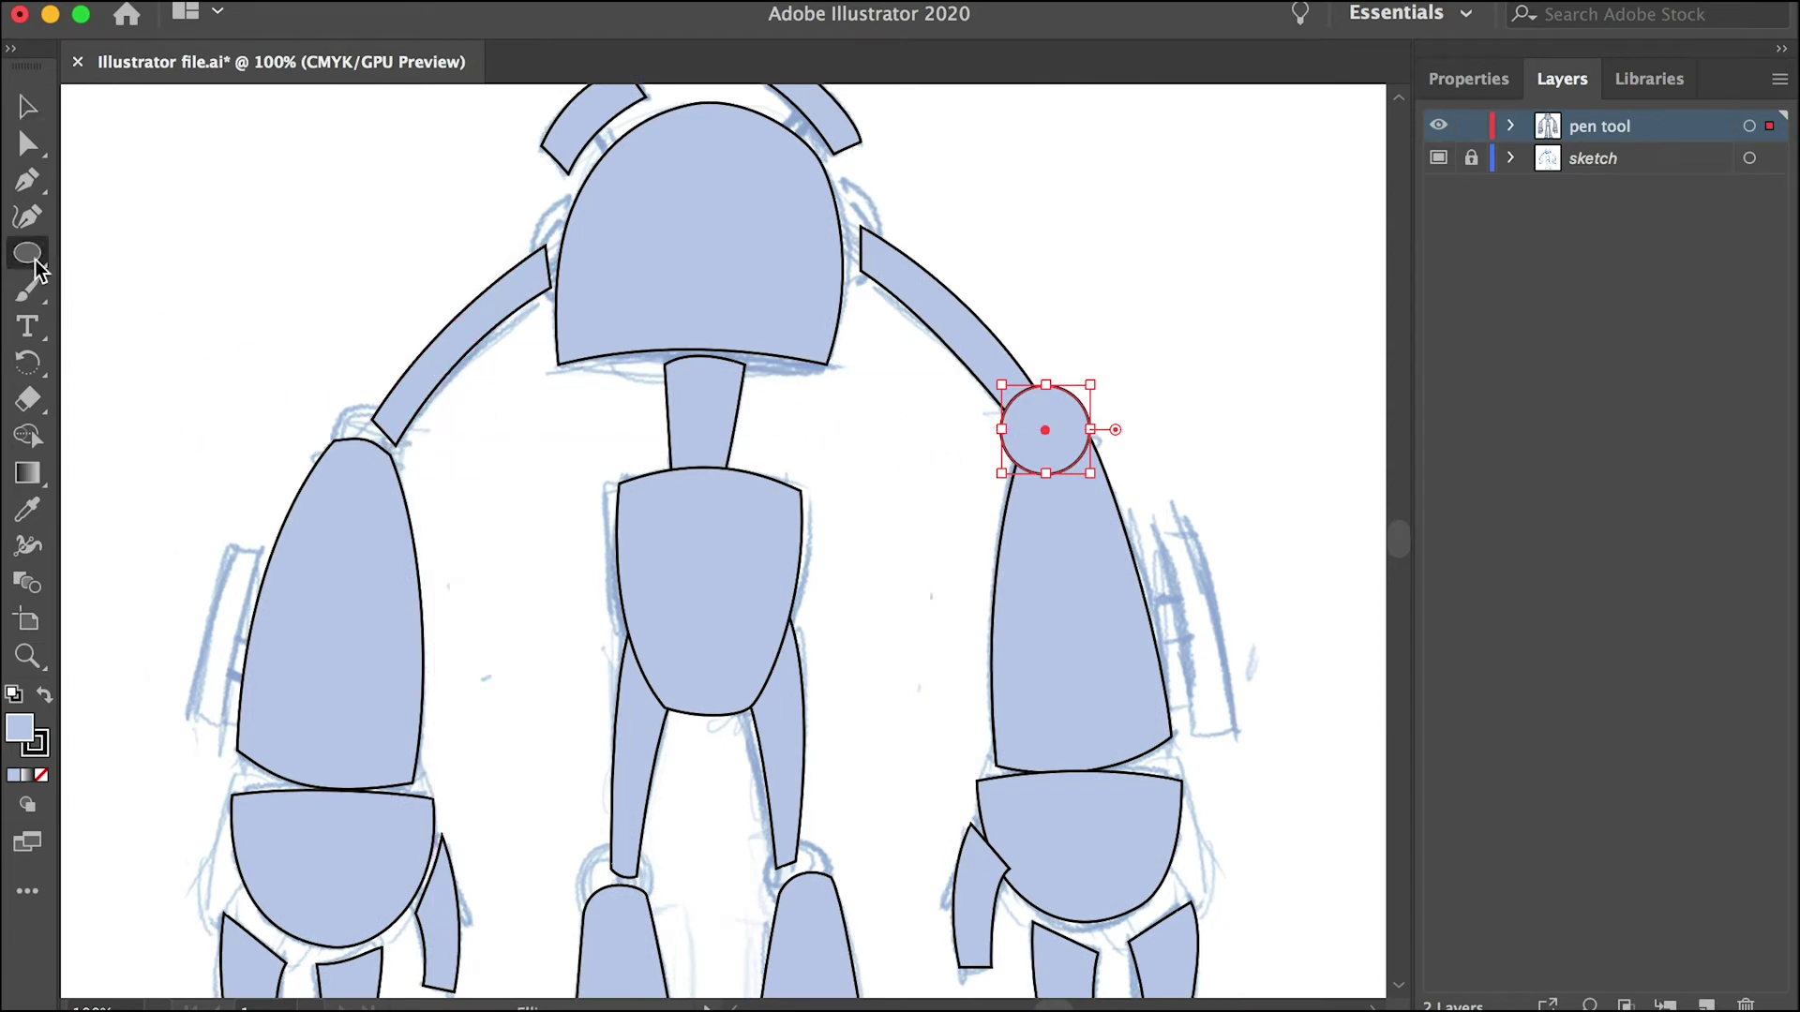
{"action": "left_click", "coordinate": [18, 105]}
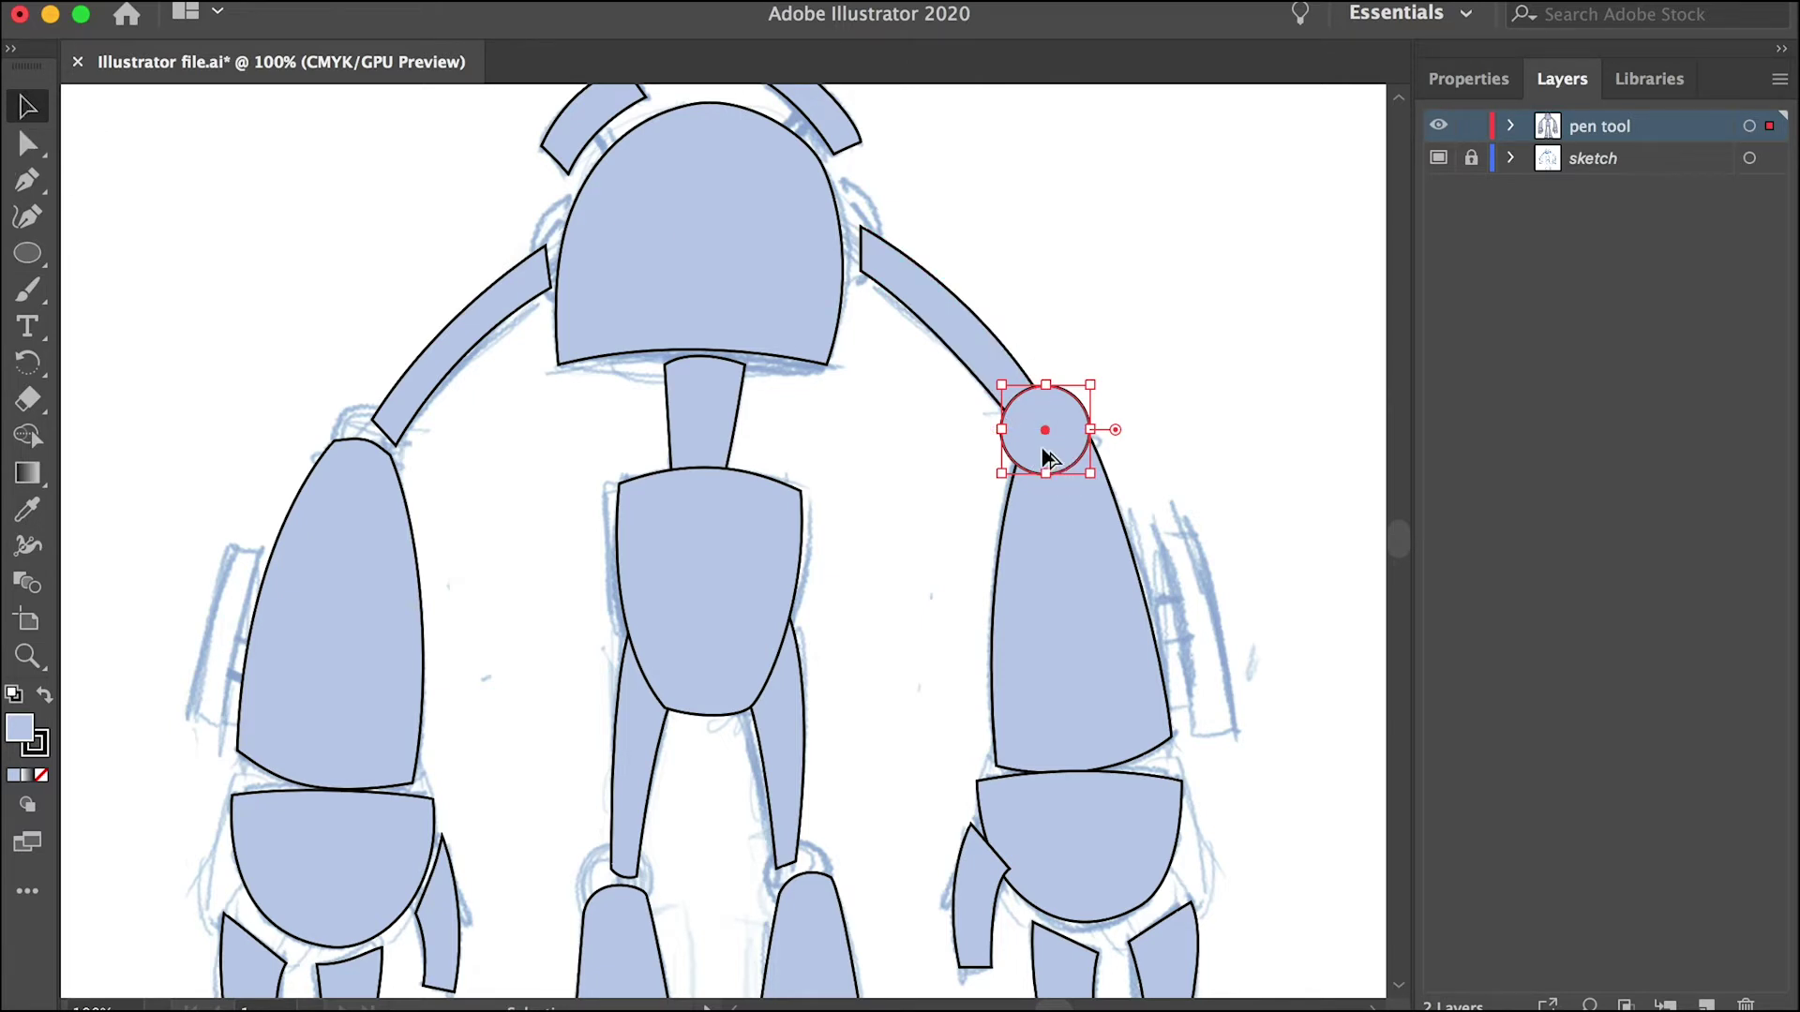
{"action": "left_click_drag", "start_coordinate": [1048, 457], "coordinate": [374, 458]}
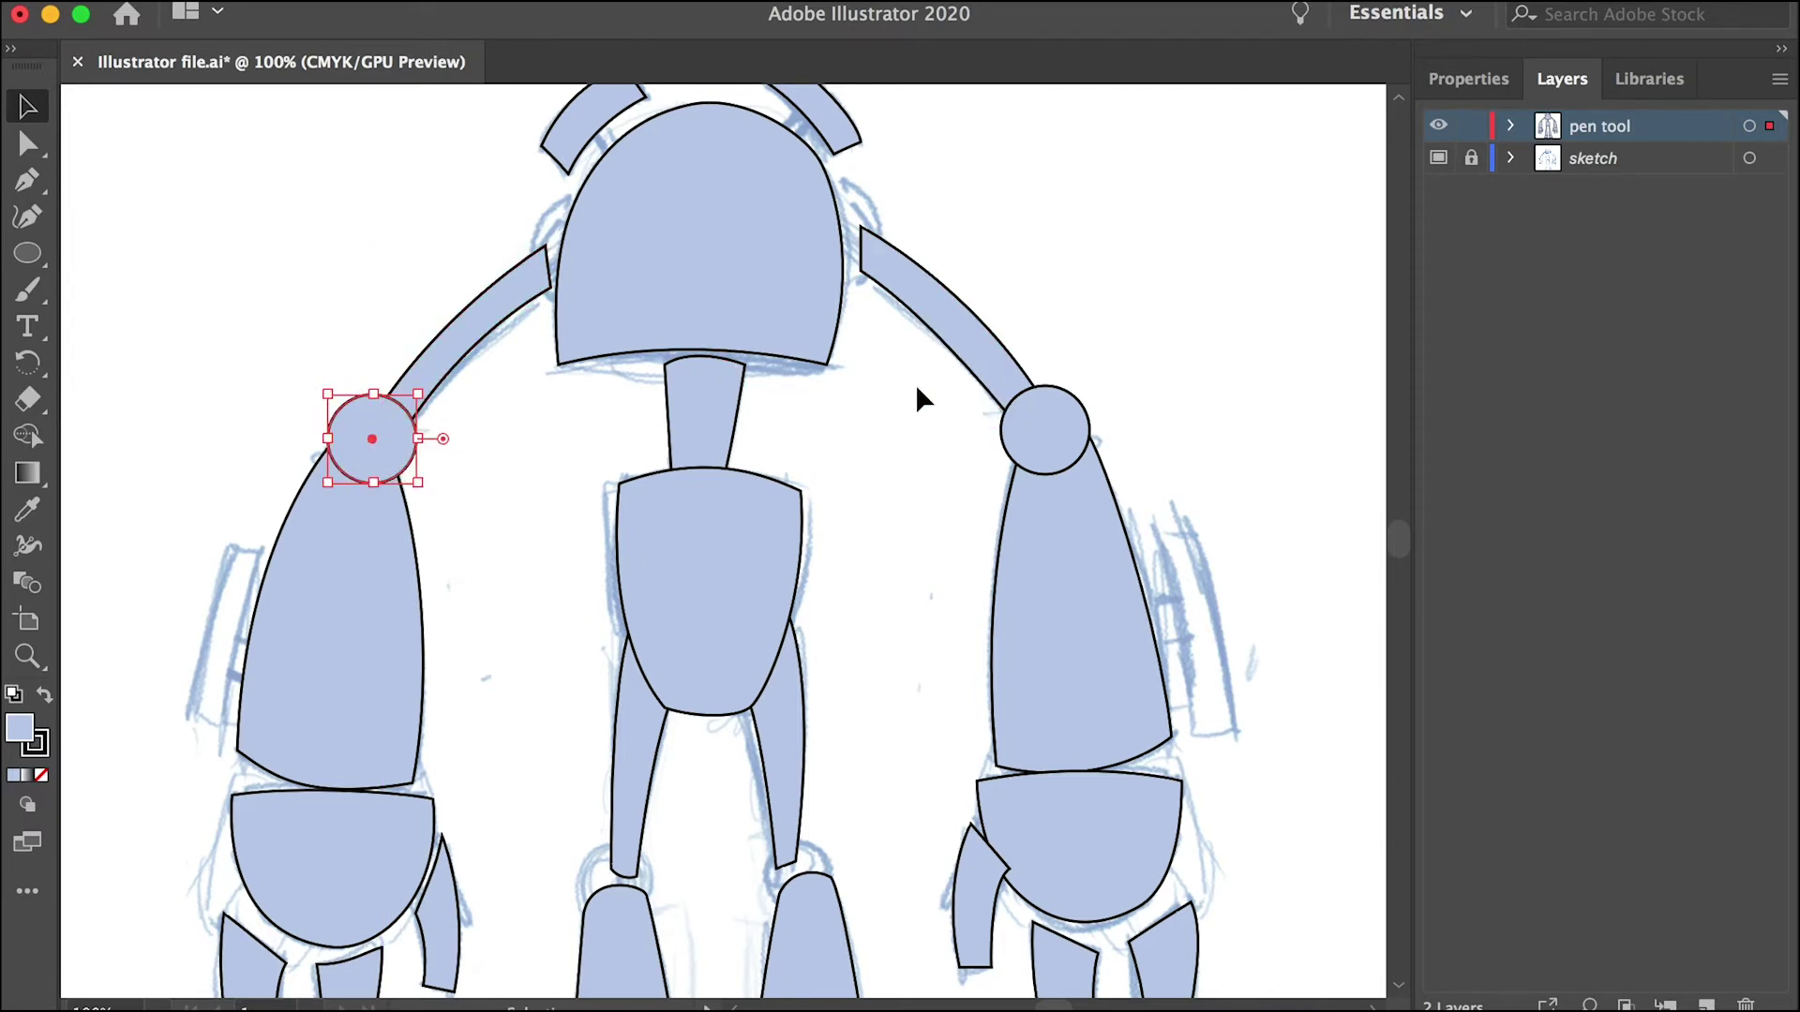
Step: Draw a closed, rounded shoulder shape with the Pen tool over the sketched shoulder beside the head's right edge, extending into the head
{"action": "scroll", "coordinate": [852, 487], "scroll_direction": "up", "scroll_amount": 3}
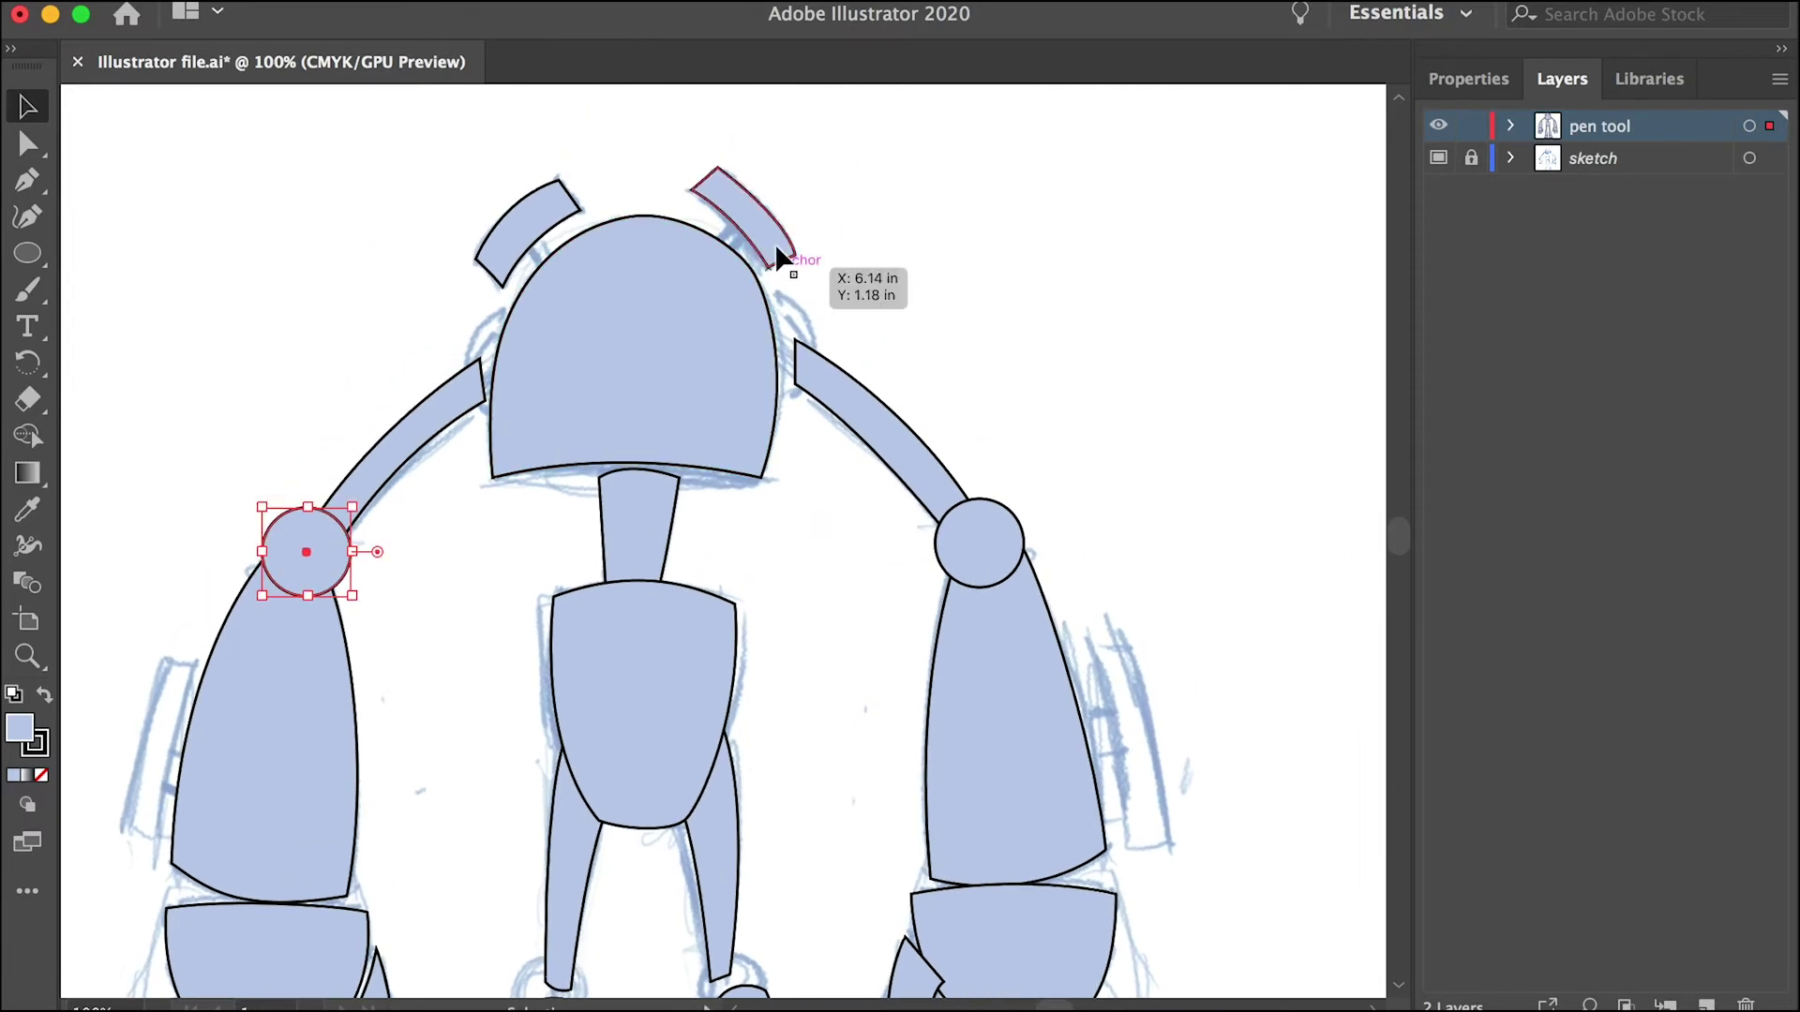
{"action": "left_click", "coordinate": [28, 184]}
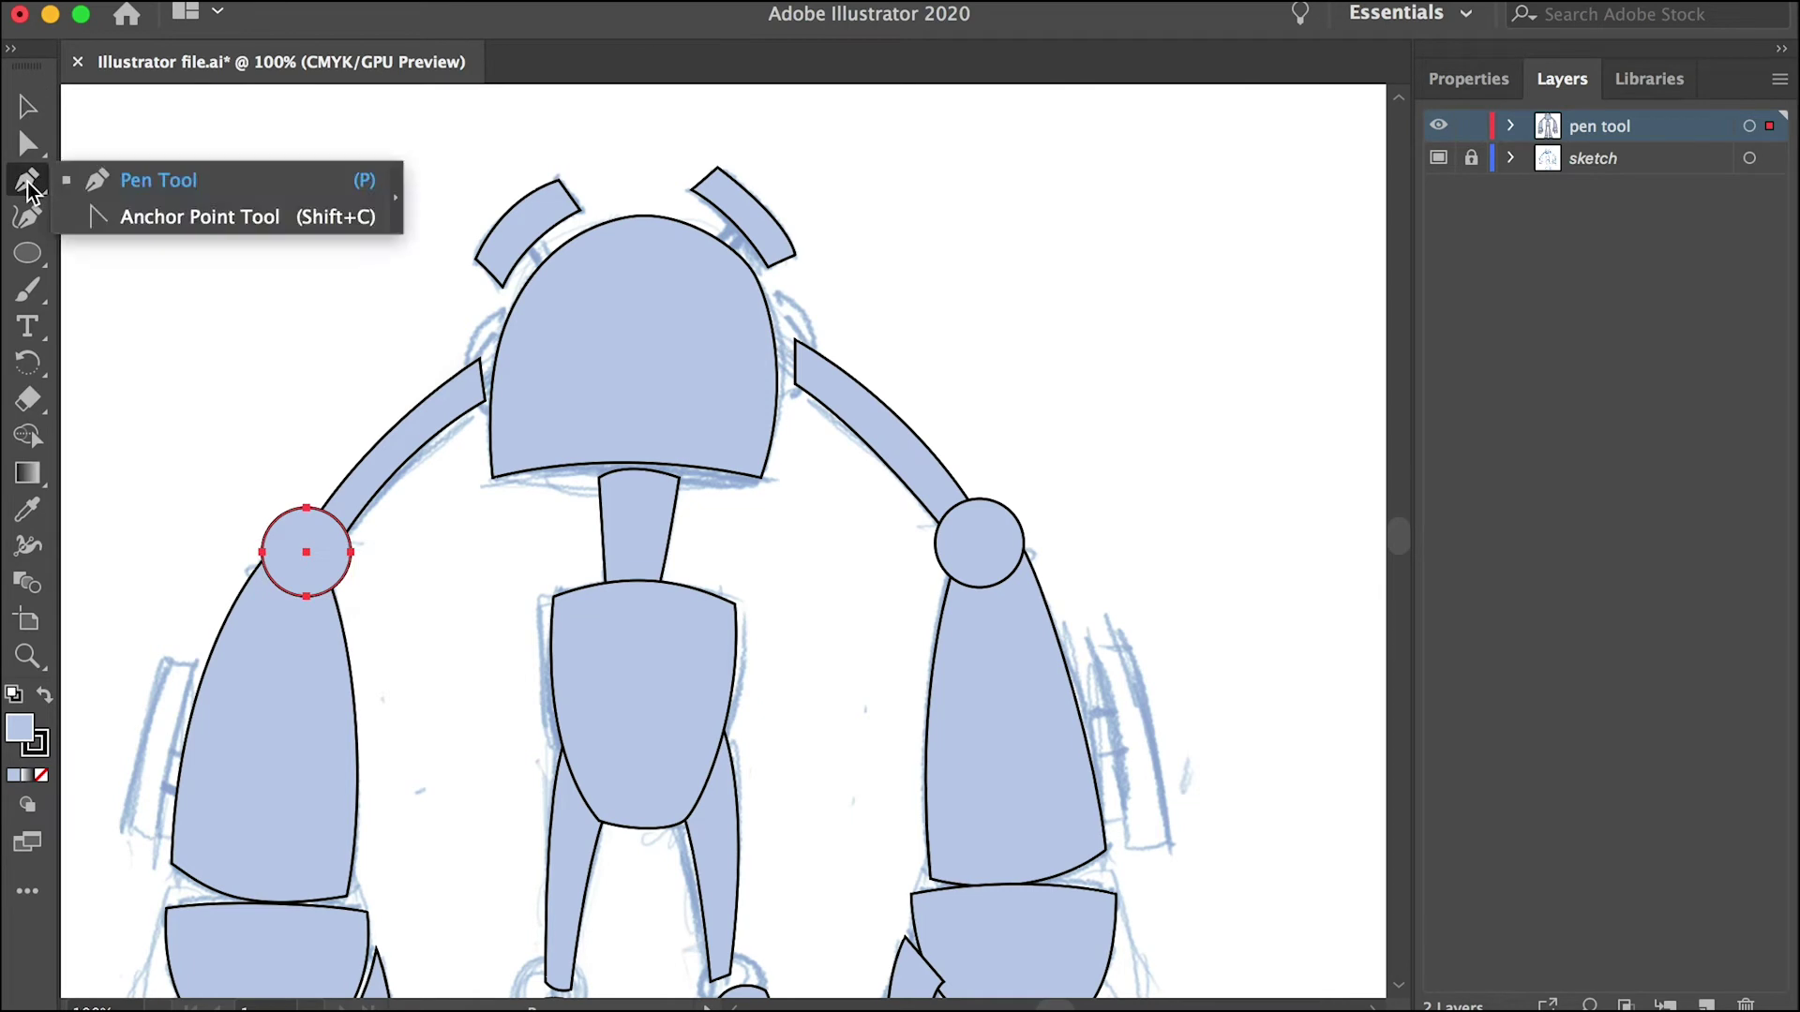
{"action": "left_click", "coordinate": [124, 181]}
{"action": "key", "text": "super+equal"}
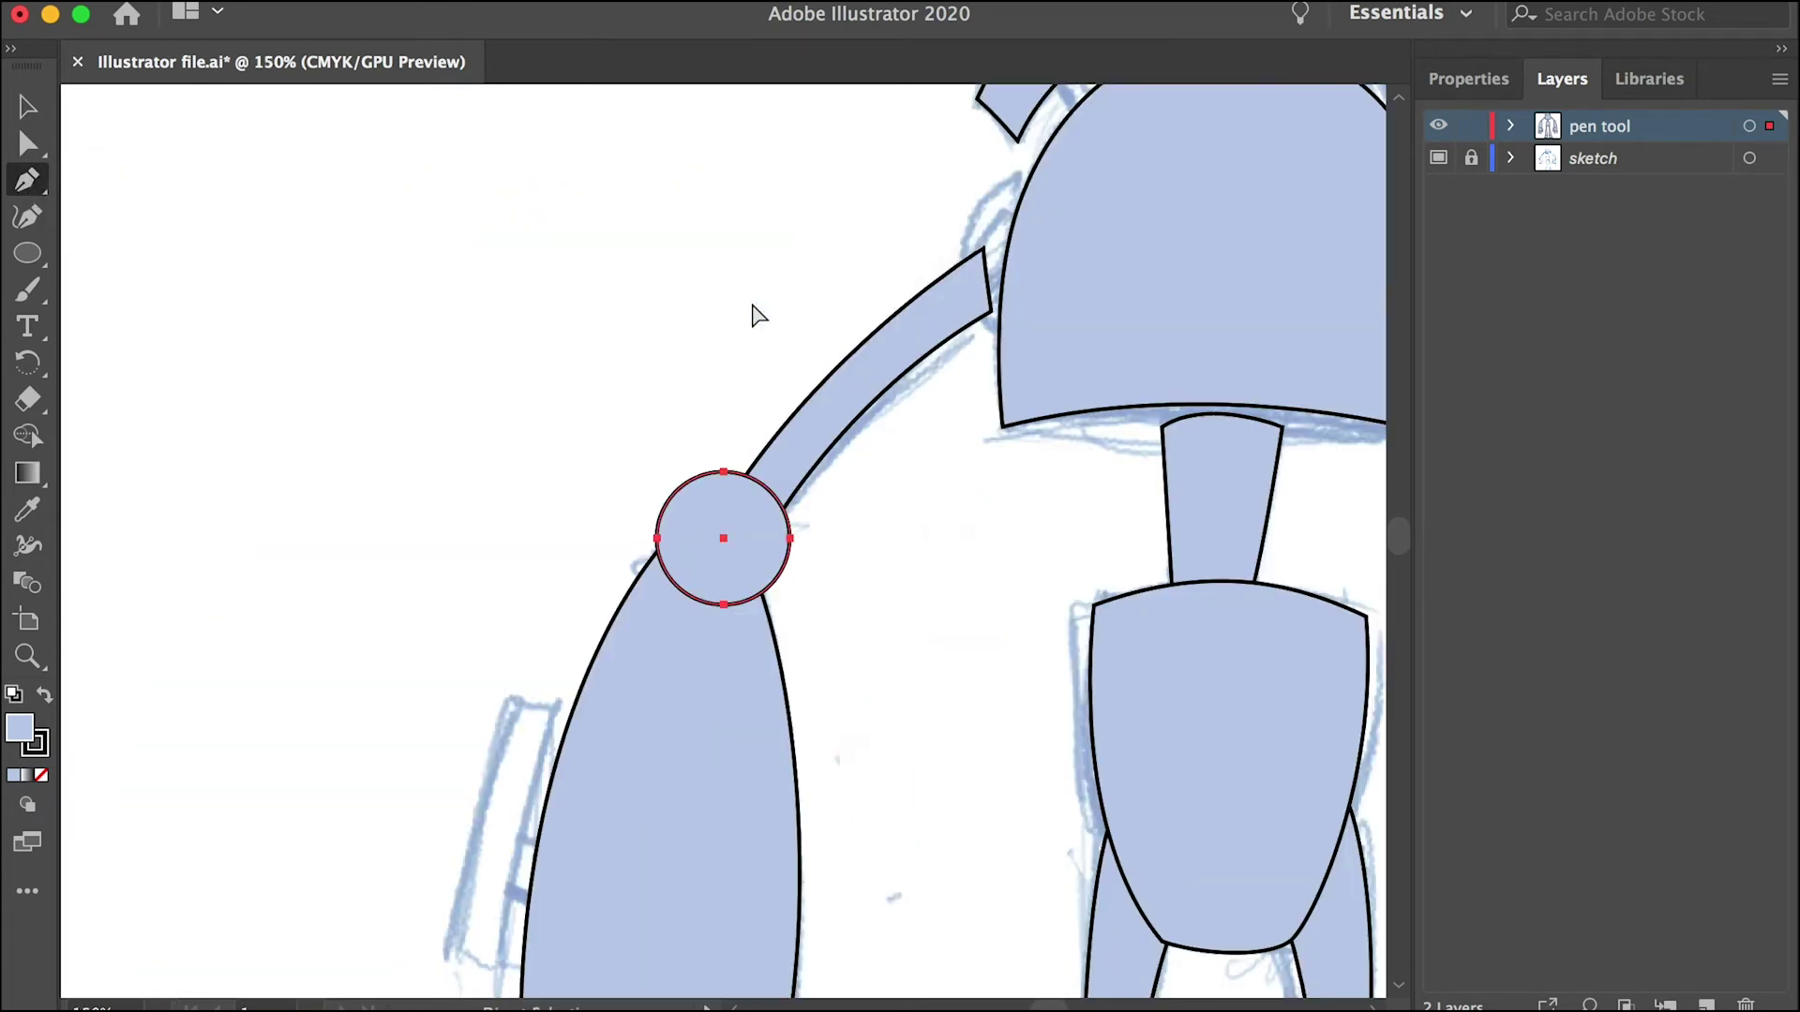
{"action": "left_click_drag", "start_coordinate": [861, 302], "coordinate": [171, 502]}
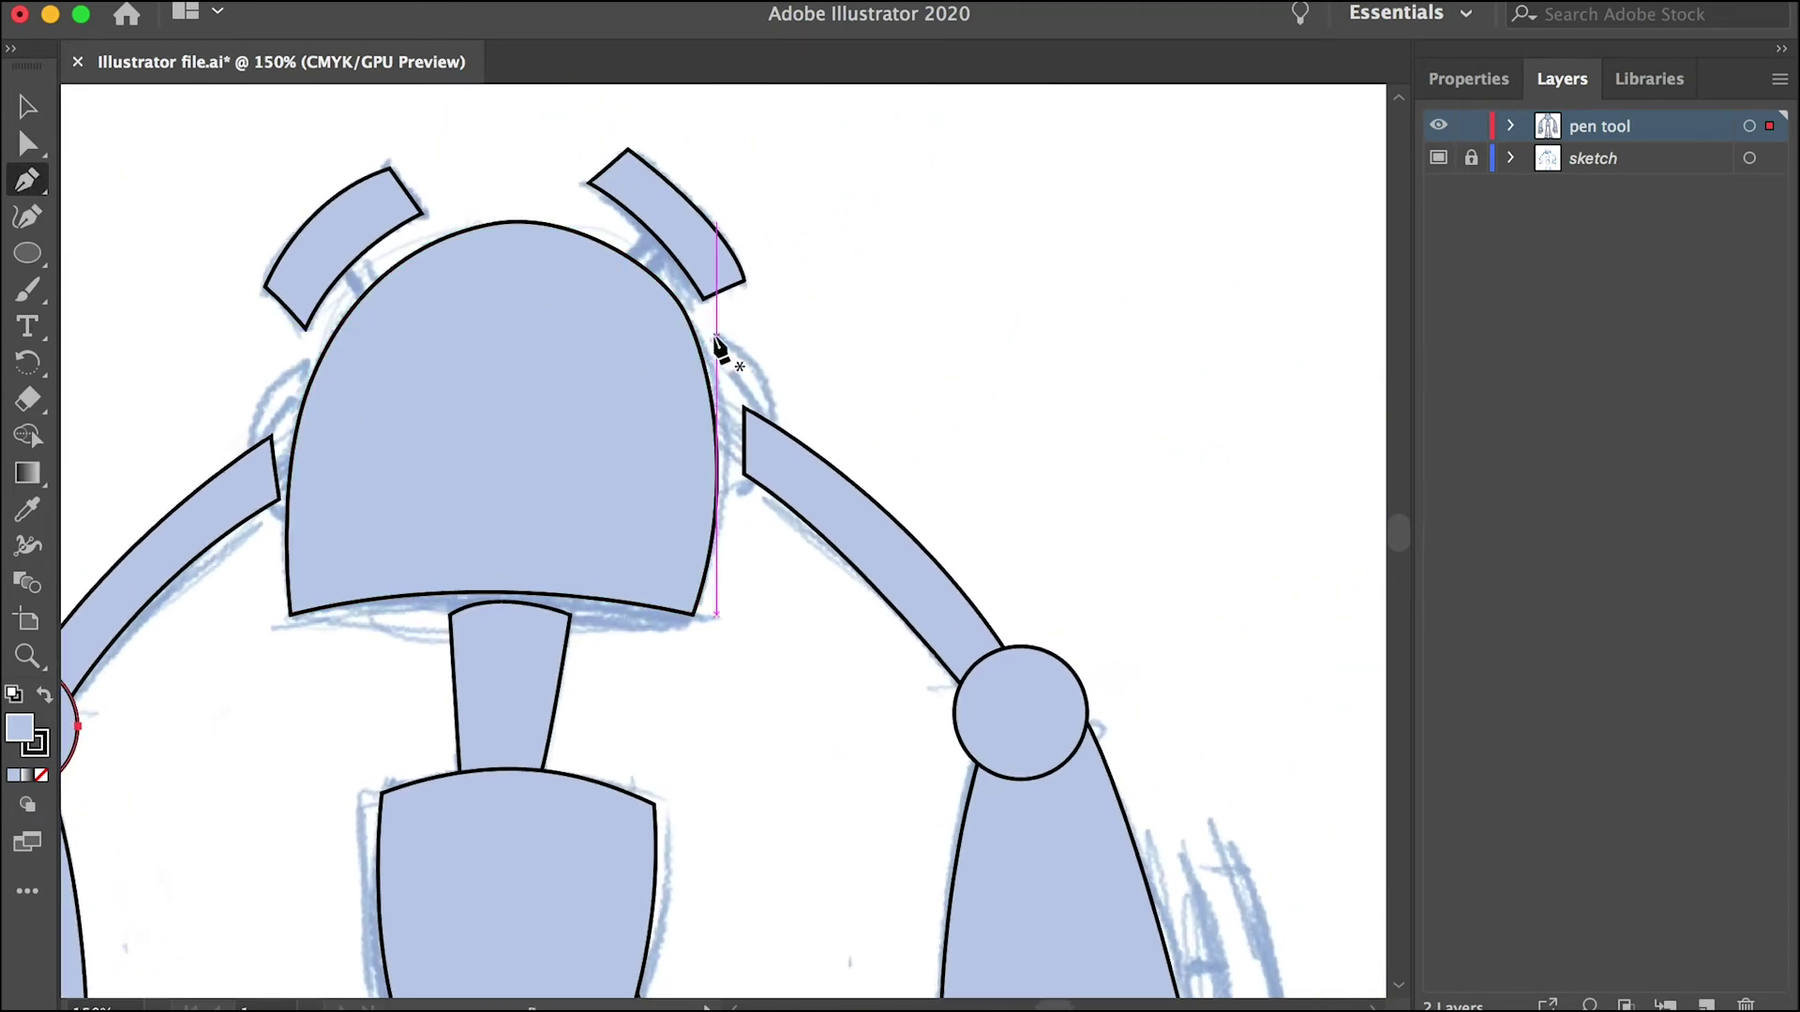
{"action": "left_click", "coordinate": [716, 337]}
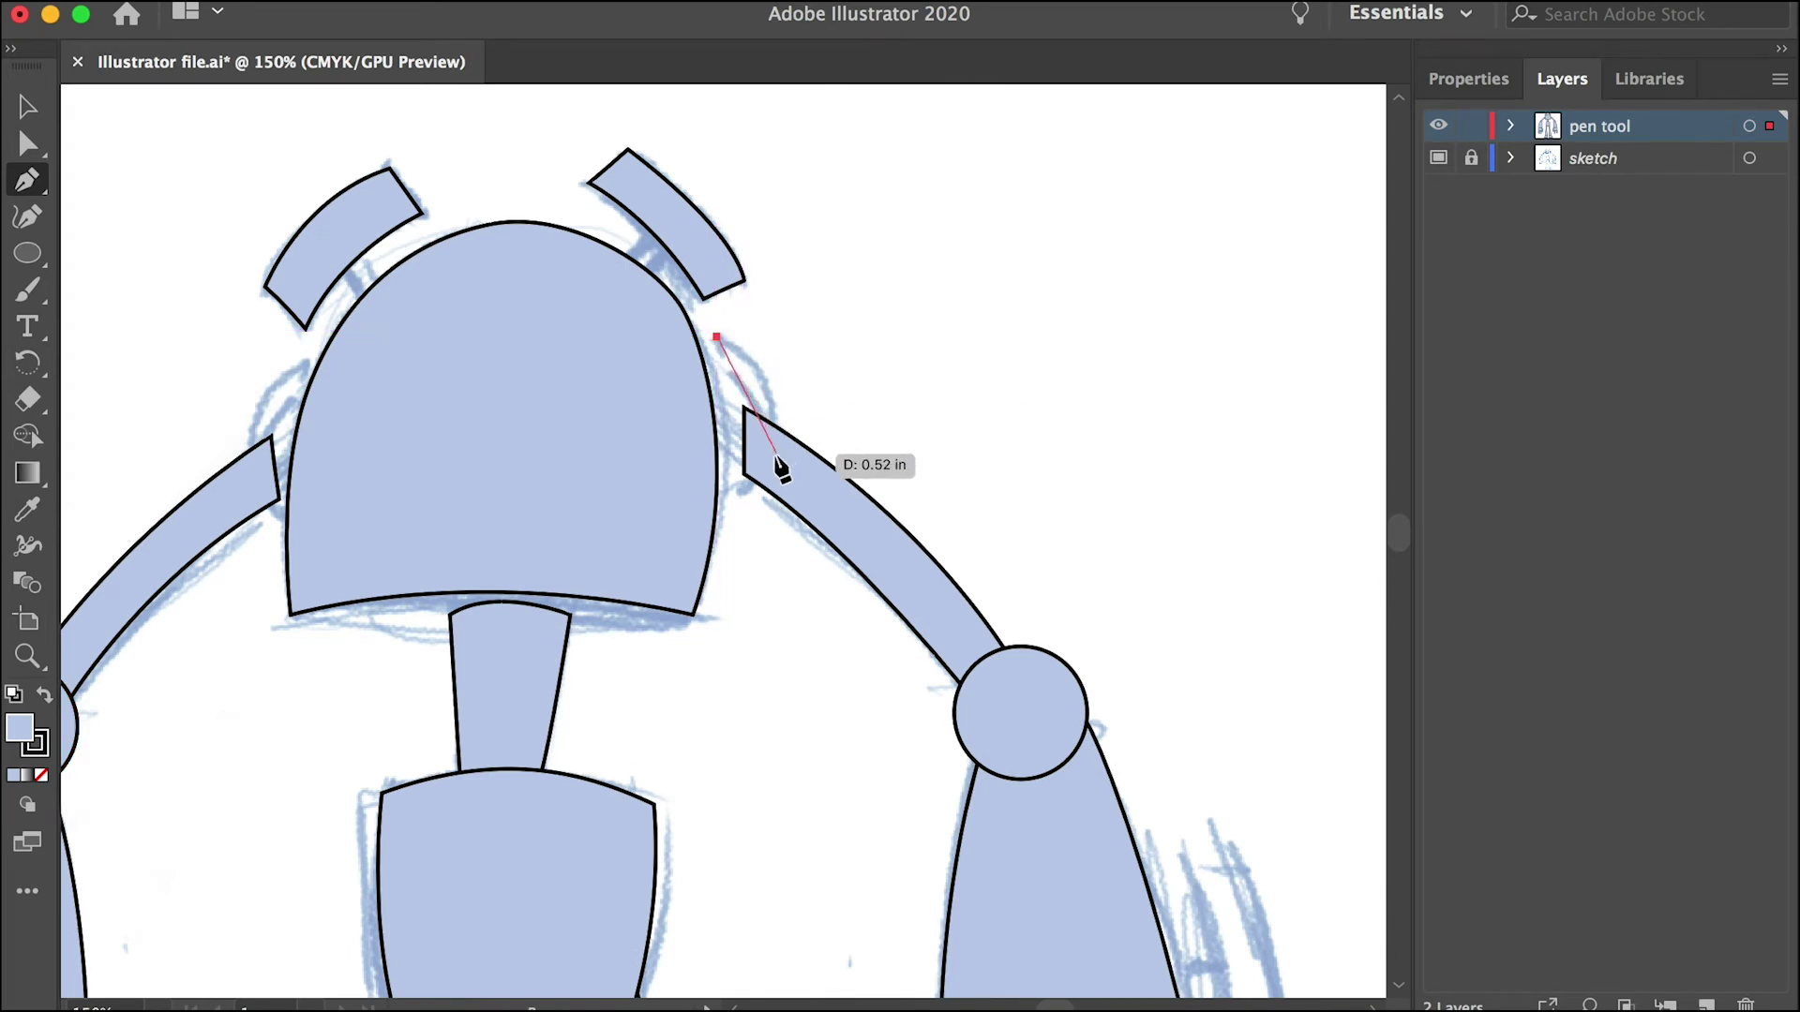
{"action": "left_click_drag", "start_coordinate": [737, 493], "coordinate": [644, 605]}
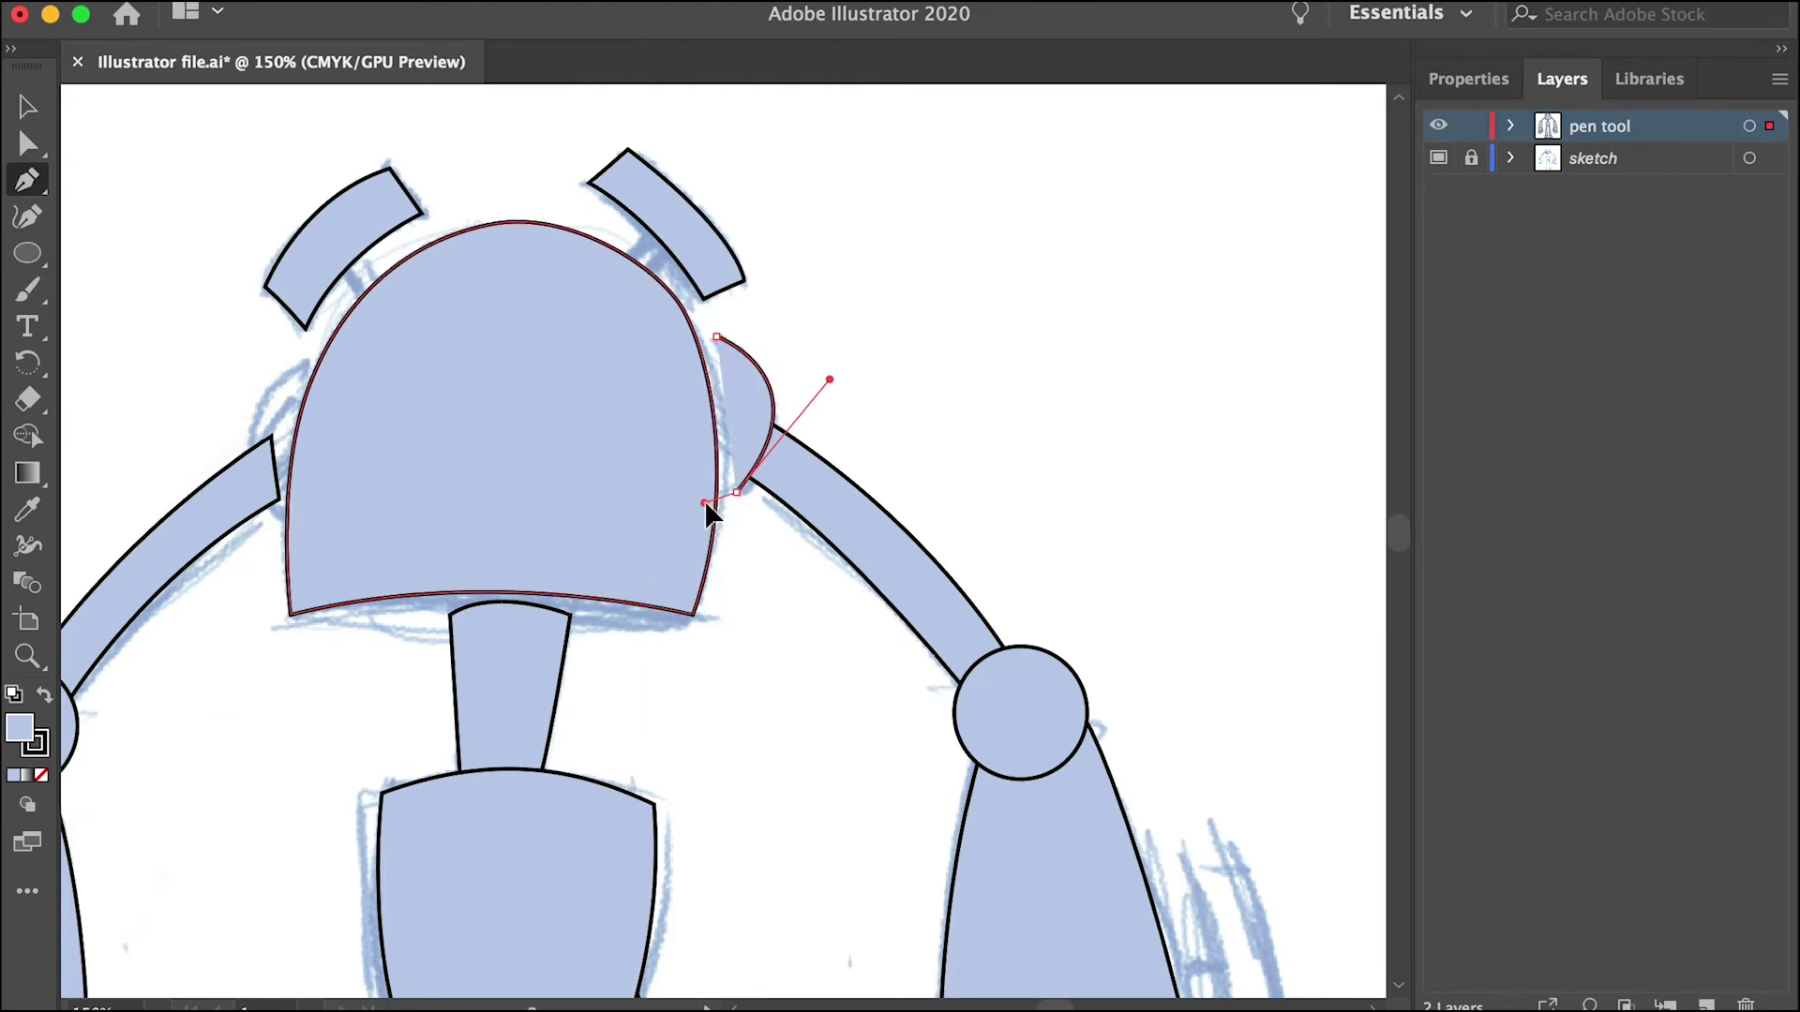
{"action": "left_click_drag", "start_coordinate": [675, 493], "coordinate": [660, 489]}
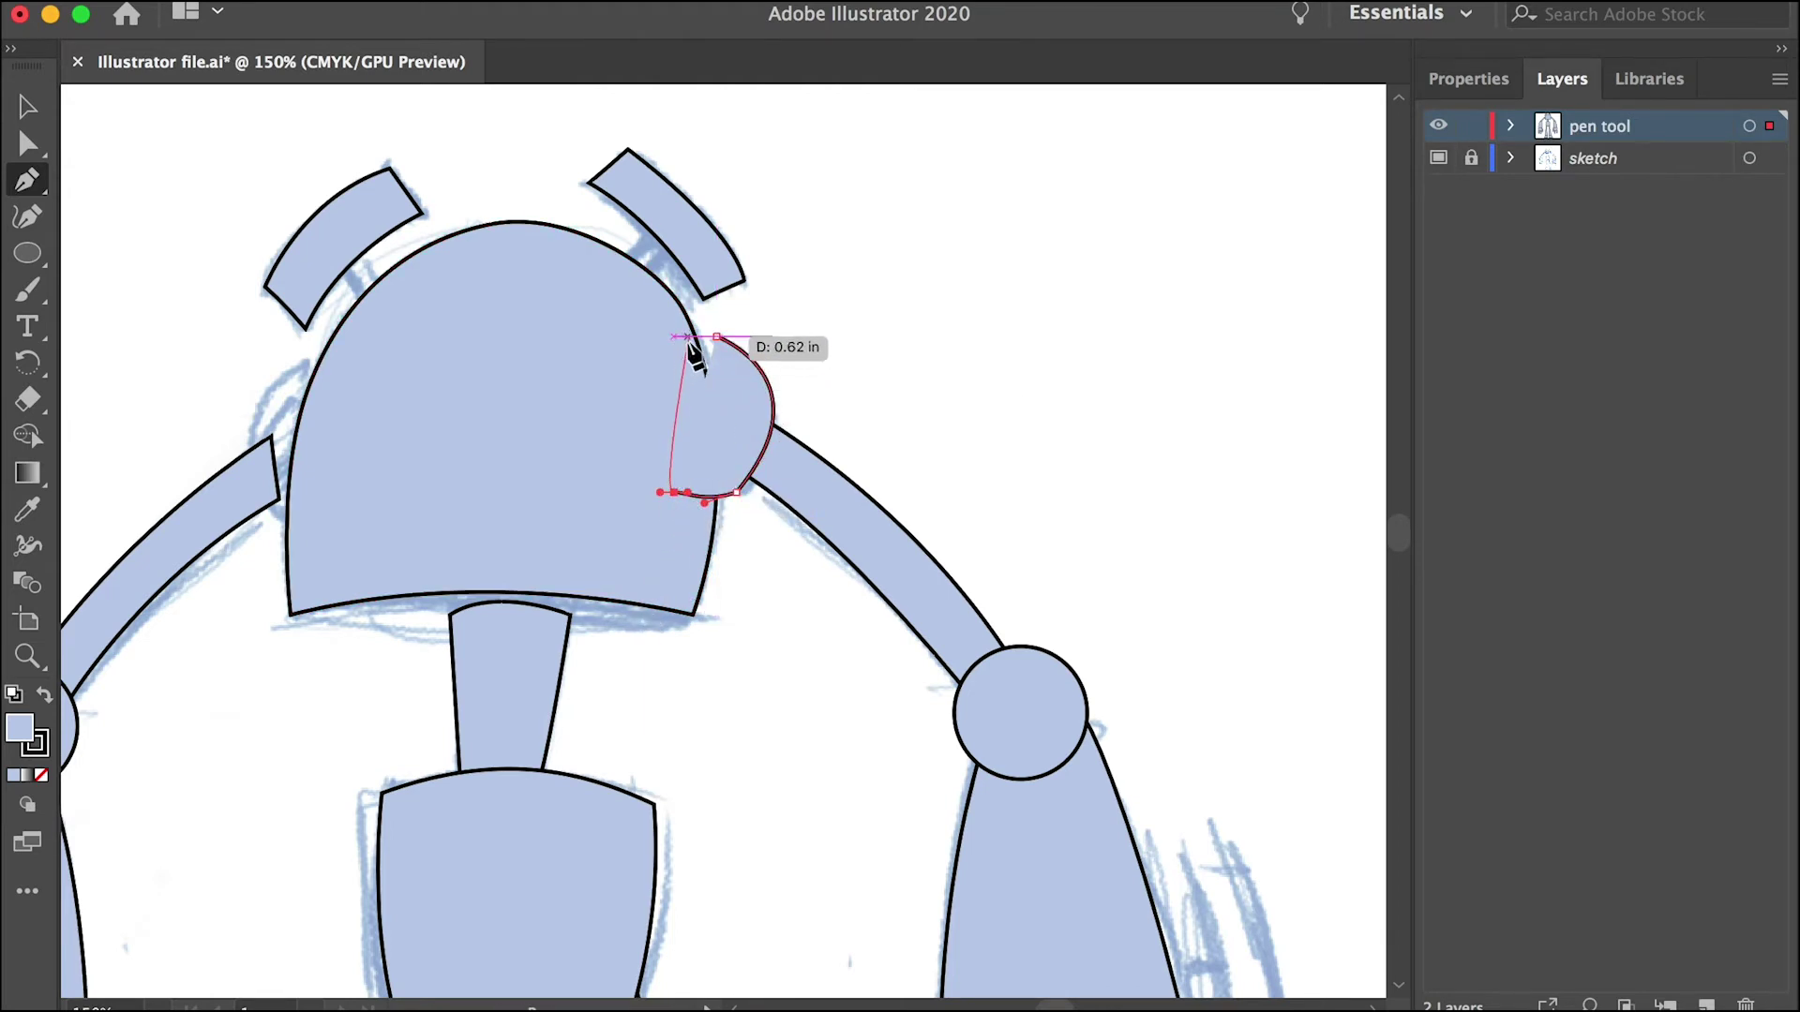
{"action": "left_click_drag", "start_coordinate": [667, 356], "coordinate": [714, 340]}
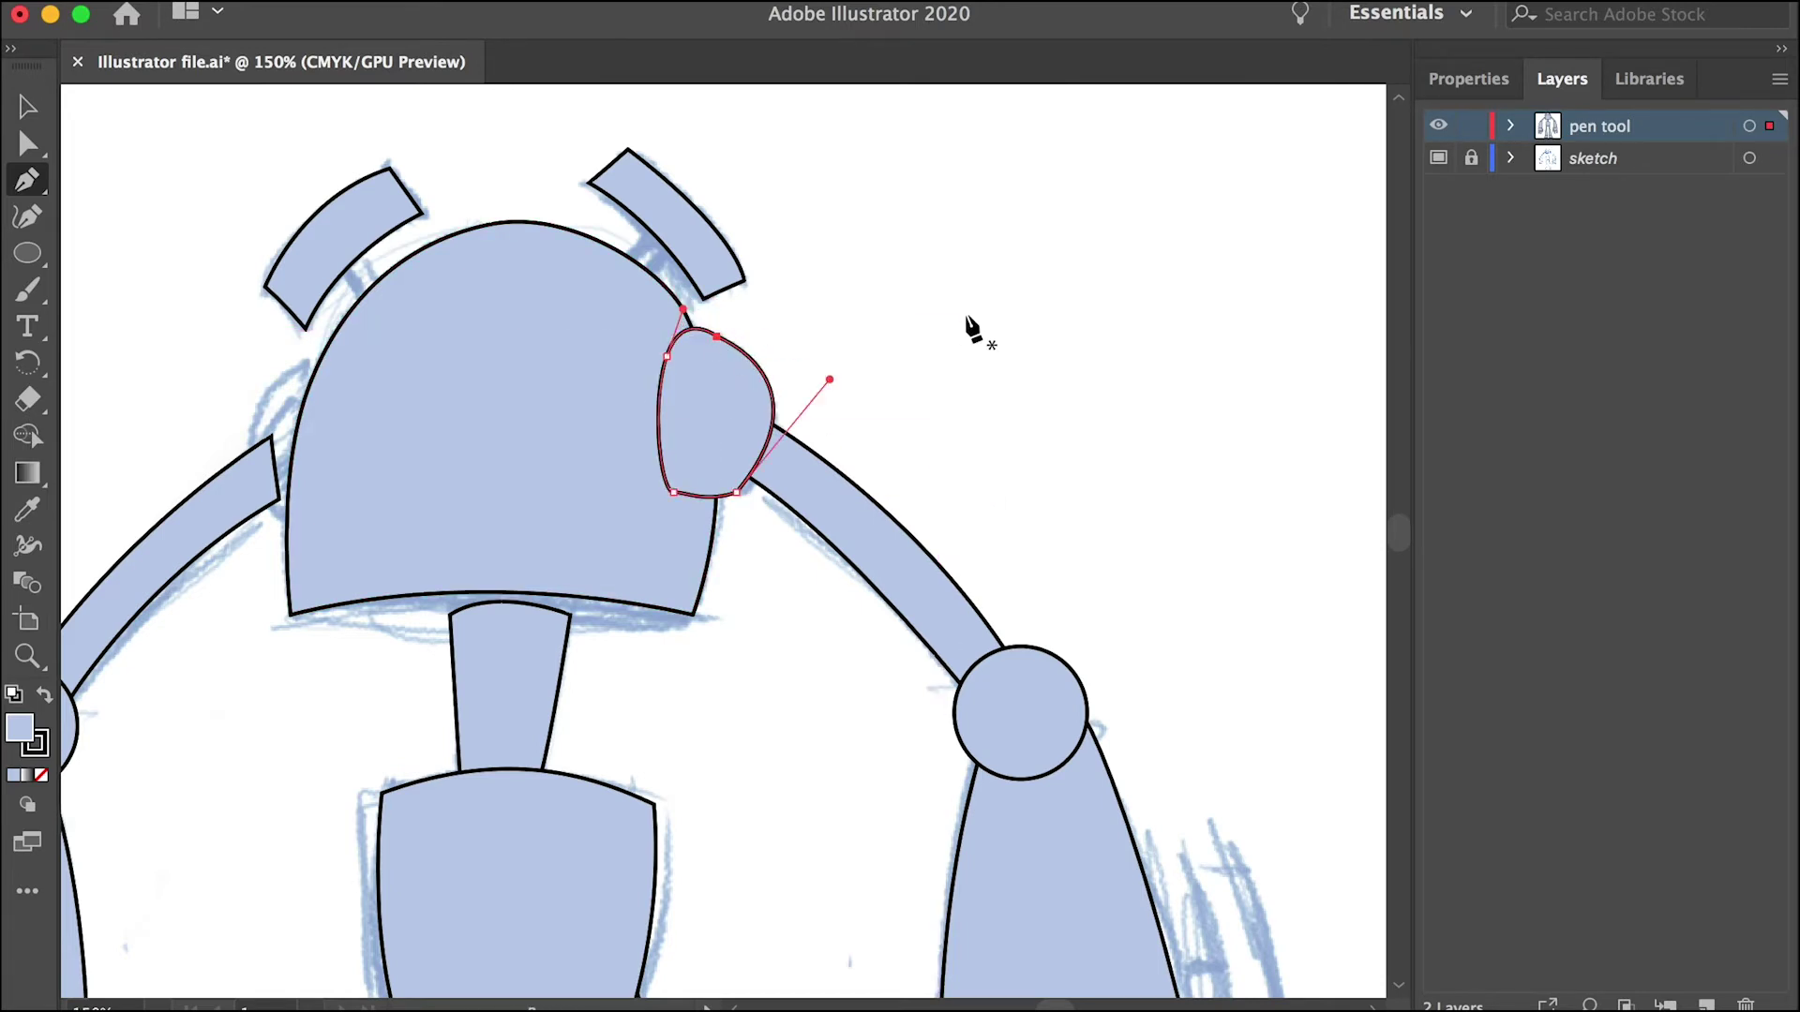
Step: Send the shoulder shape to the back so the head overlaps it, and send the right upper arm to the back behind the shoulder
{"action": "key", "text": "v"}
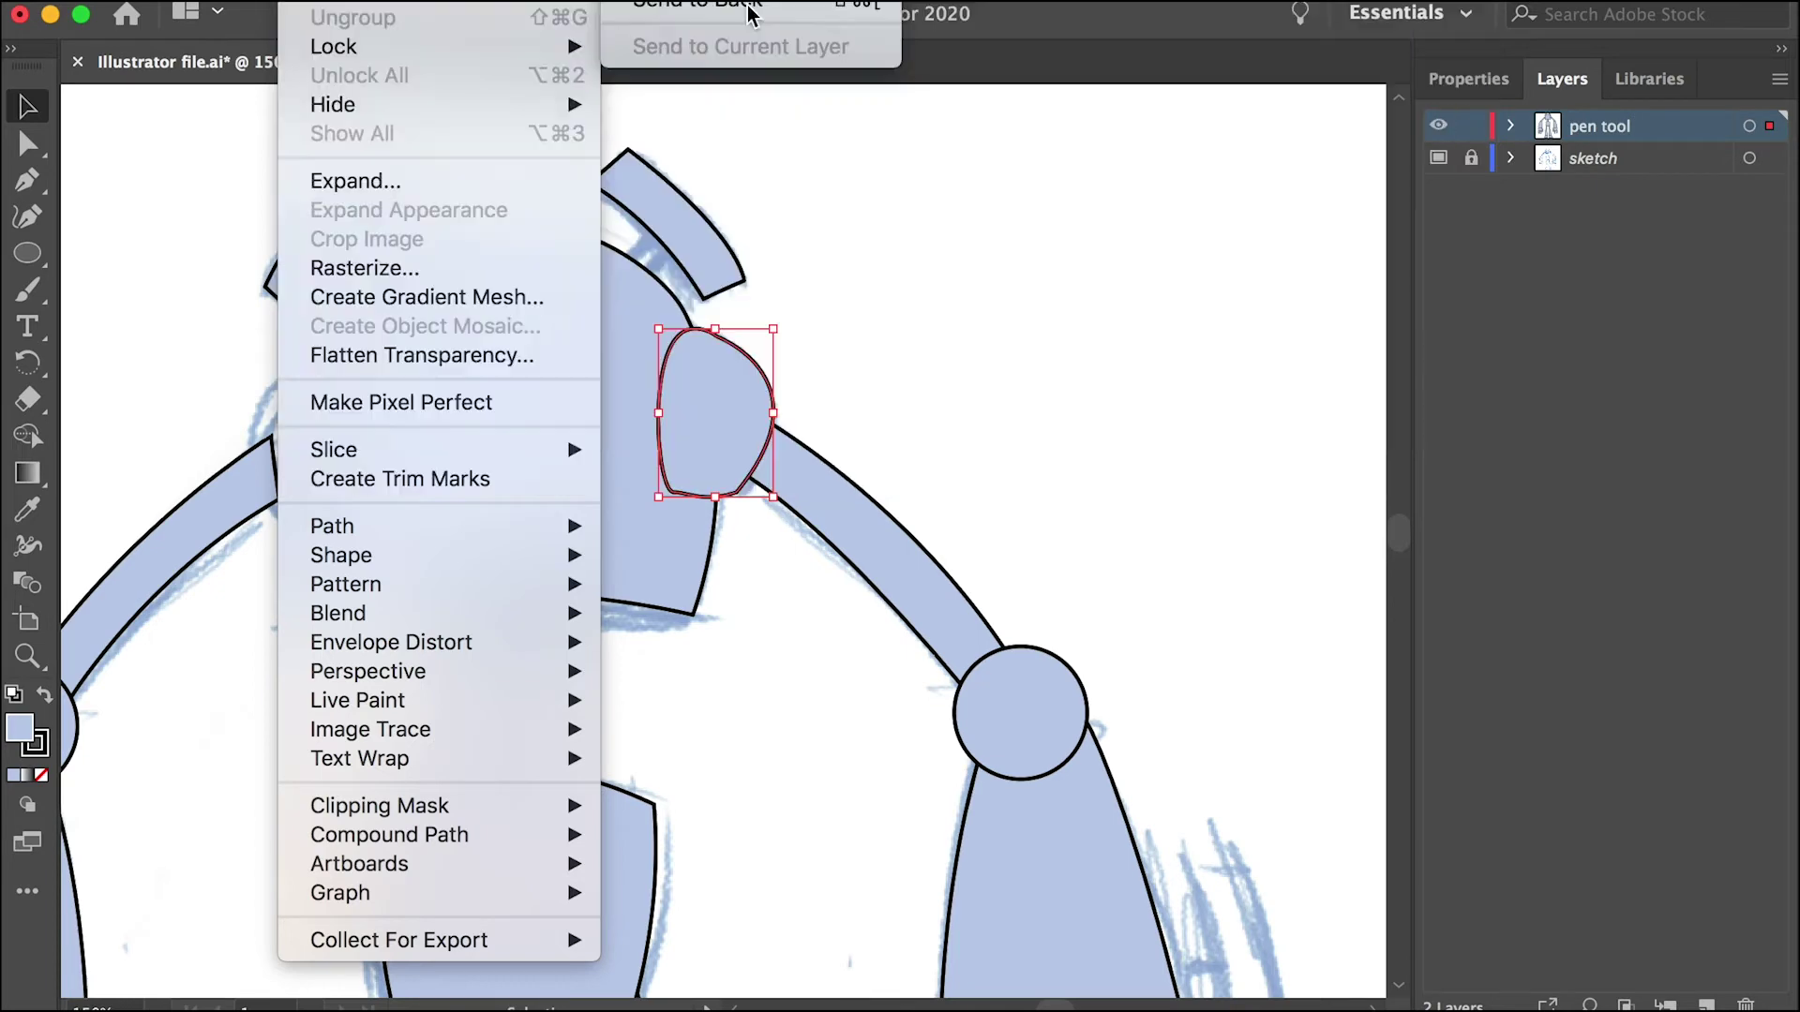
{"action": "left_click", "coordinate": [747, 6]}
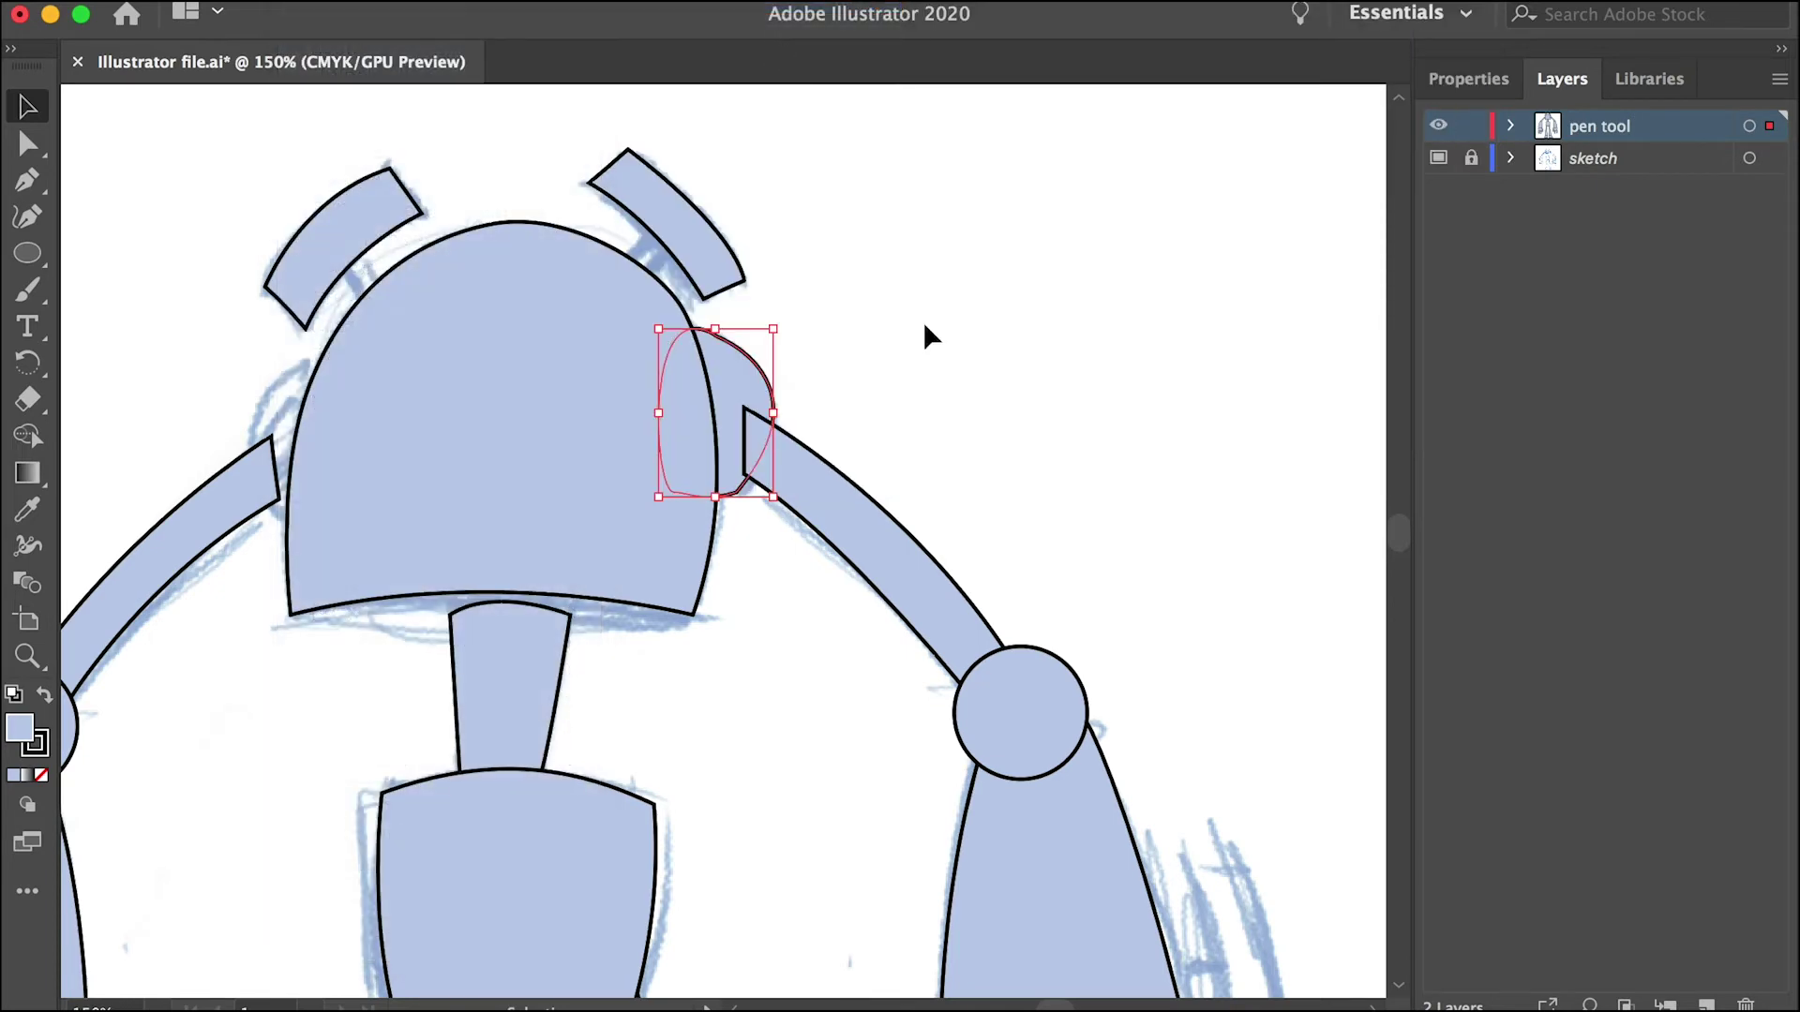
{"action": "left_click", "coordinate": [925, 322]}
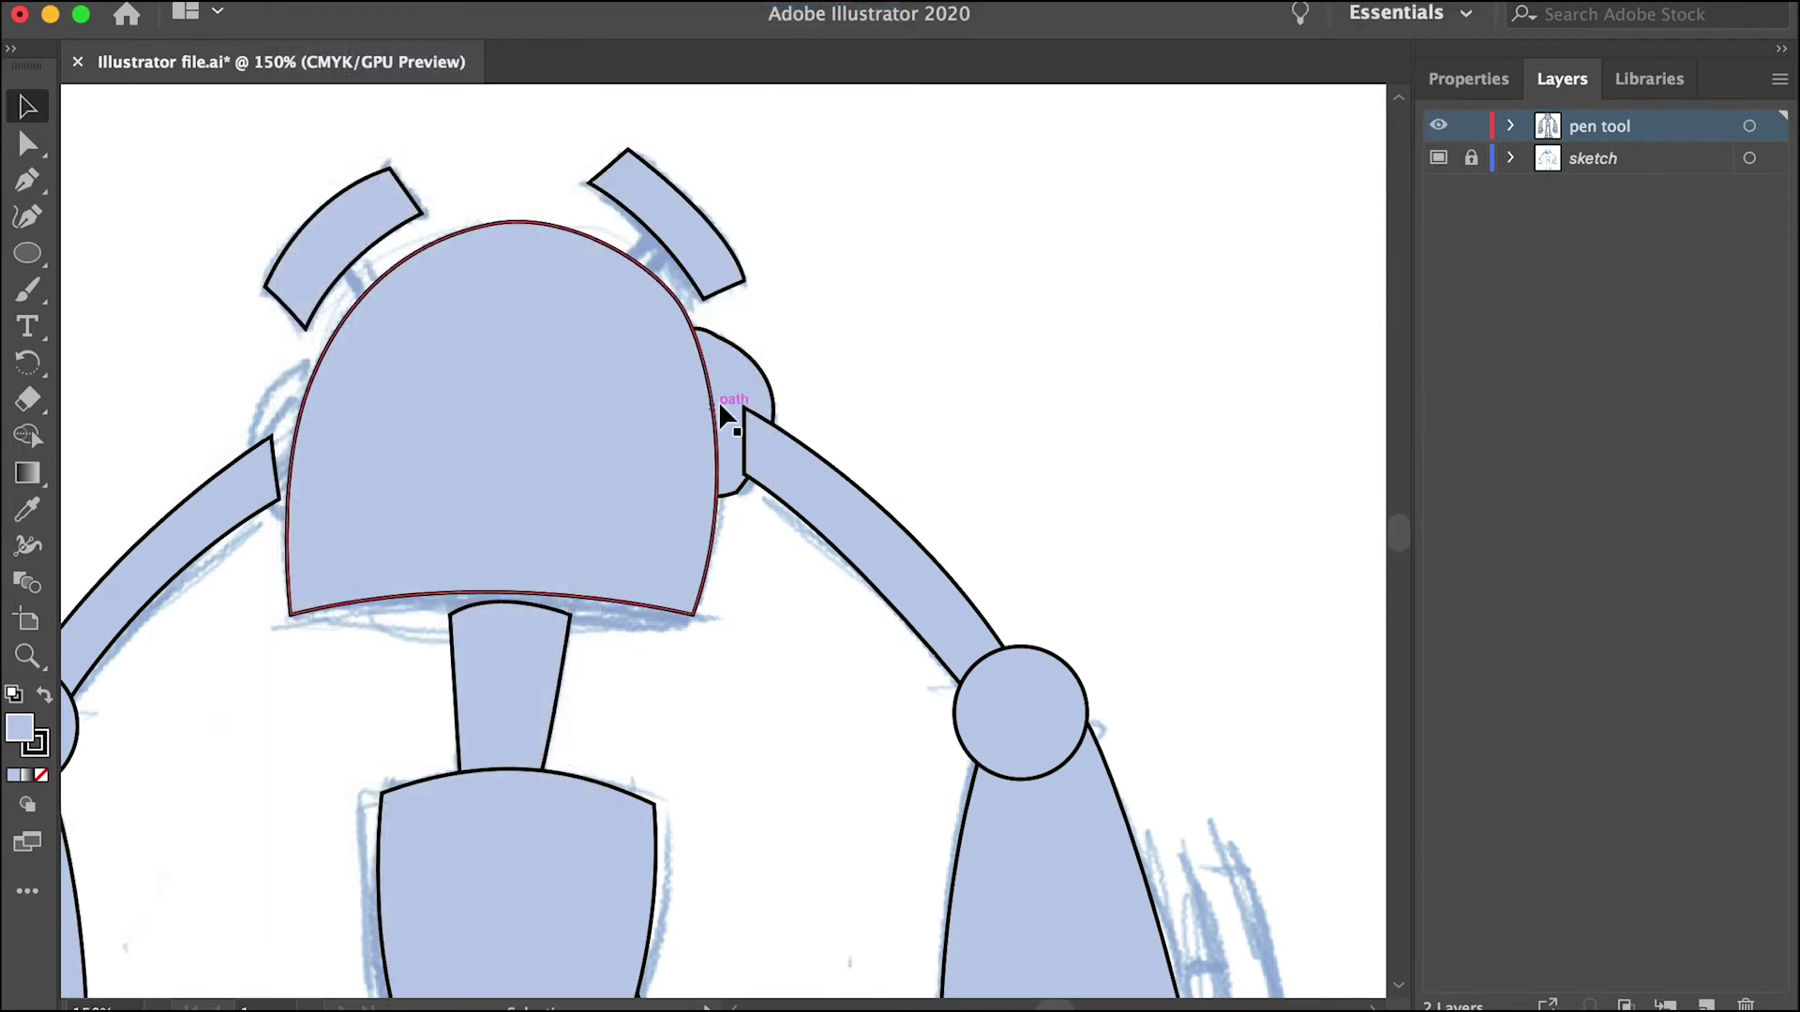
{"action": "left_click", "coordinate": [825, 491]}
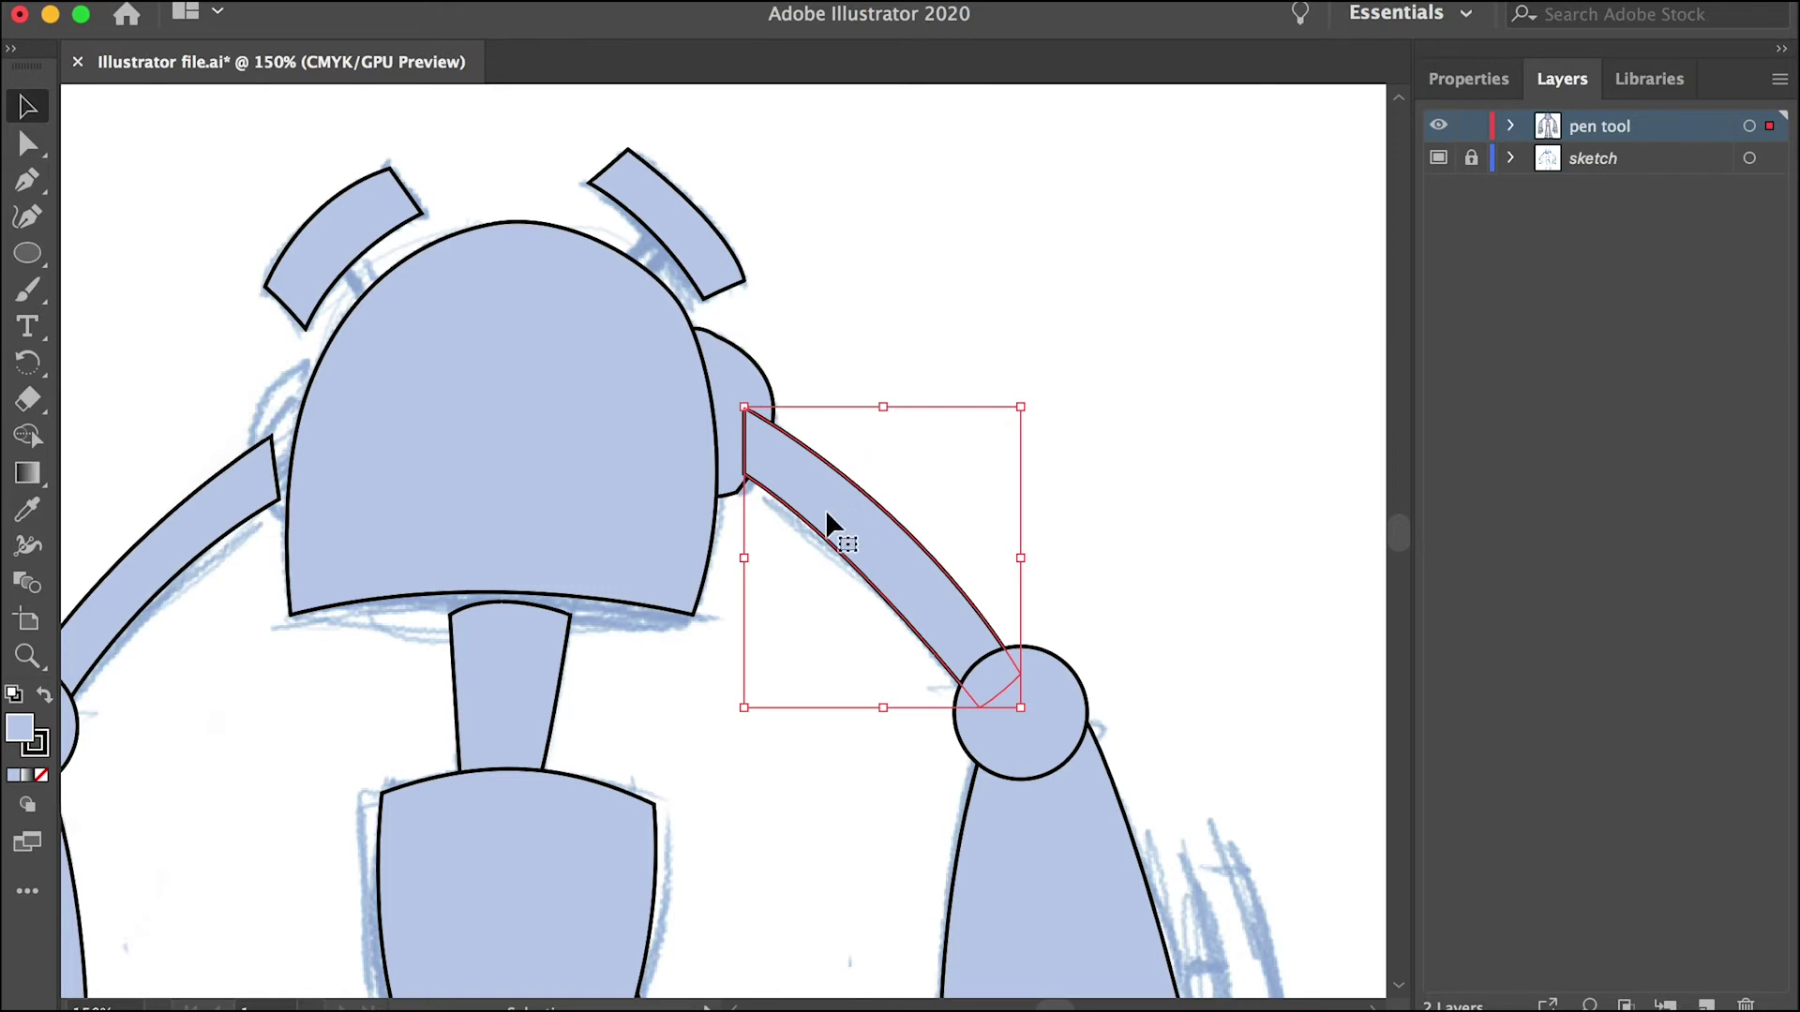
{"action": "left_click", "coordinate": [308, 3]}
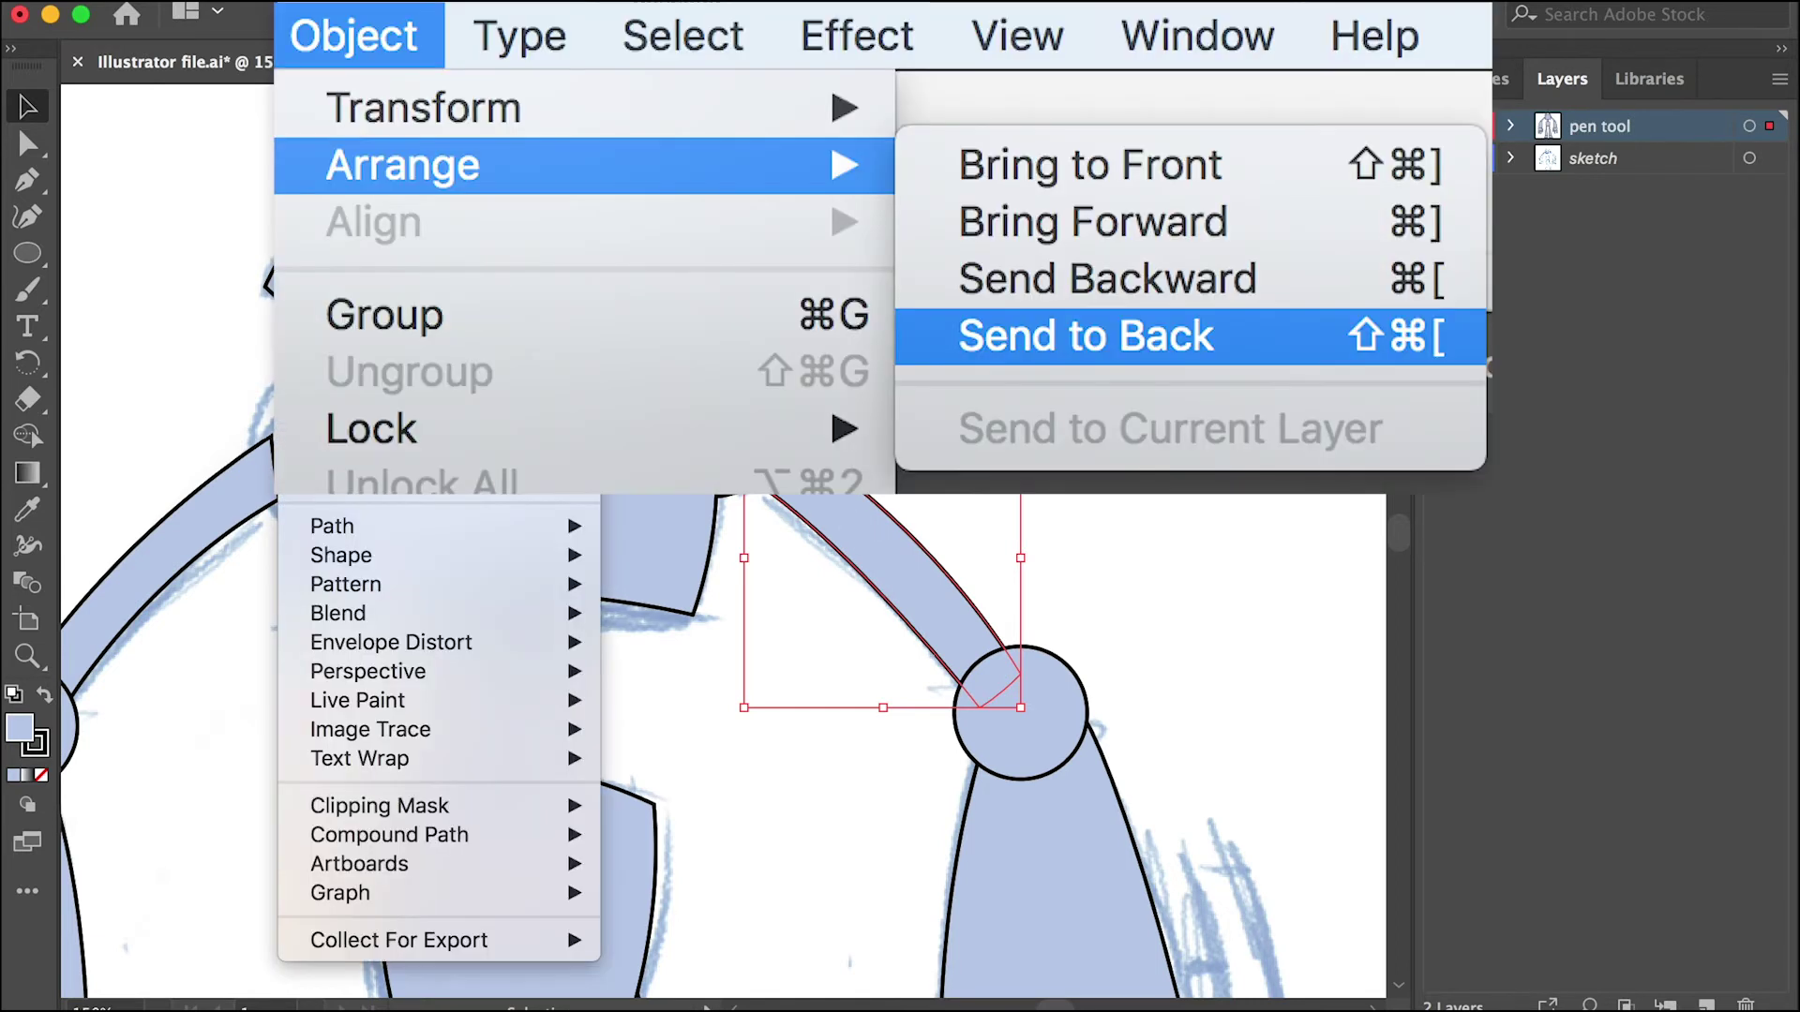
{"action": "left_click", "coordinate": [685, 157]}
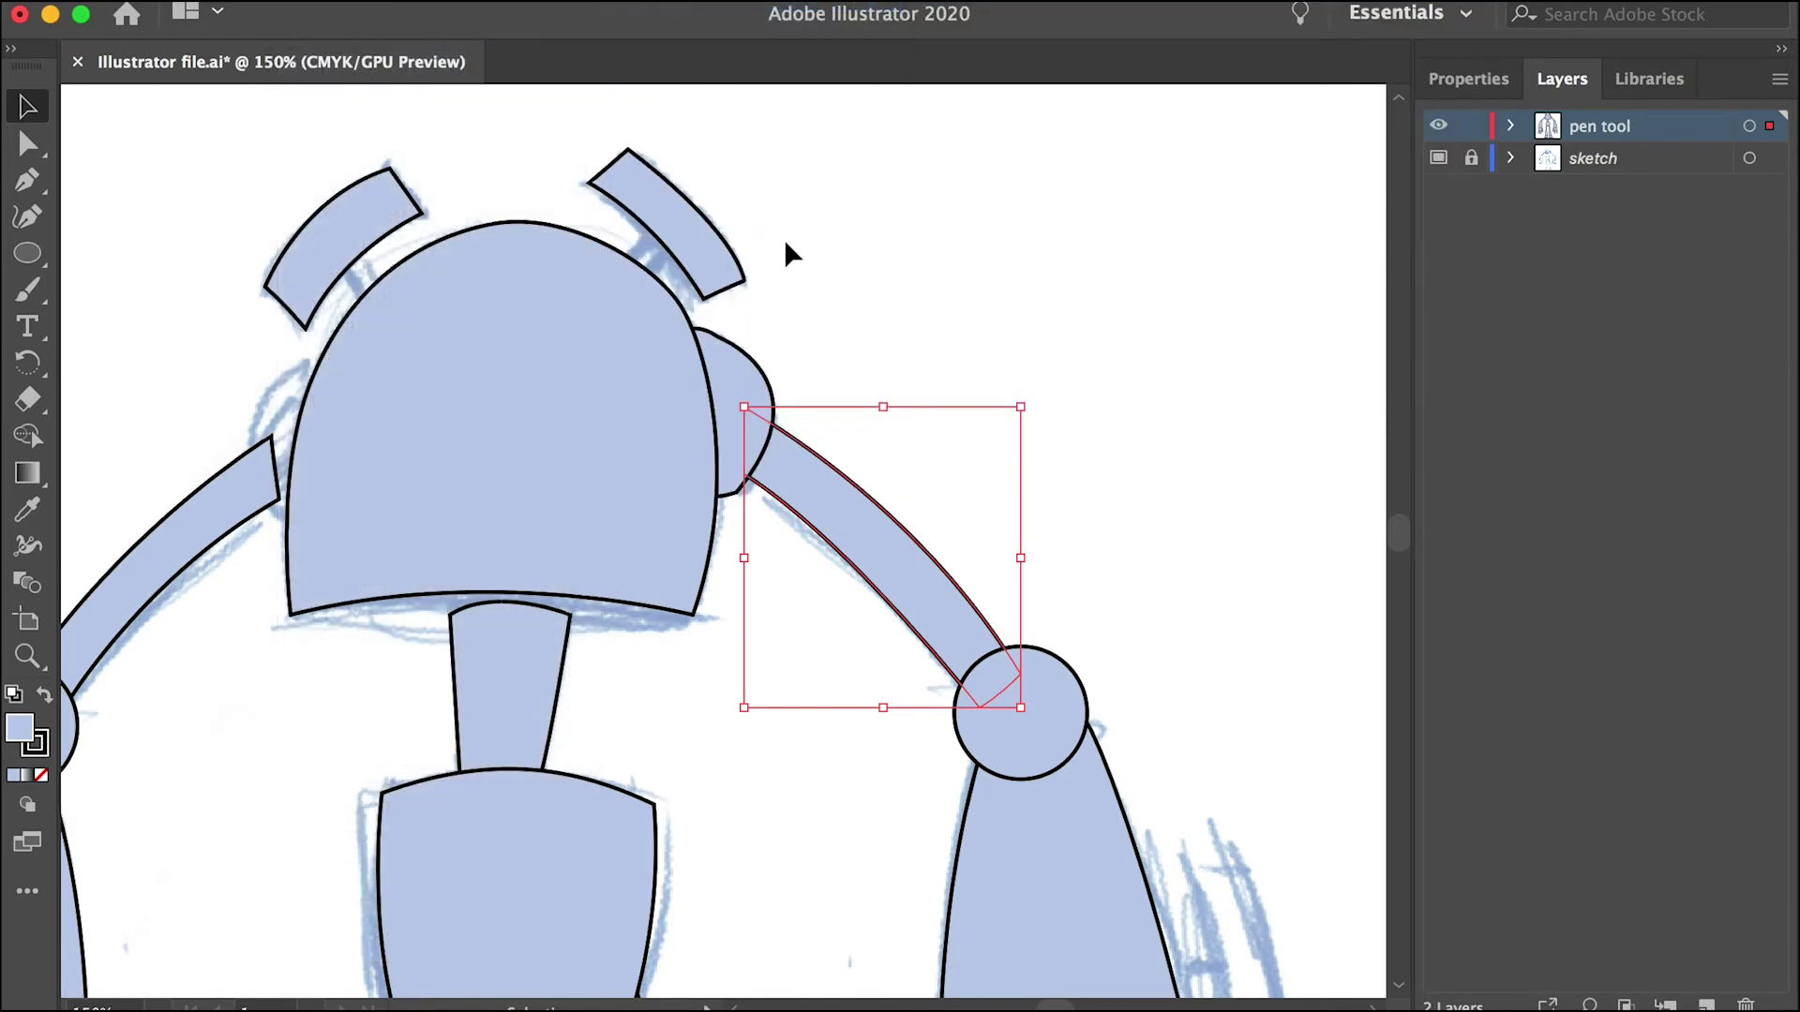
{"action": "left_click", "coordinate": [886, 315]}
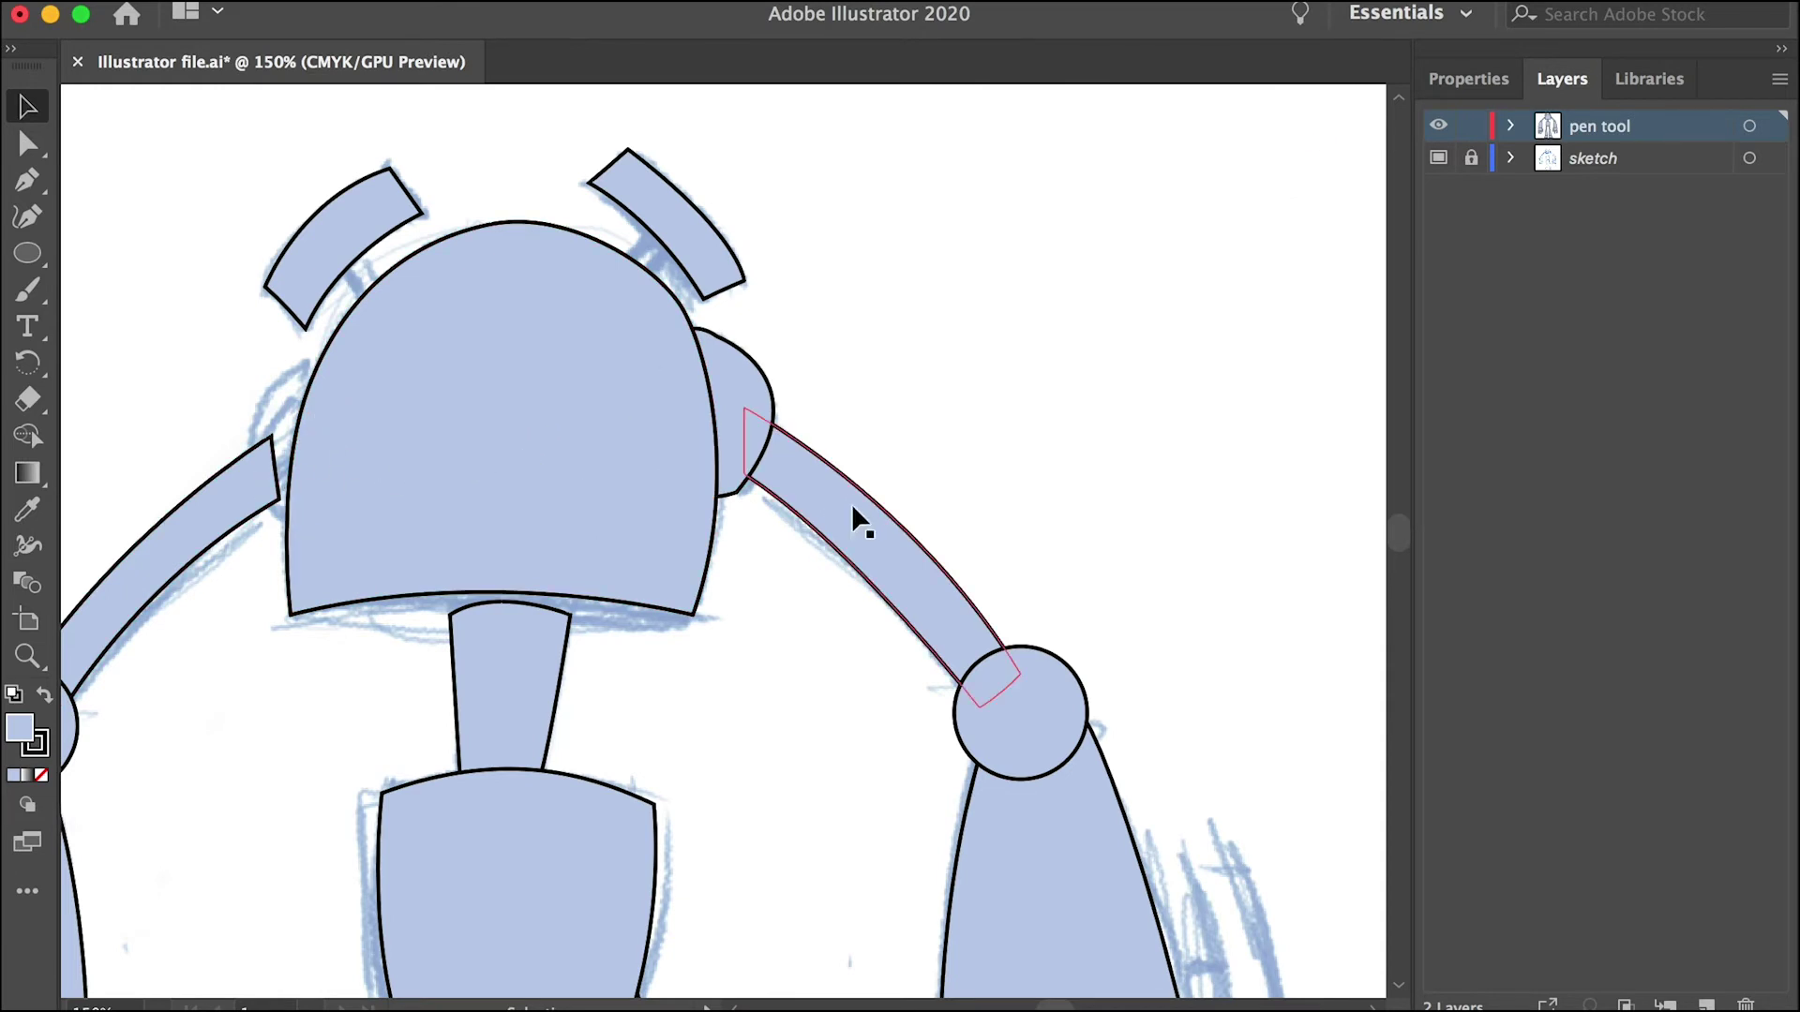
{"action": "scroll", "coordinate": [836, 539], "scroll_direction": "down", "scroll_amount": 10}
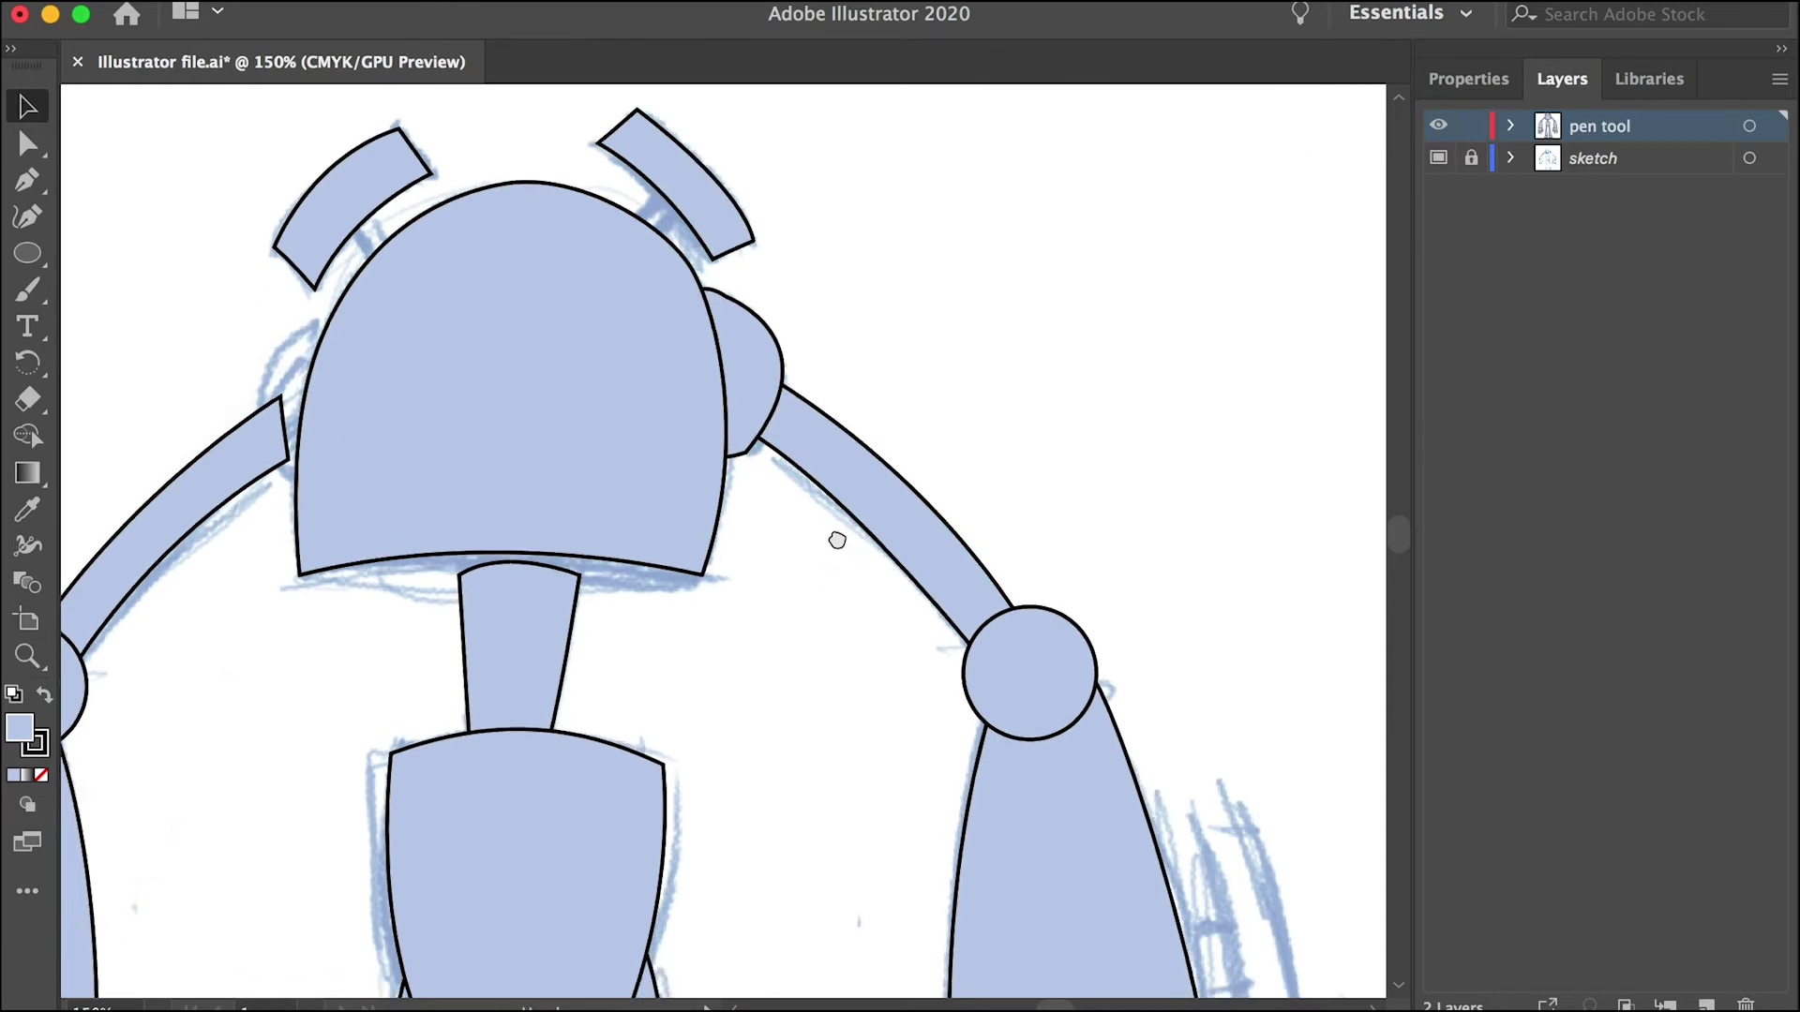
{"action": "left_click_drag", "start_coordinate": [1110, 784], "coordinate": [1204, 361]}
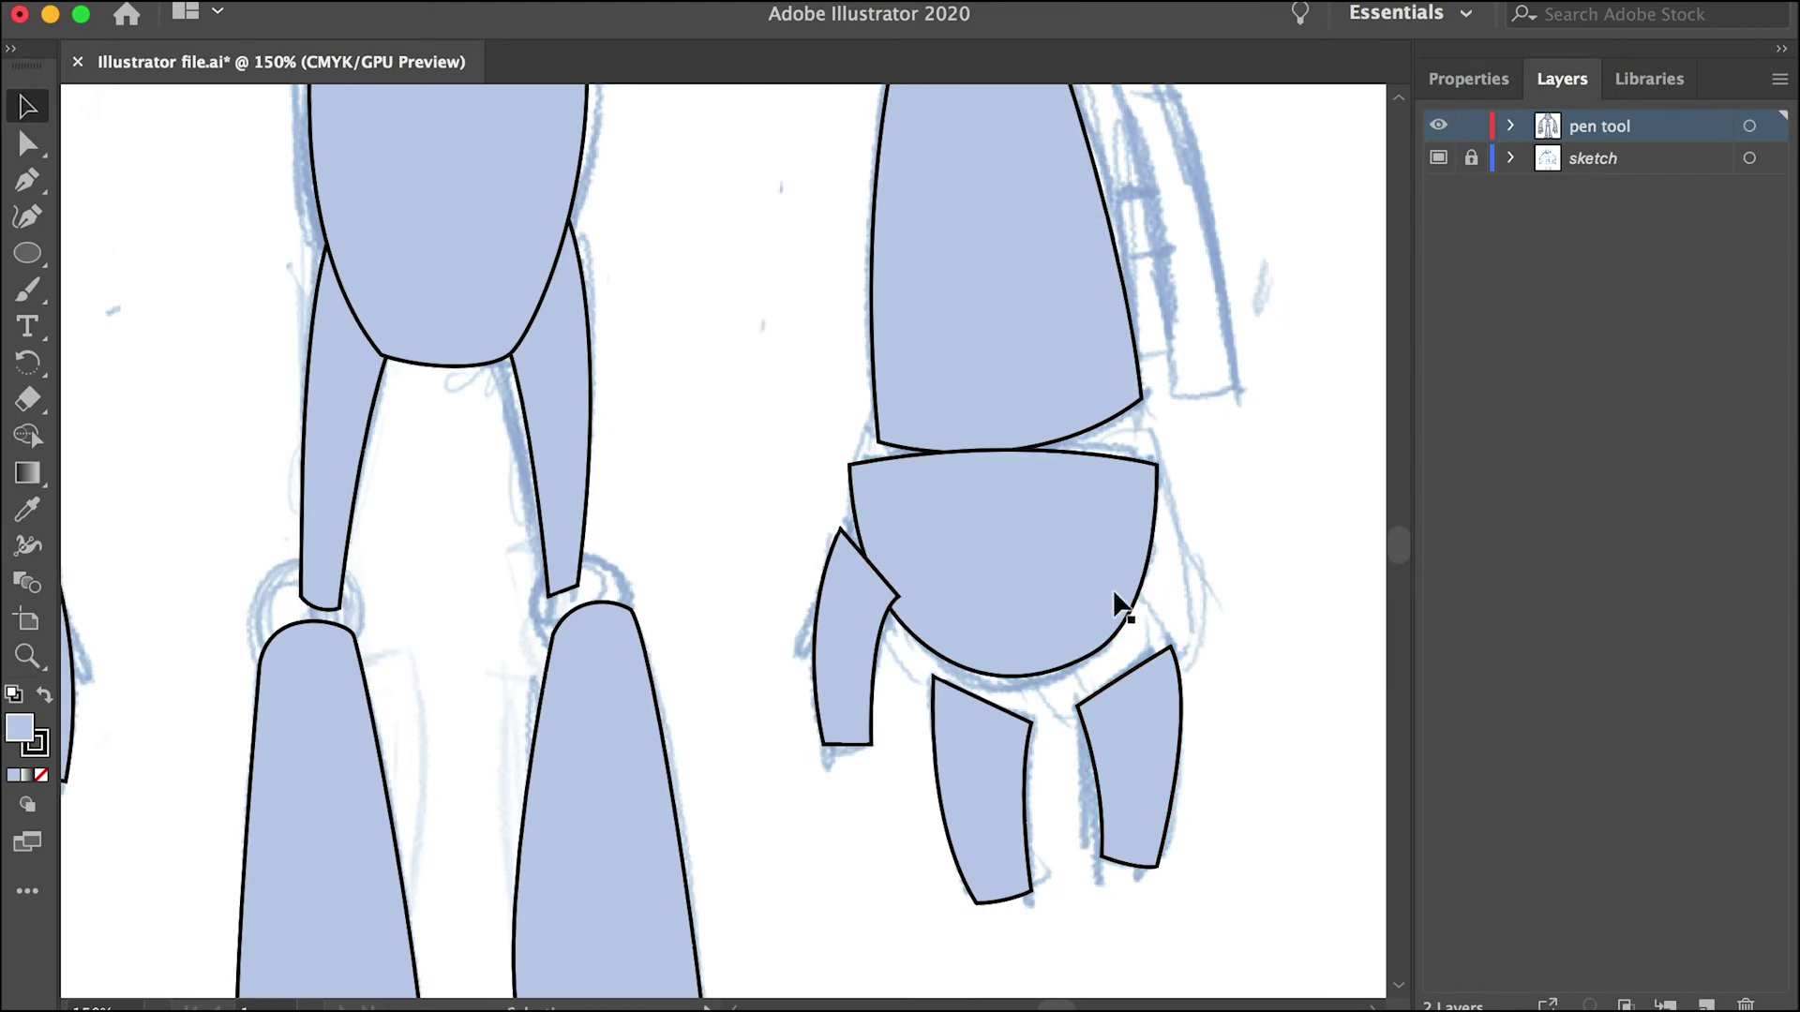
{"action": "left_click_drag", "start_coordinate": [722, 643], "coordinate": [941, 474]}
{"action": "left_click_drag", "start_coordinate": [697, 781], "coordinate": [846, 344]}
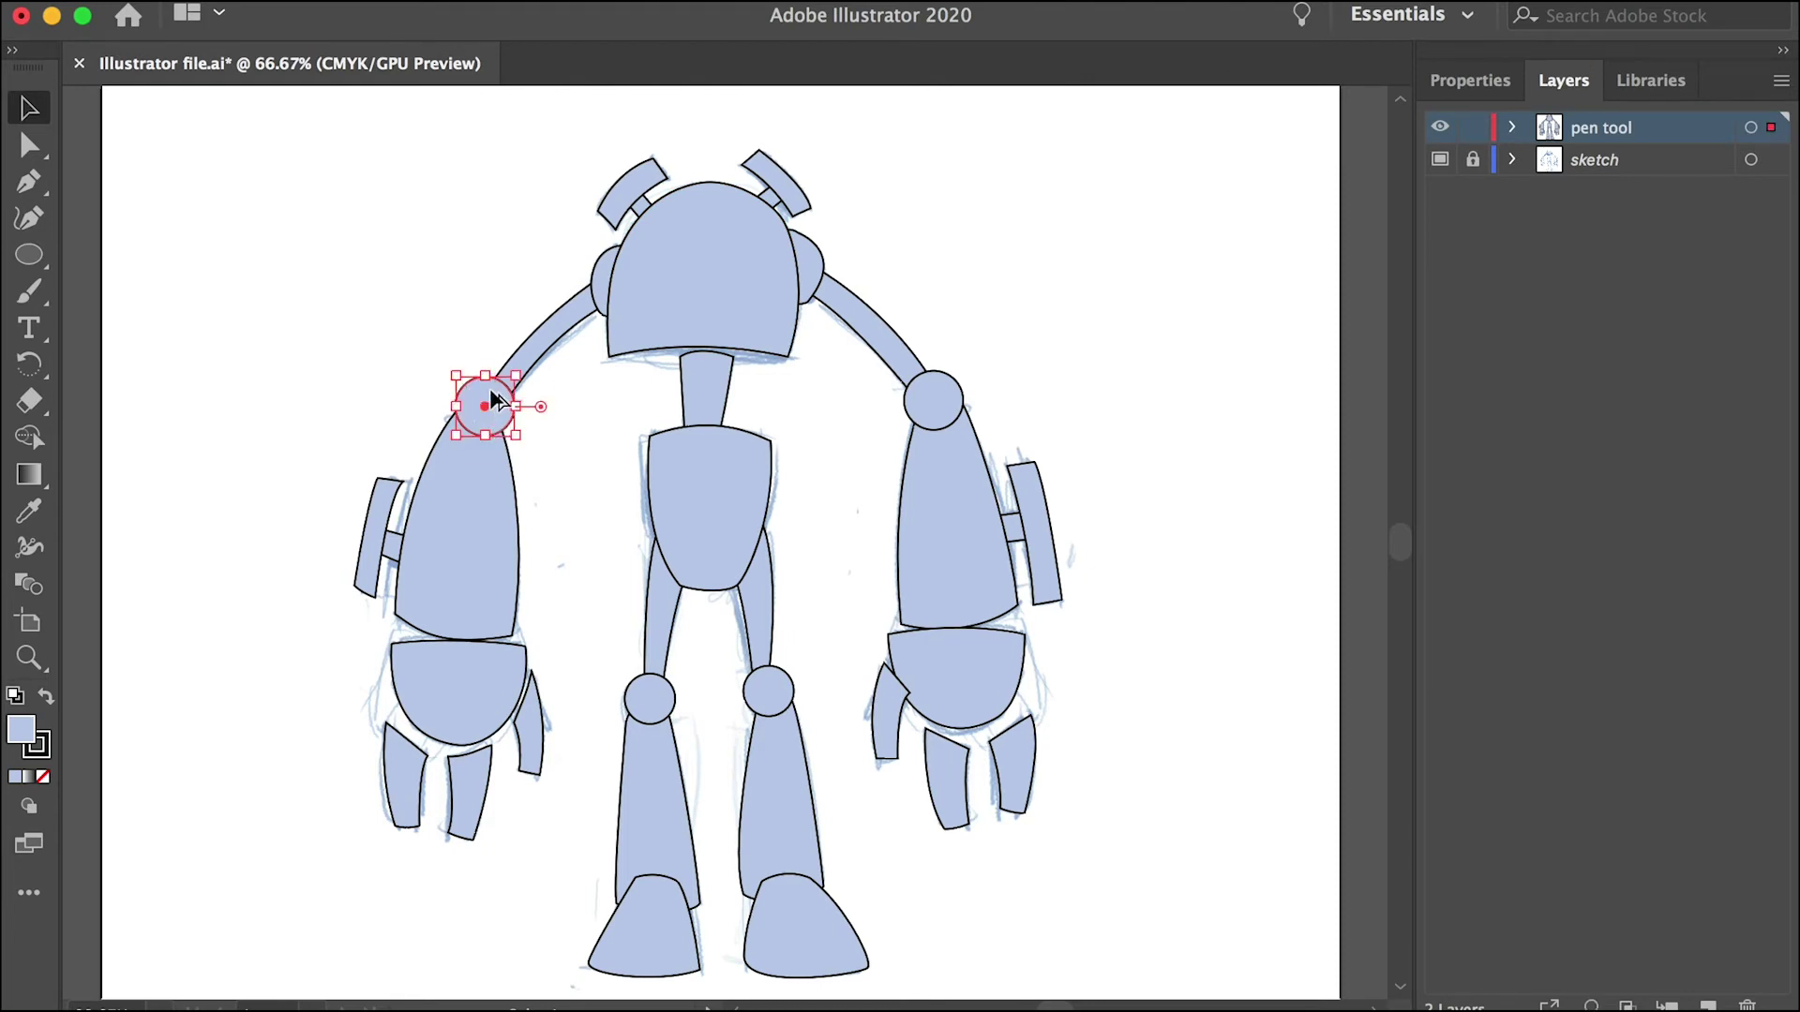
Step: Copy the left elbow circle onto the middle of the head
{"action": "left_click_drag", "start_coordinate": [494, 398], "coordinate": [710, 267]}
{"action": "key", "text": "super+equal"}
{"action": "key", "text": "super+equal"}
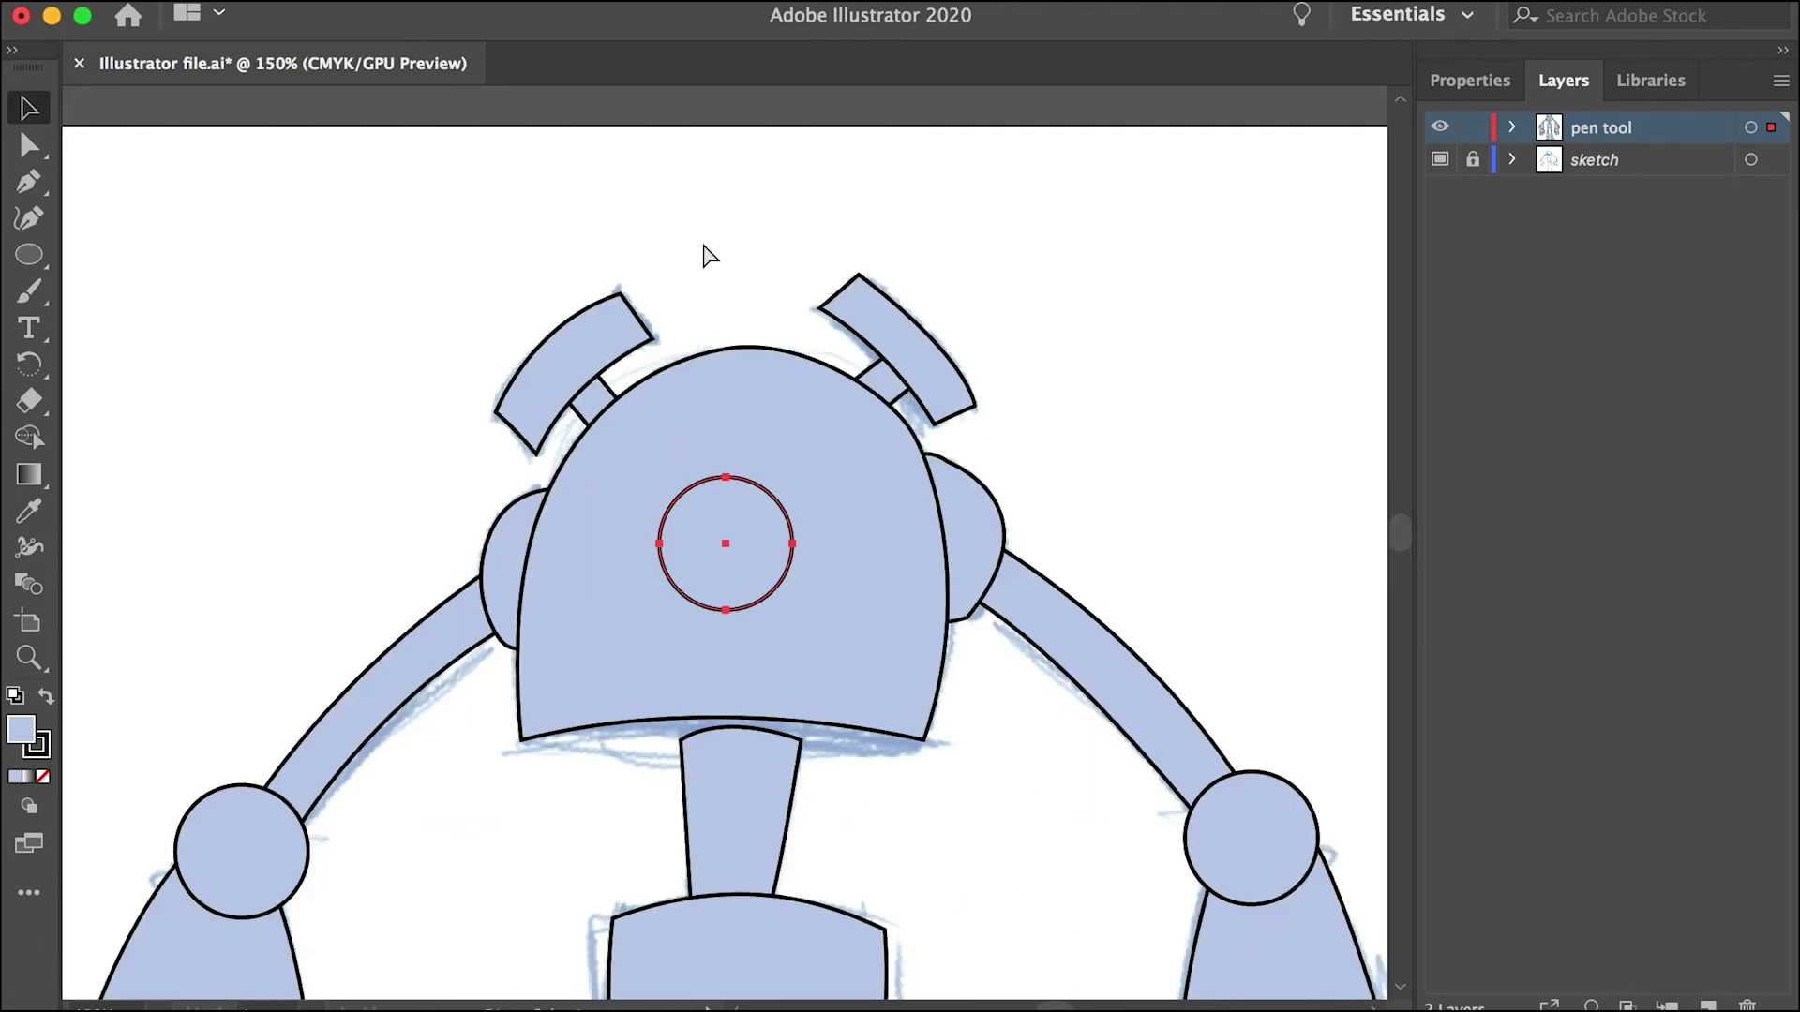
{"action": "left_click_drag", "start_coordinate": [795, 478], "coordinate": [755, 506]}
Step: Add a second, larger circle on the head, overlapping the lower part of the first circle
{"action": "left_click_drag", "start_coordinate": [265, 870], "coordinate": [878, 638]}
{"action": "key", "text": "super+z"}
{"action": "left_click_drag", "start_coordinate": [727, 506], "coordinate": [783, 534]}
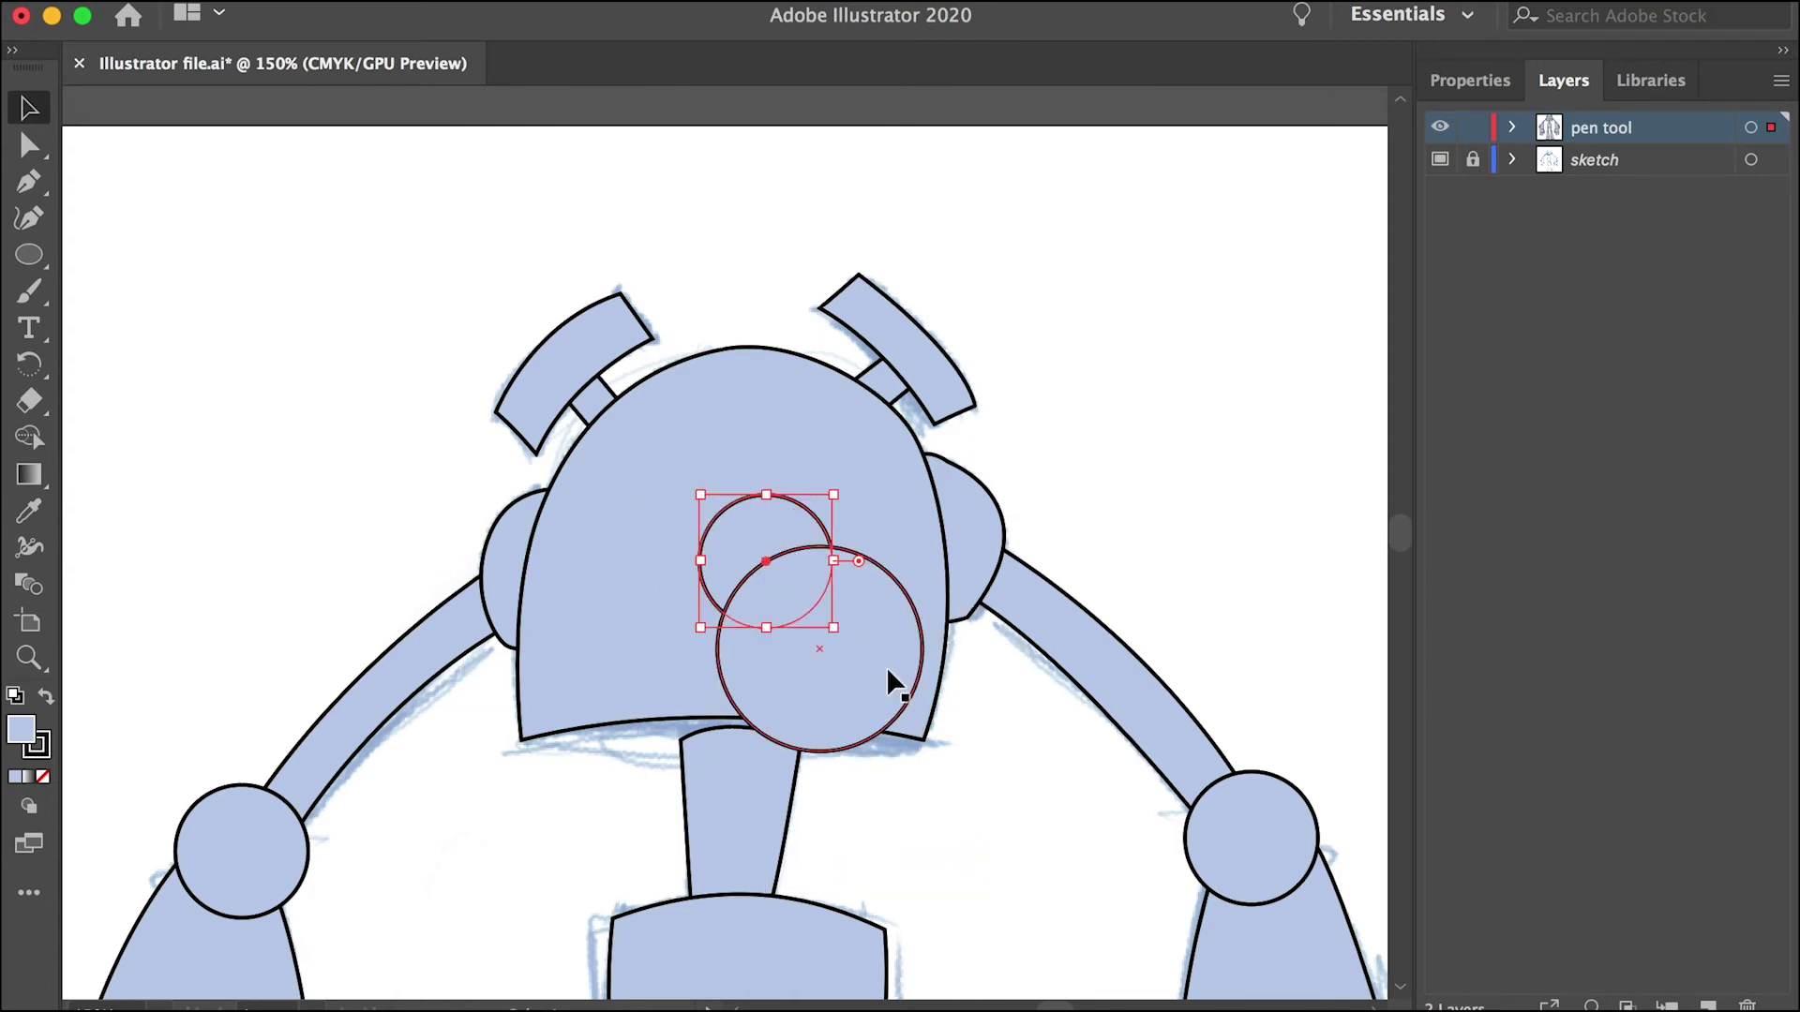
{"action": "left_click_drag", "start_coordinate": [891, 683], "coordinate": [888, 610]}
Step: Bring the smaller head circle to the front, above the larger one
{"action": "left_click", "coordinate": [762, 523]}
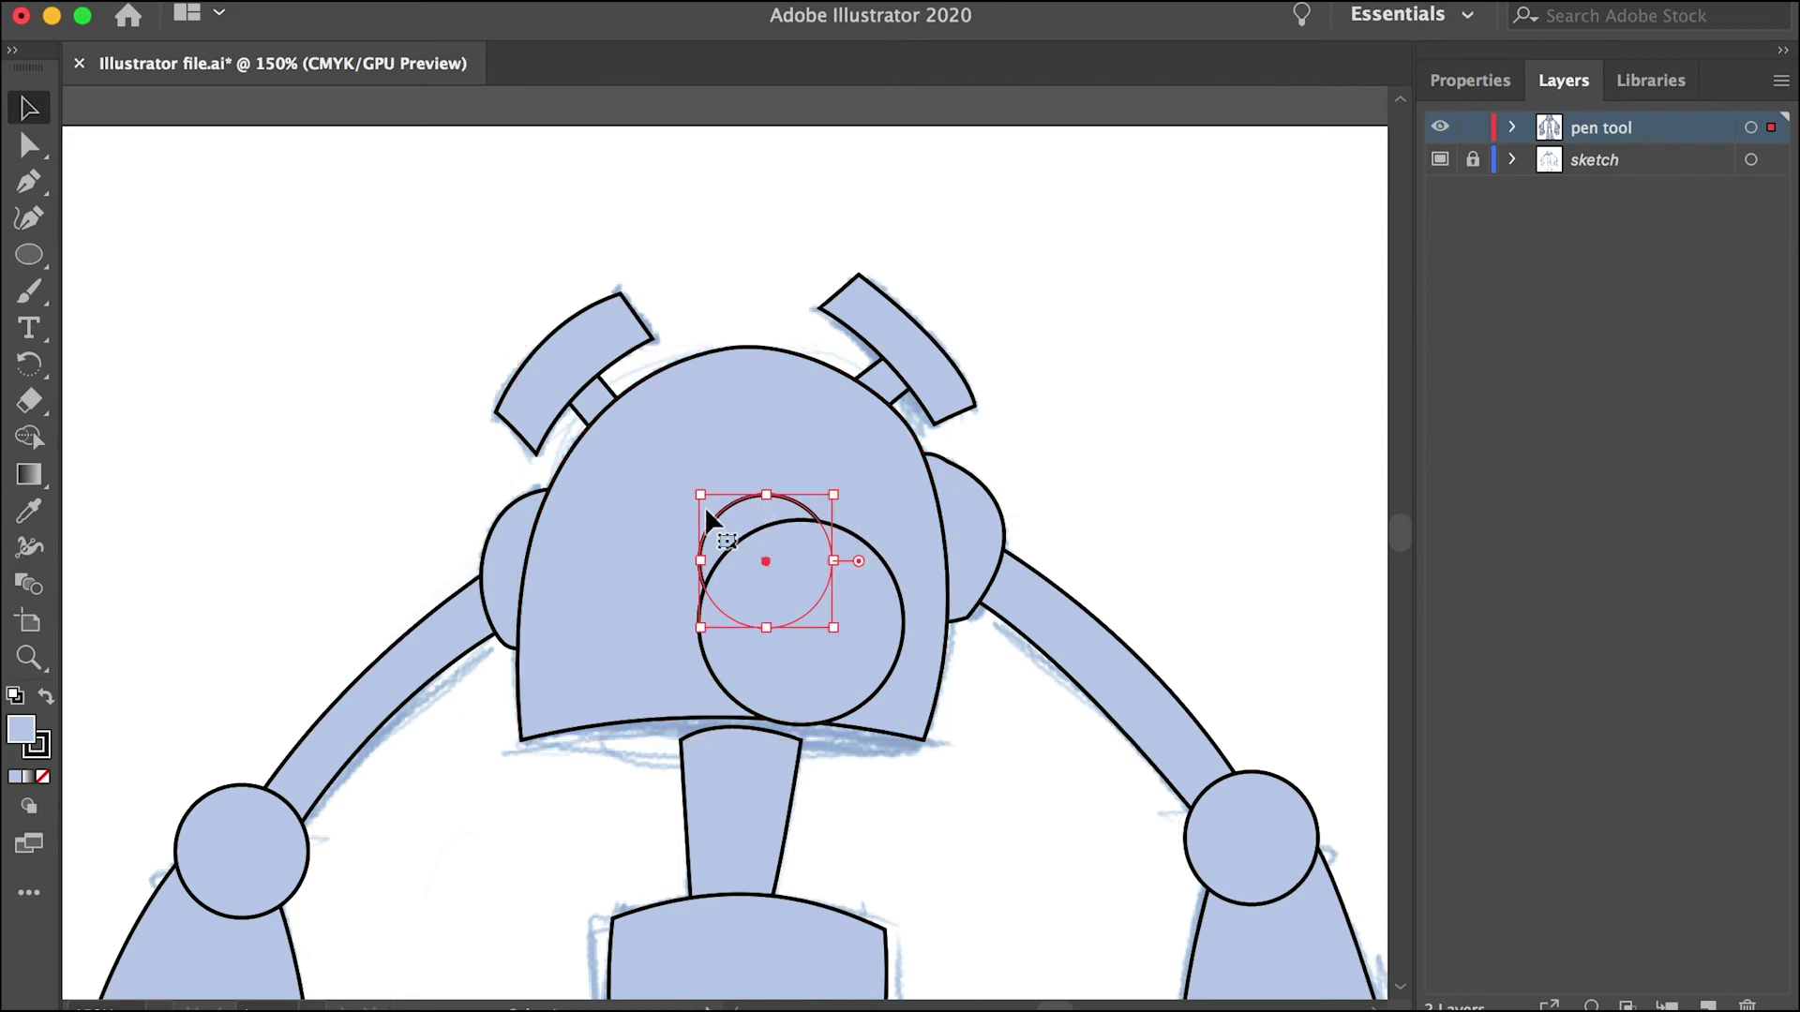
{"action": "left_click", "coordinate": [325, 1]}
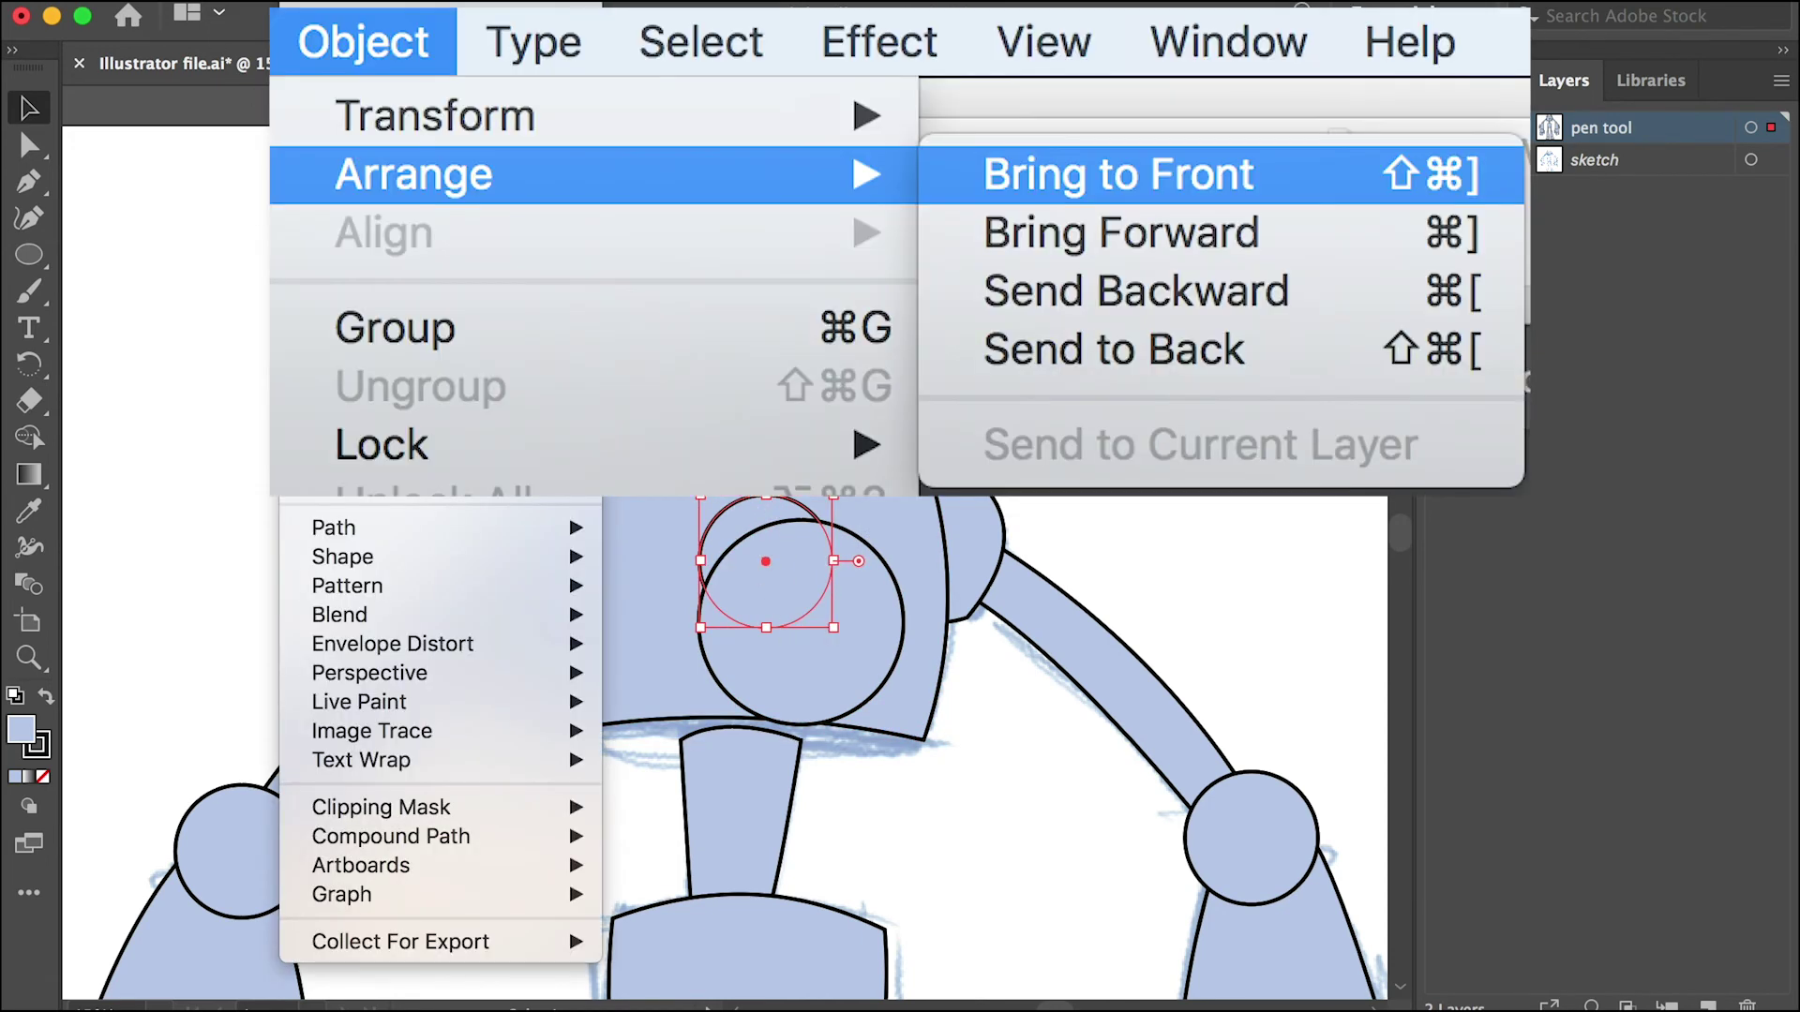
{"action": "mouse_move", "coordinate": [375, 1]}
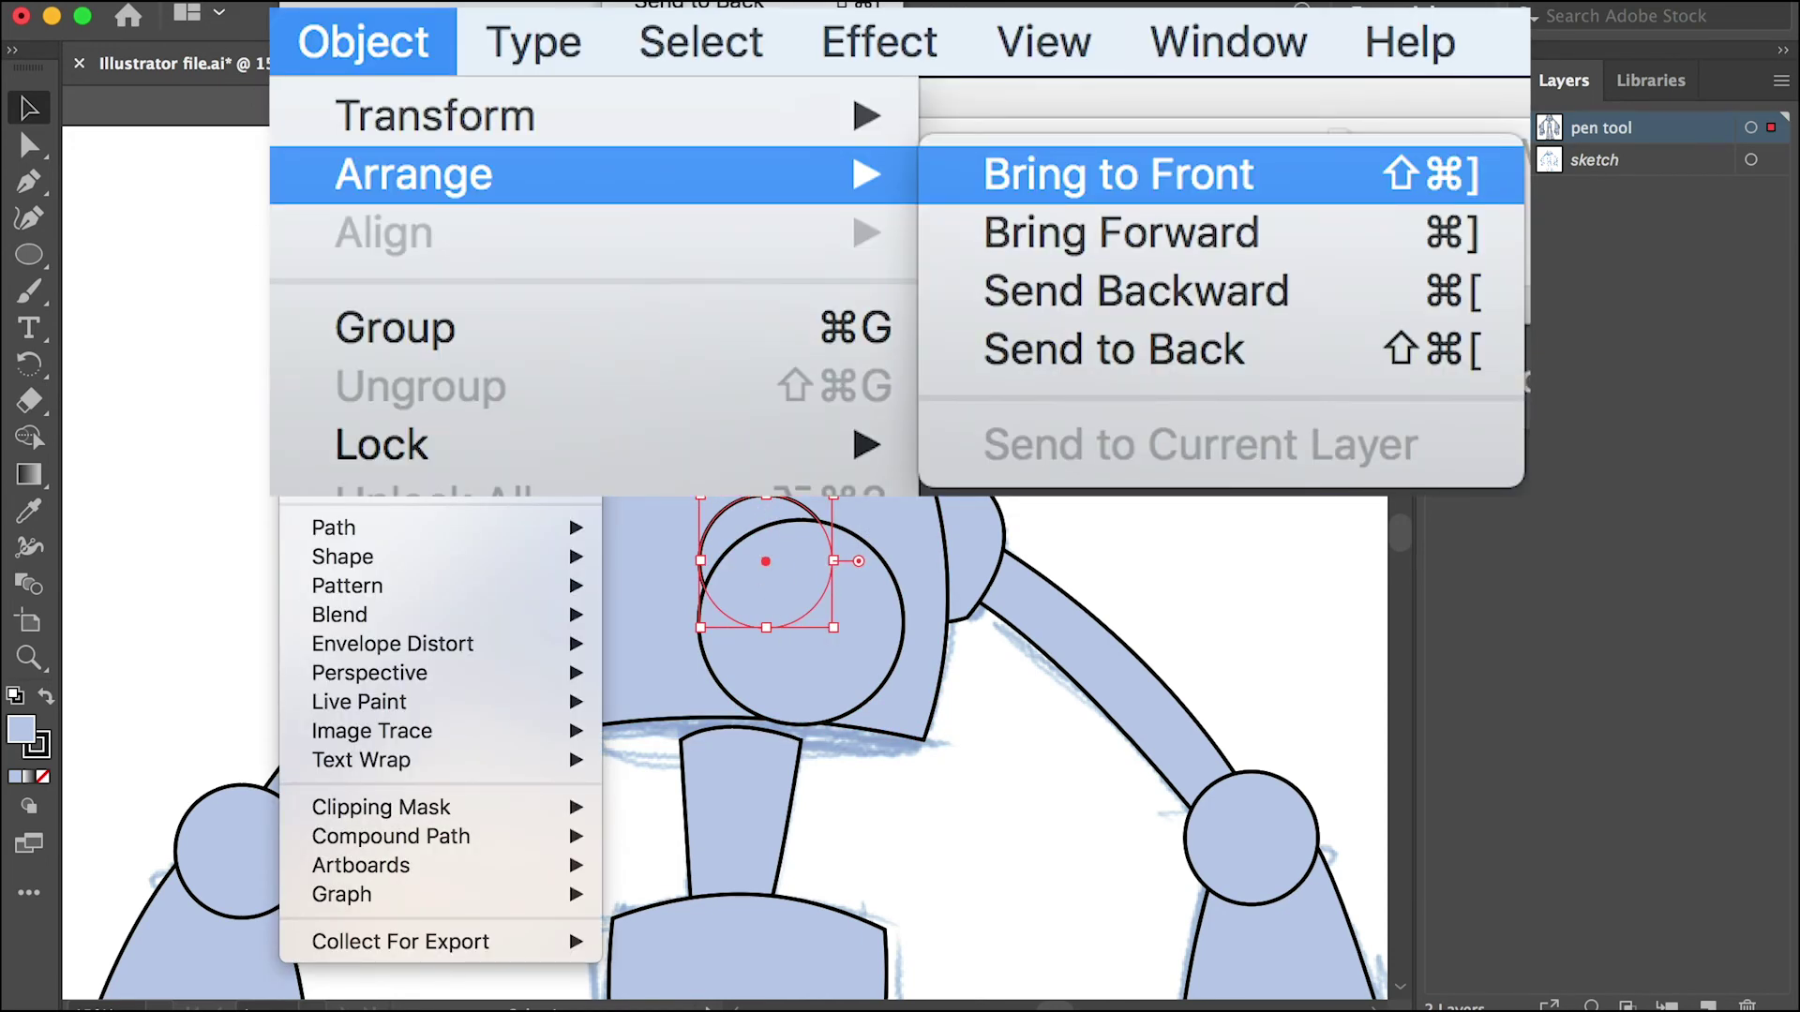
{"action": "left_click", "coordinate": [1118, 174]}
Step: Move the larger circle to the middle of the head and centre the smaller circle inside it to form an eye
{"action": "left_click_drag", "start_coordinate": [779, 556], "coordinate": [705, 498]}
{"action": "left_click_drag", "start_coordinate": [839, 594], "coordinate": [796, 549]}
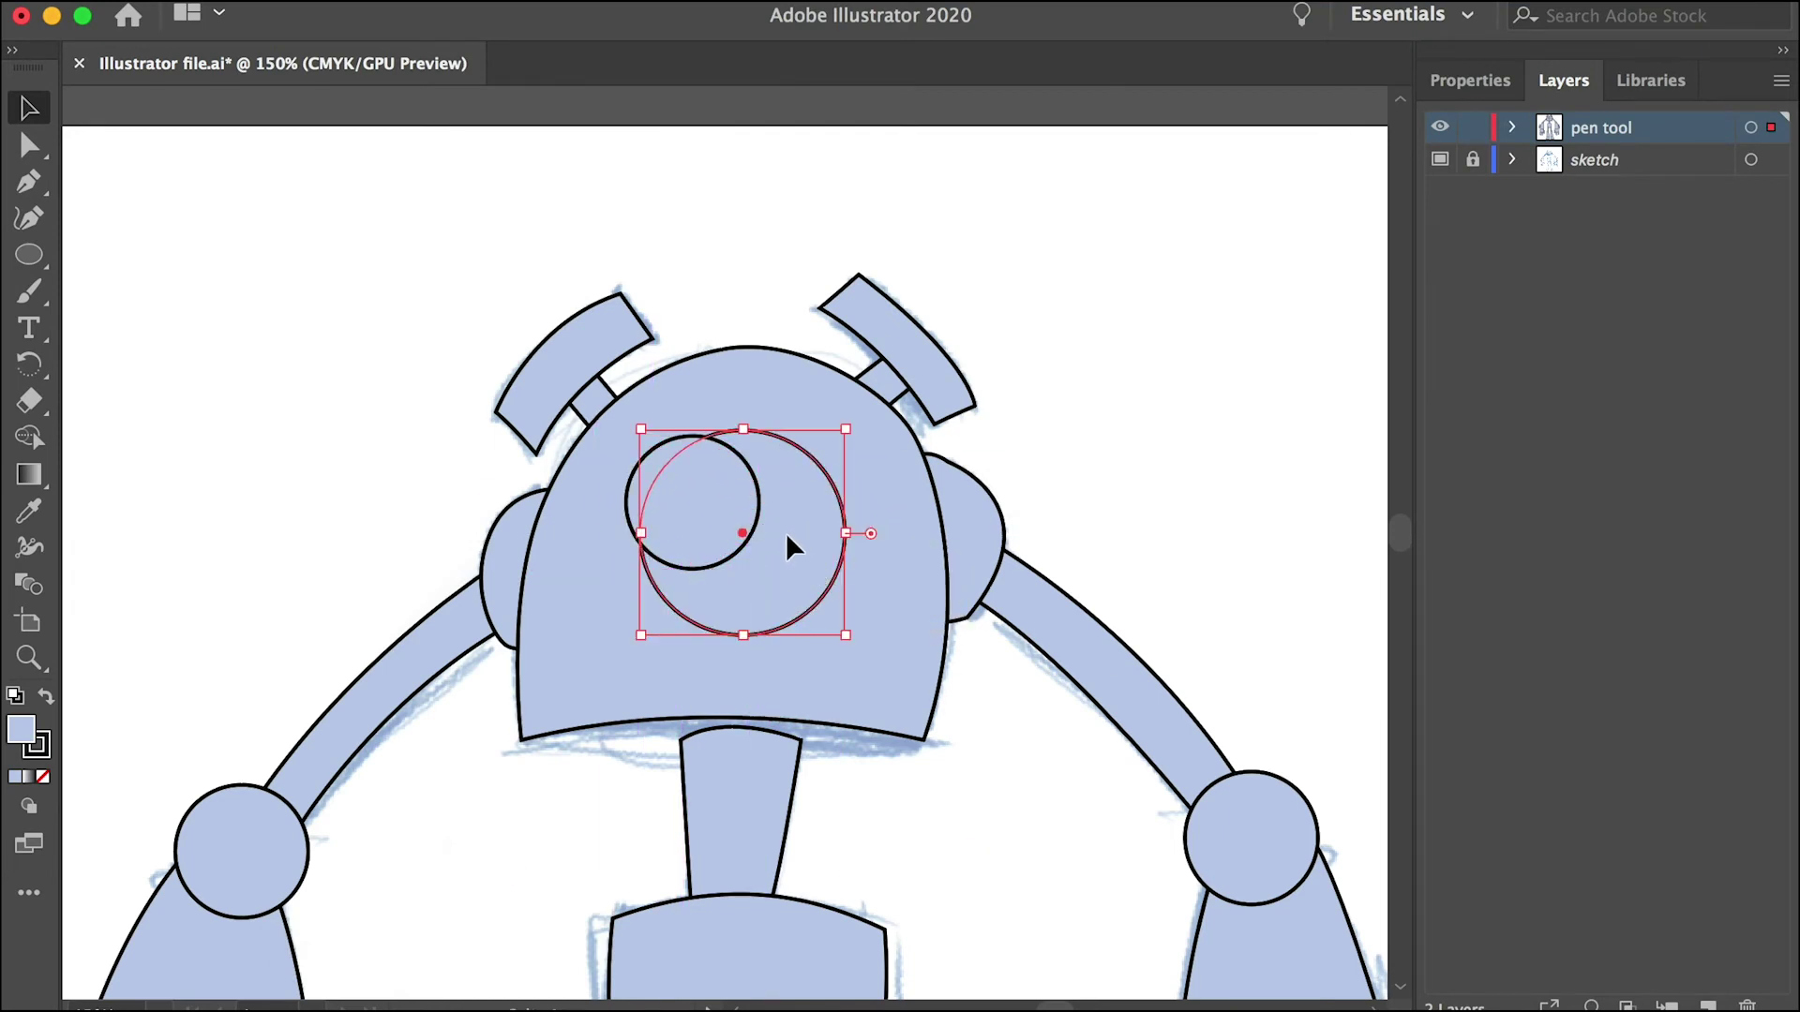
{"action": "left_click", "coordinate": [708, 478]}
{"action": "left_click_drag", "start_coordinate": [709, 478], "coordinate": [750, 514]}
{"action": "key", "text": "super+equal"}
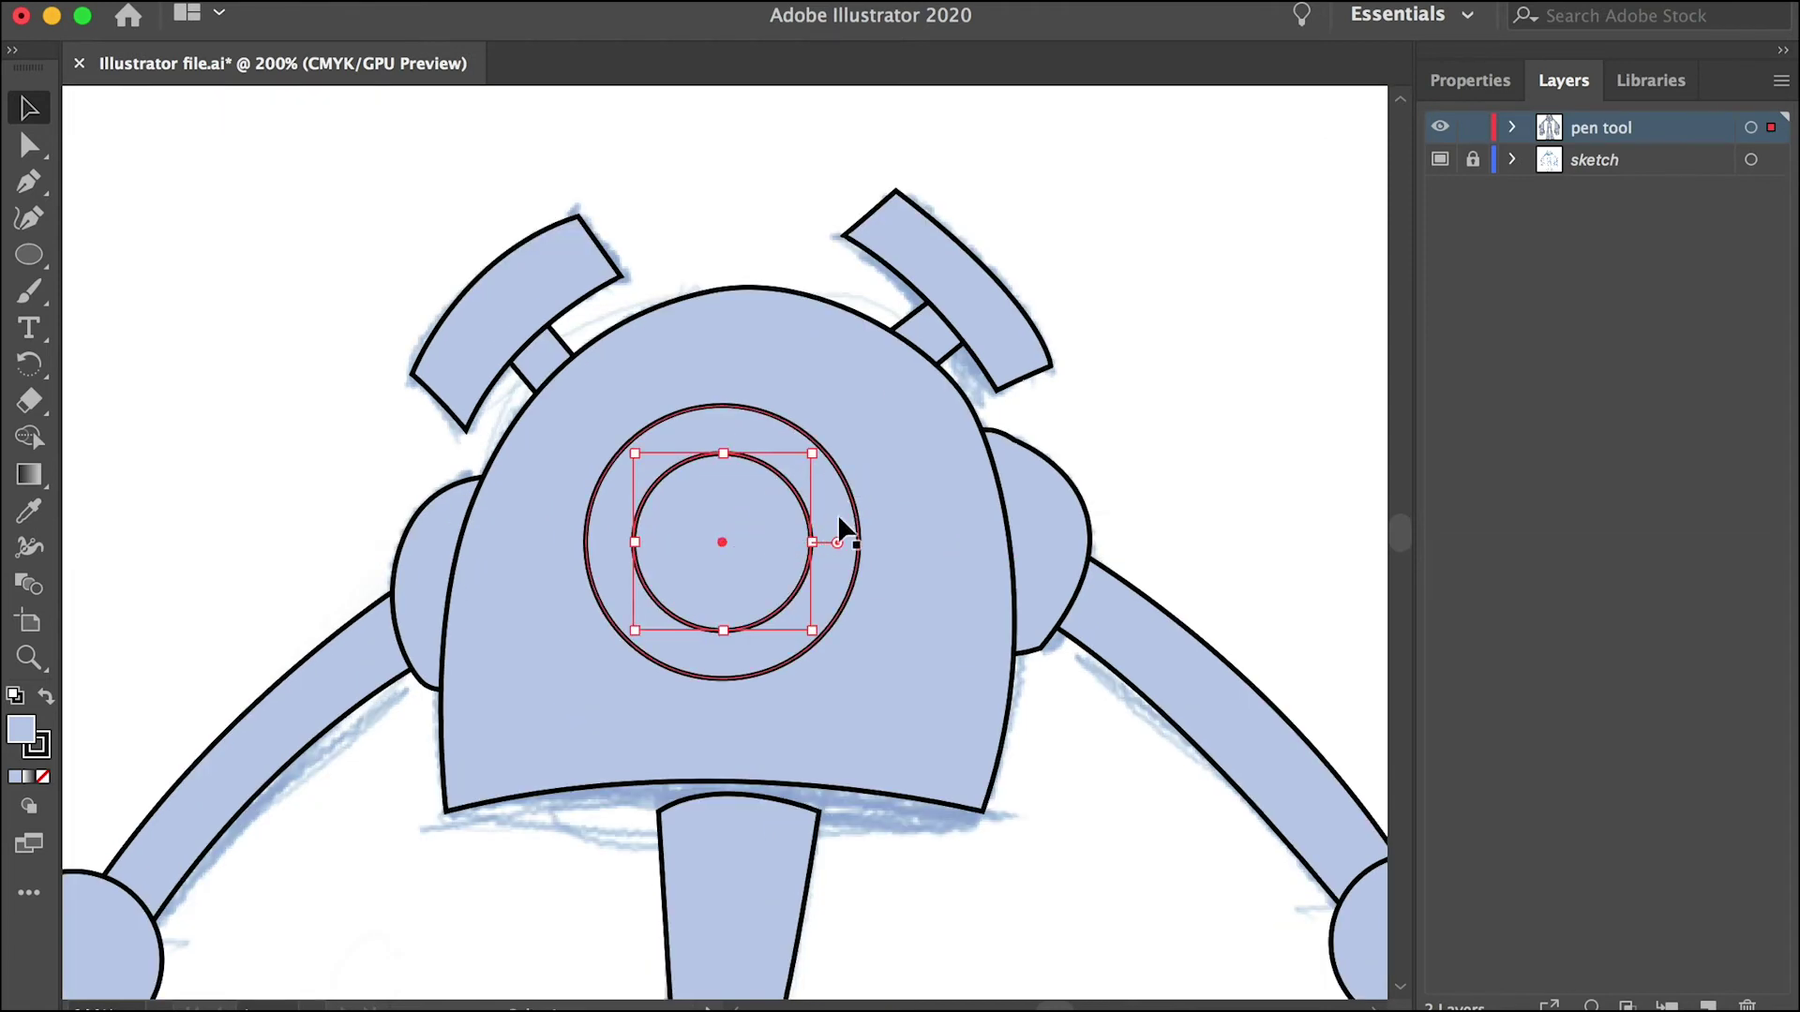
{"action": "left_click", "coordinate": [1193, 414]}
Step: Fill the inner eye circle with dark slate blue, RGB 88, 103, 137
{"action": "left_click", "coordinate": [753, 530]}
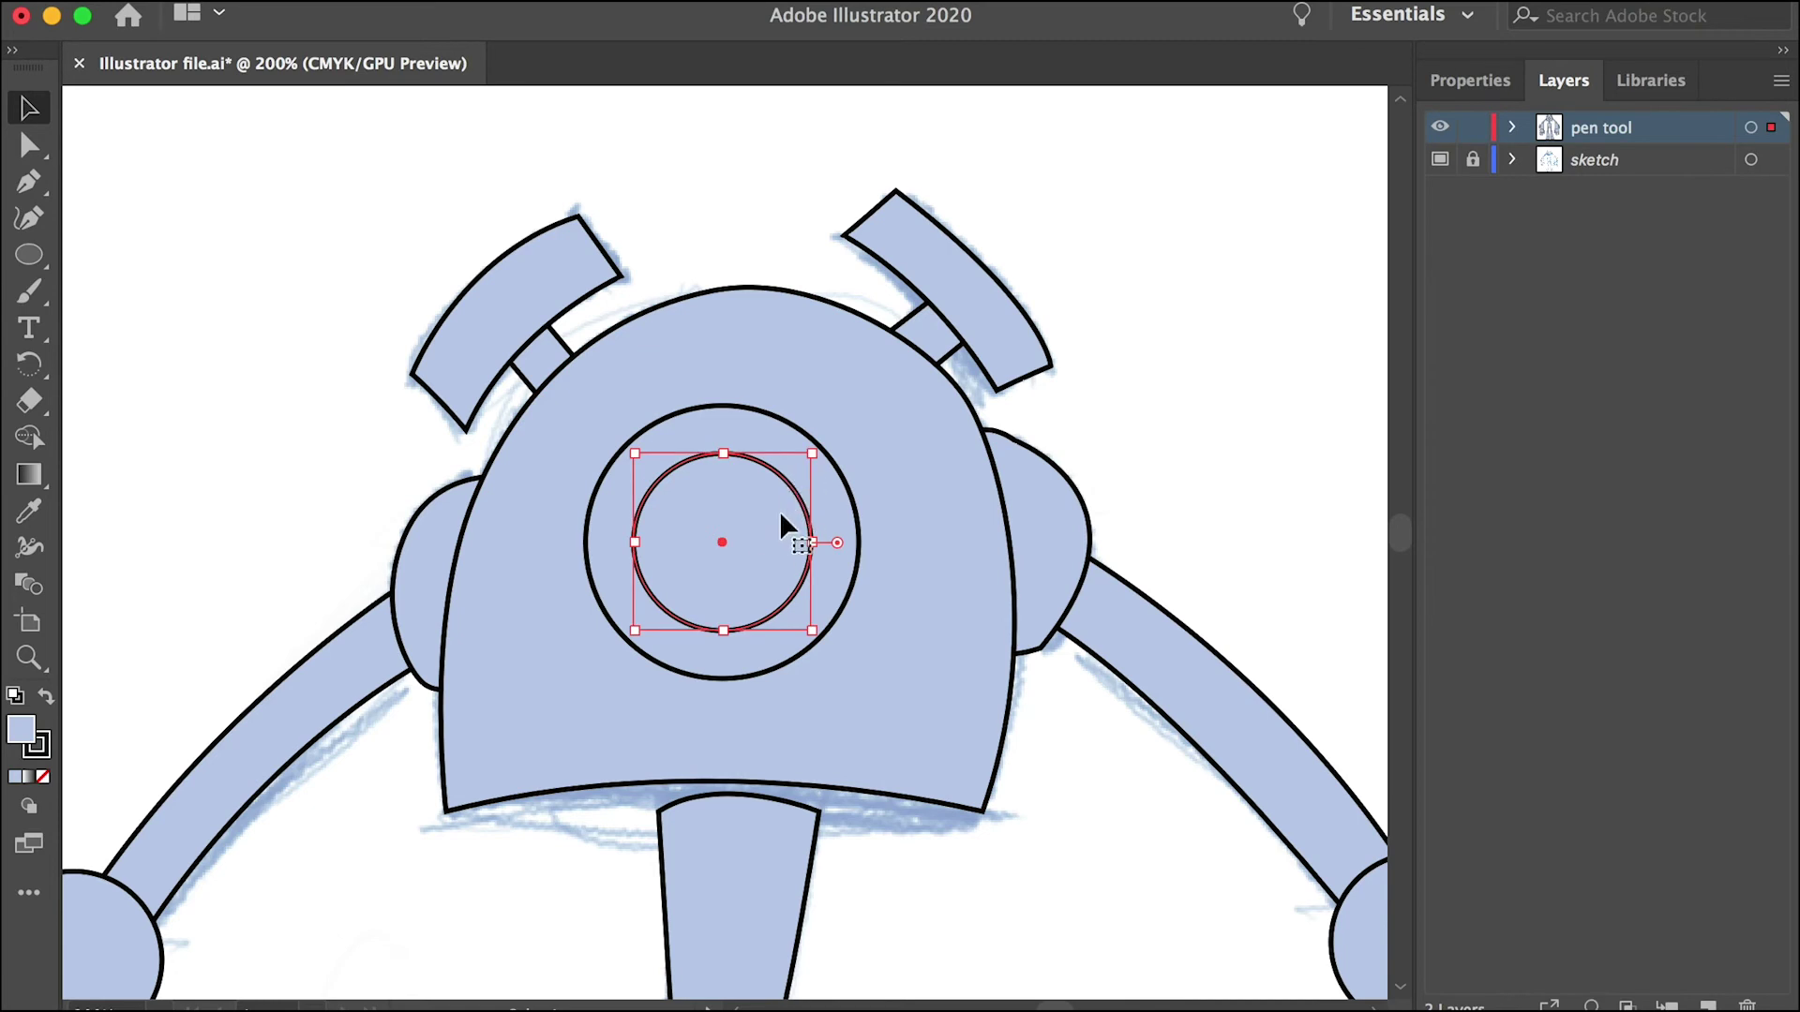
{"action": "double_click", "coordinate": [28, 733]}
{"action": "left_click", "coordinate": [519, 835]}
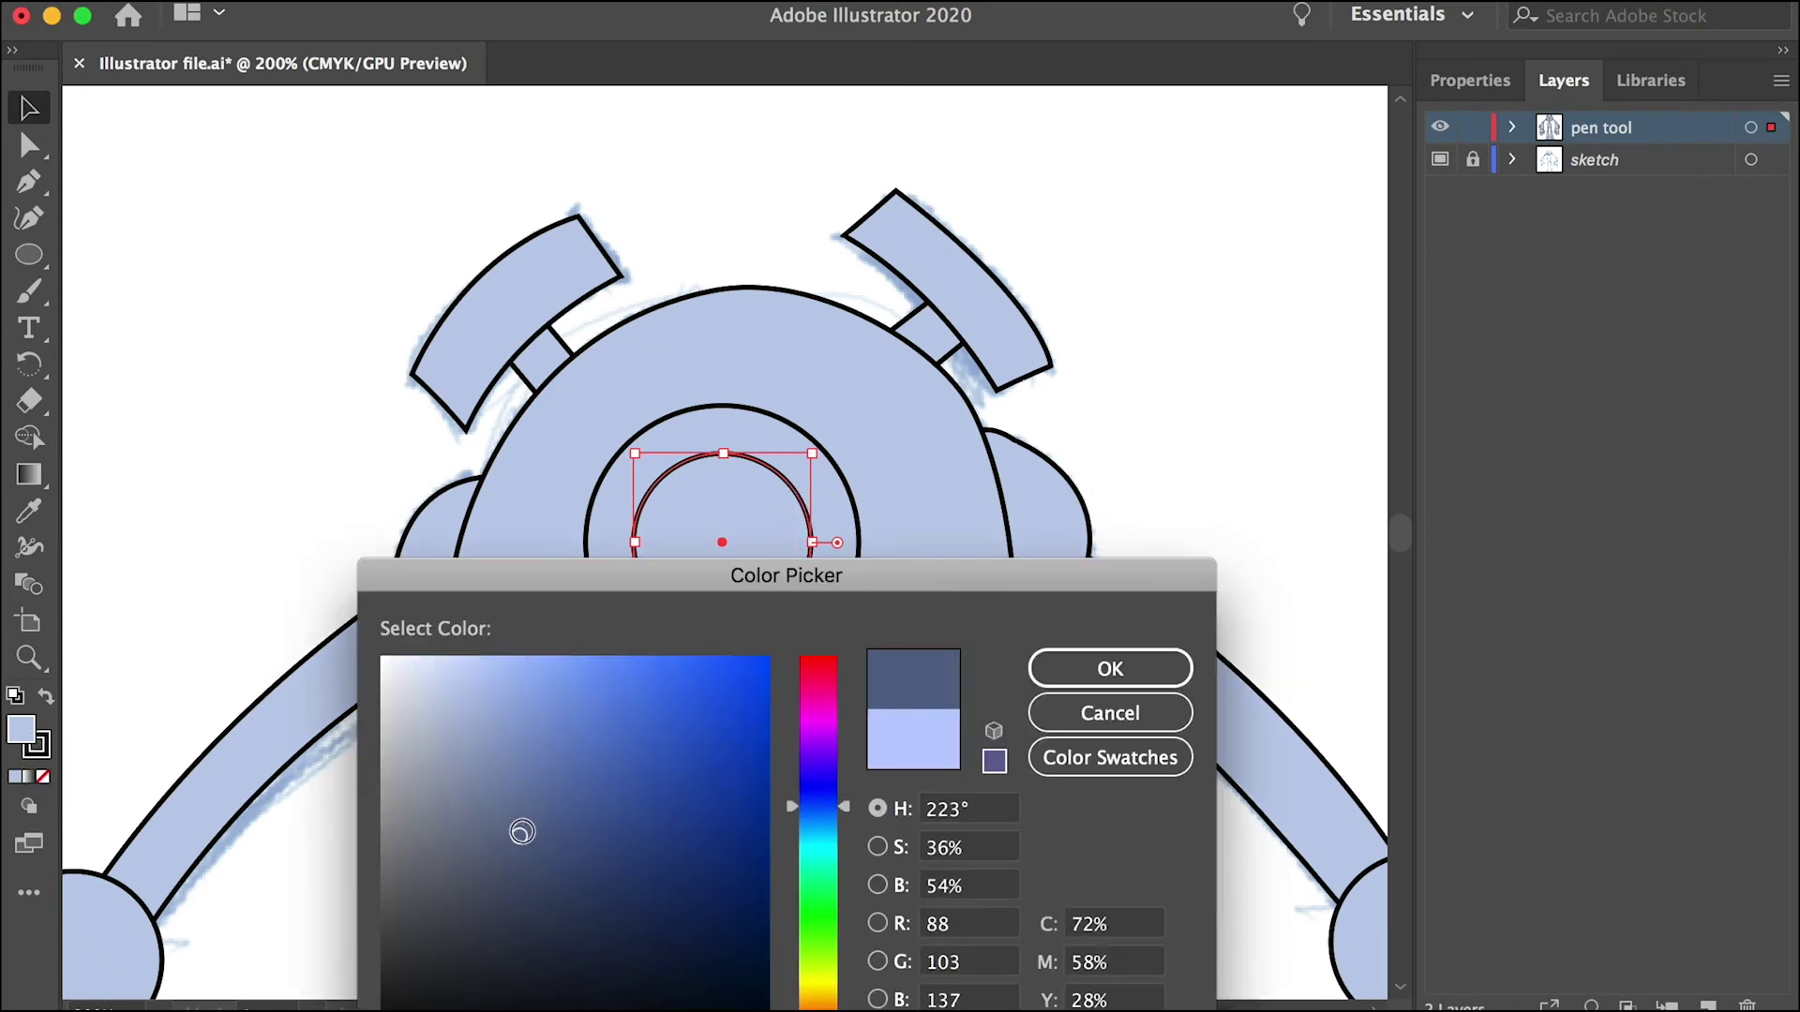
{"action": "left_click", "coordinate": [1110, 668]}
Step: Hide the sketch layer so only the vector robot shows
{"action": "key", "text": "super+minus"}
{"action": "key", "text": "super+minus"}
{"action": "key", "text": "super+minus"}
{"action": "key", "text": "super+minus"}
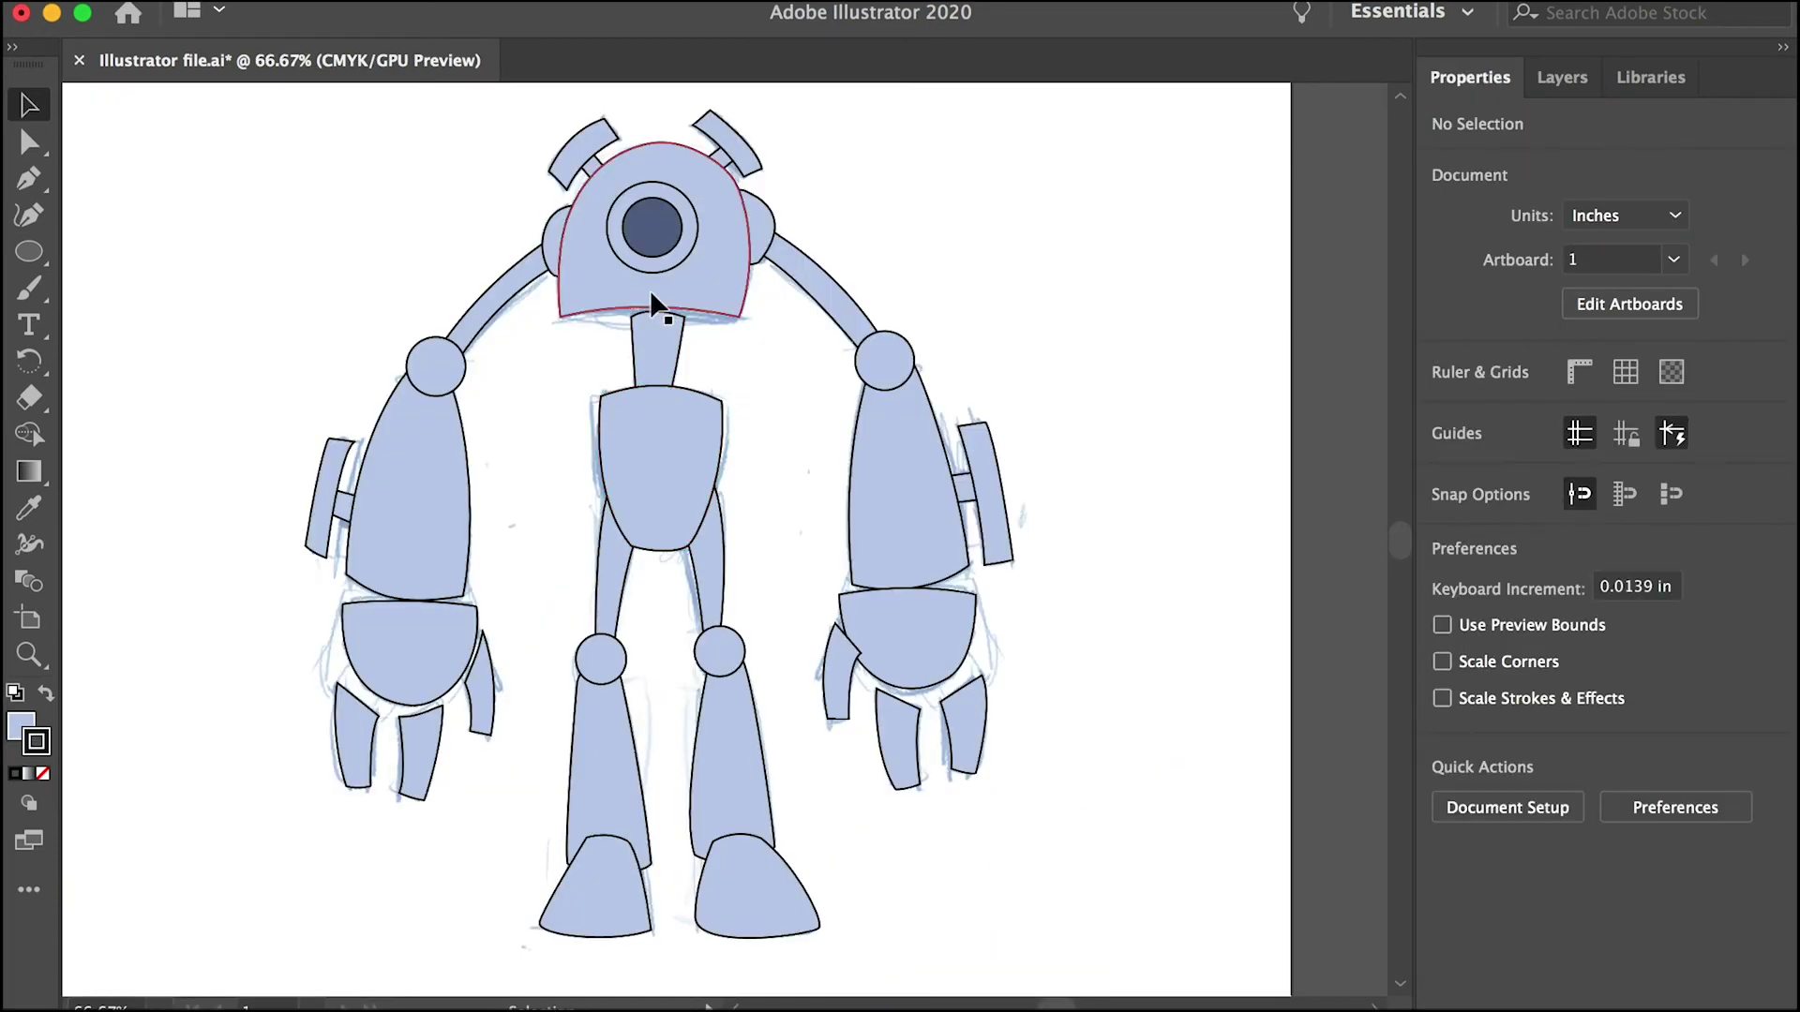
{"action": "left_click", "coordinate": [1552, 80]}
{"action": "left_click", "coordinate": [1441, 157]}
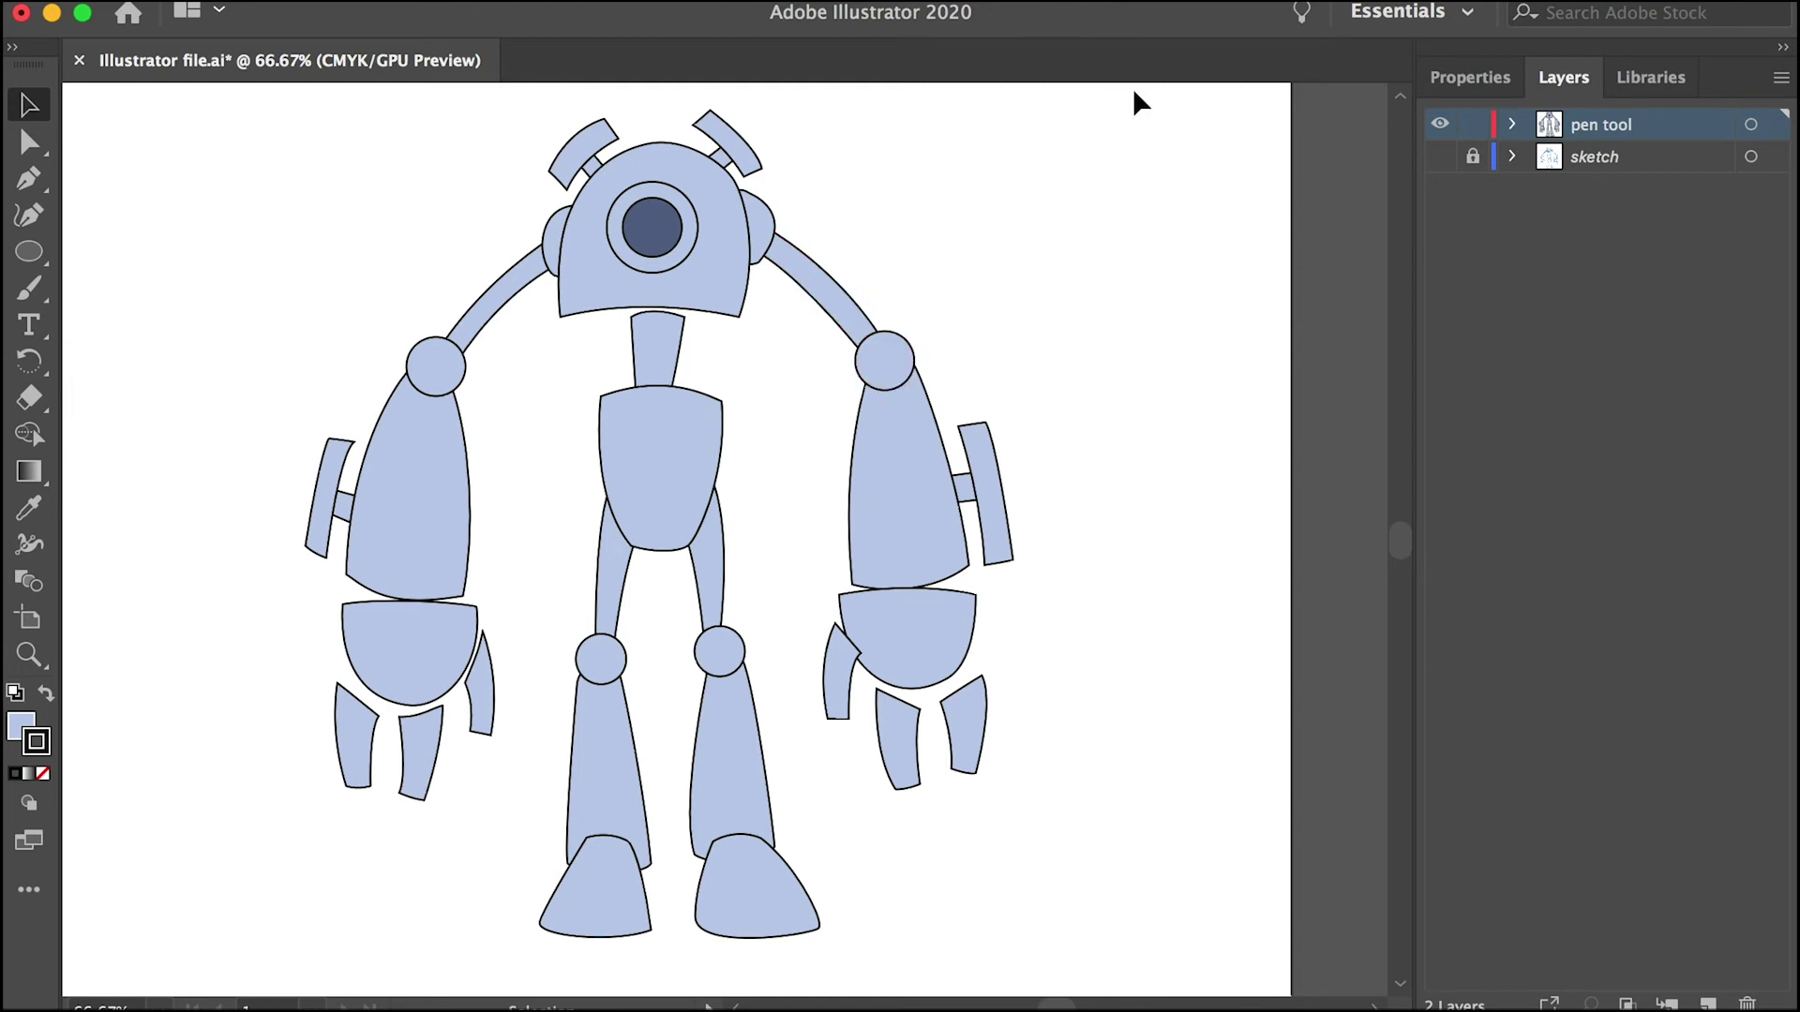
Step: Select the whole robot and review the available stroke weights in the stroke settings
{"action": "left_click_drag", "start_coordinate": [1135, 91], "coordinate": [577, 550]}
{"action": "left_click_drag", "start_coordinate": [242, 831], "coordinate": [235, 958]}
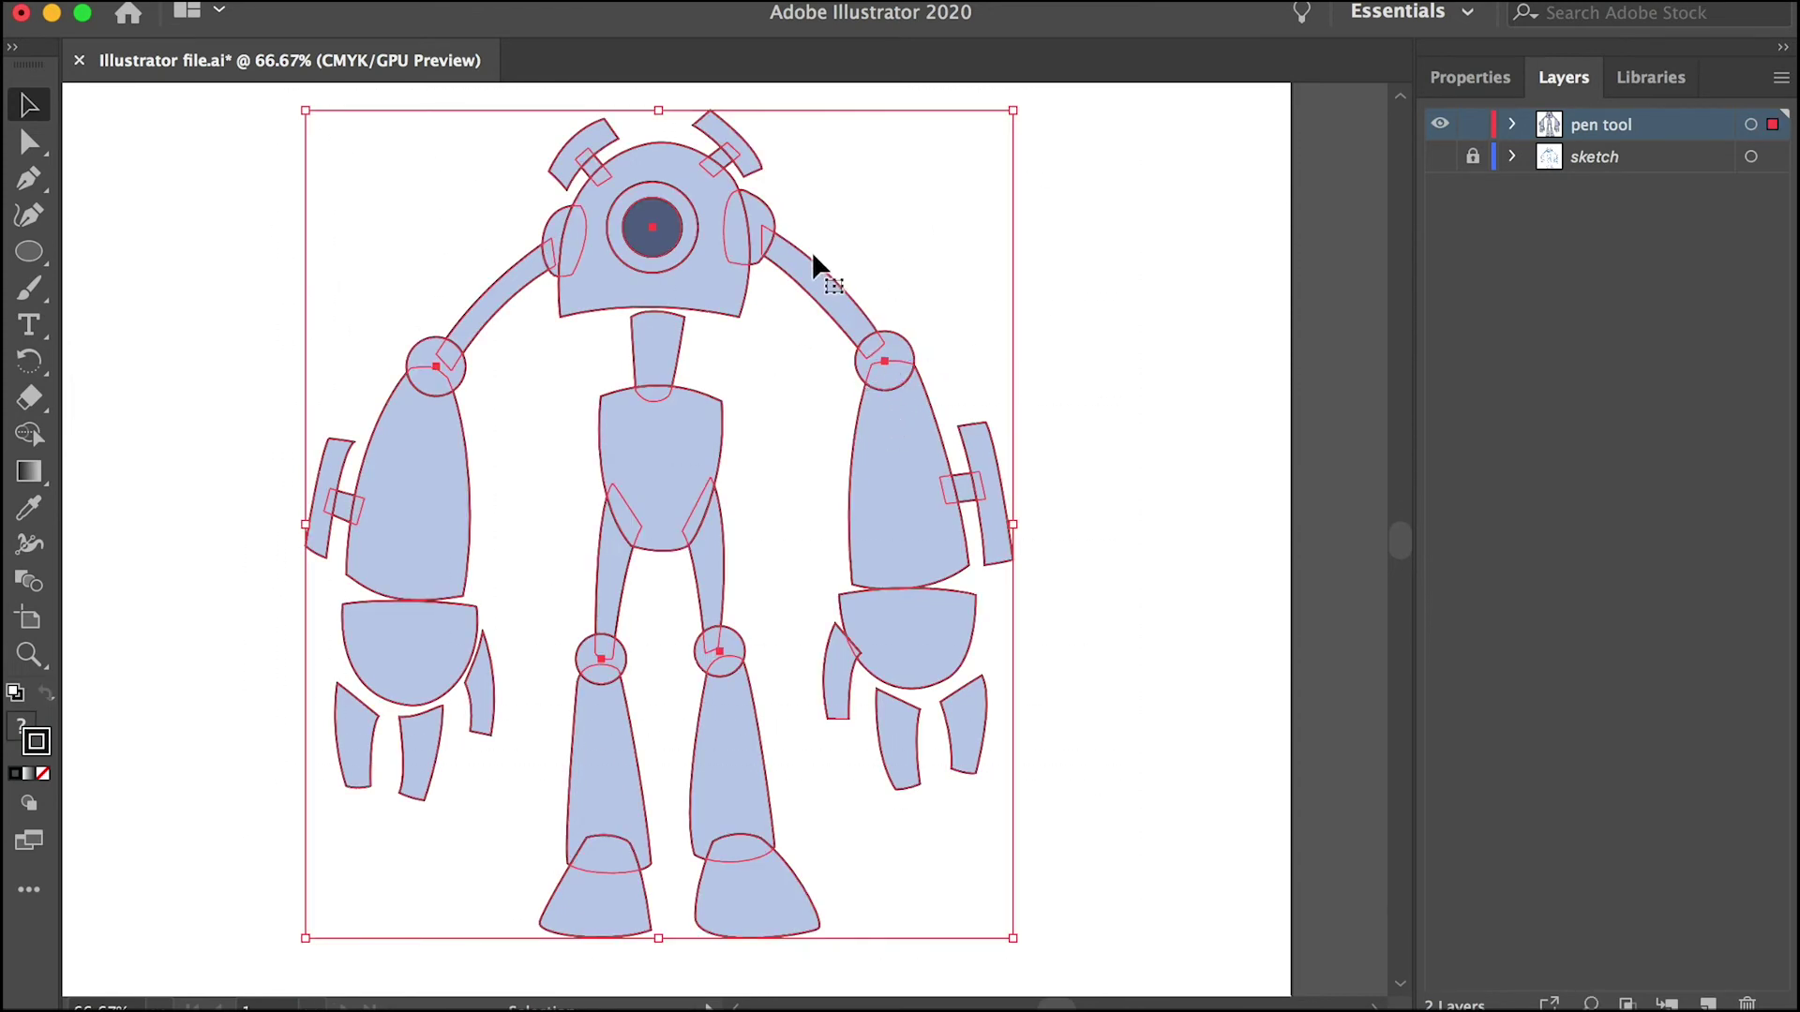
{"action": "left_click", "coordinate": [754, 13]}
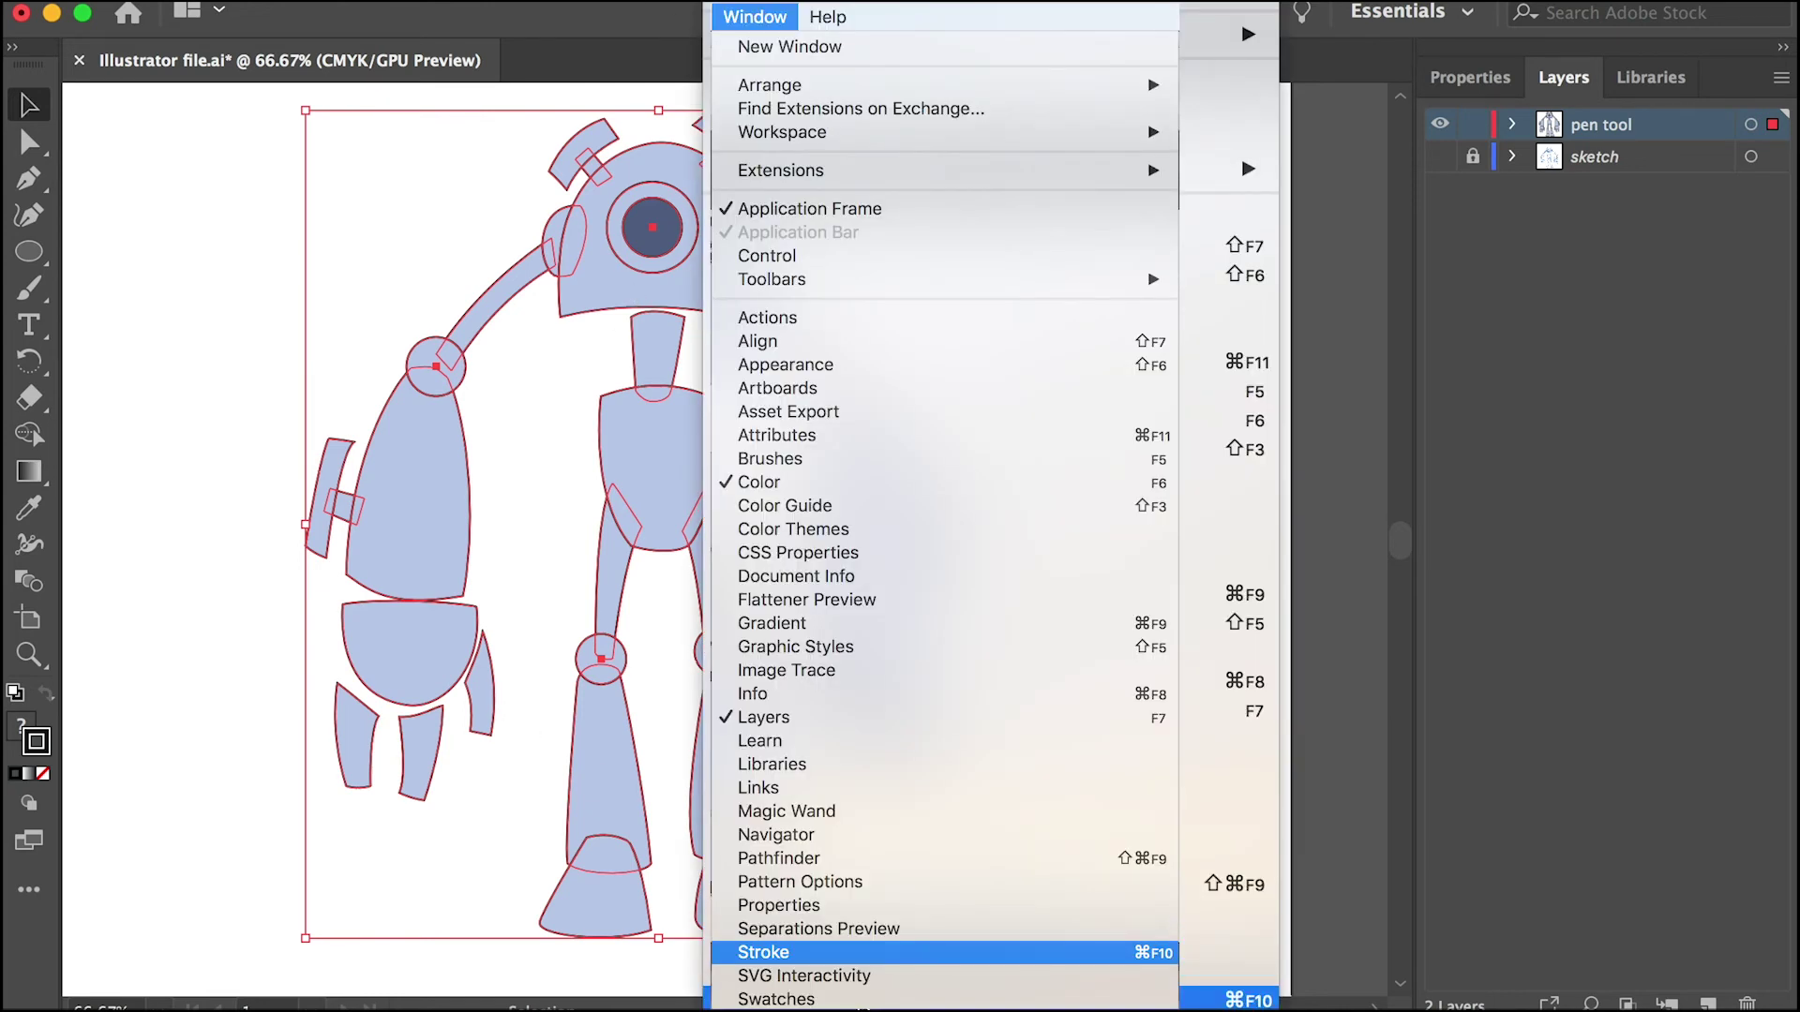
{"action": "left_click", "coordinate": [860, 1001]}
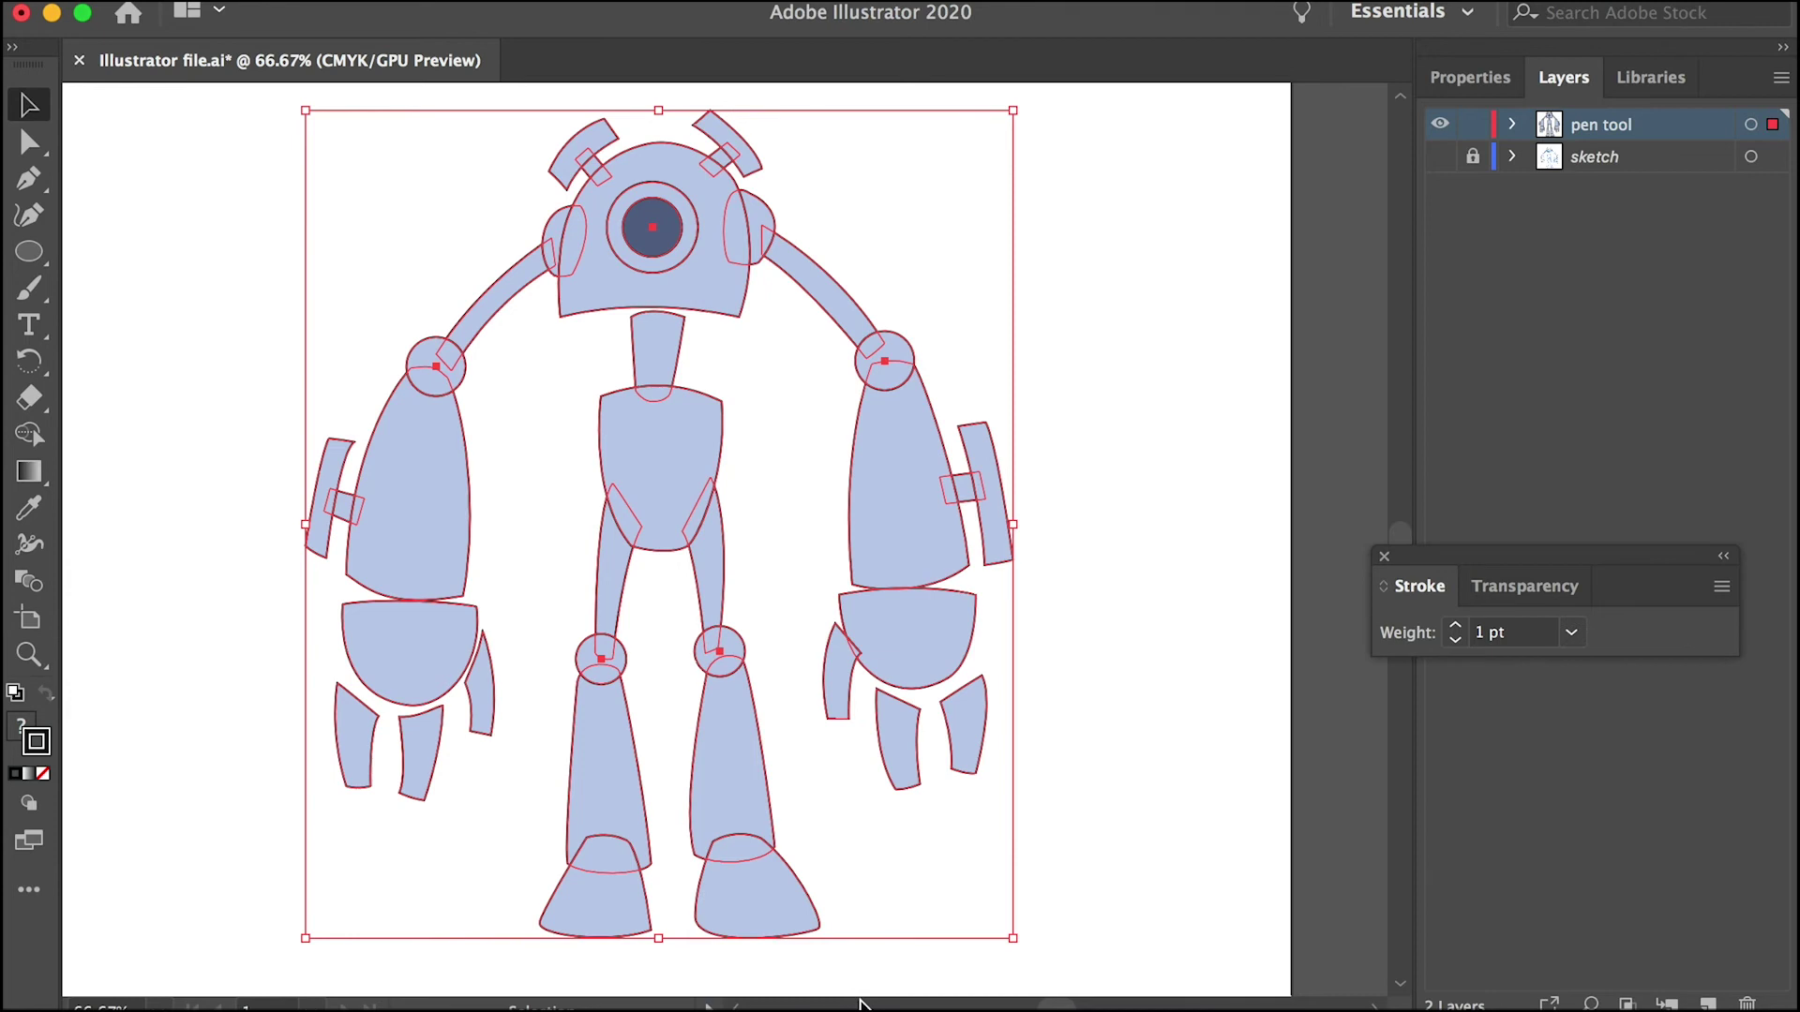
{"action": "left_click_drag", "start_coordinate": [1610, 559], "coordinate": [1286, 449]}
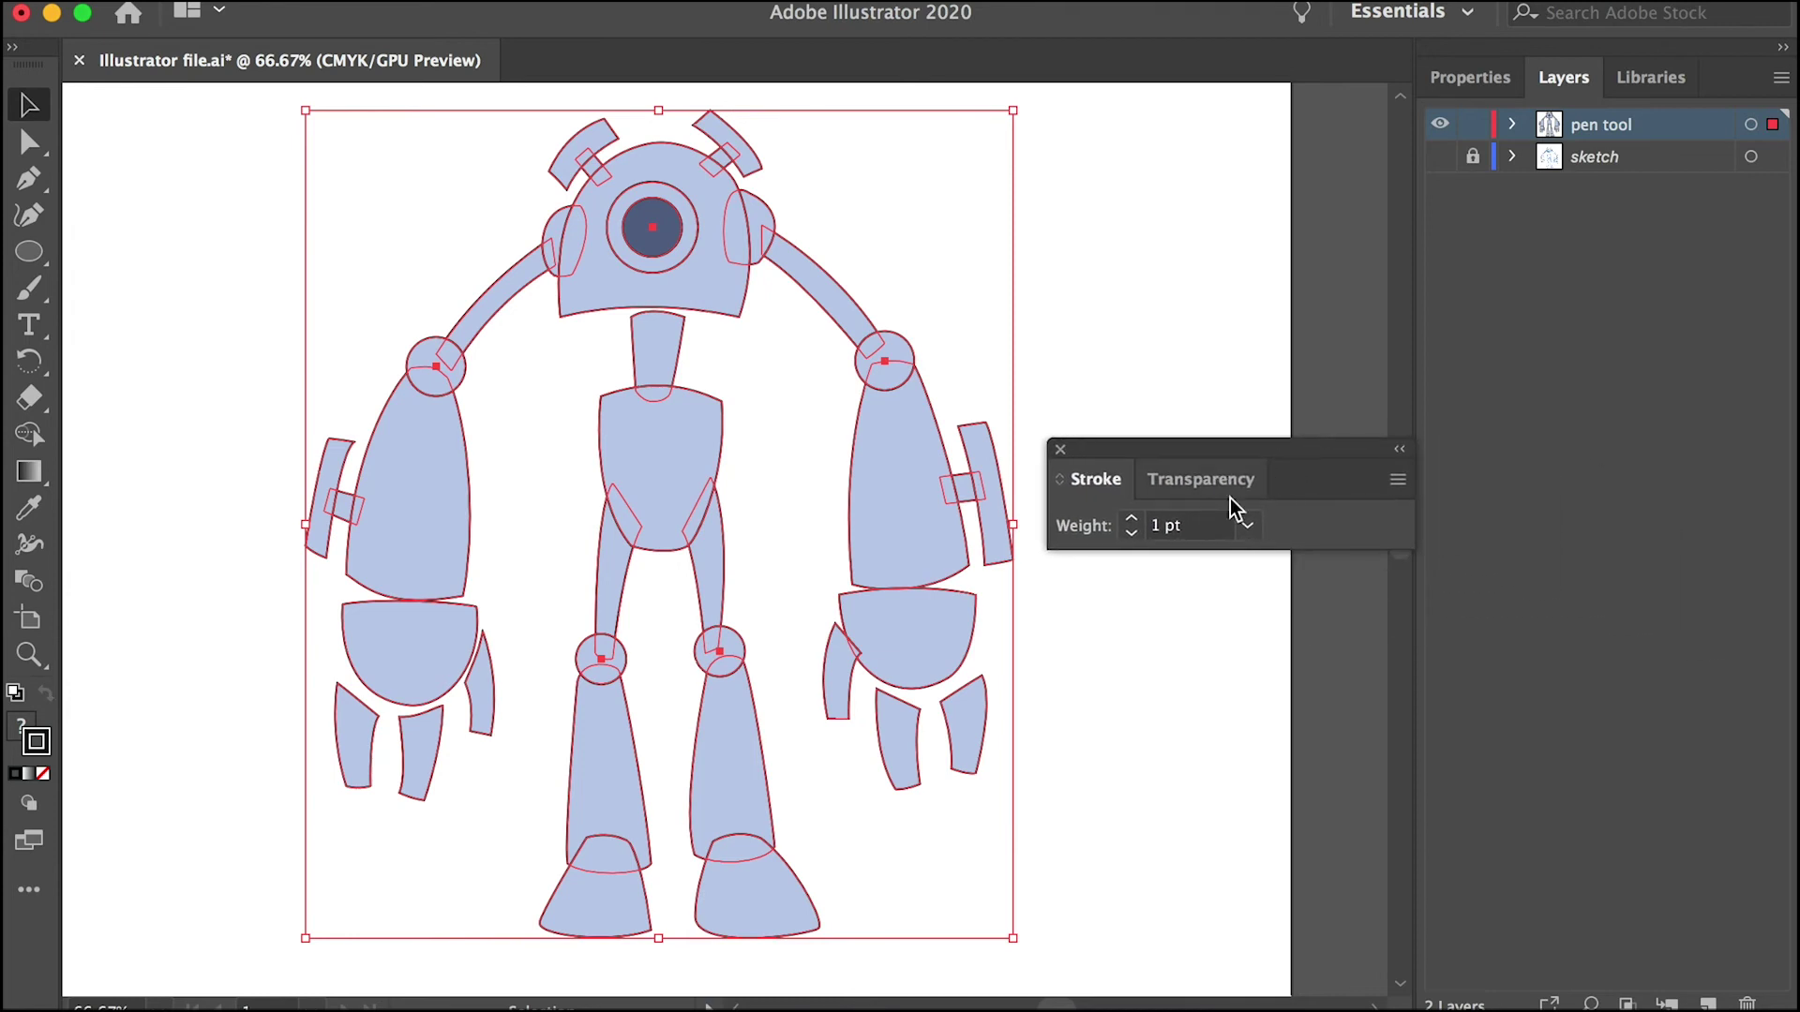
{"action": "scroll", "coordinate": [869, 408], "scroll_direction": "up", "scroll_amount": 1}
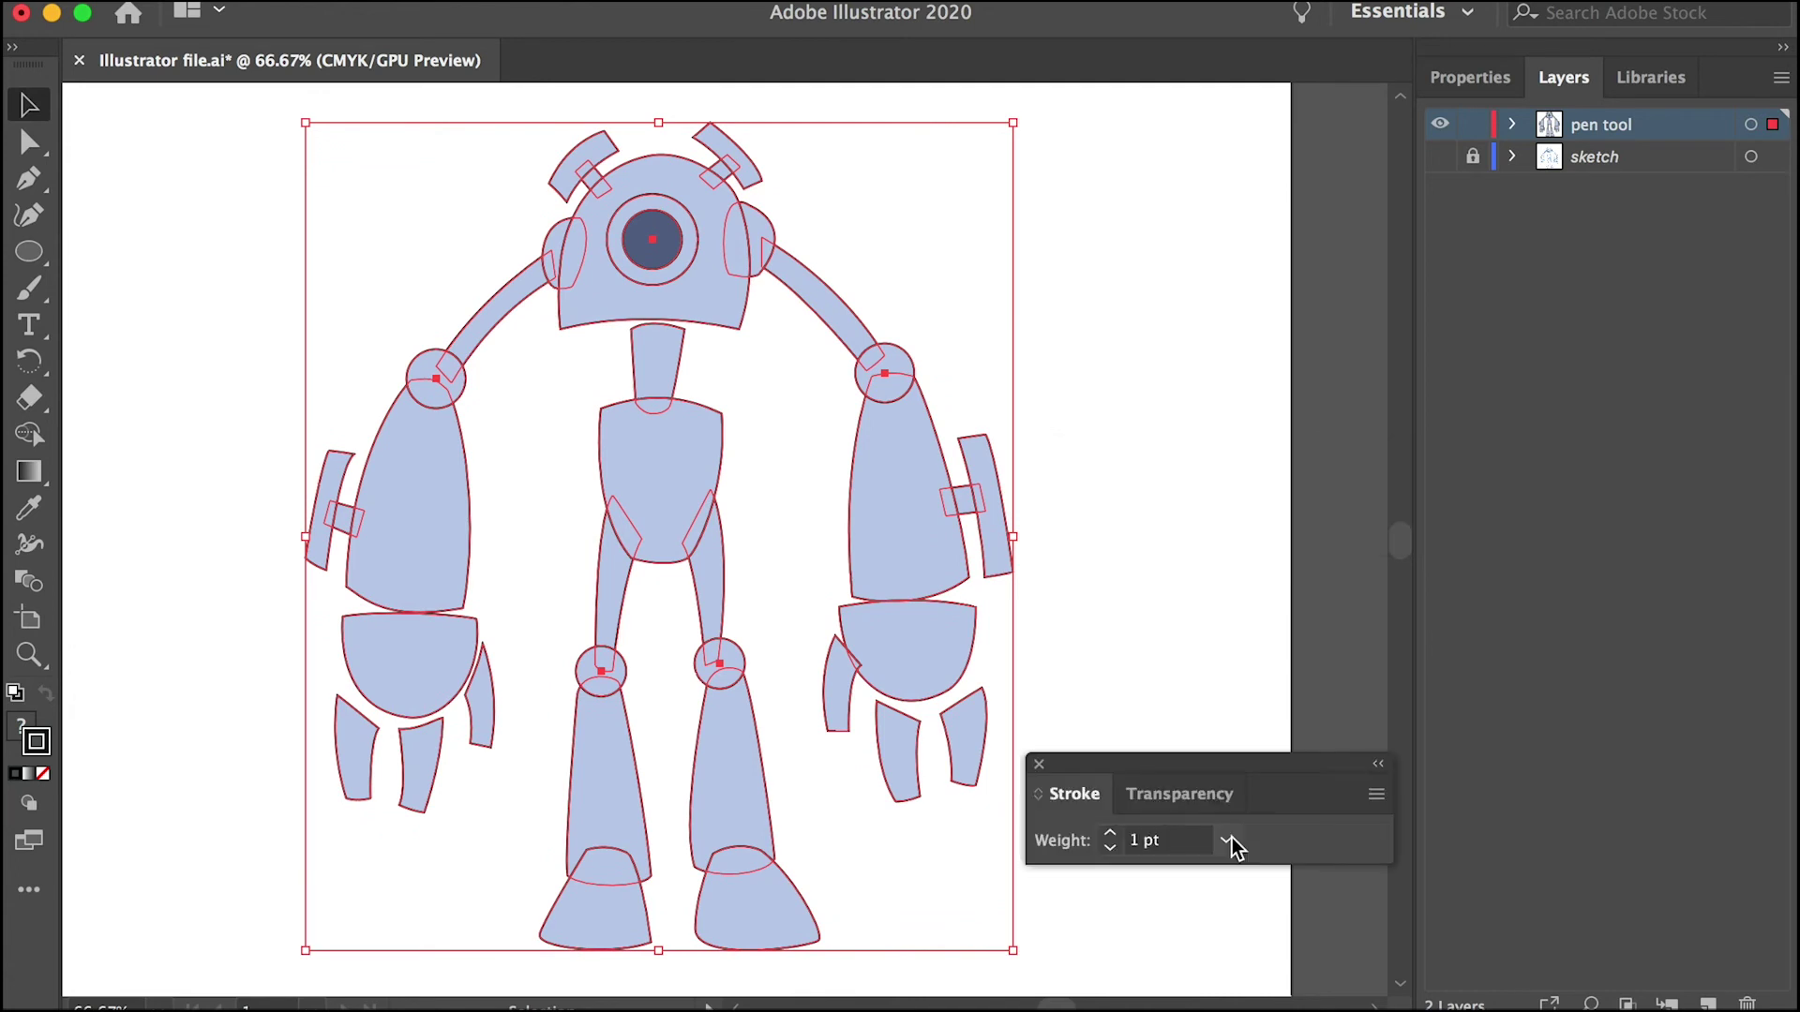
{"action": "left_click", "coordinate": [1231, 838]}
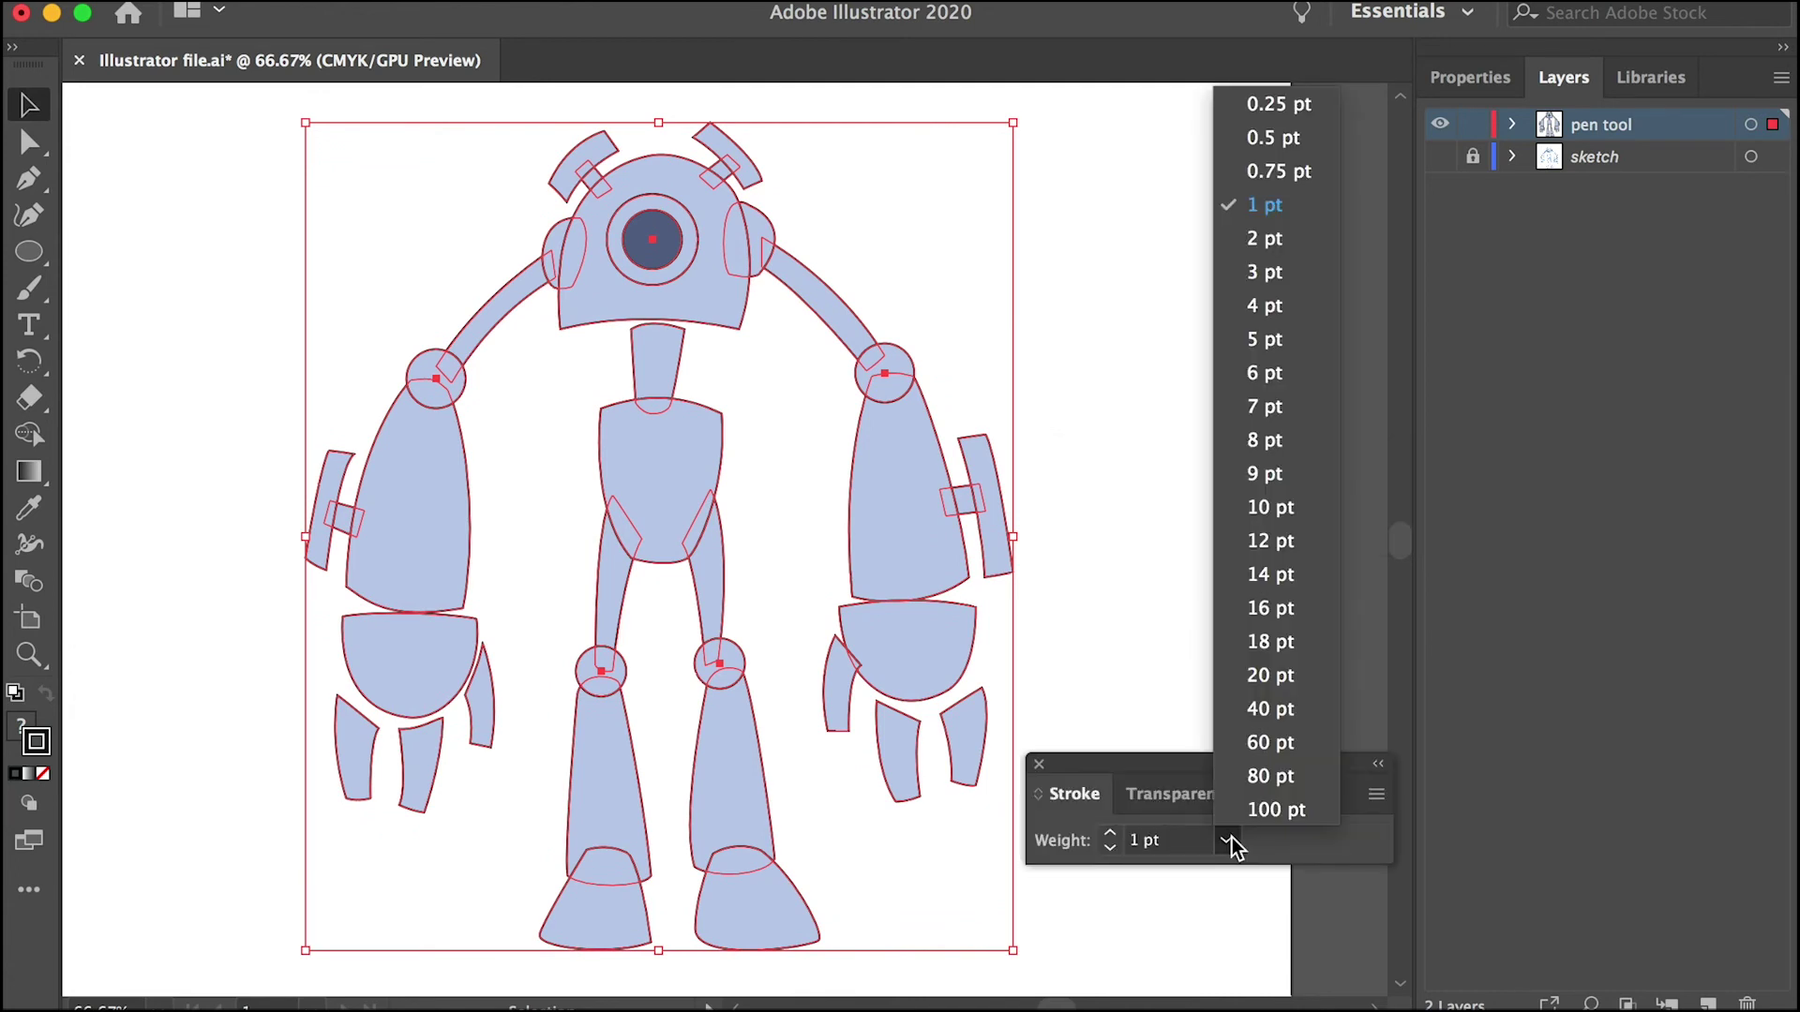
{"action": "left_click", "coordinate": [1233, 845]}
{"action": "left_click", "coordinate": [1228, 846]}
{"action": "left_click", "coordinate": [1305, 305]}
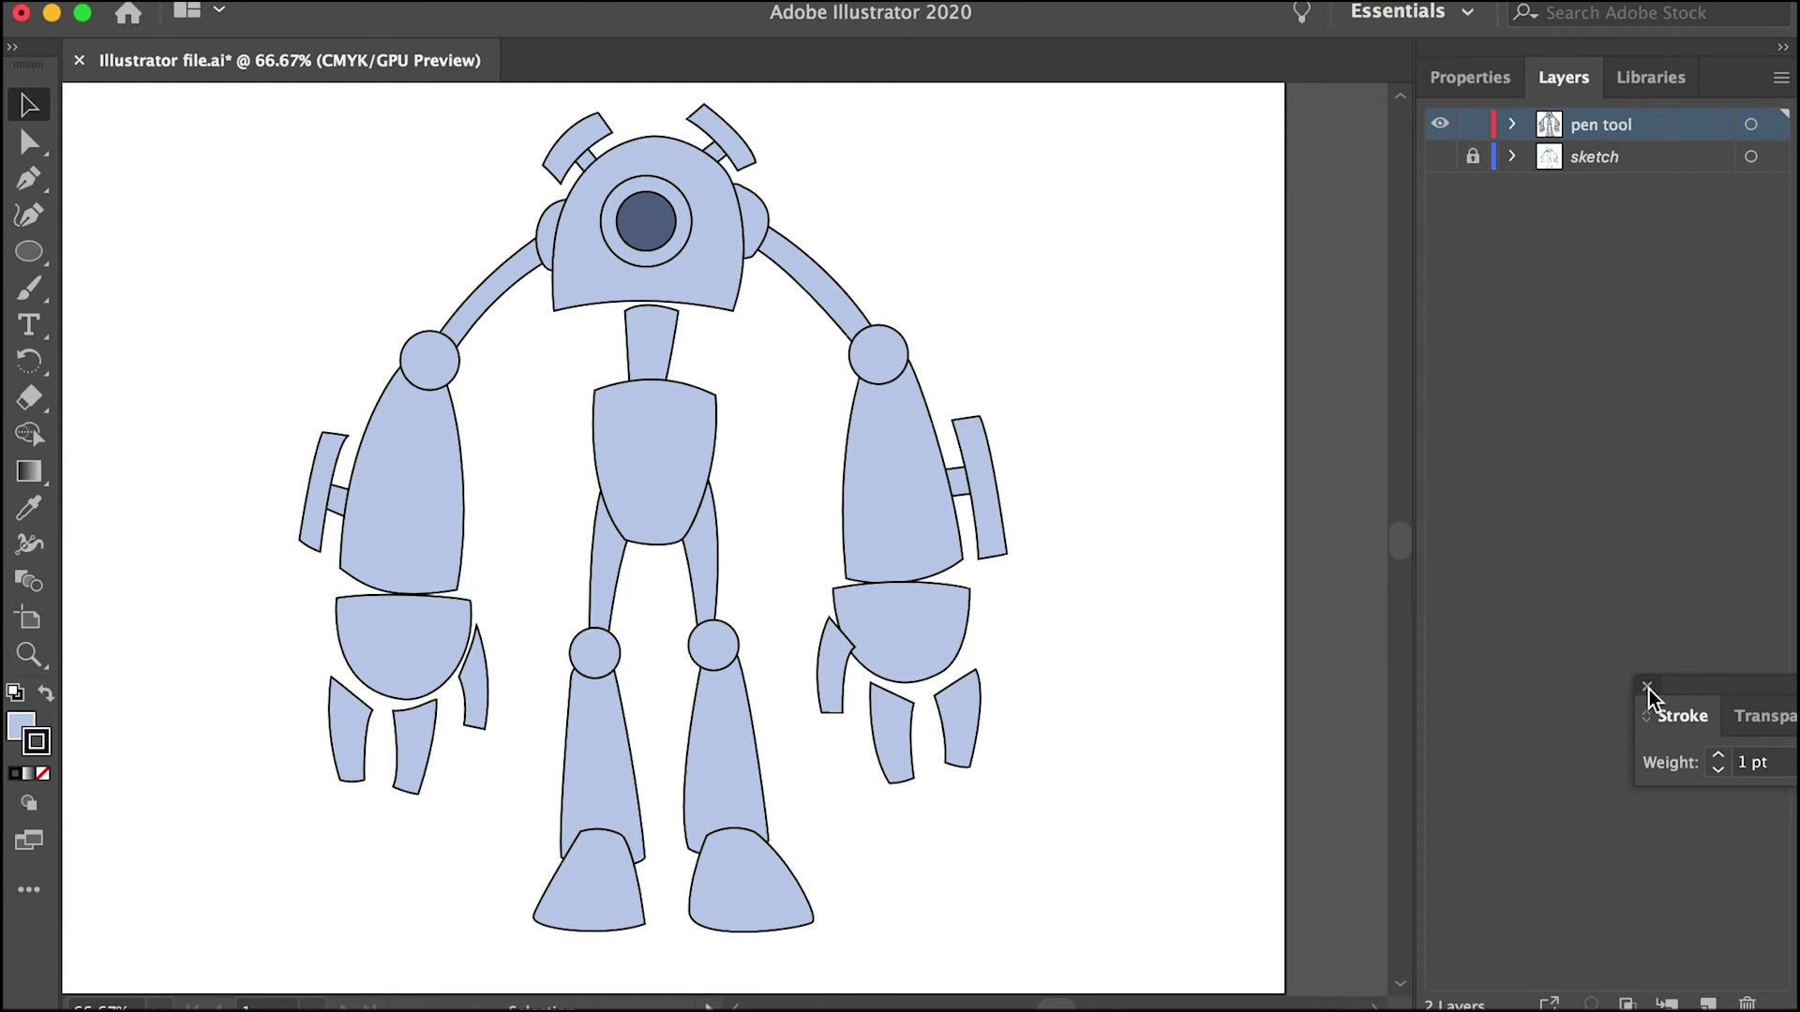
{"action": "left_click", "coordinate": [1648, 687]}
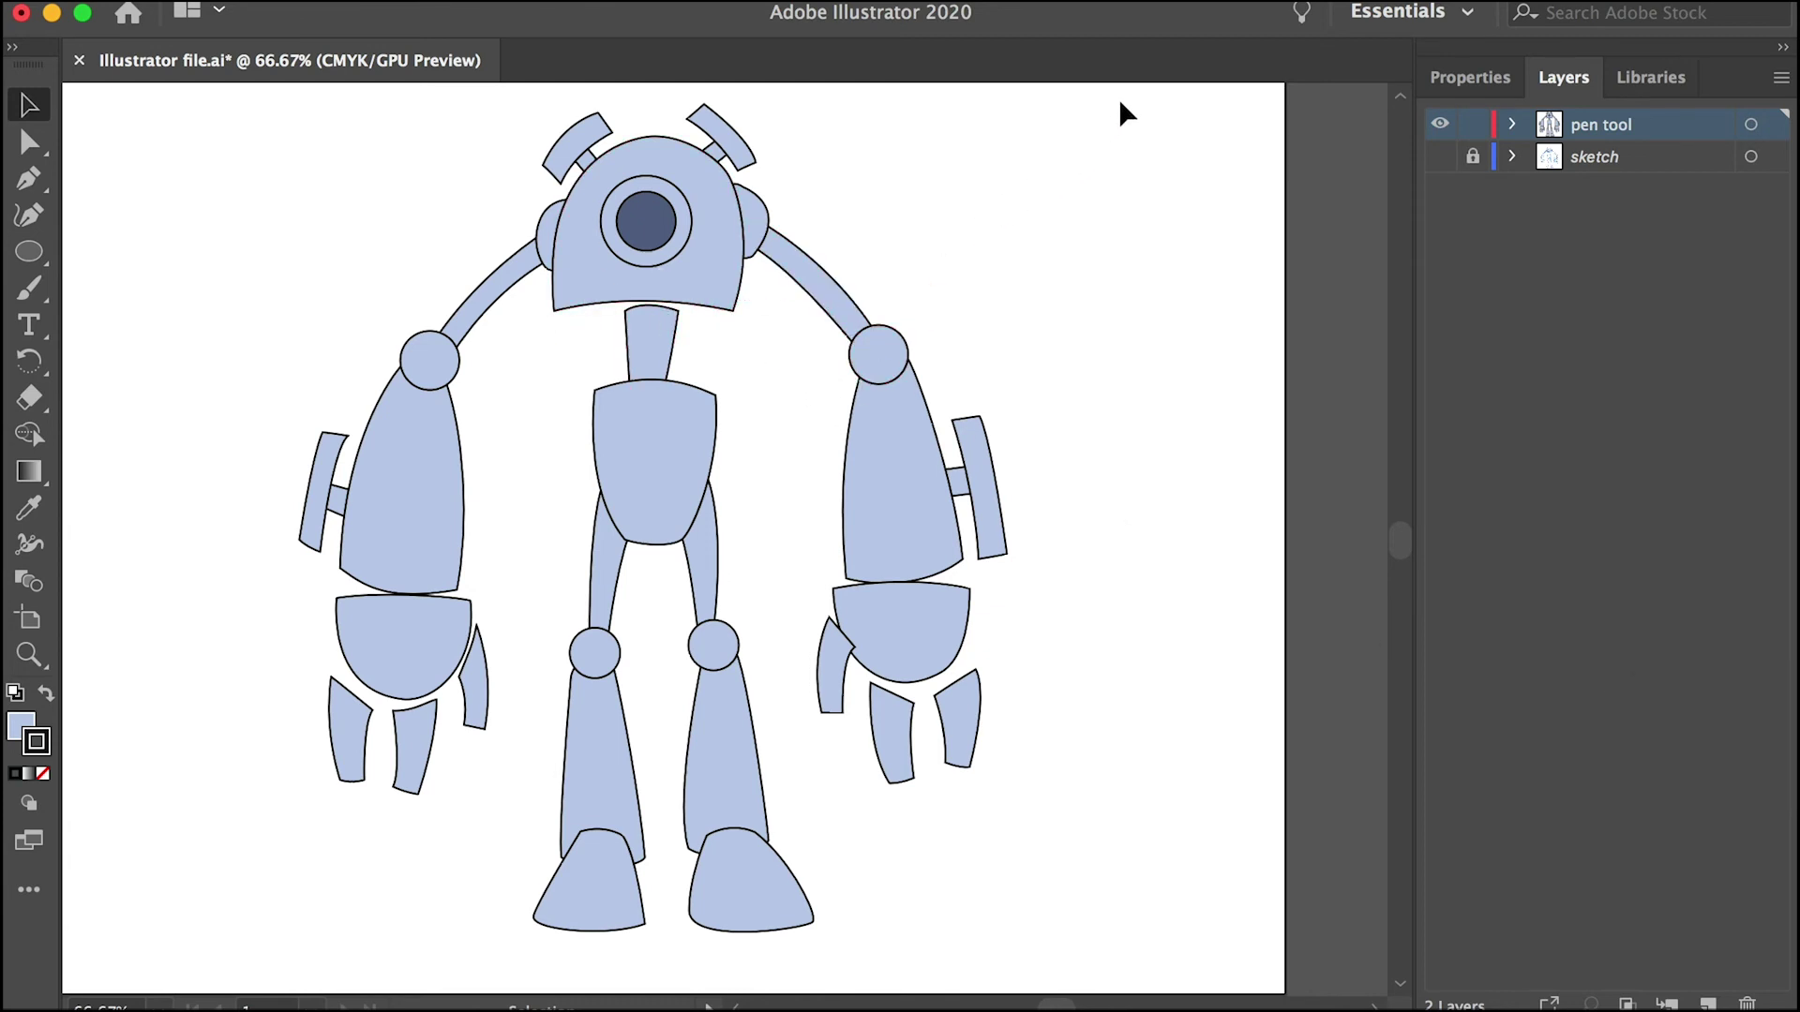
Step: Apply the Charcoal - Feather brush to the outlines of the whole robot
{"action": "left_click_drag", "start_coordinate": [377, 892], "coordinate": [241, 971]}
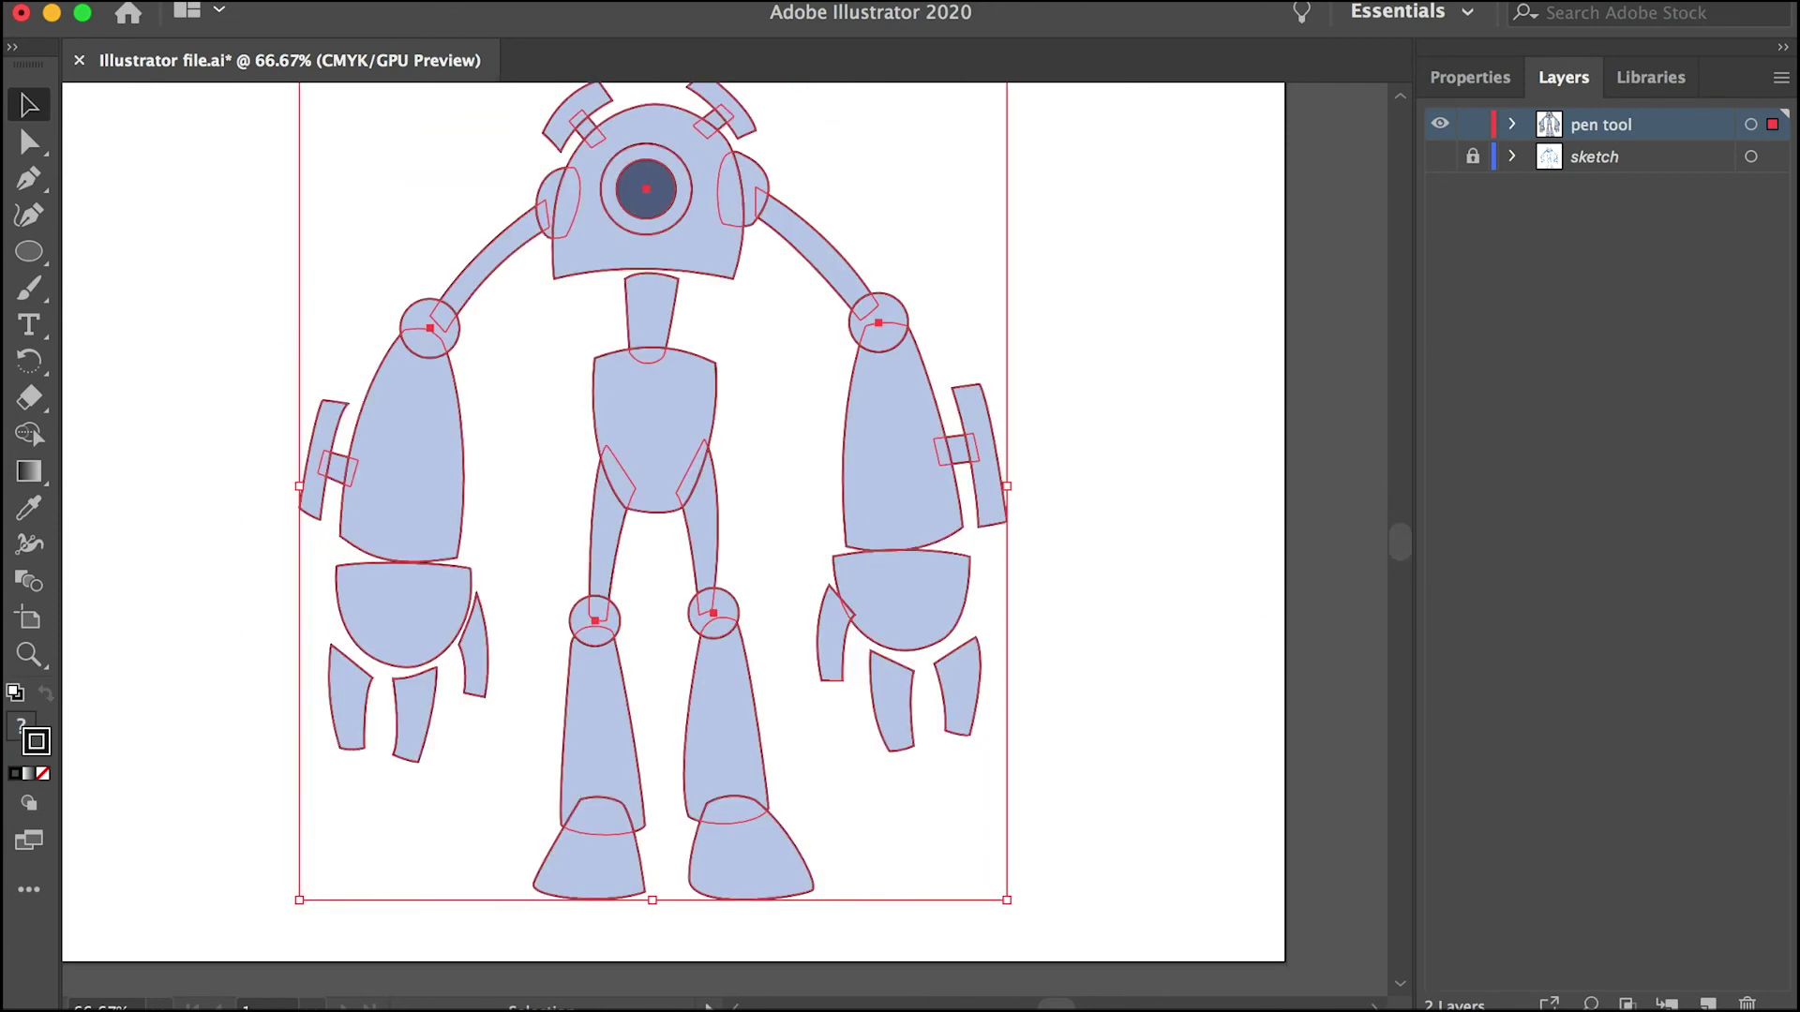
{"action": "left_click", "coordinate": [779, 31]}
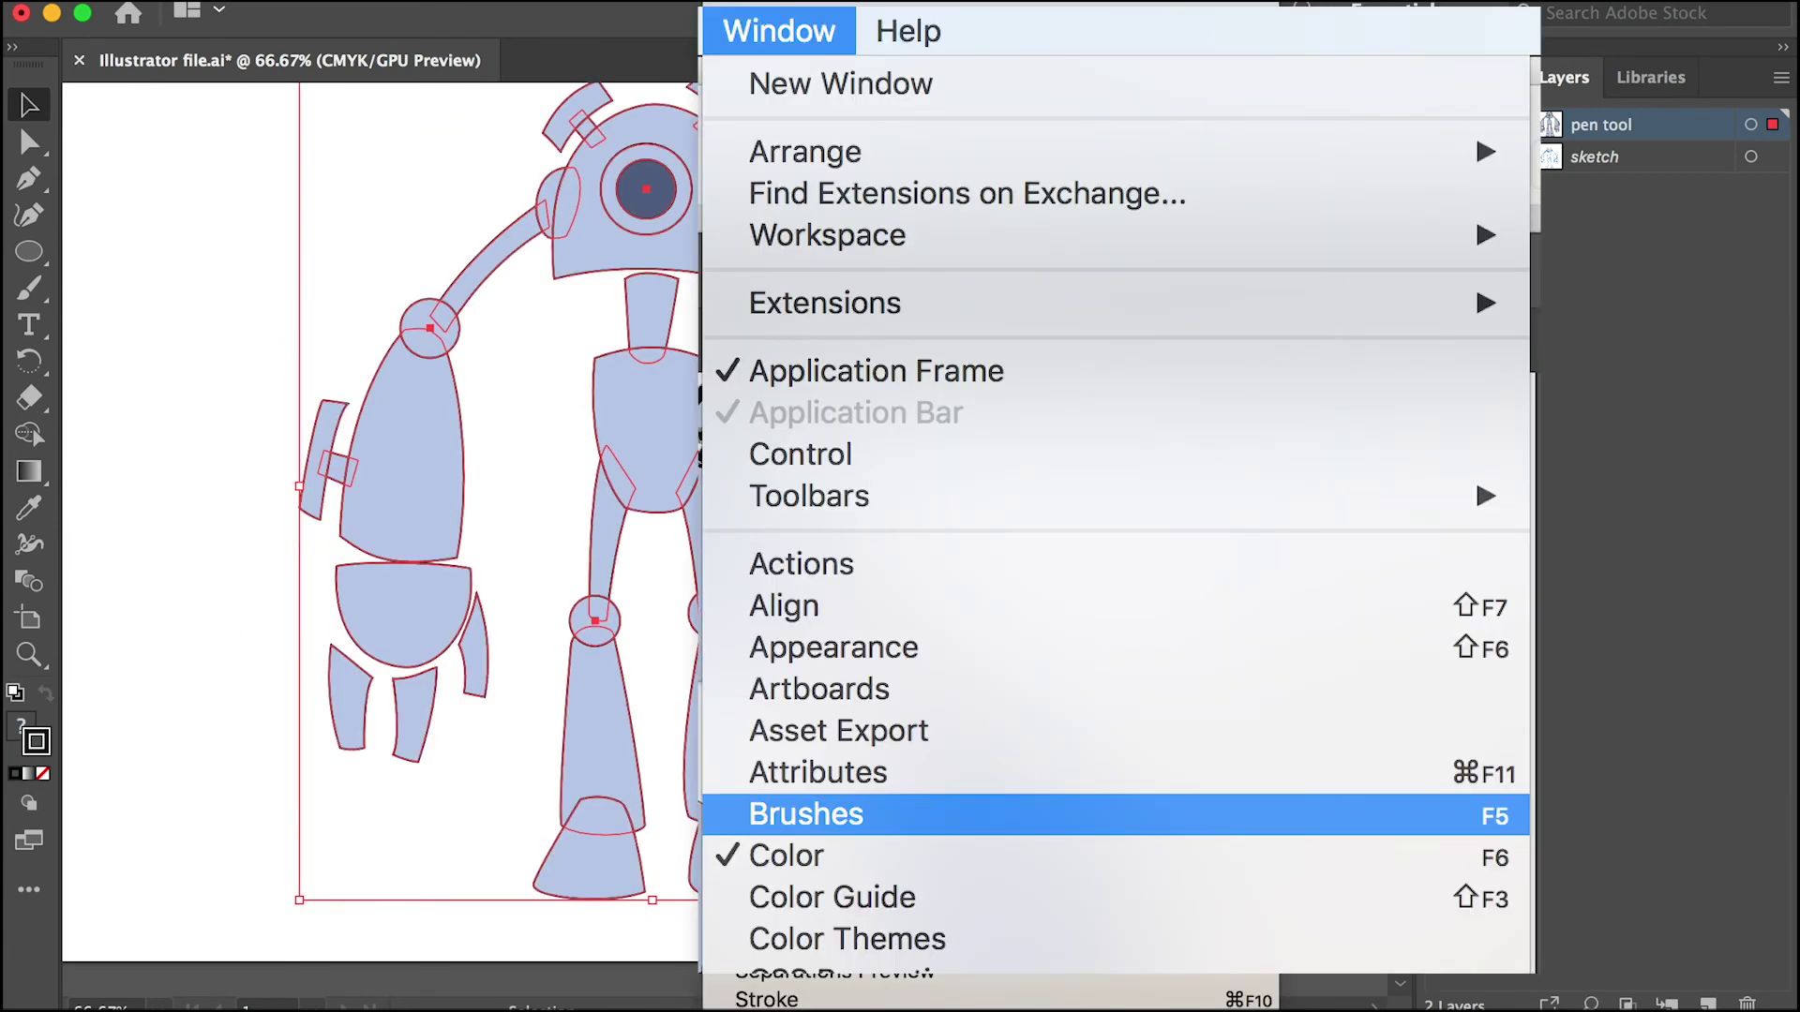
{"action": "left_click", "coordinate": [813, 385]}
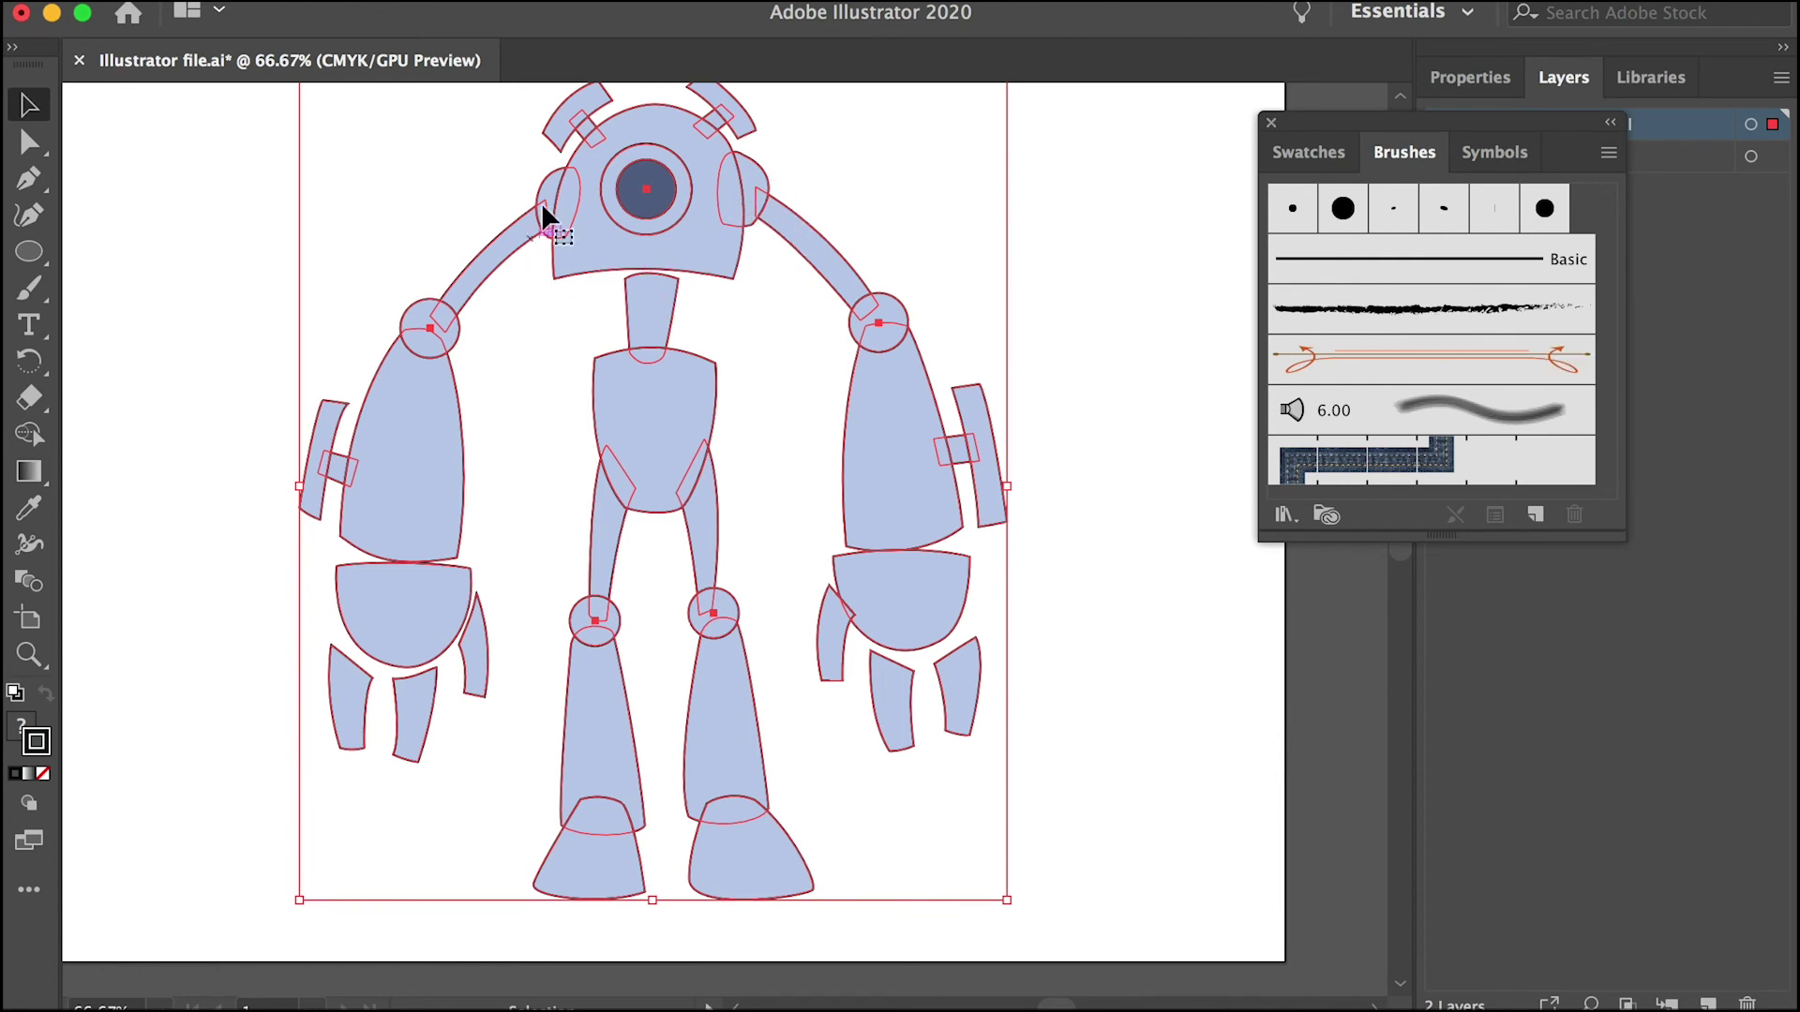
{"action": "left_click", "coordinate": [1372, 321]}
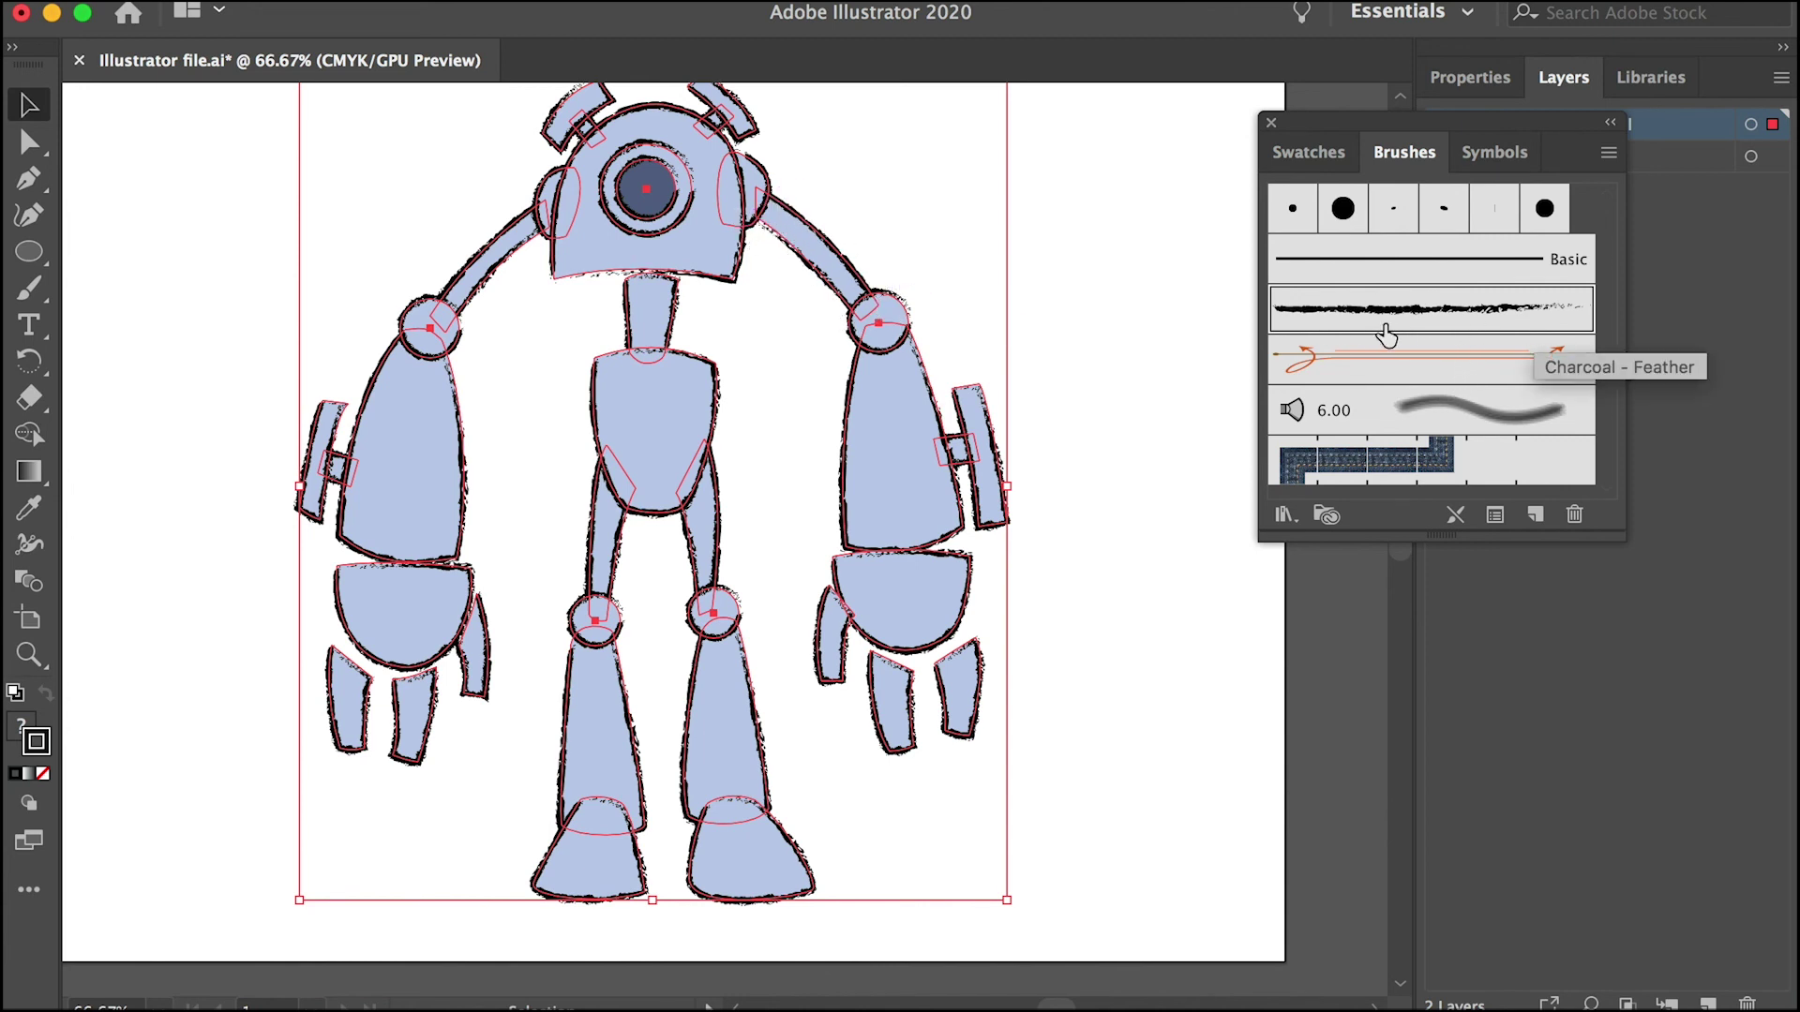
{"action": "left_click", "coordinate": [1108, 208]}
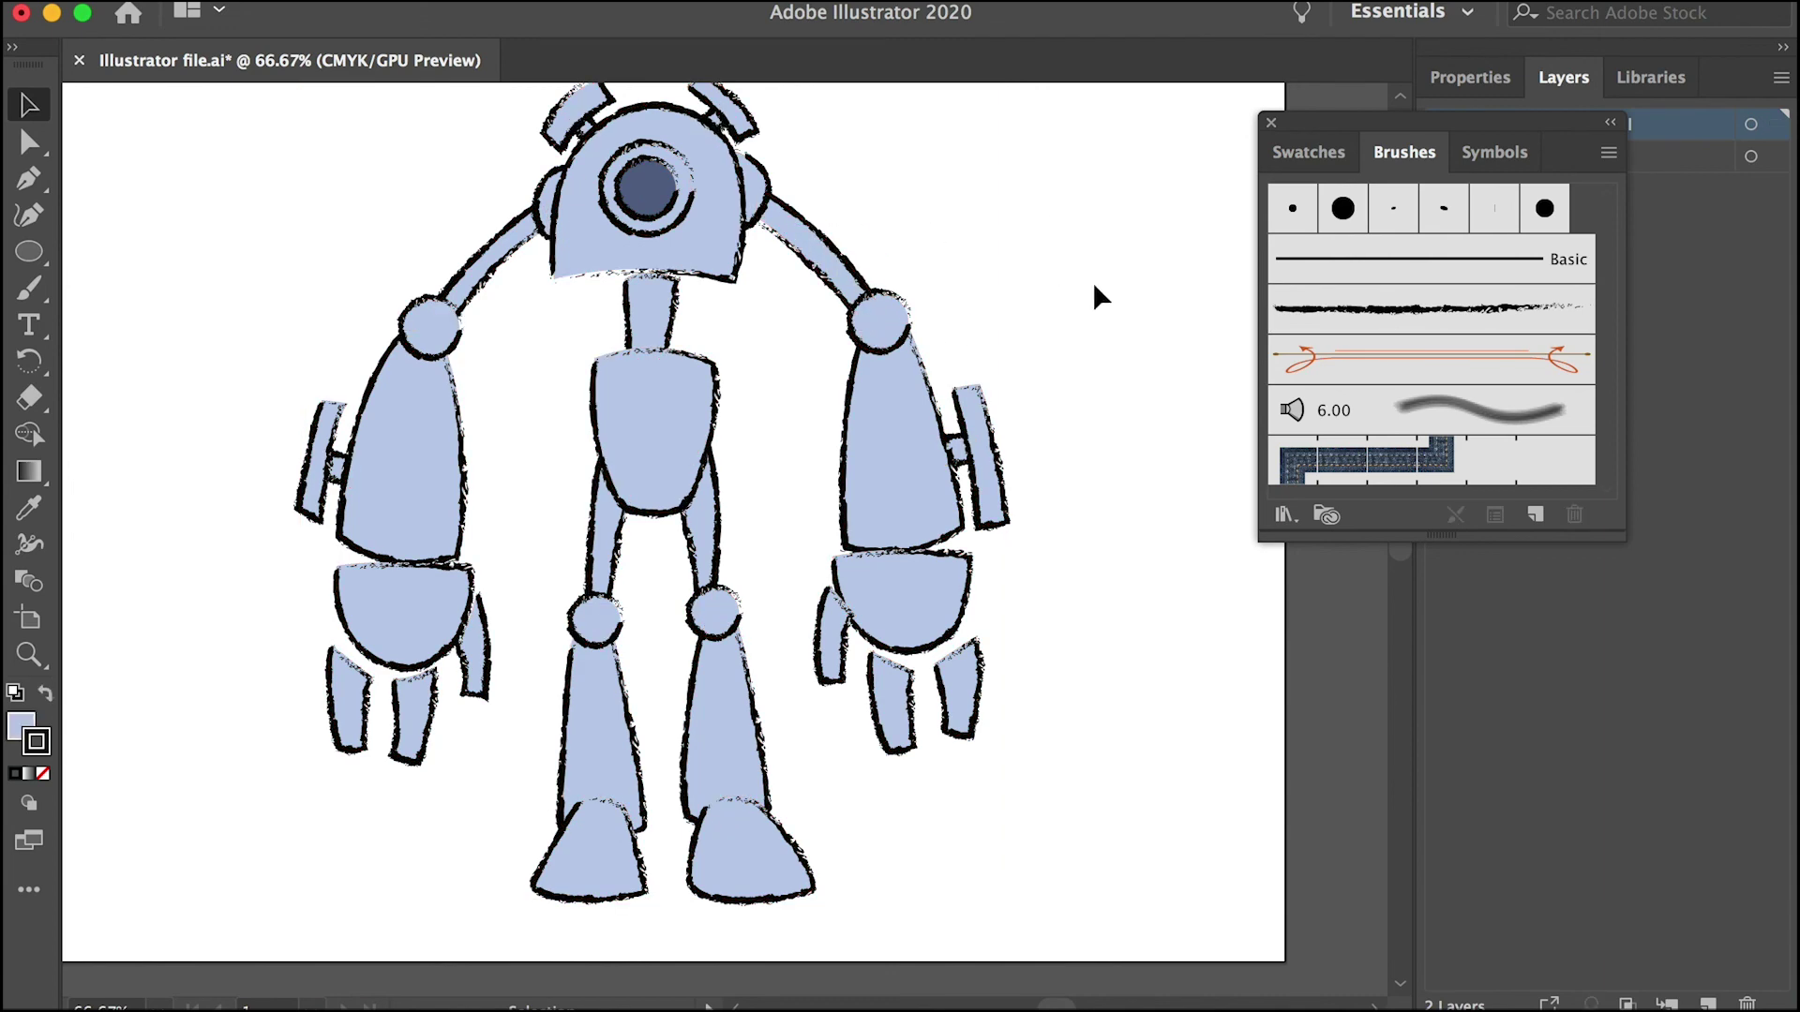
Step: Load the Artistic_Paintbrush brush library and apply one of its rough, dry-edged paintbrush strokes to all the robot's outlines
{"action": "left_click_drag", "start_coordinate": [1093, 281], "coordinate": [169, 945]}
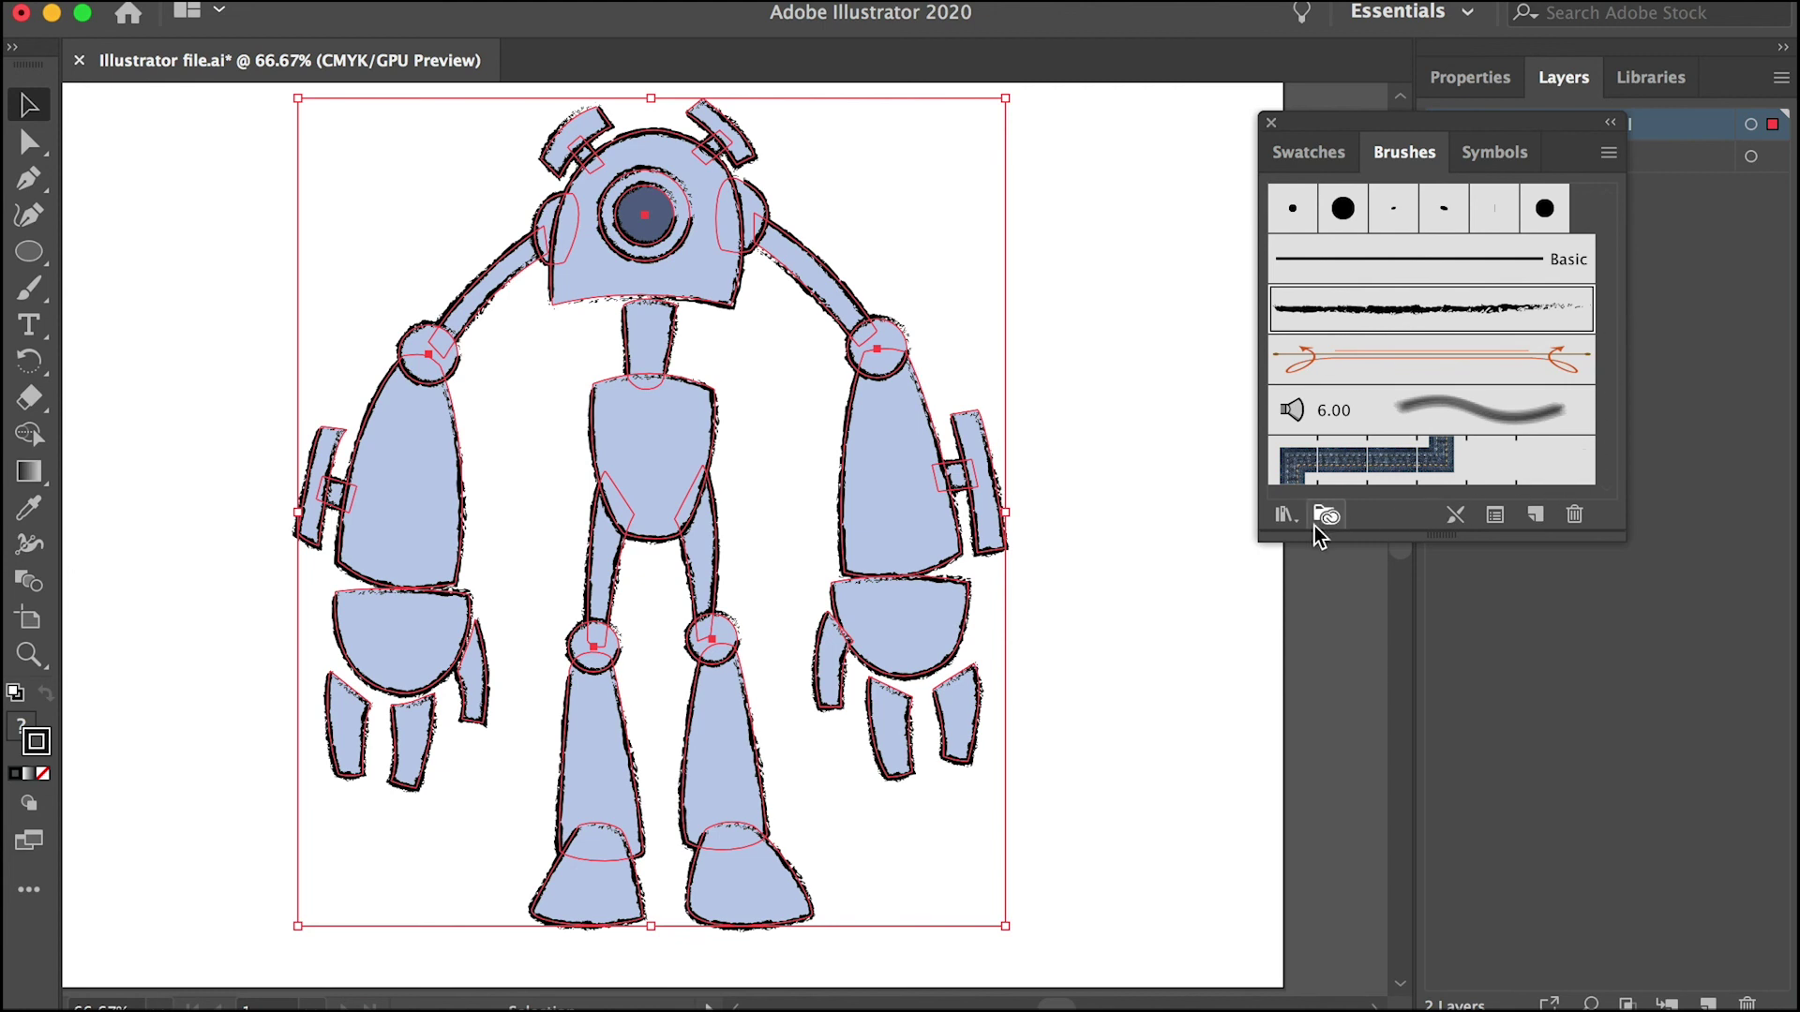
{"action": "left_click", "coordinate": [1284, 521]}
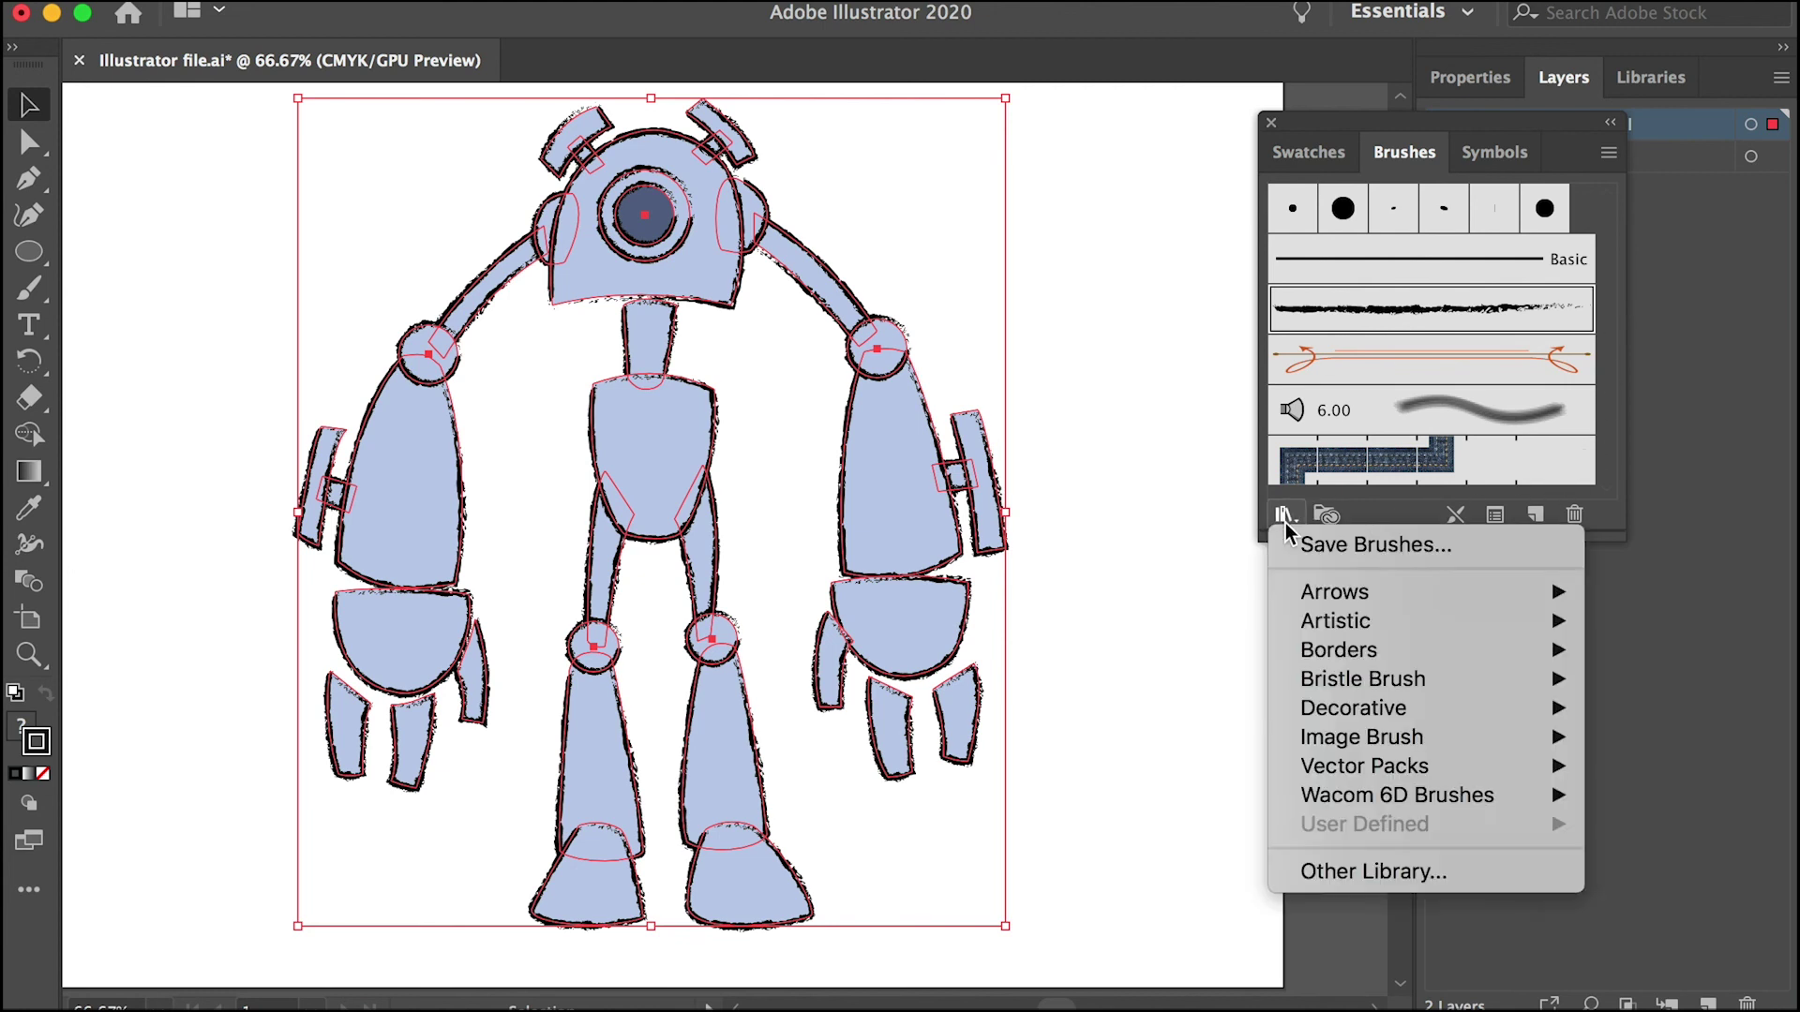
{"action": "mouse_move", "coordinate": [1303, 622]}
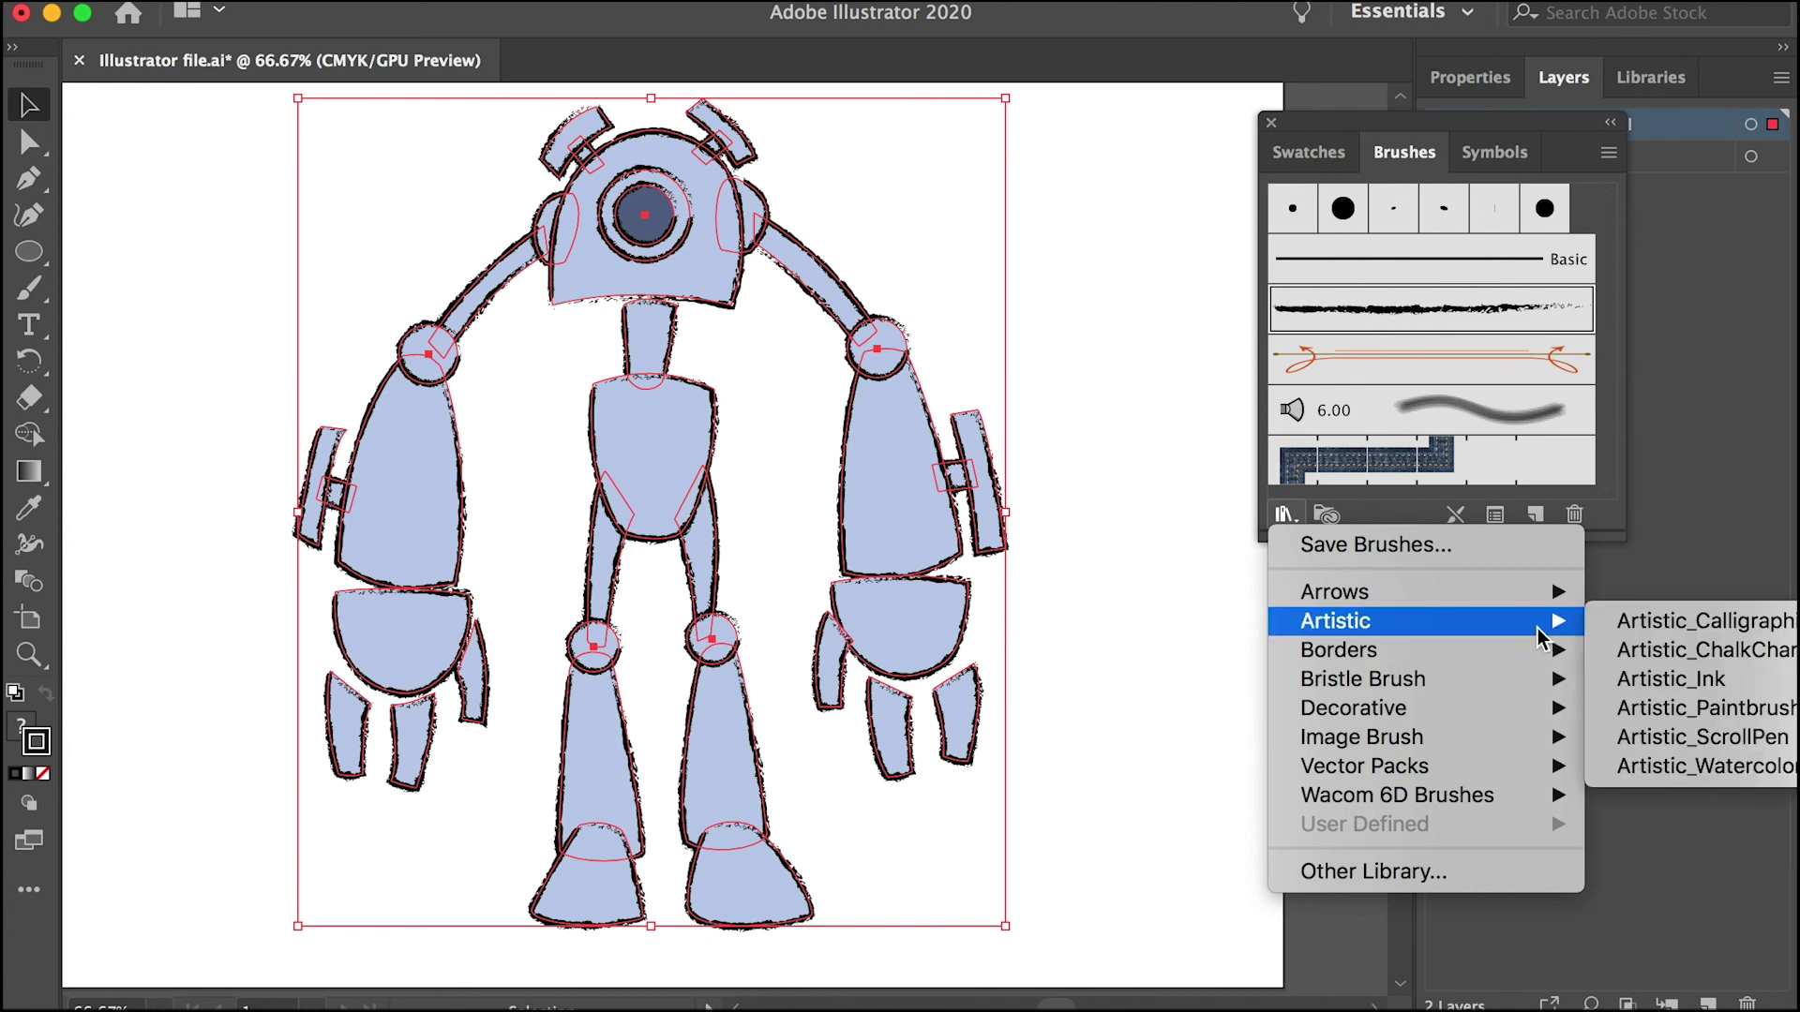
{"action": "left_click", "coordinate": [1743, 710]}
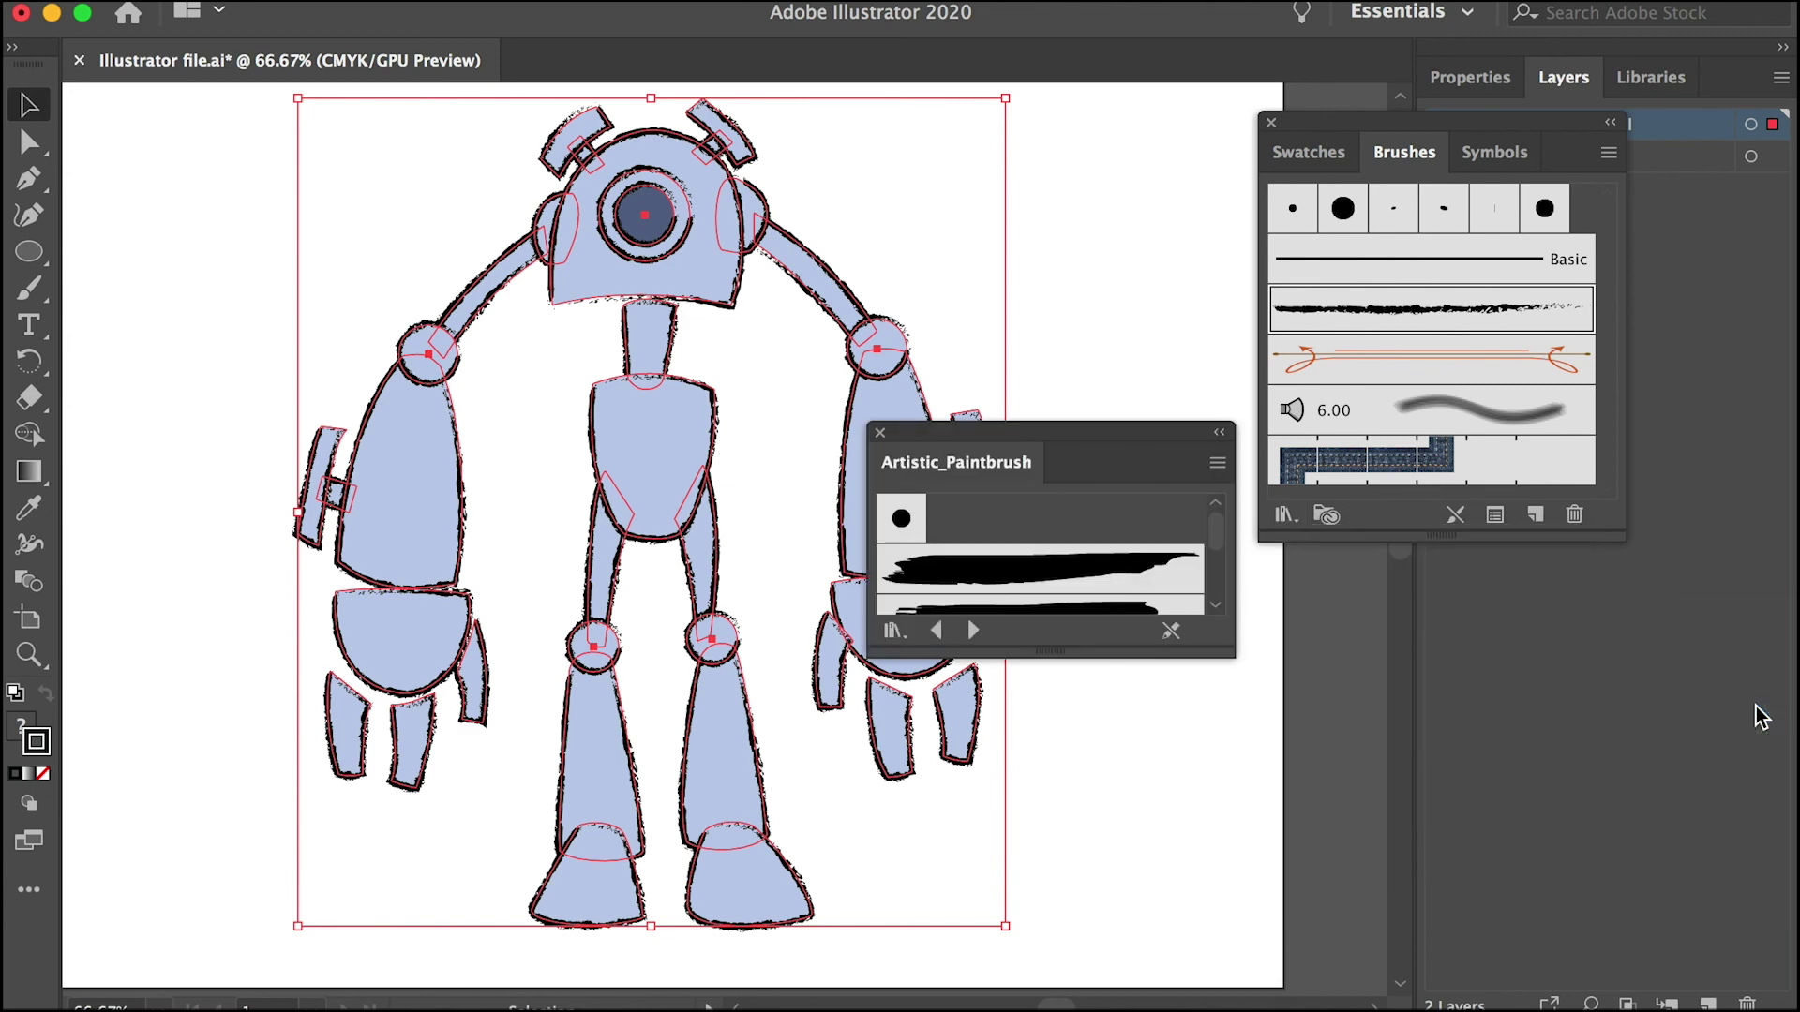
{"action": "scroll", "coordinate": [1221, 548], "scroll_direction": "down", "scroll_amount": 3}
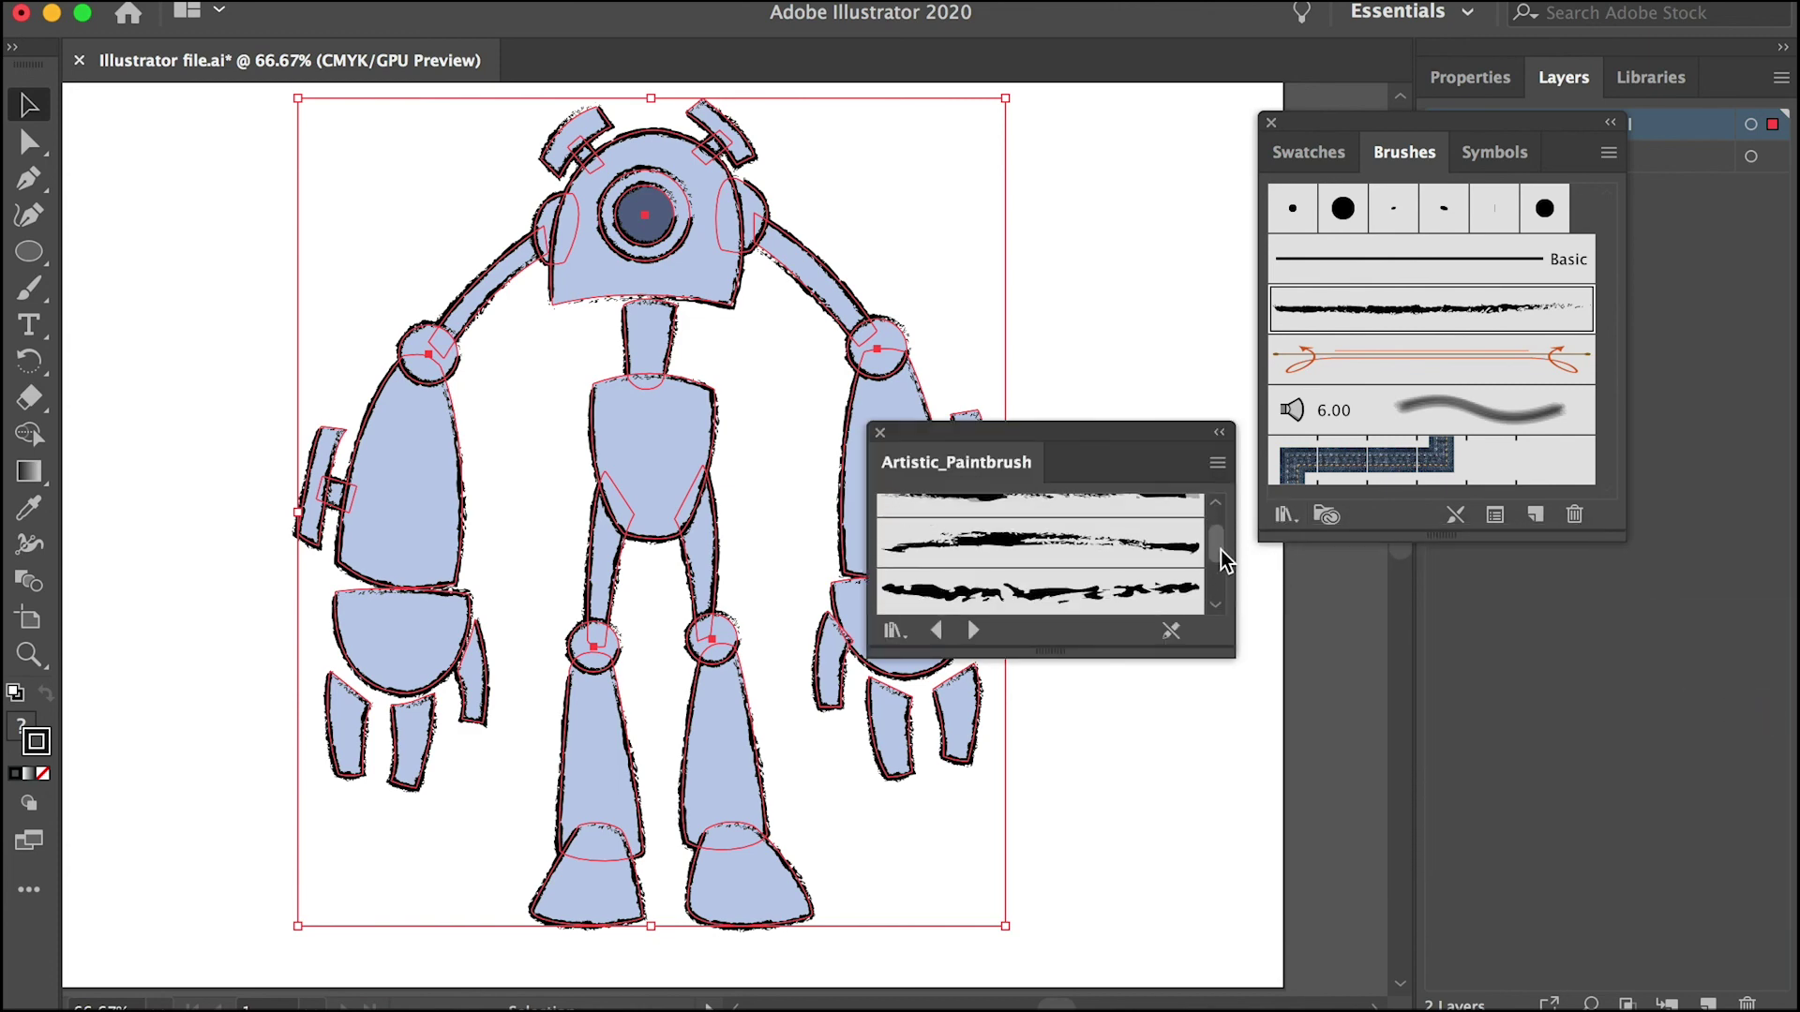
{"action": "left_click", "coordinate": [1127, 551]}
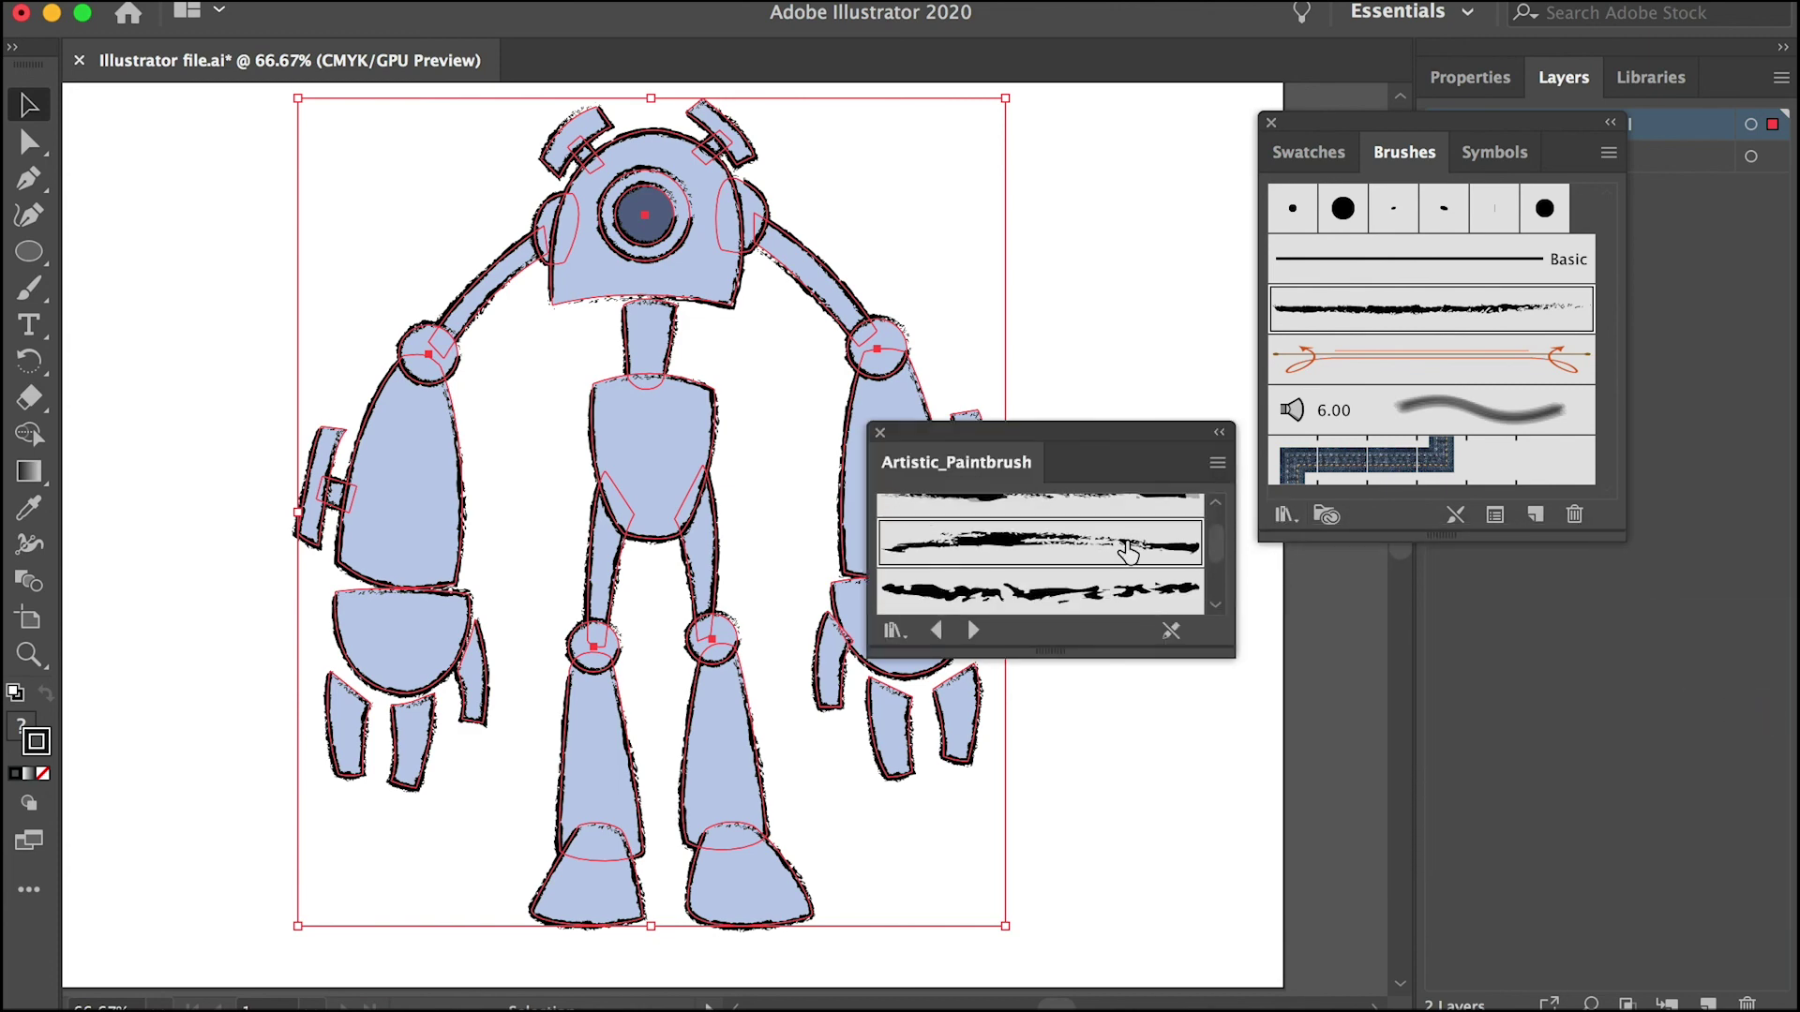
{"action": "left_click", "coordinate": [1041, 603]}
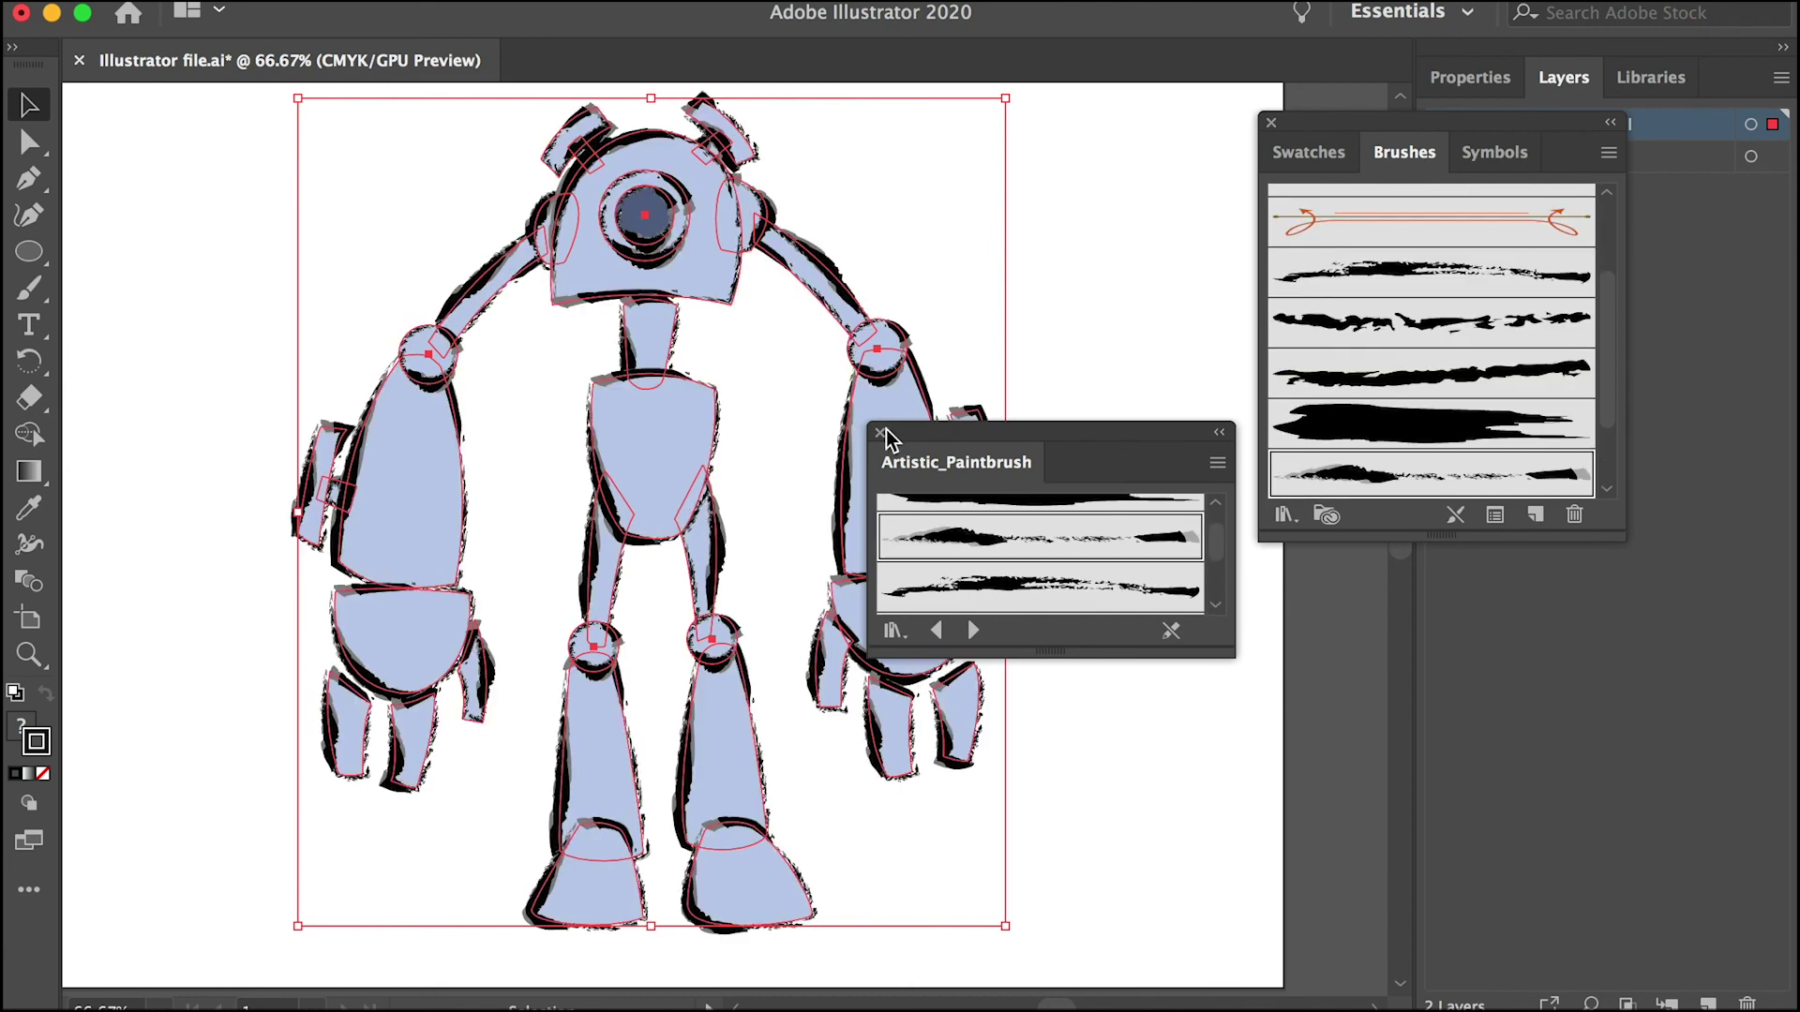
{"action": "left_click", "coordinate": [881, 432]}
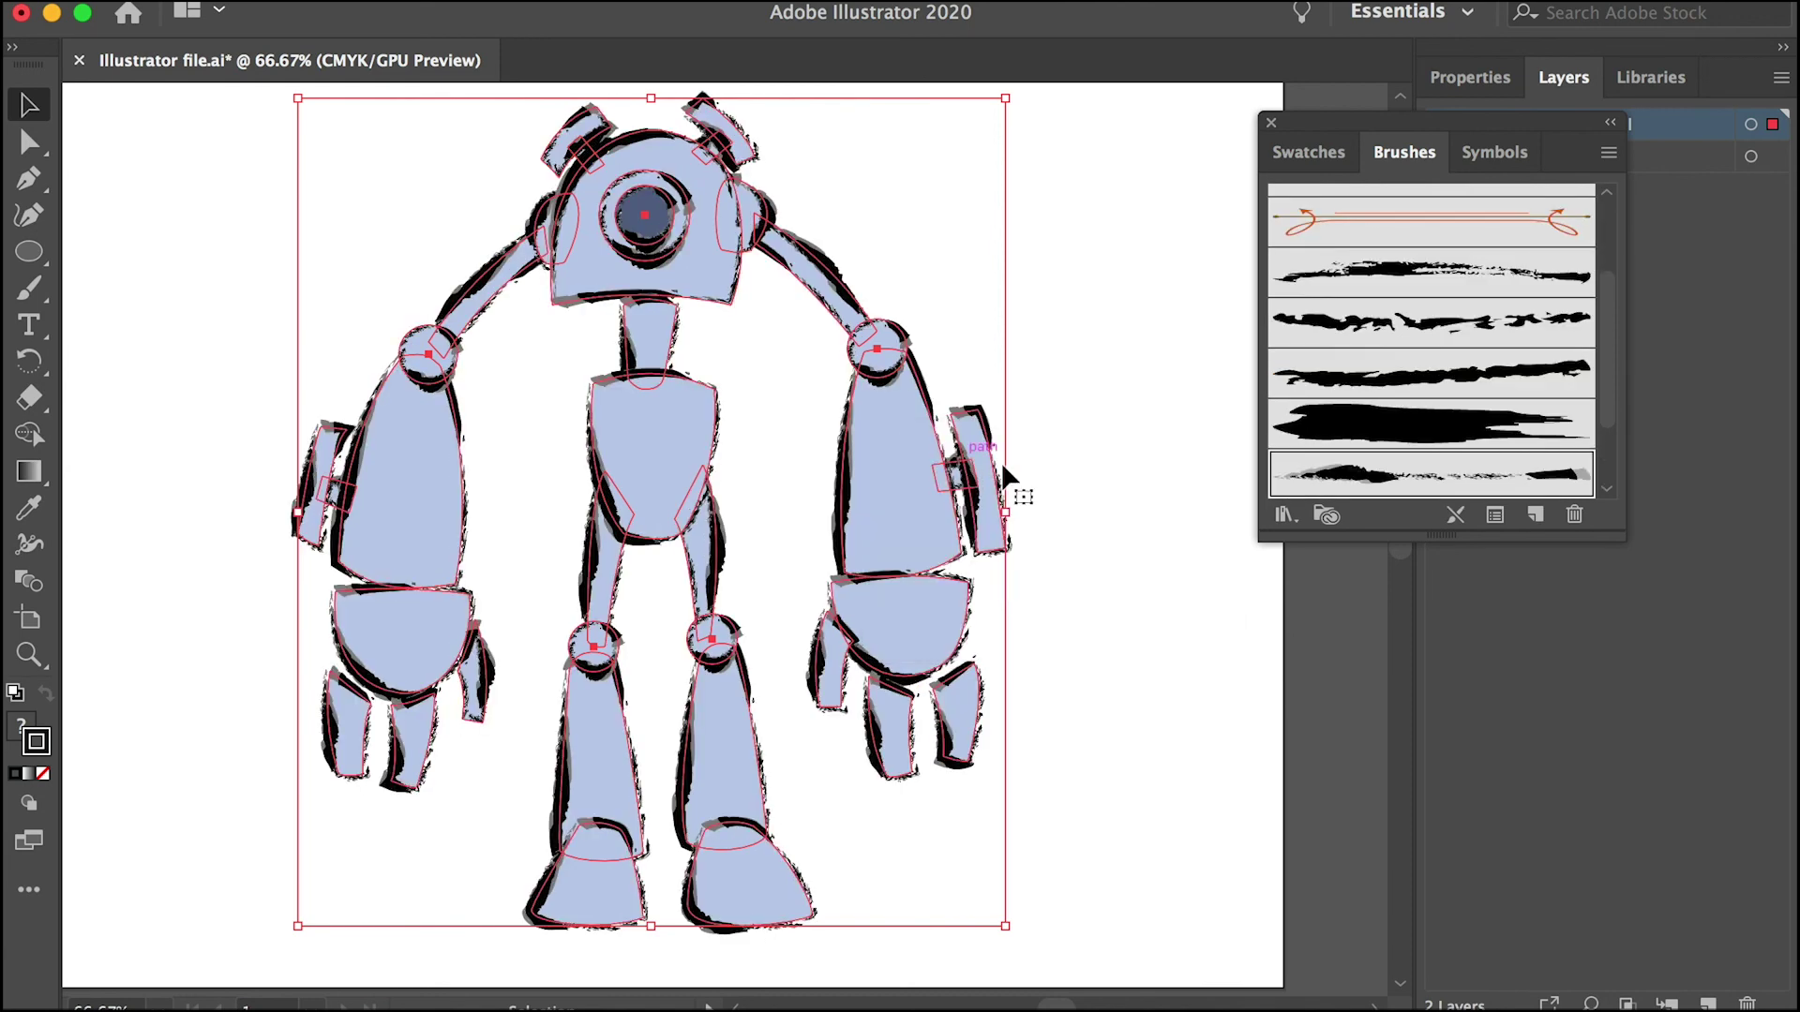
{"action": "left_click", "coordinate": [1284, 513]}
{"action": "mouse_move", "coordinate": [1336, 623]}
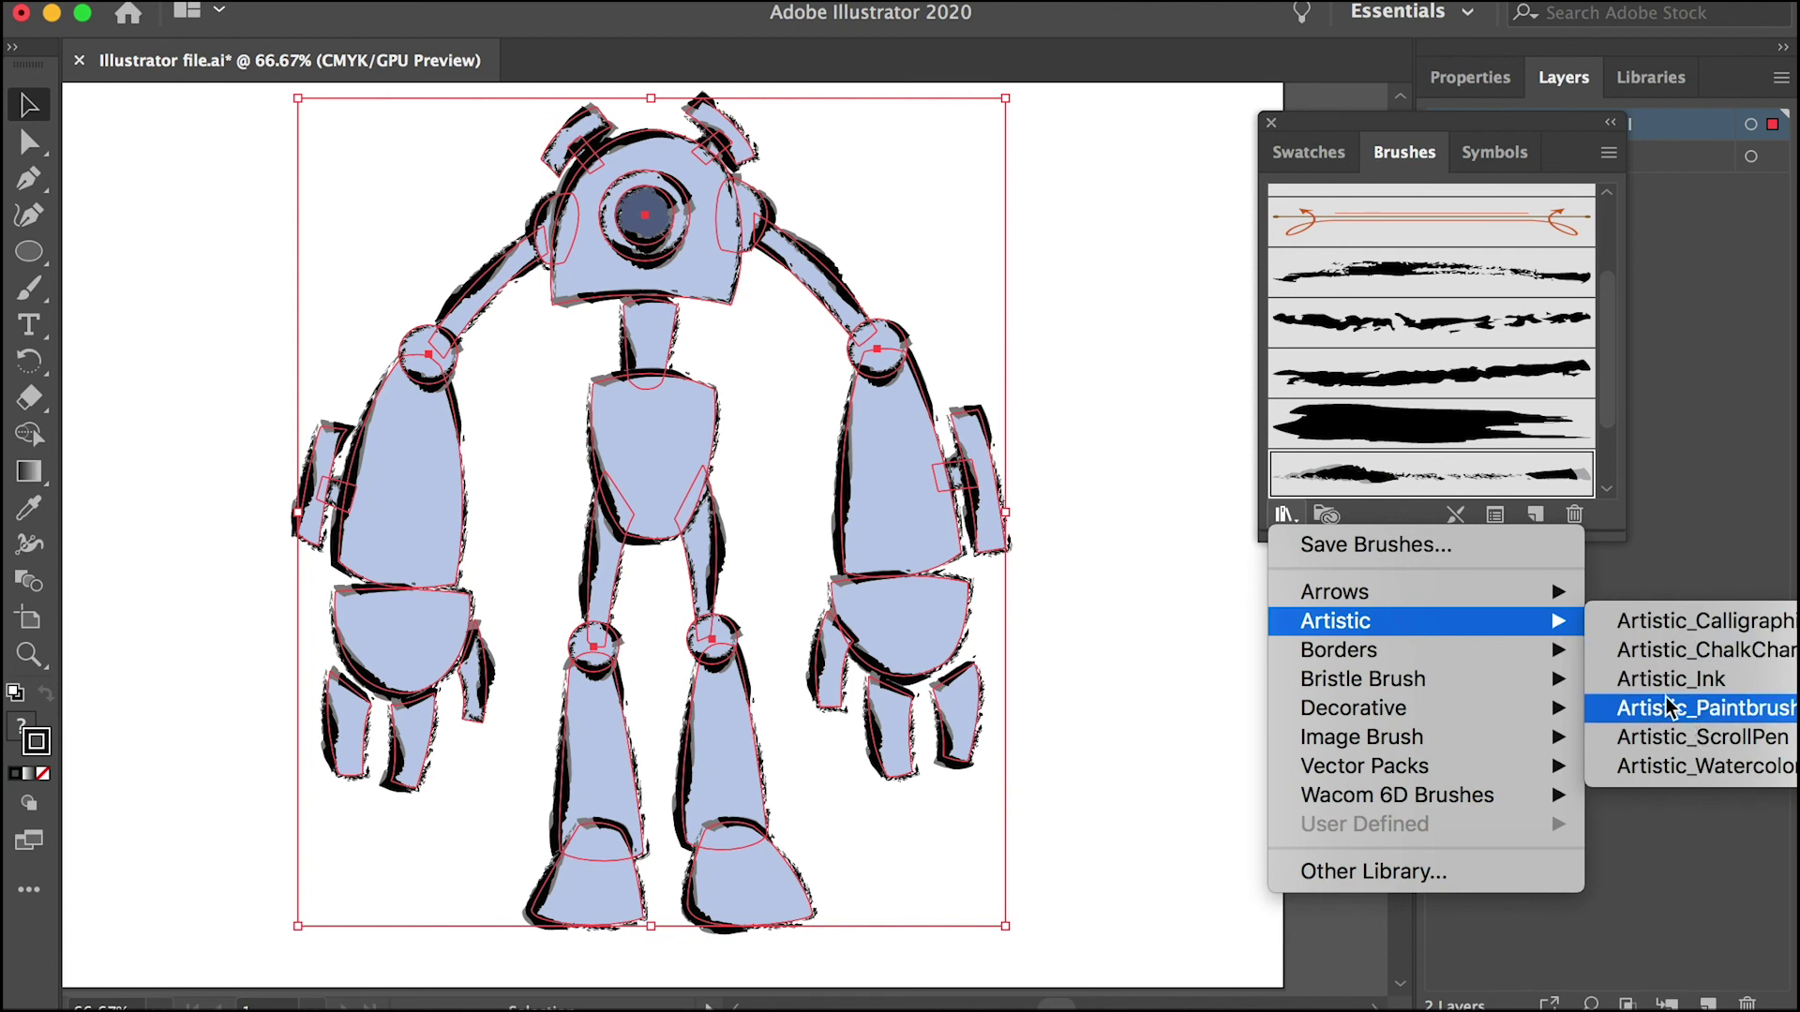
{"action": "mouse_move", "coordinate": [1464, 741]}
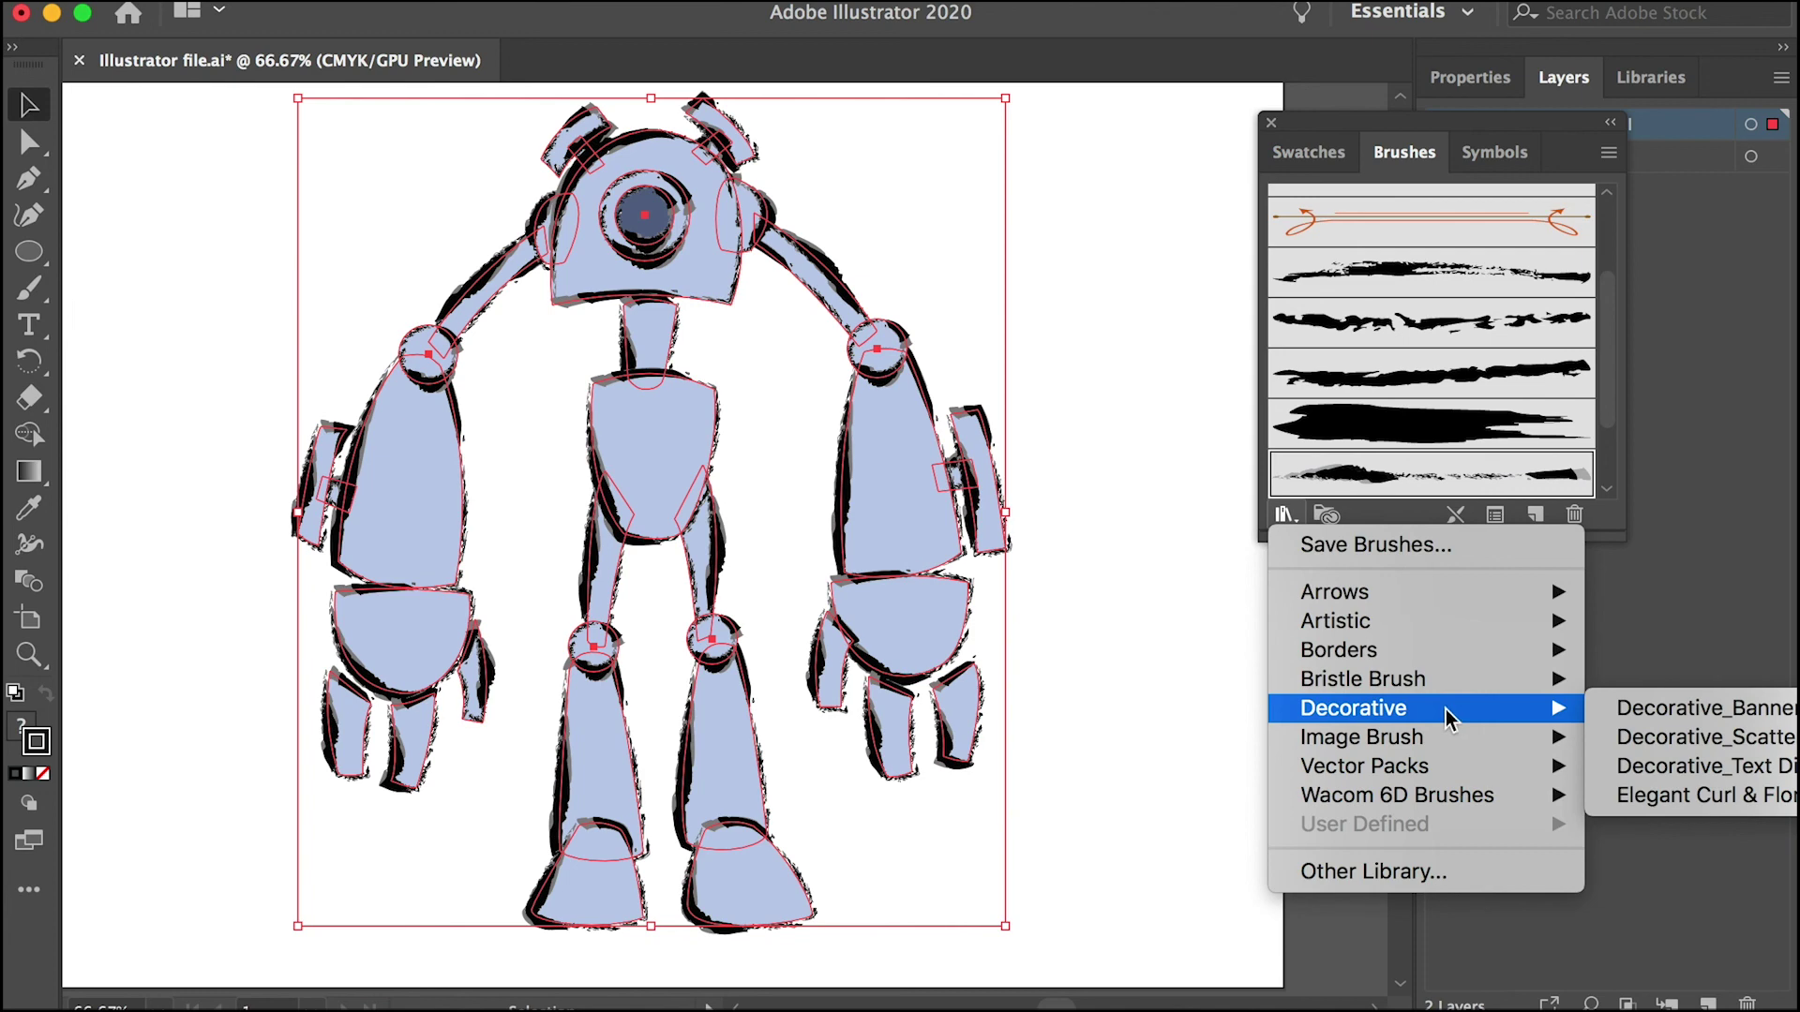
{"action": "mouse_move", "coordinate": [1438, 683]}
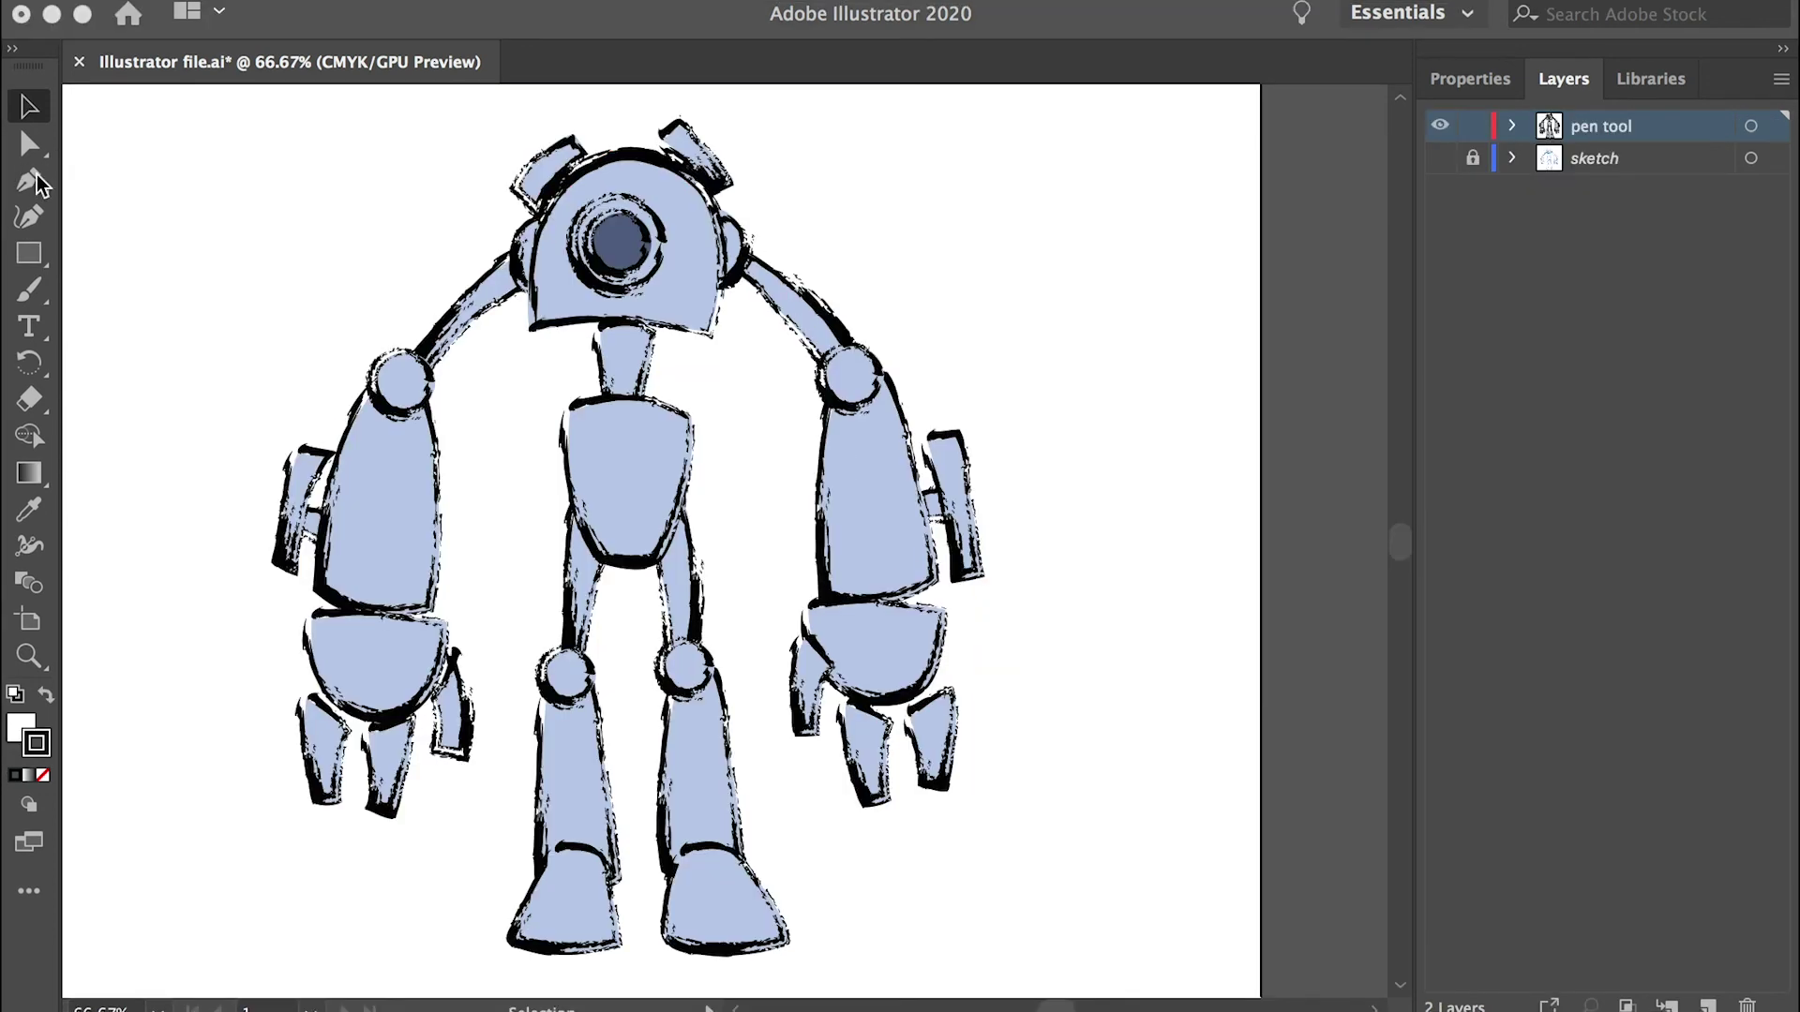
Step: Switch to the Rectangle tool
{"action": "left_click", "coordinate": [44, 260]}
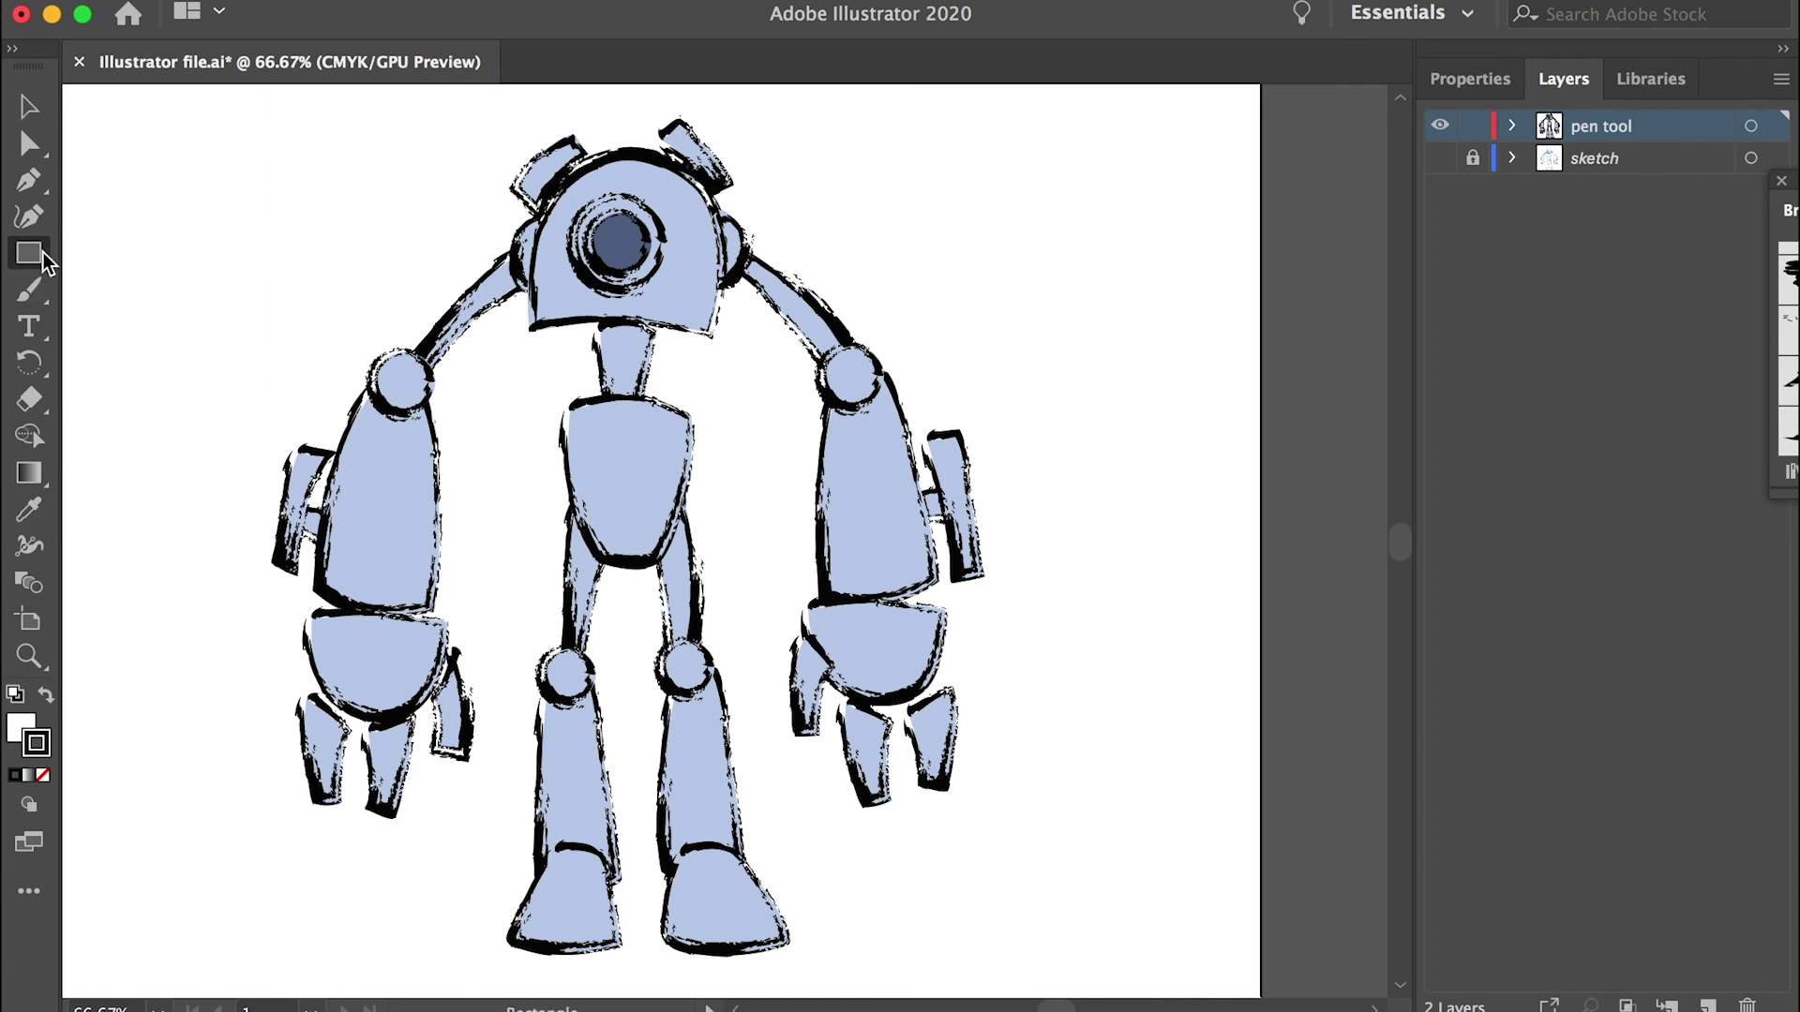